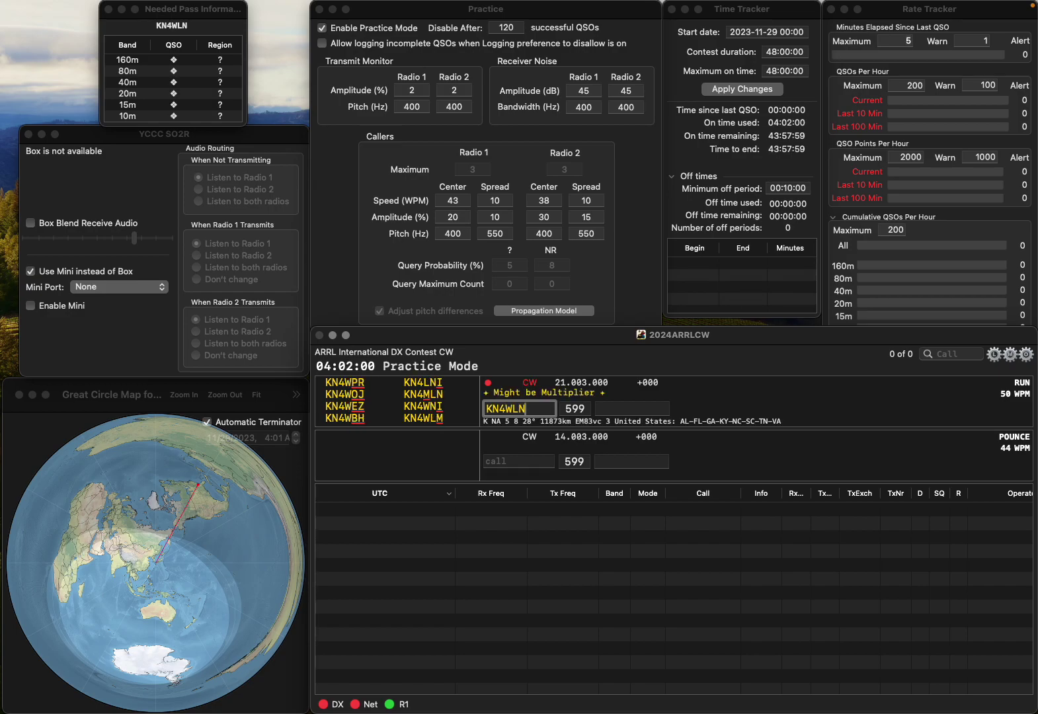
Correct the run radio's call entry to KN4WLM and log the contact with received exchange TN.
key(BackSpace)
key(BackSpace)
text(LM)
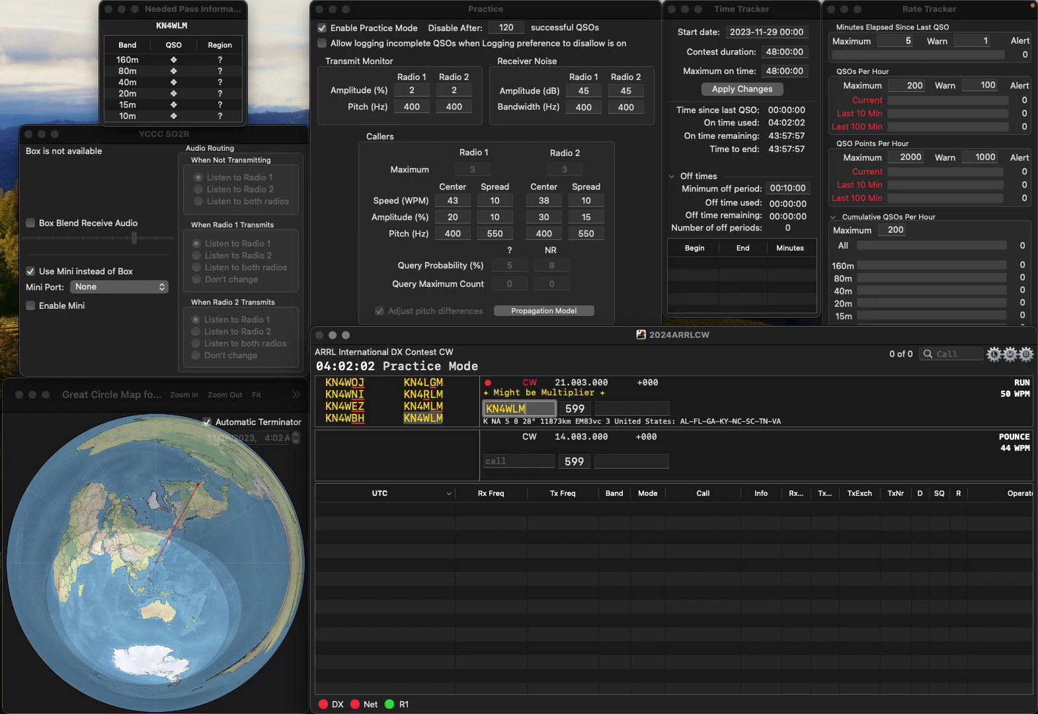
key(Return)
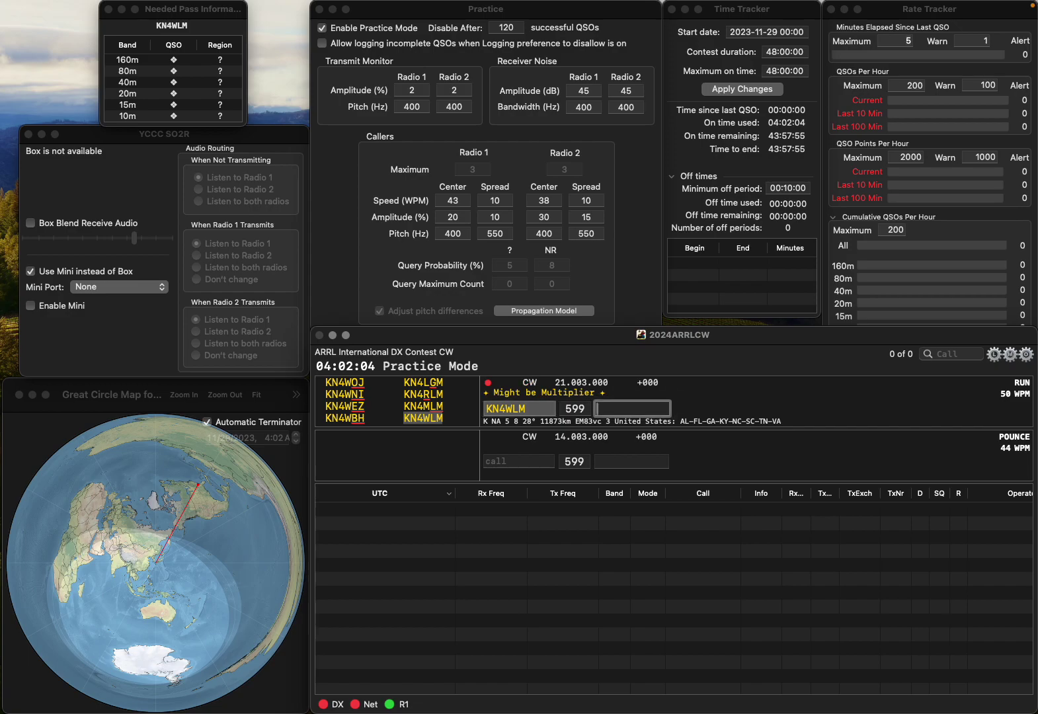
text(TN)
key(Return)
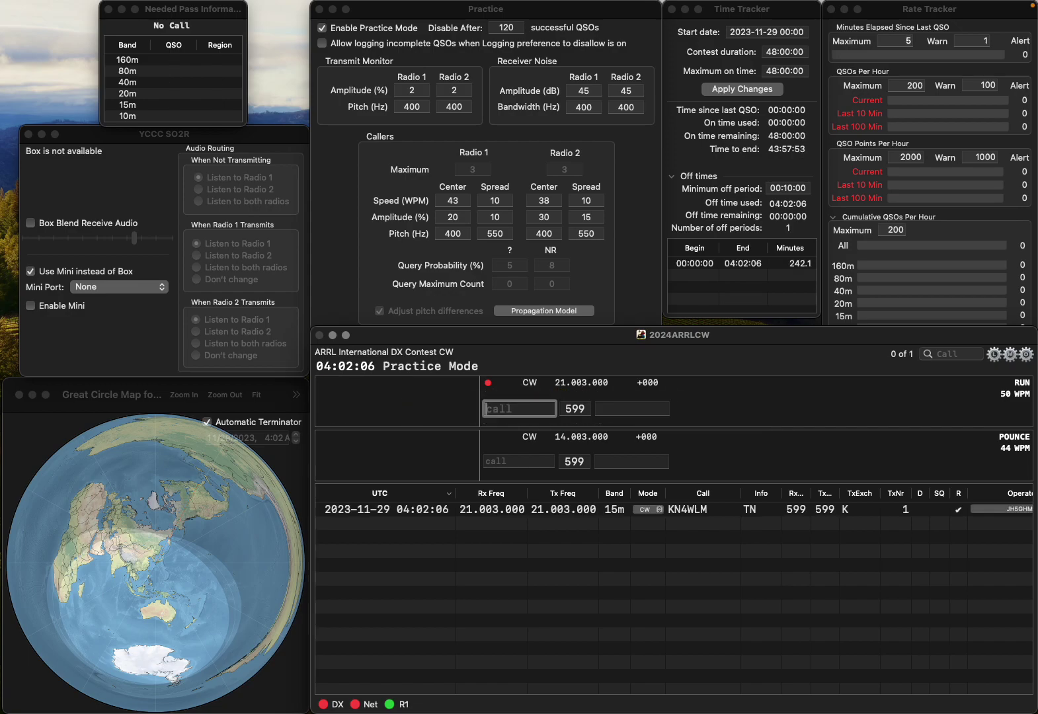
text(N)
key(BackSpace)
text(NX6B)
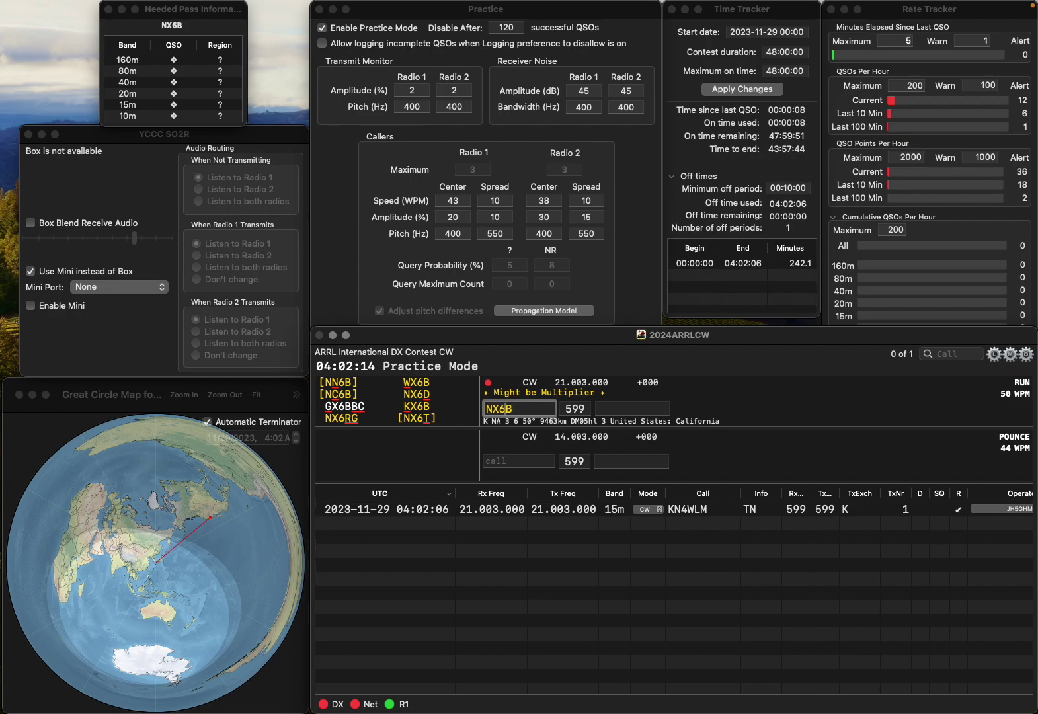
key(BackSpace)
key(BackSpace)
text(8B)
key(Return)
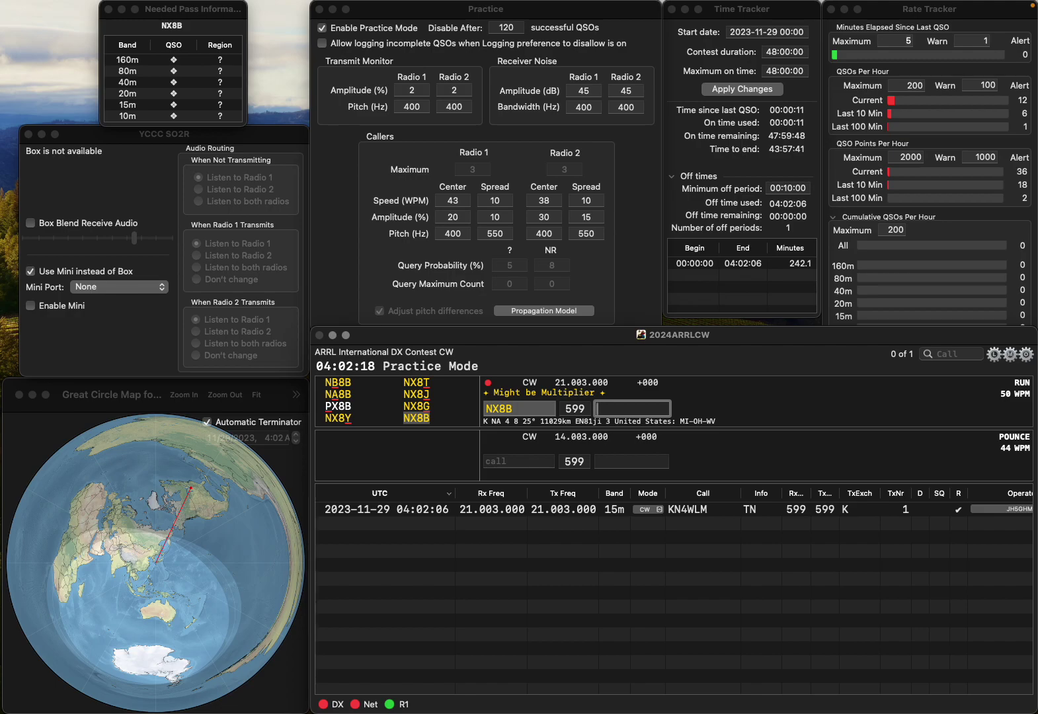
text(MI)
key(Return)
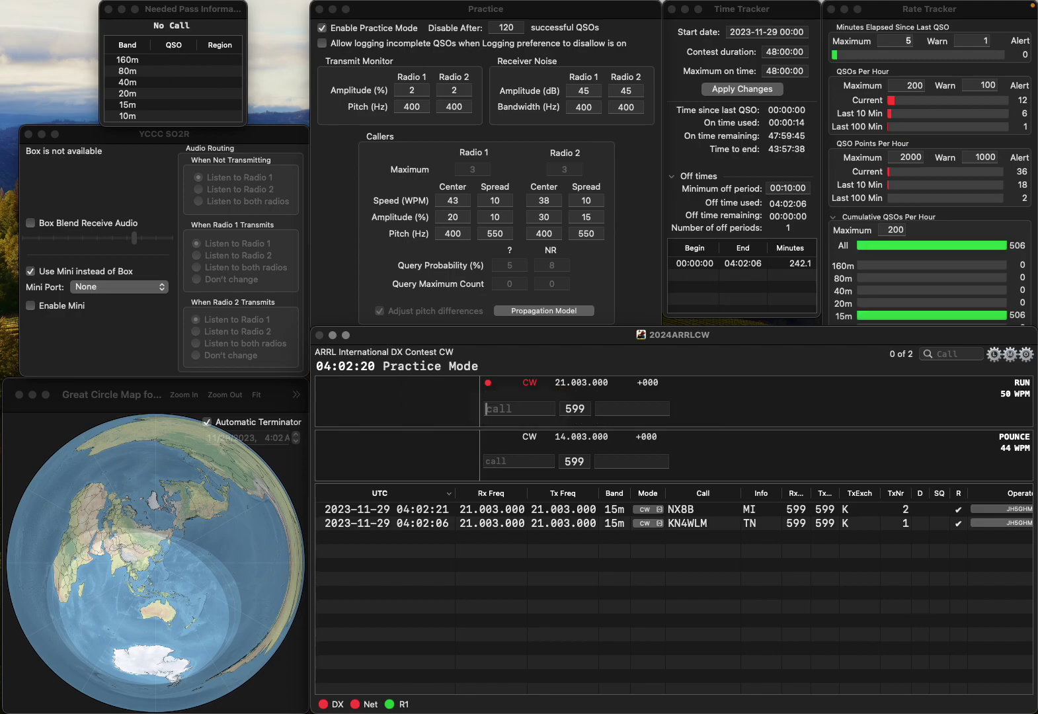
Log a 15 m CW contact with VE1EOG on the run radio, with received exchange NS.
text(VE1EOG)
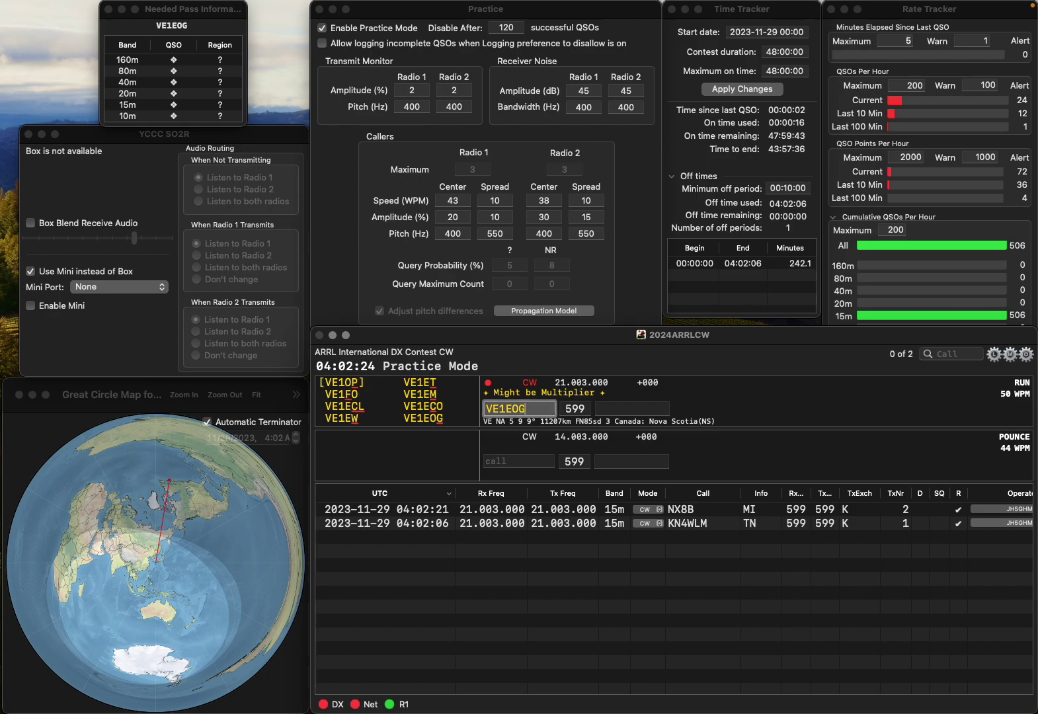
key(Return)
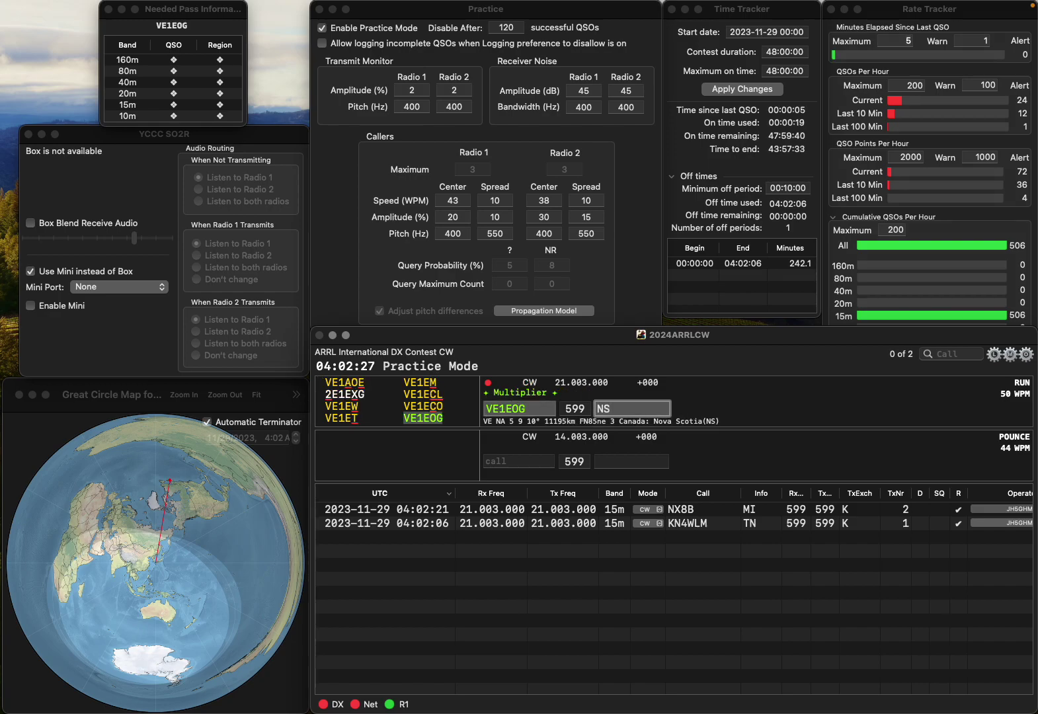
key(Return)
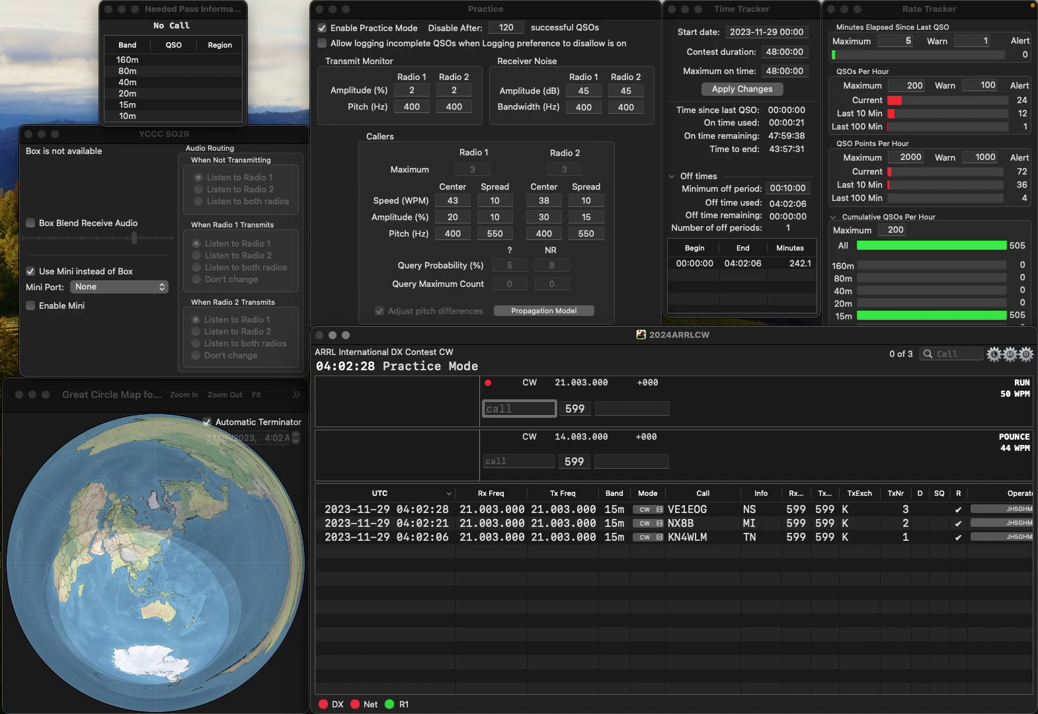
text(WO1)
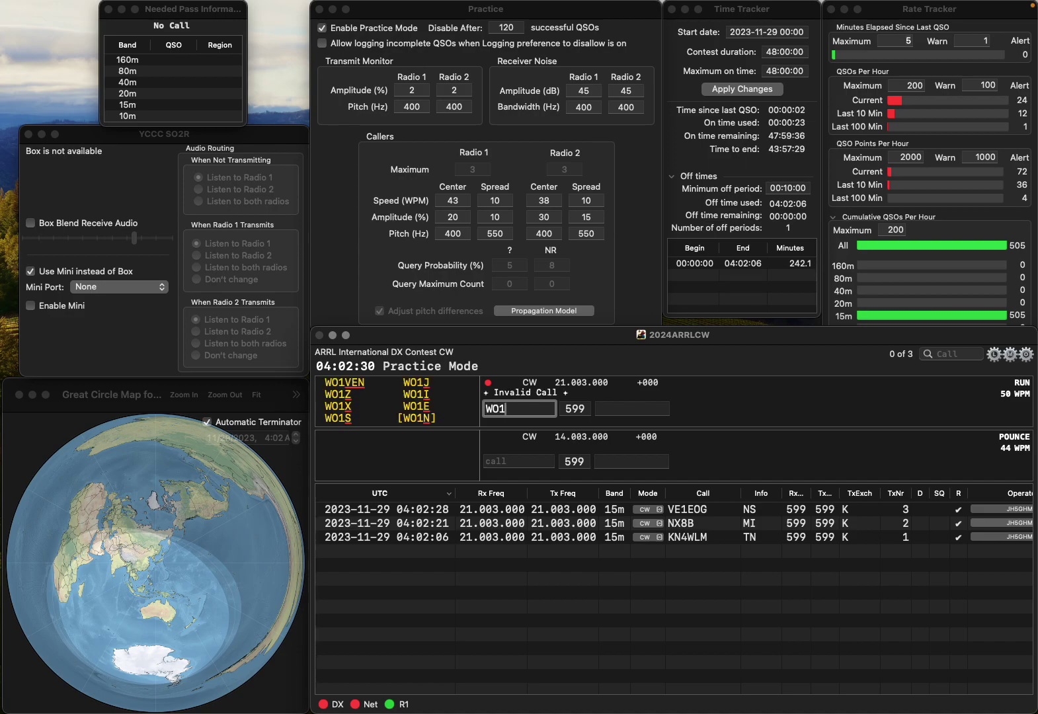
text(Z)
key(Return)
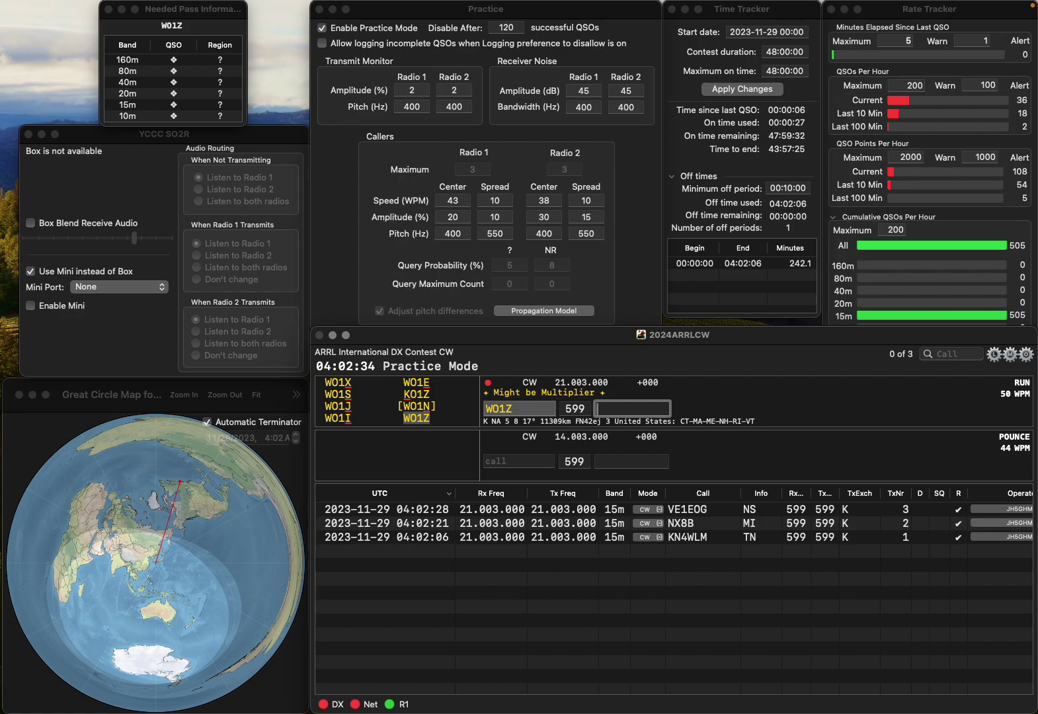
text(ME)
key(Return)
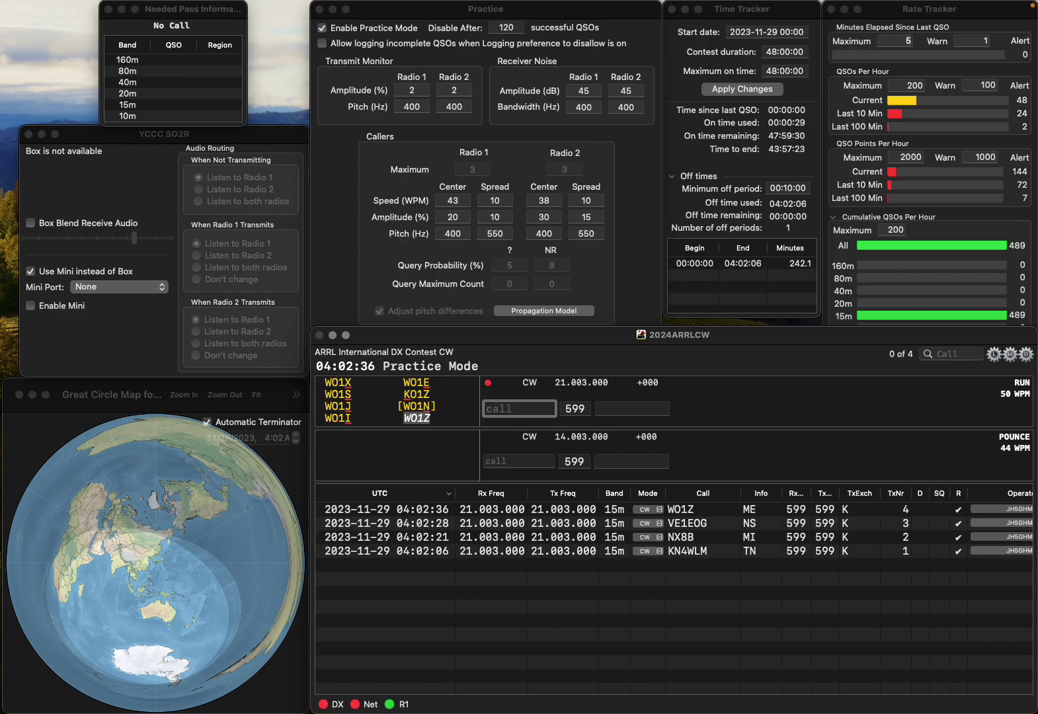
text(AE)
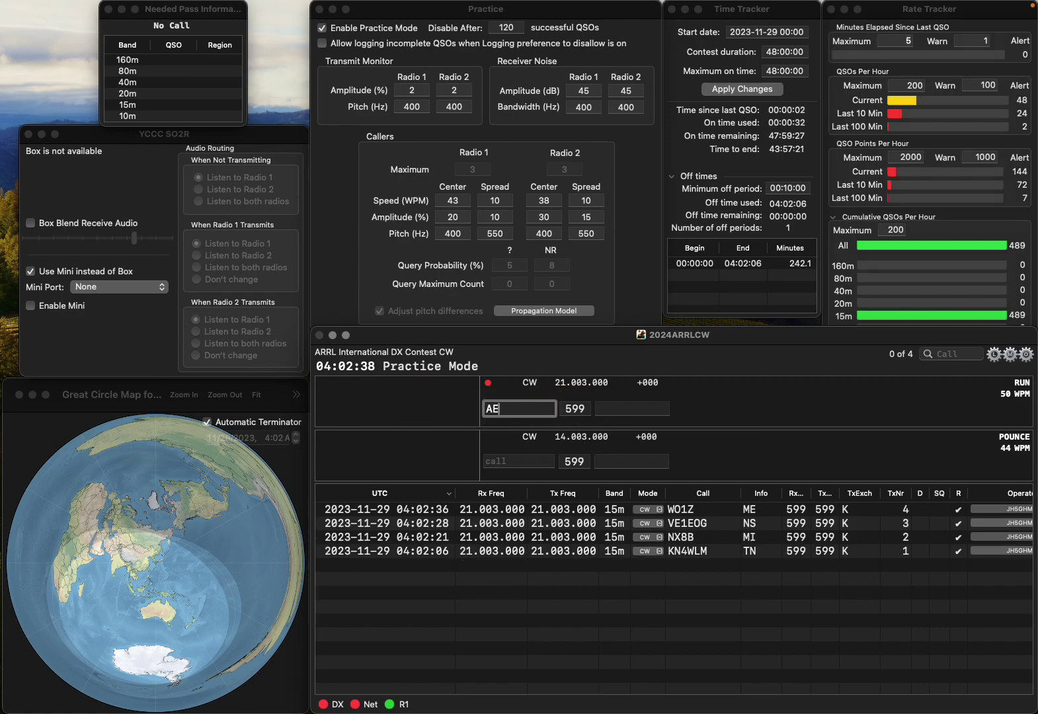
text(2D)
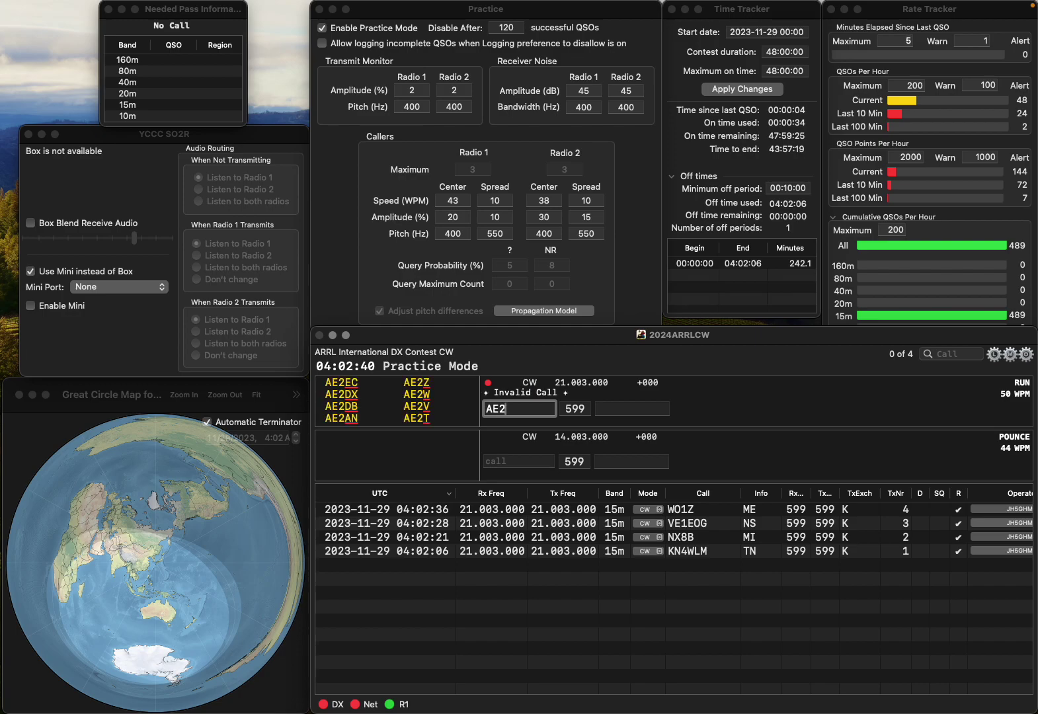
key(Left)
key(Left)
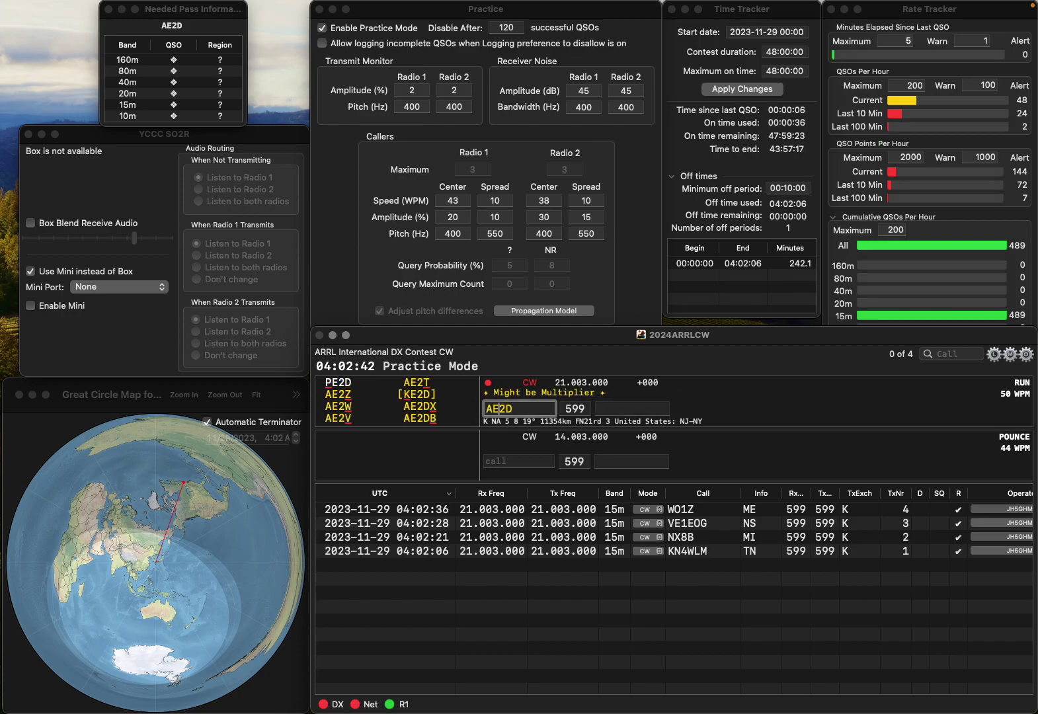
key(BackSpace)
text(I)
key(Return)
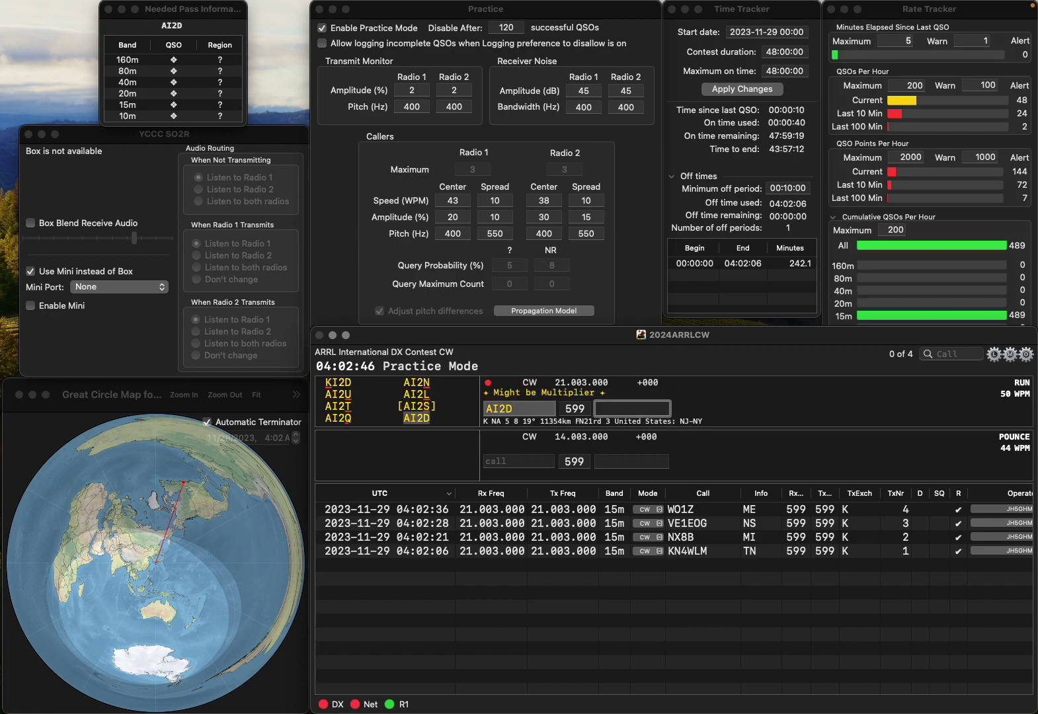
text(NY)
key(Return)
text(KM7W)
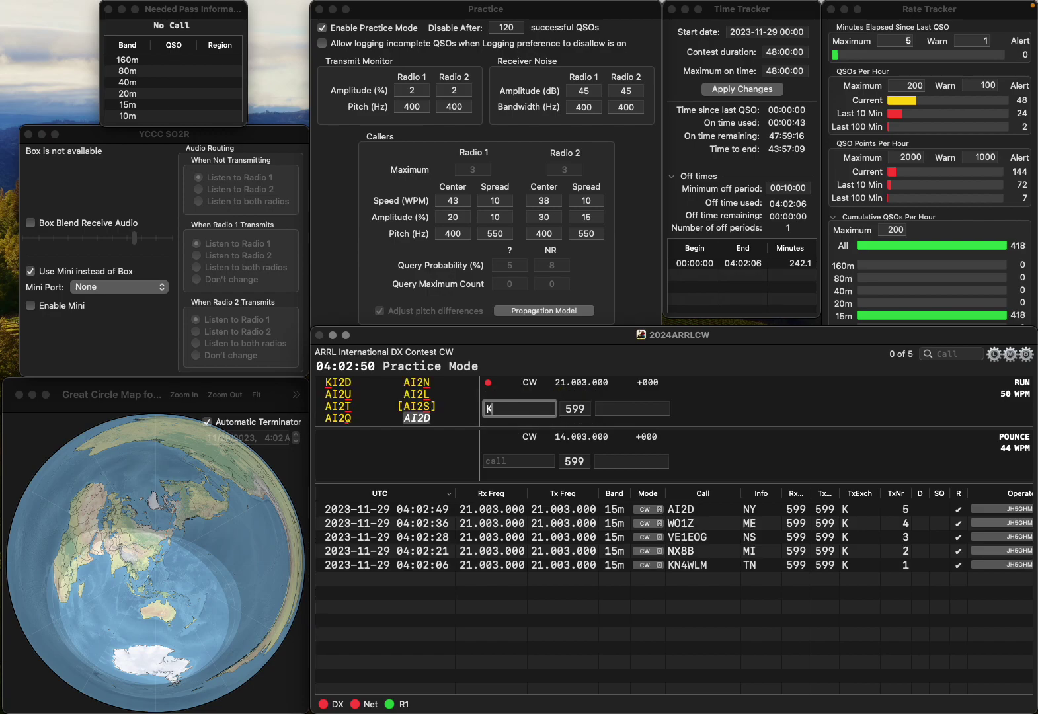
key(Return)
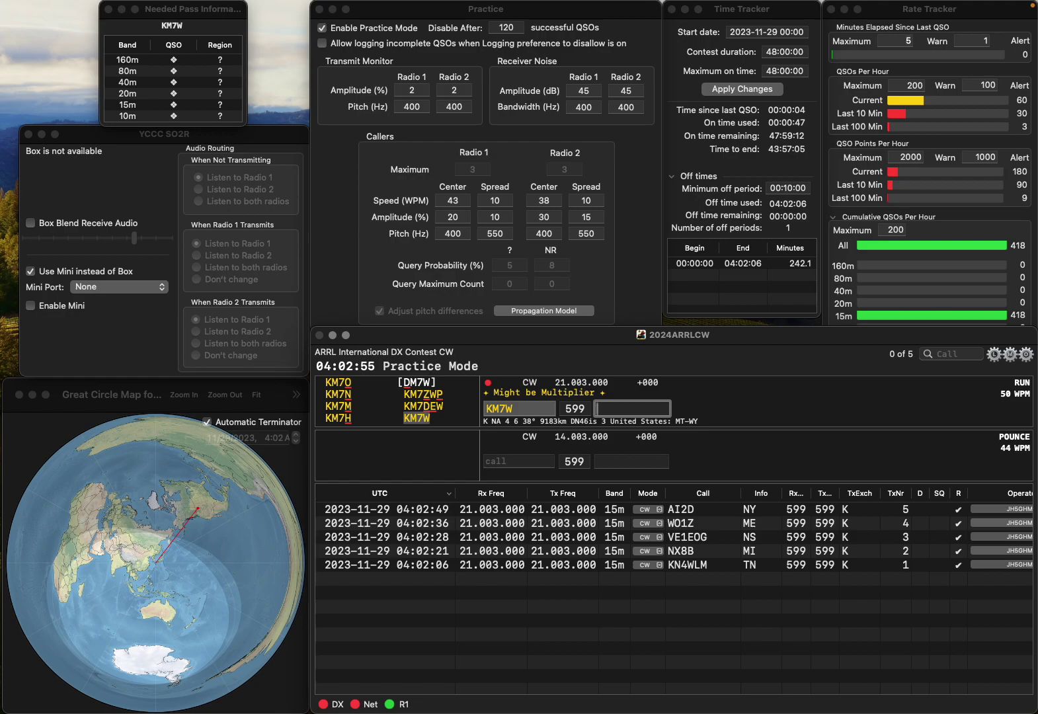
text(MT)
key(Return)
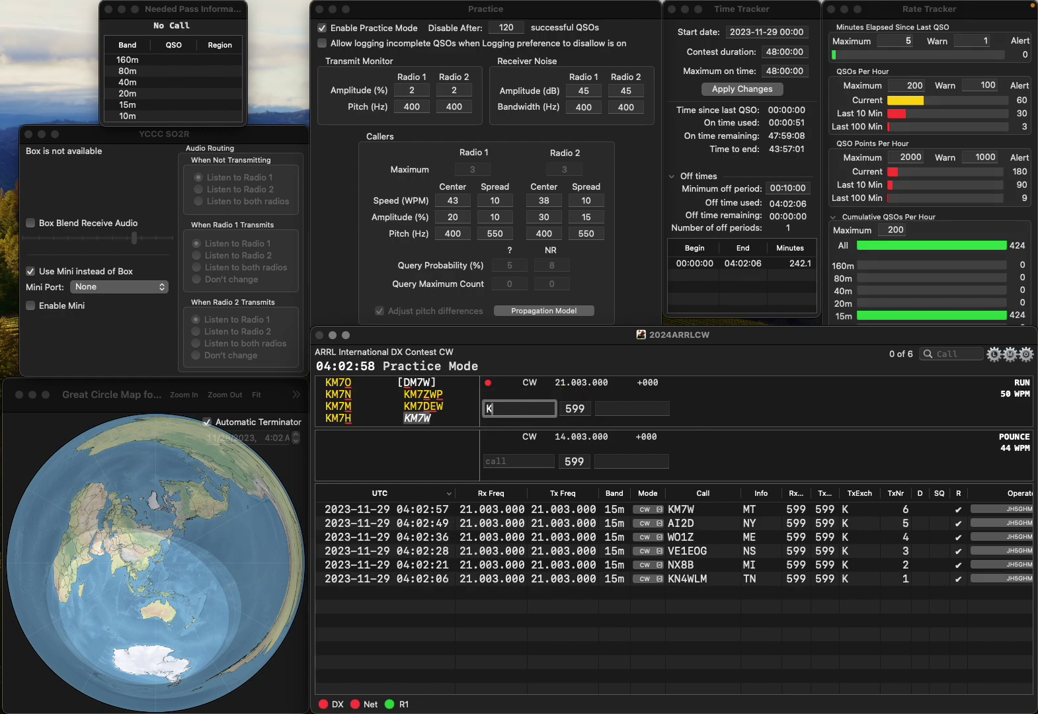
text(KG)
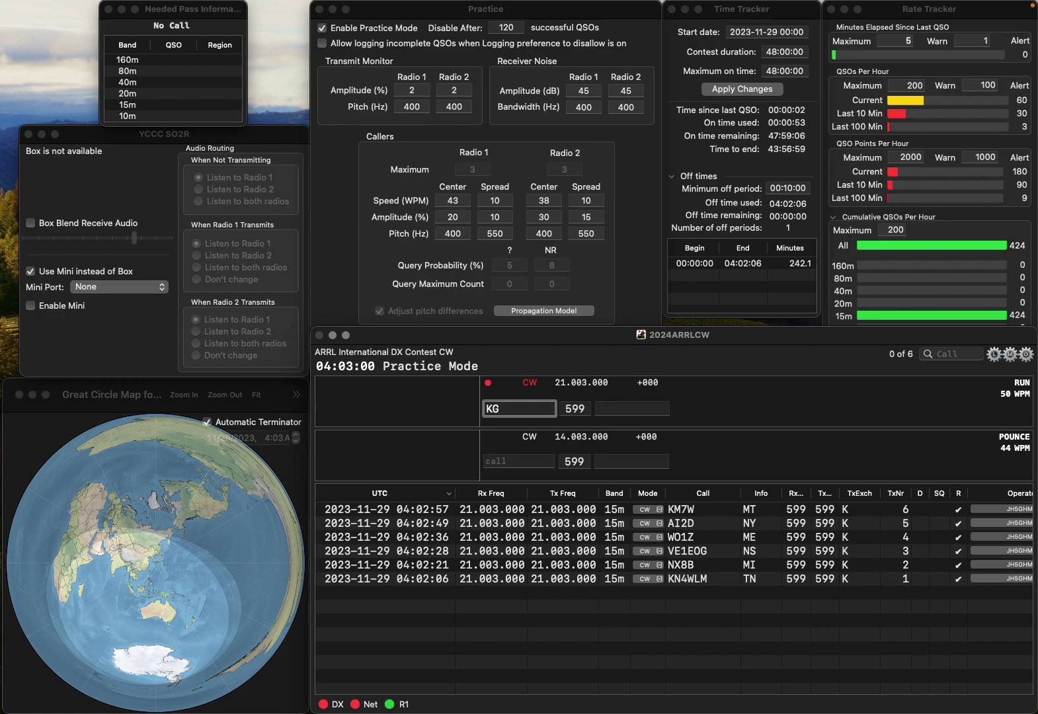
text(5E)
key(Tab)
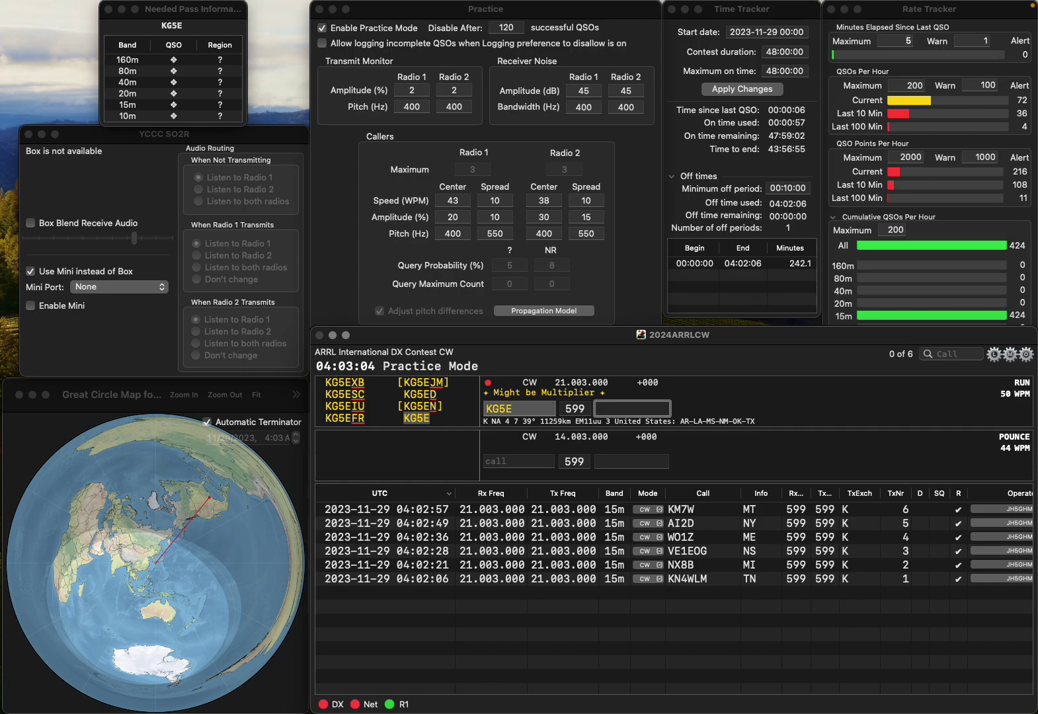
text(MS)
key(Return)
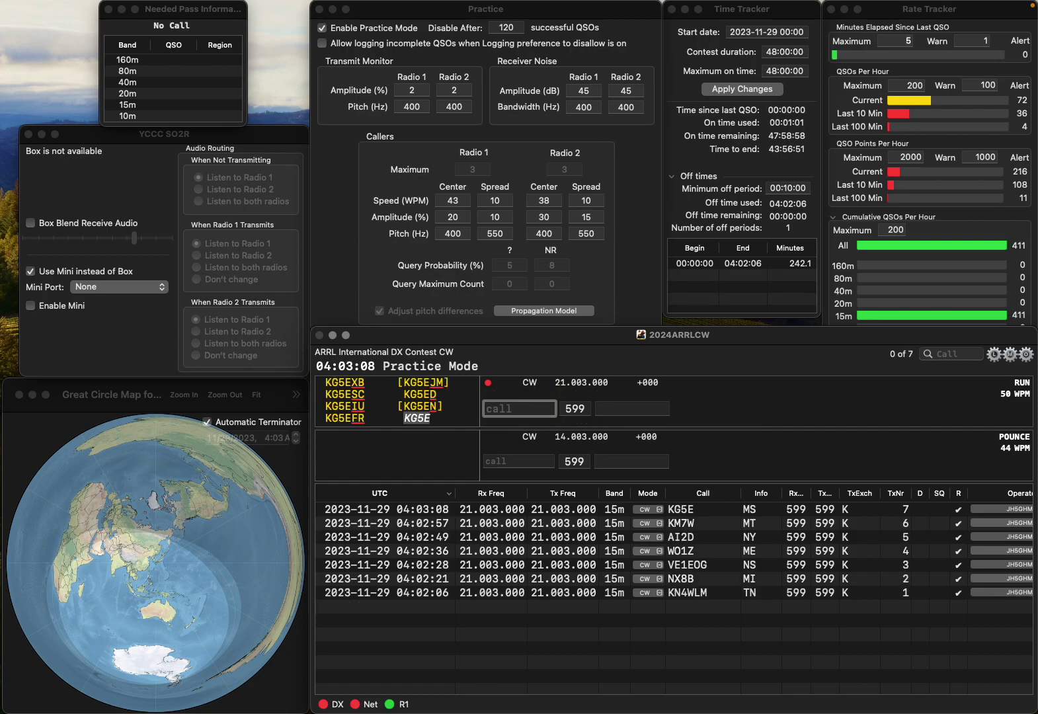
text(KF4P)
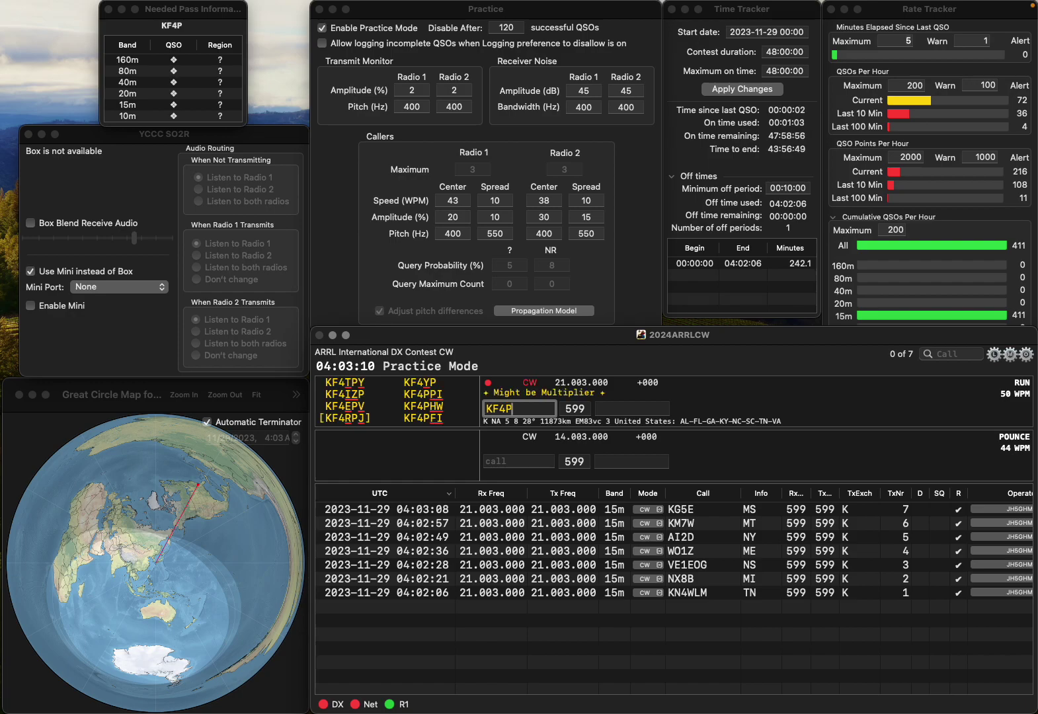
text(FI)
key(Return)
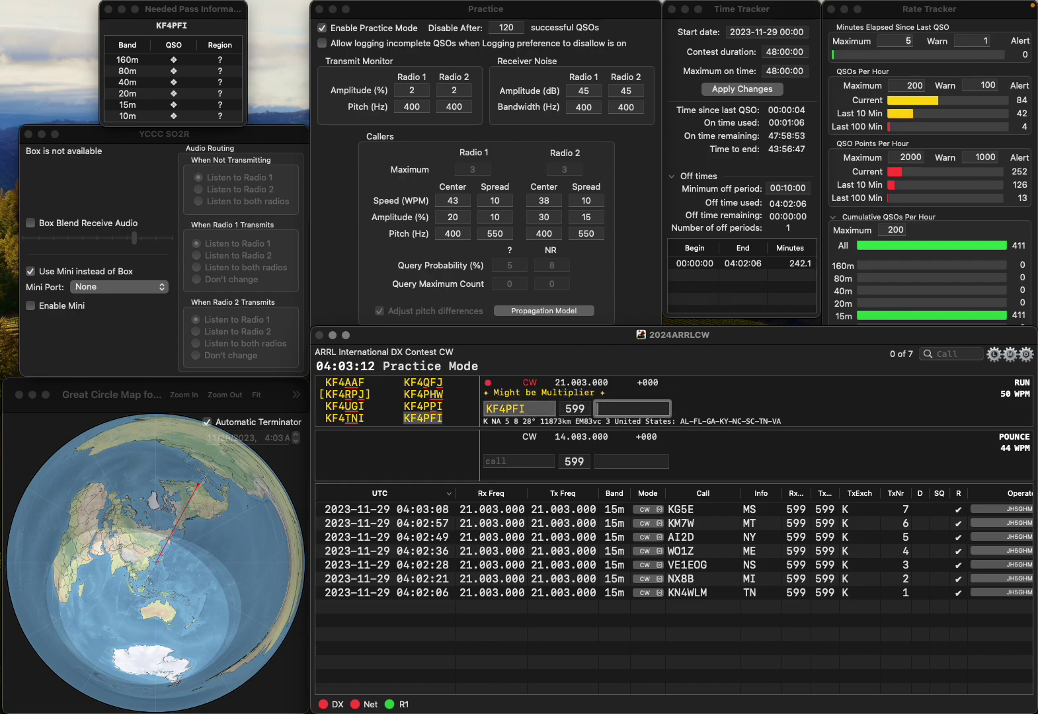
text(ALM)
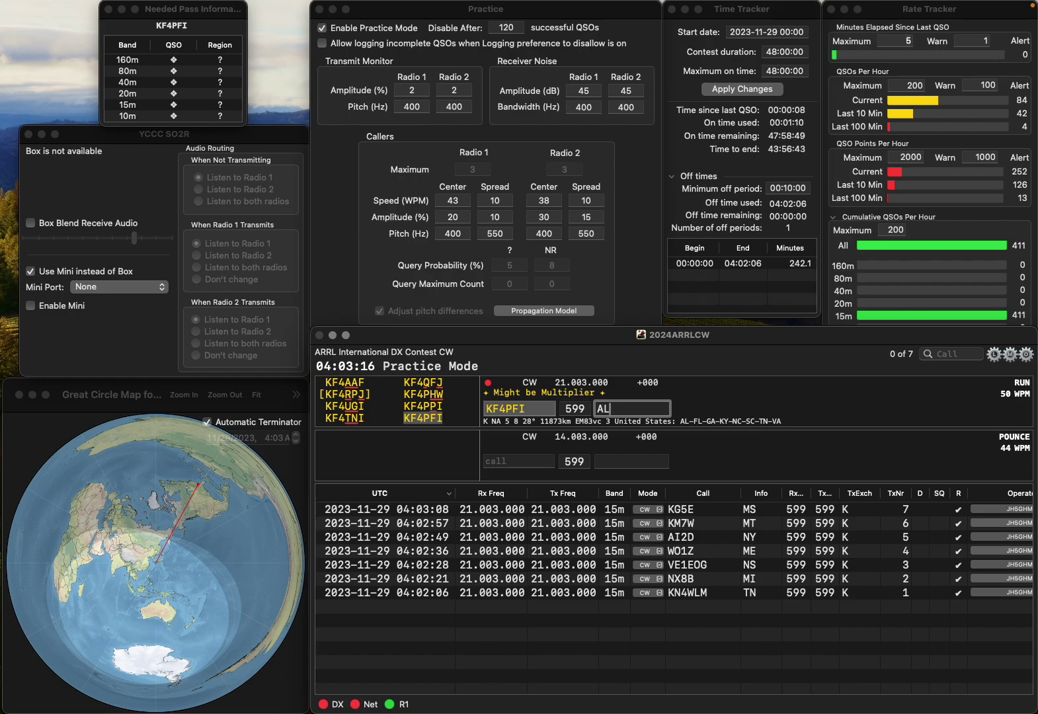
key(Return)
text(KQ)
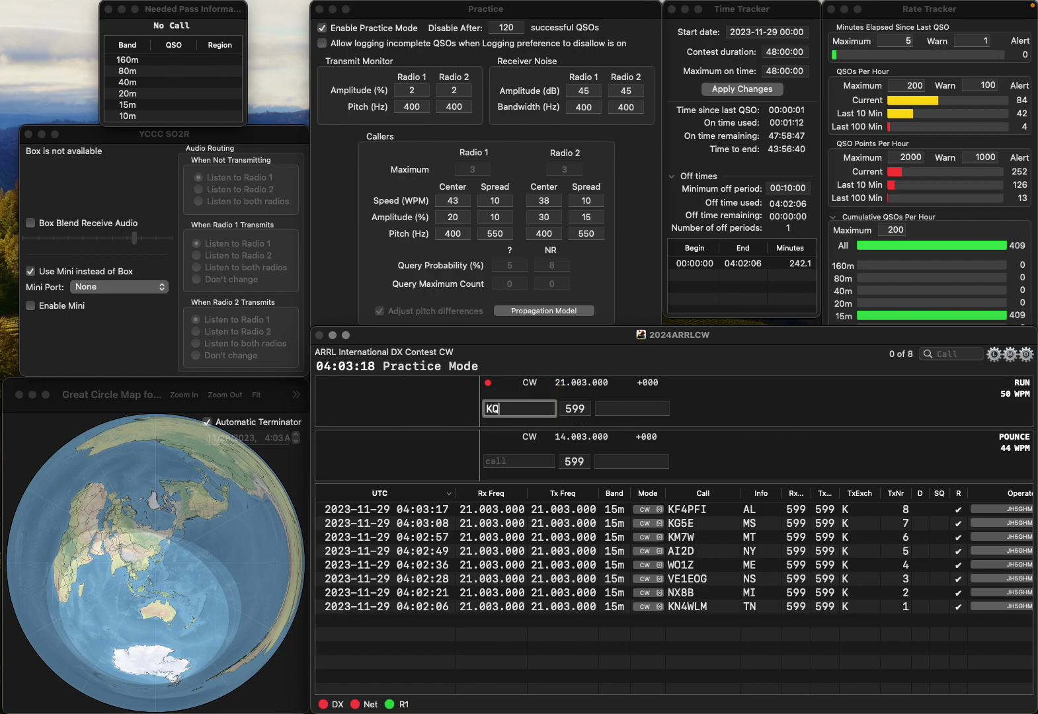
text(4EUV)
key(space)
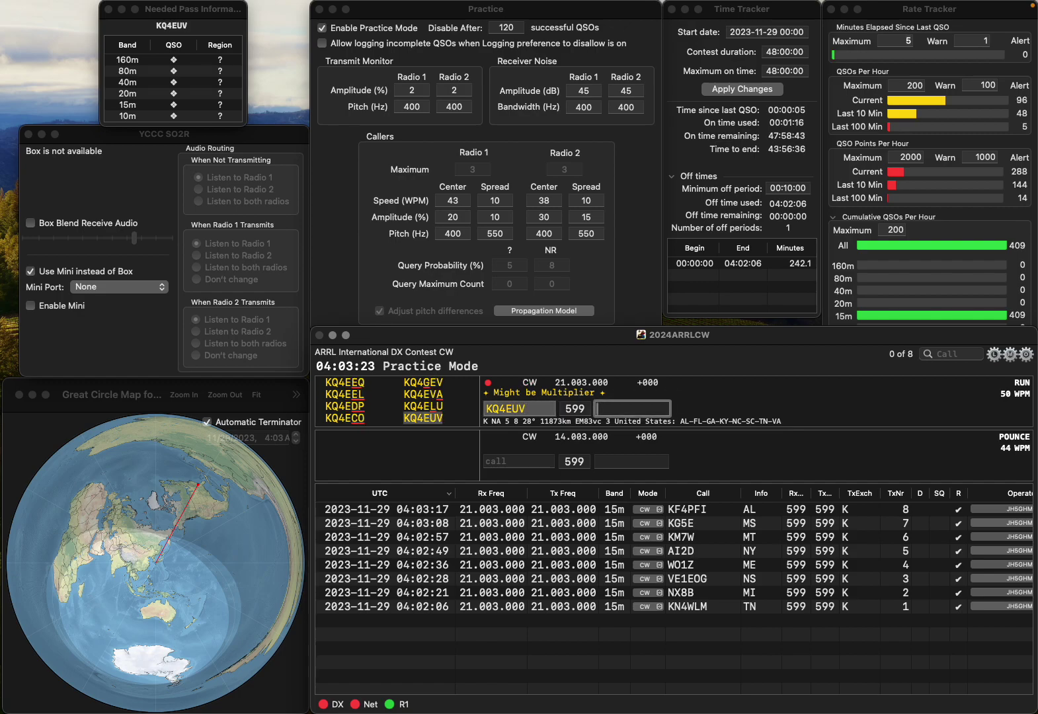
text(VA)
key(Return)
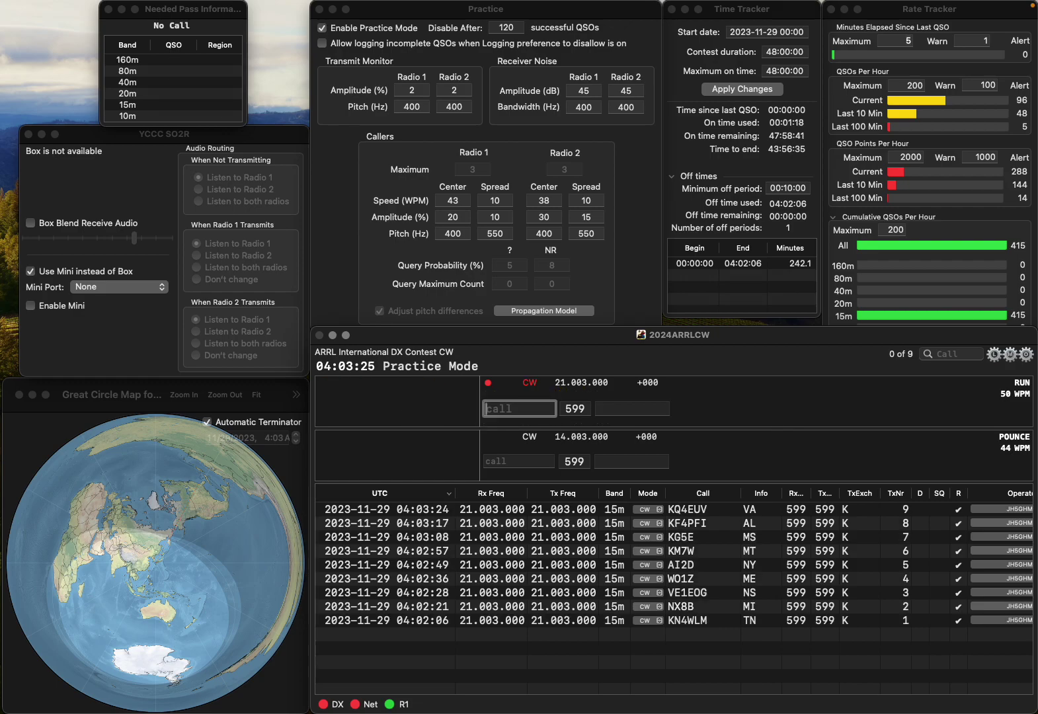
text(1VYU)
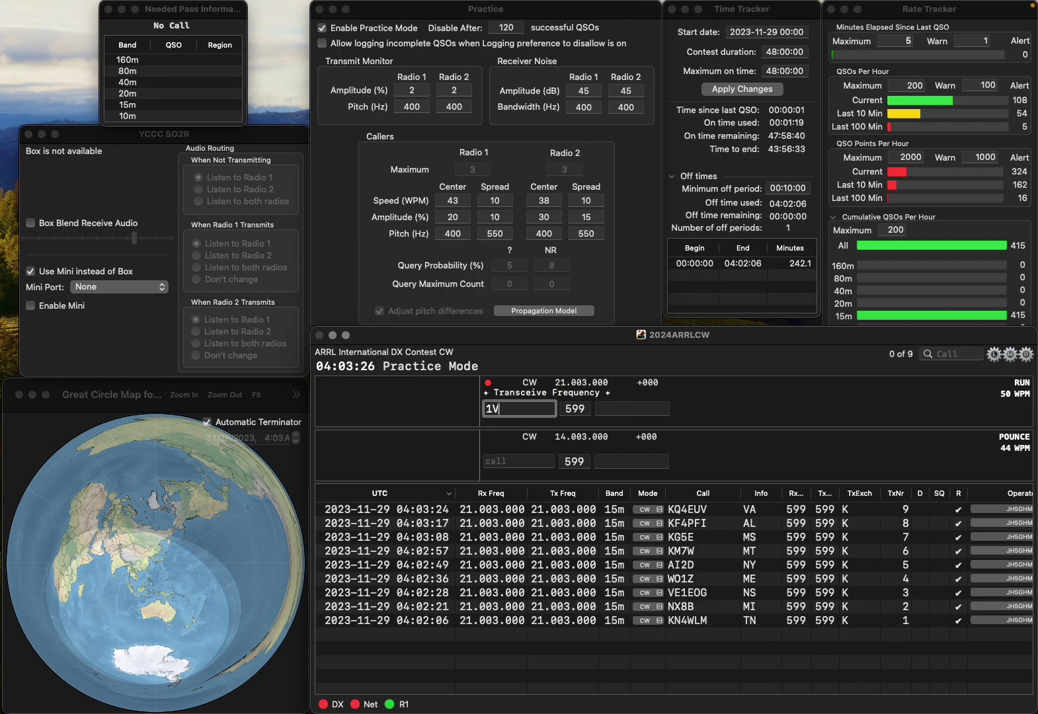
click(485, 408)
text(K1VYU)
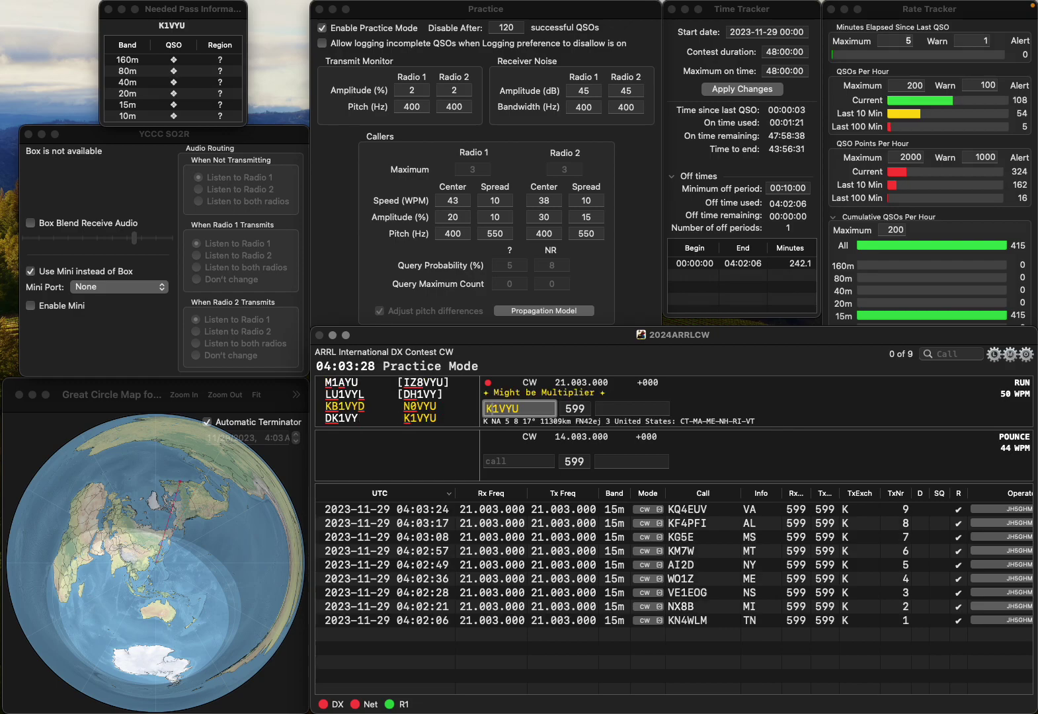
key(space)
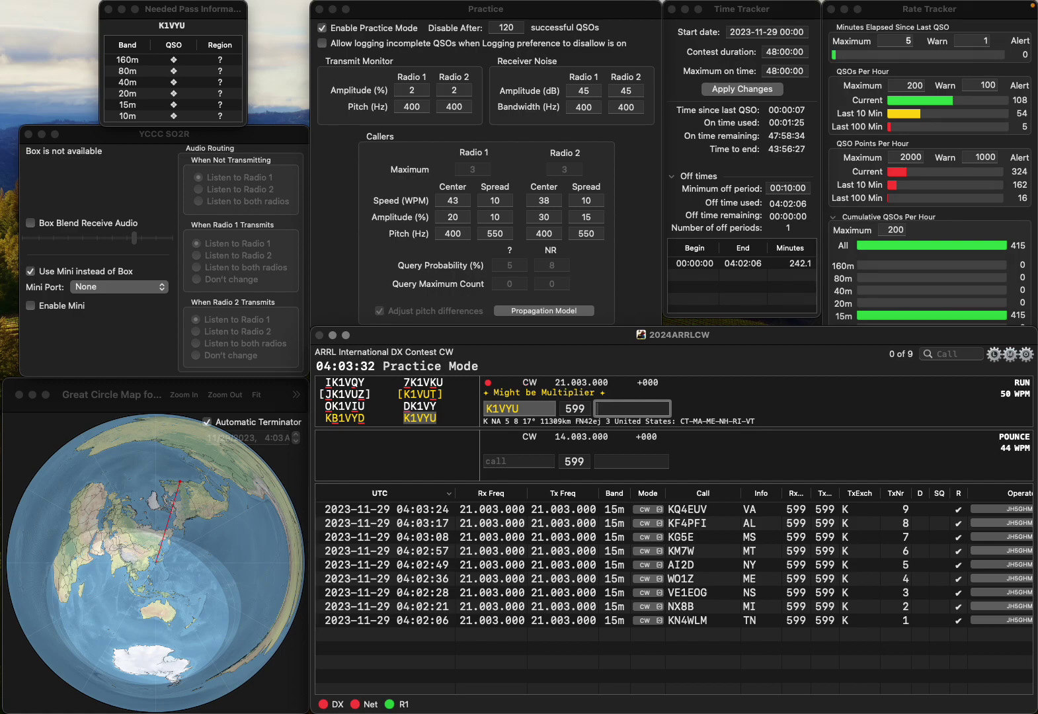
text(T)
key(Return)
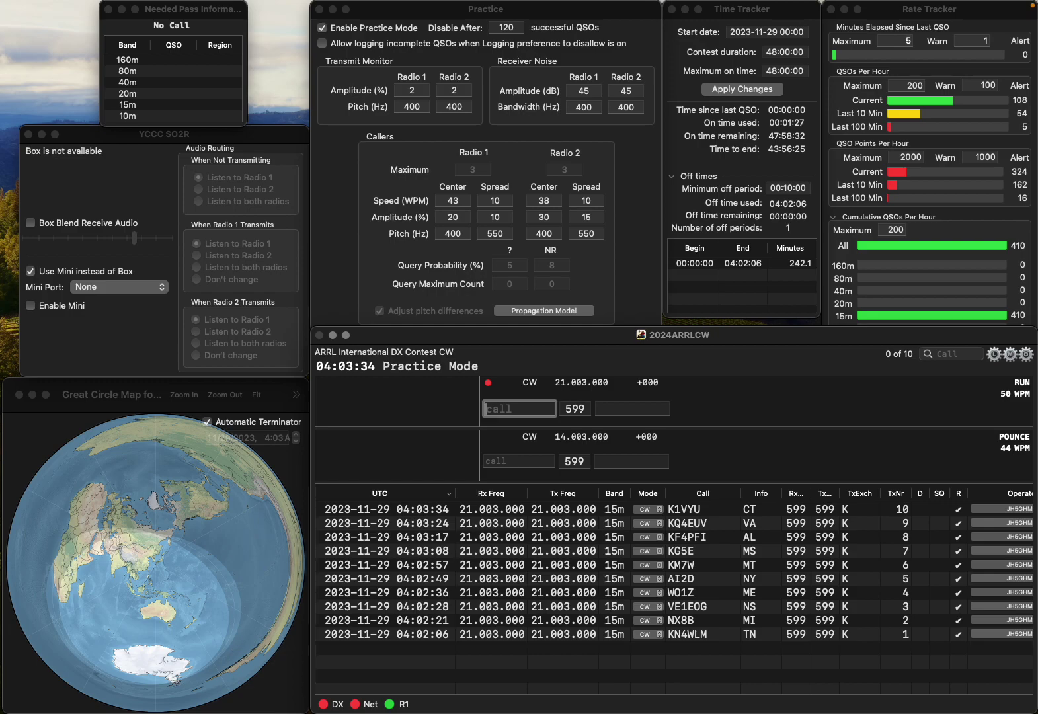
text(9HS)
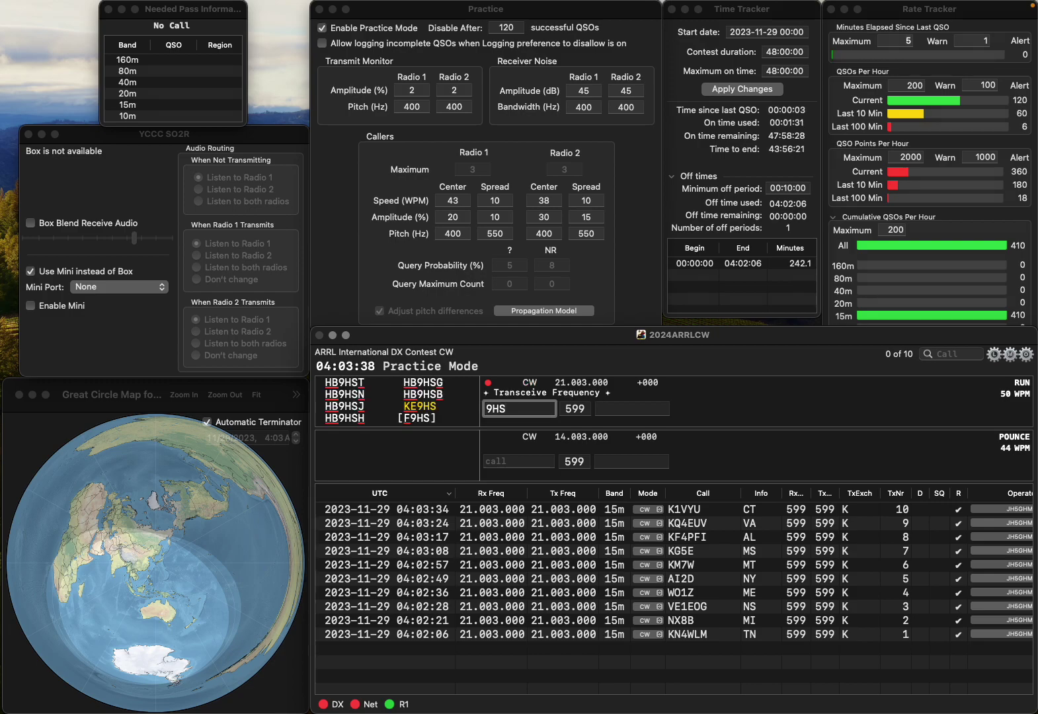
key(super+Left)
text(AB9HS)
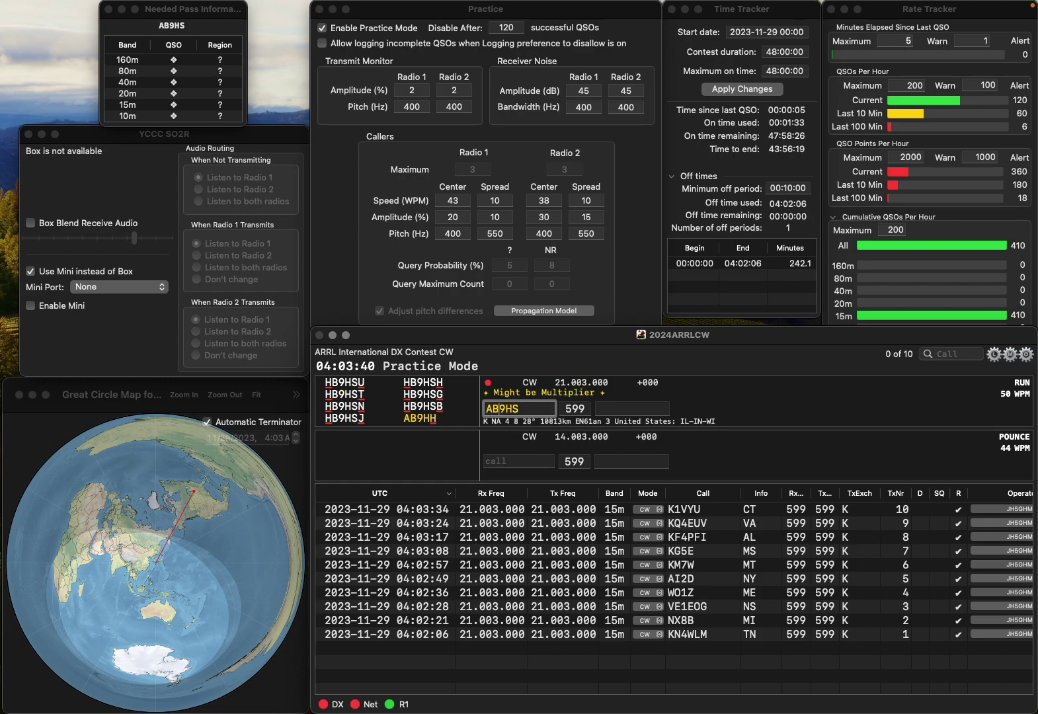
key(Delete)
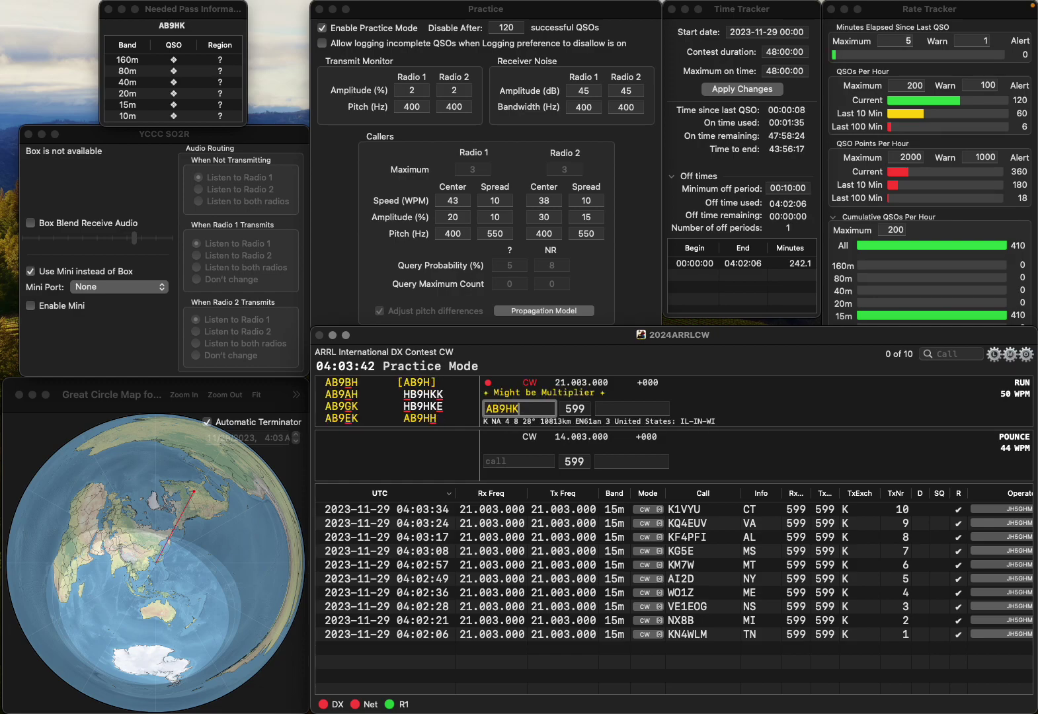
text(H)
key(Tab)
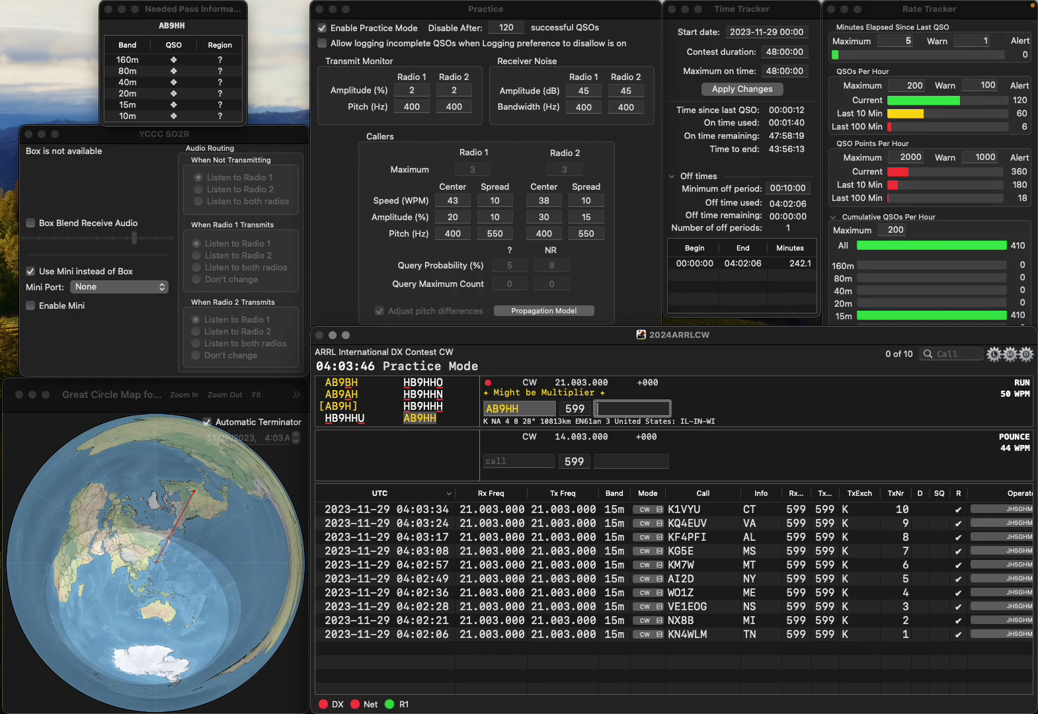
key(Return)
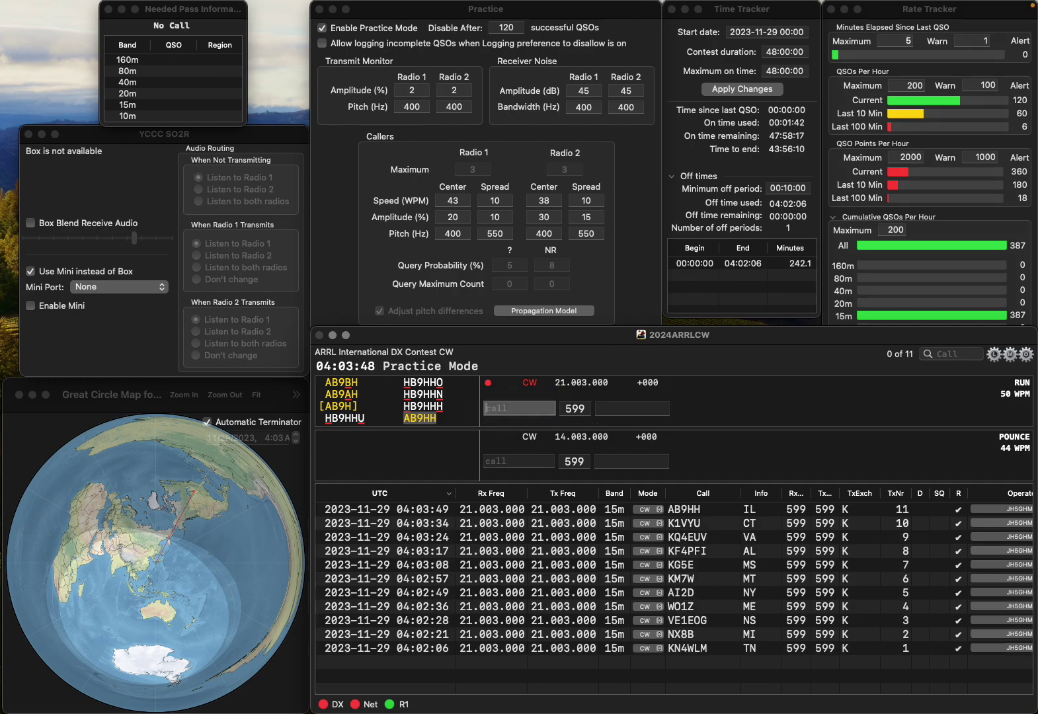
text(K3)
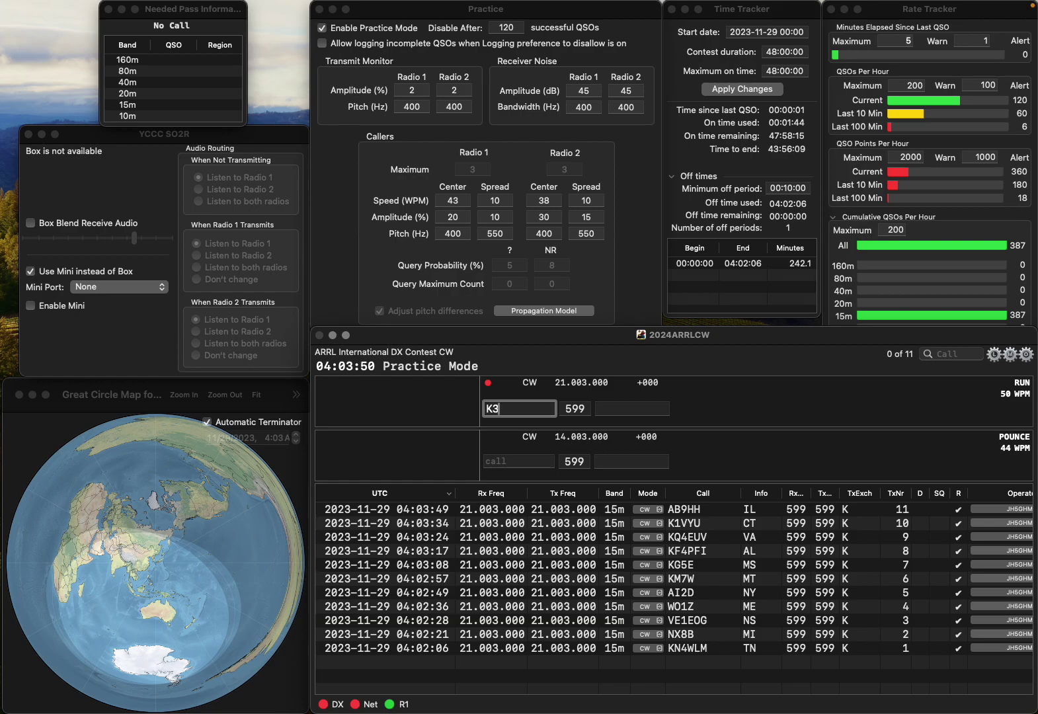
text(RTV)
key(Return)
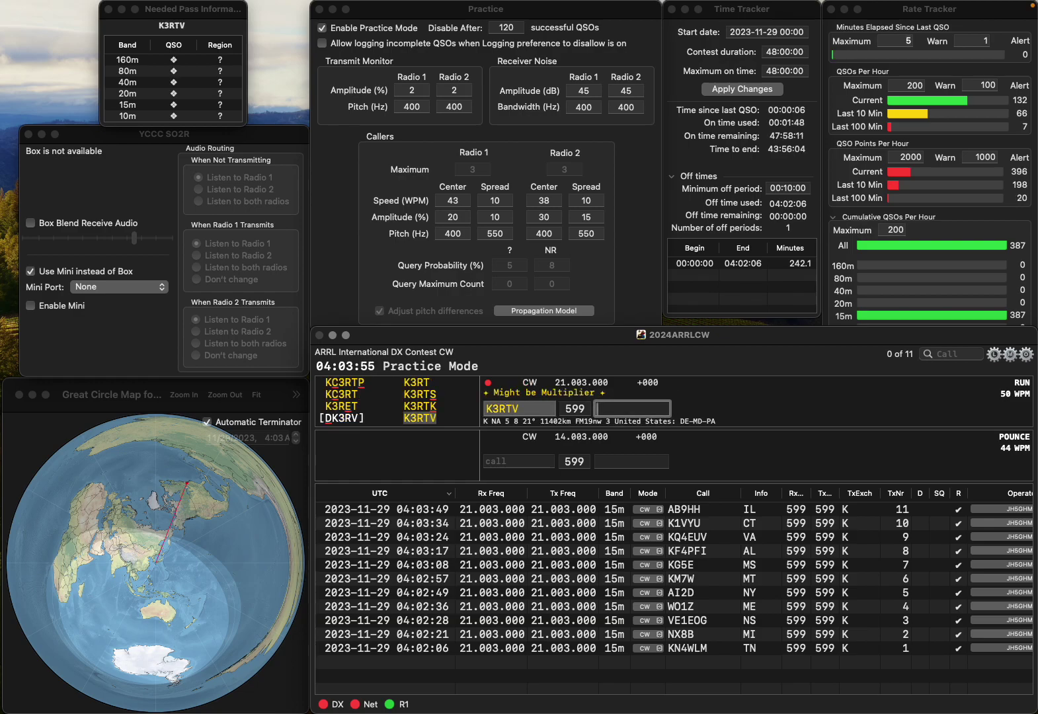
text(MD)
key(Return)
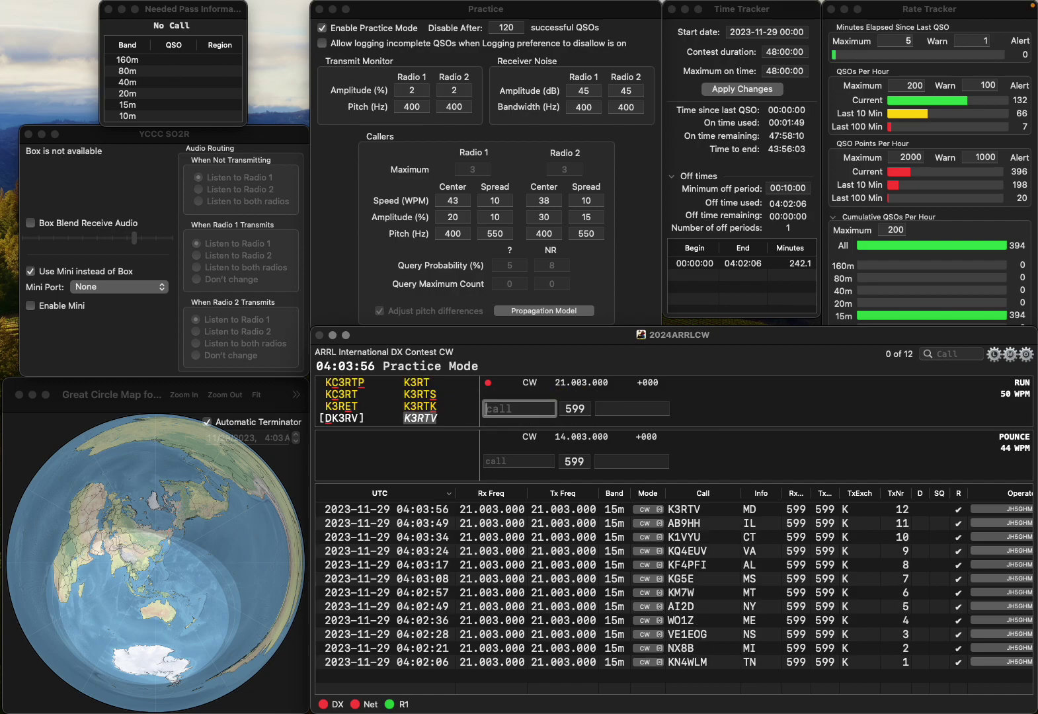
text(KC3)
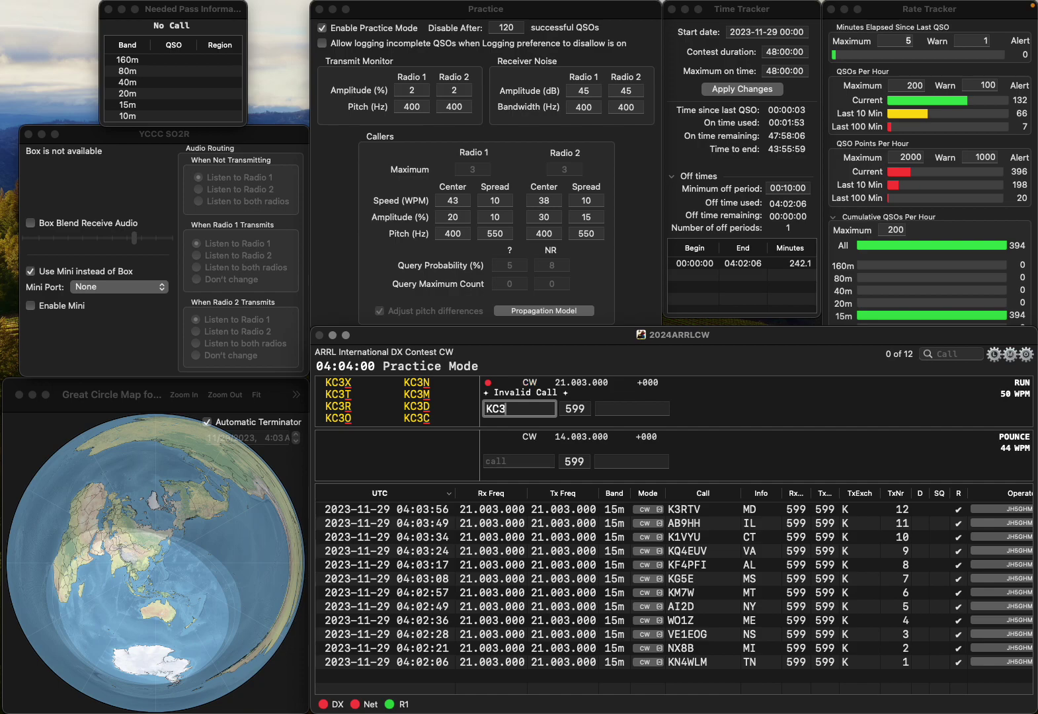
text(EJS)
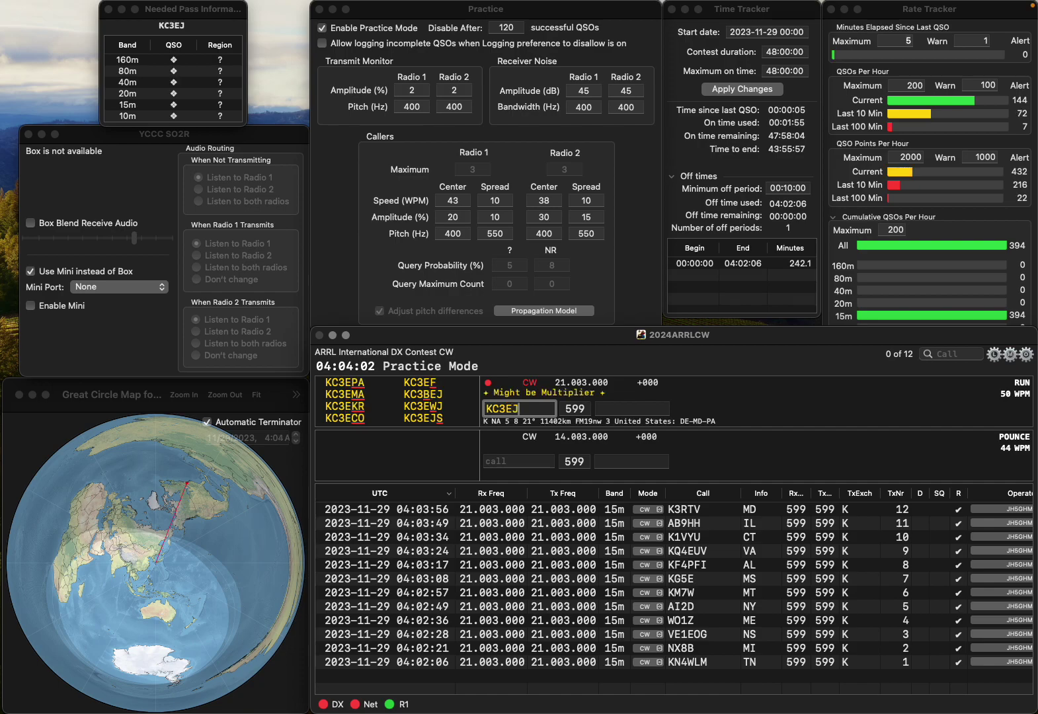
key(space)
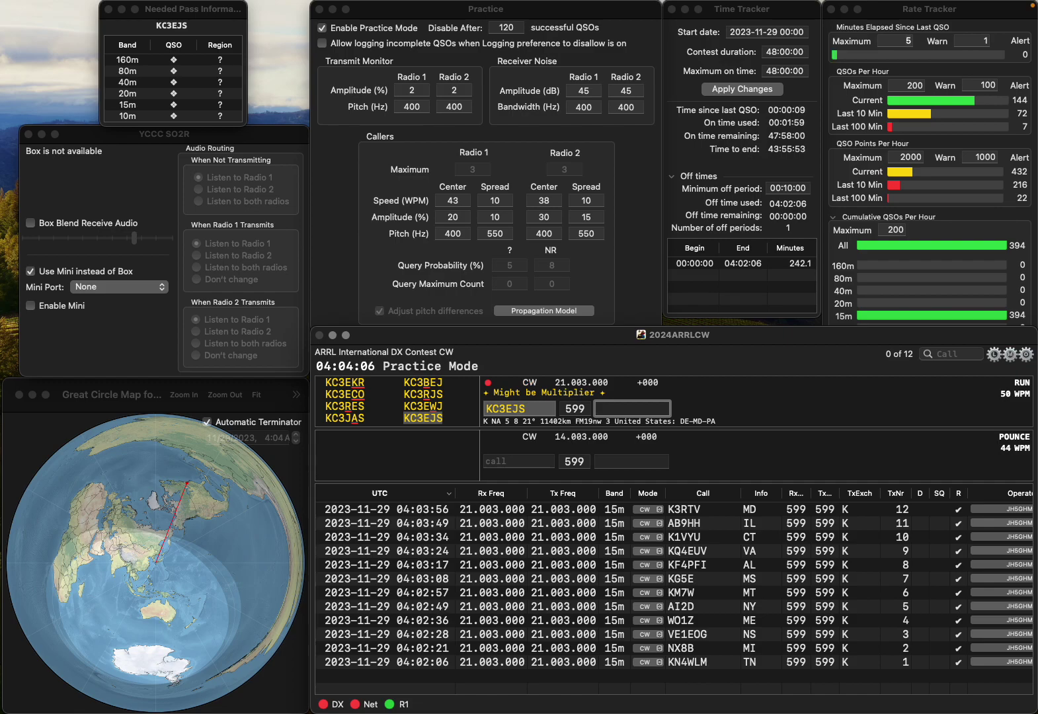
text(A)
key(Return)
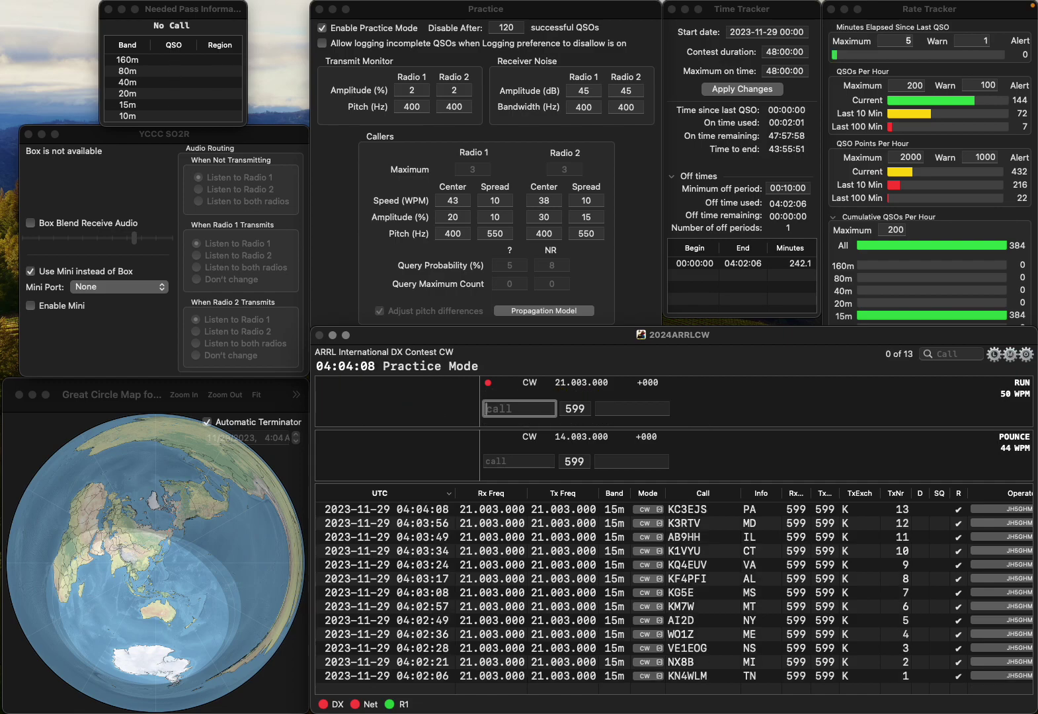
Log a 15 m CW contact with N9LY on the run radio, with received exchange IN.
text(N9LY)
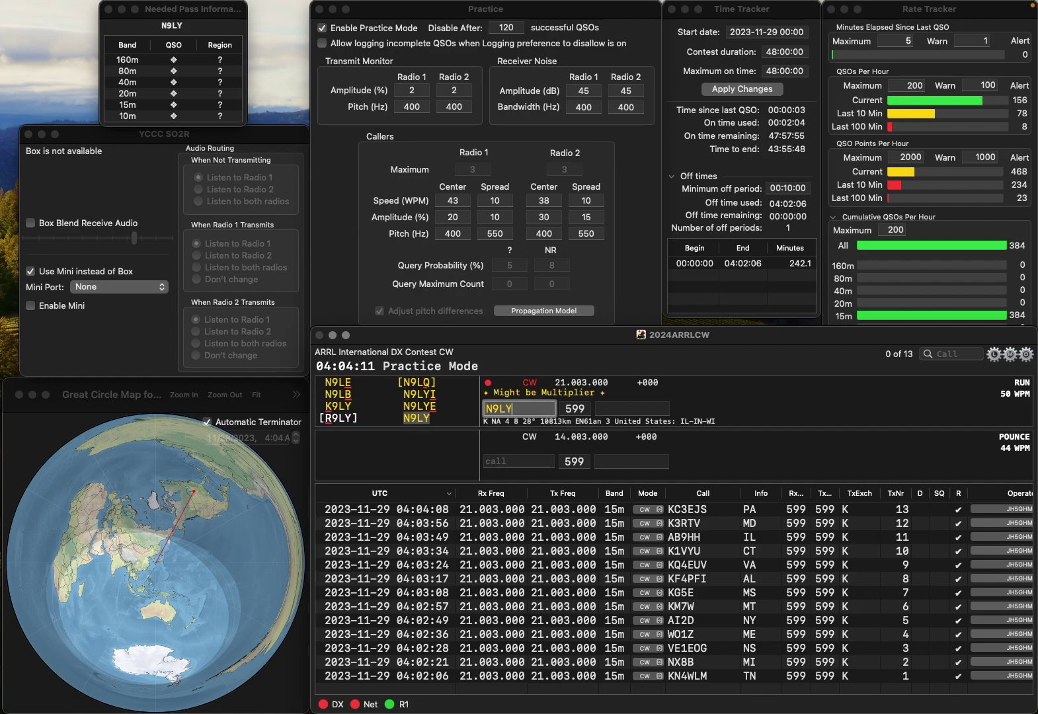
key(space)
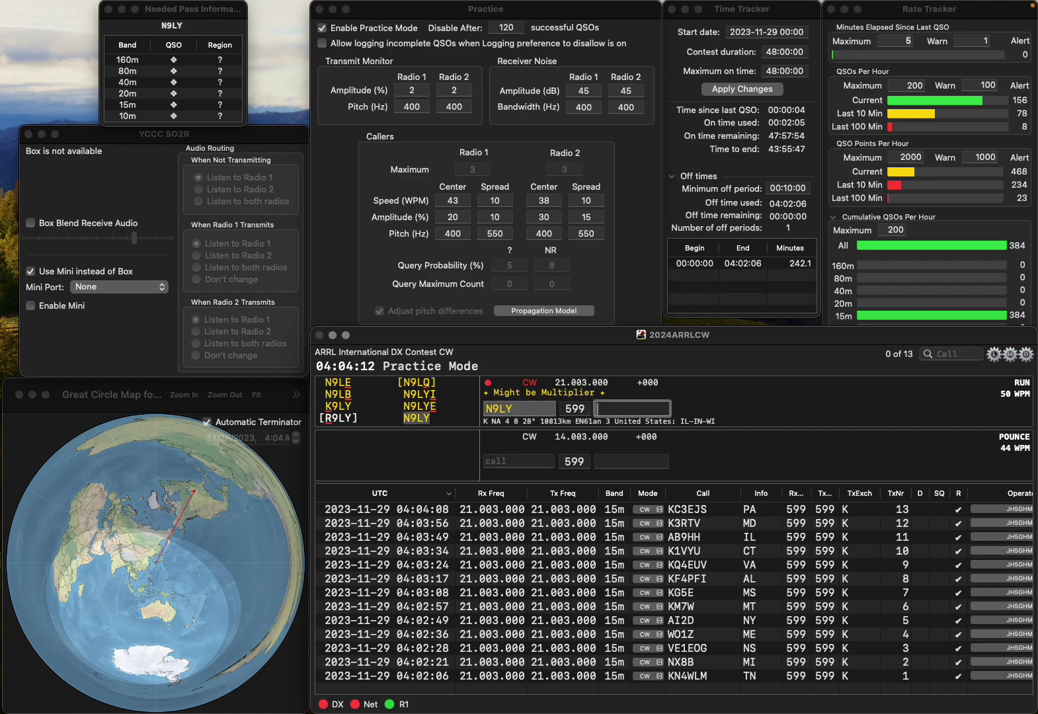
text(IN)
key(Return)
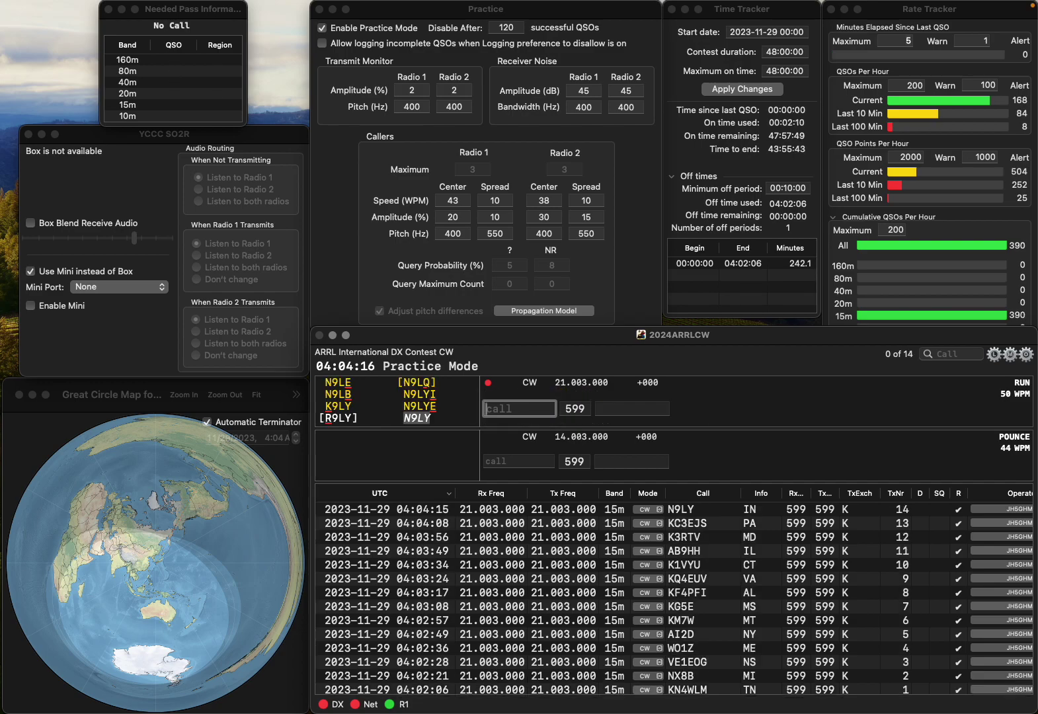
text(KA0W)
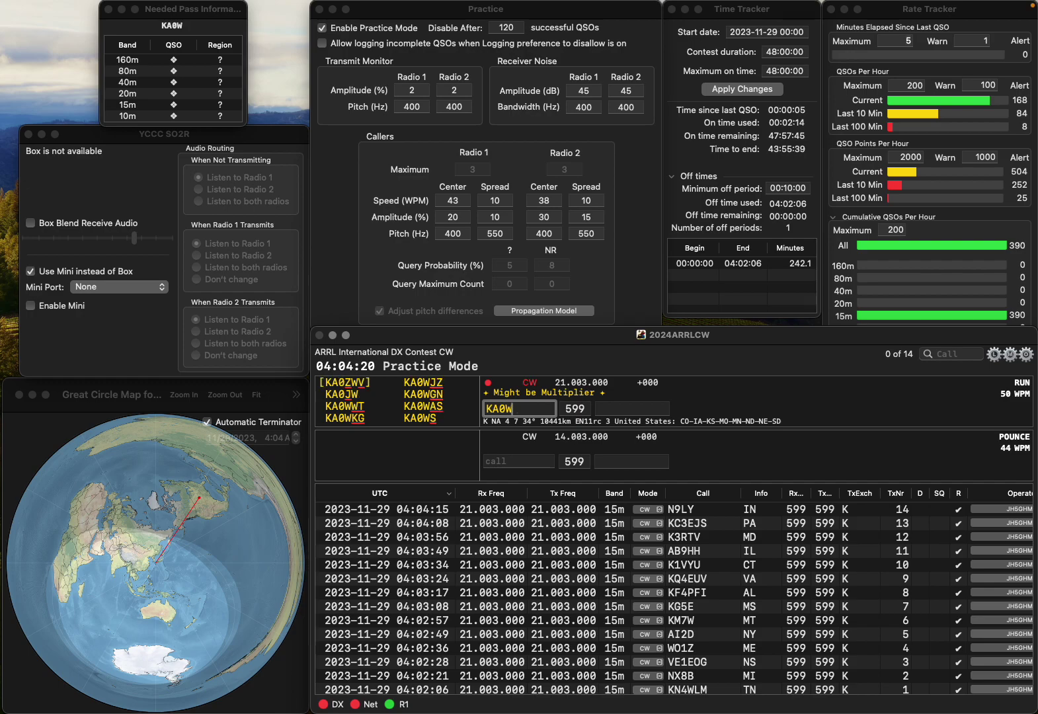
text(JZ)
key(Return)
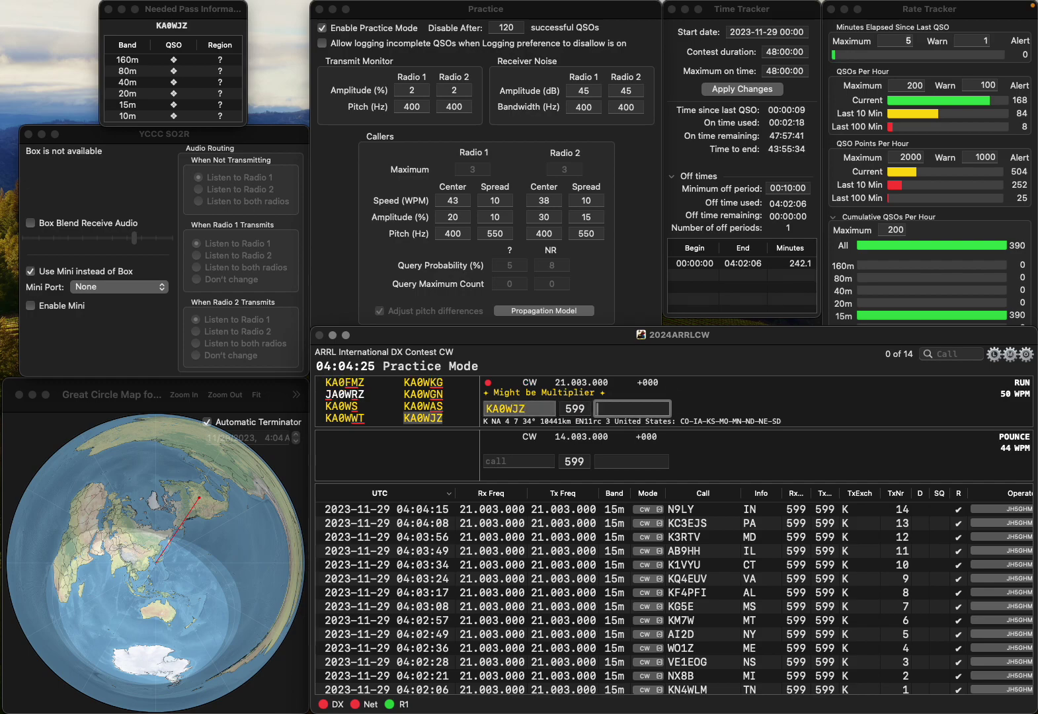
text(N)
key(Return)
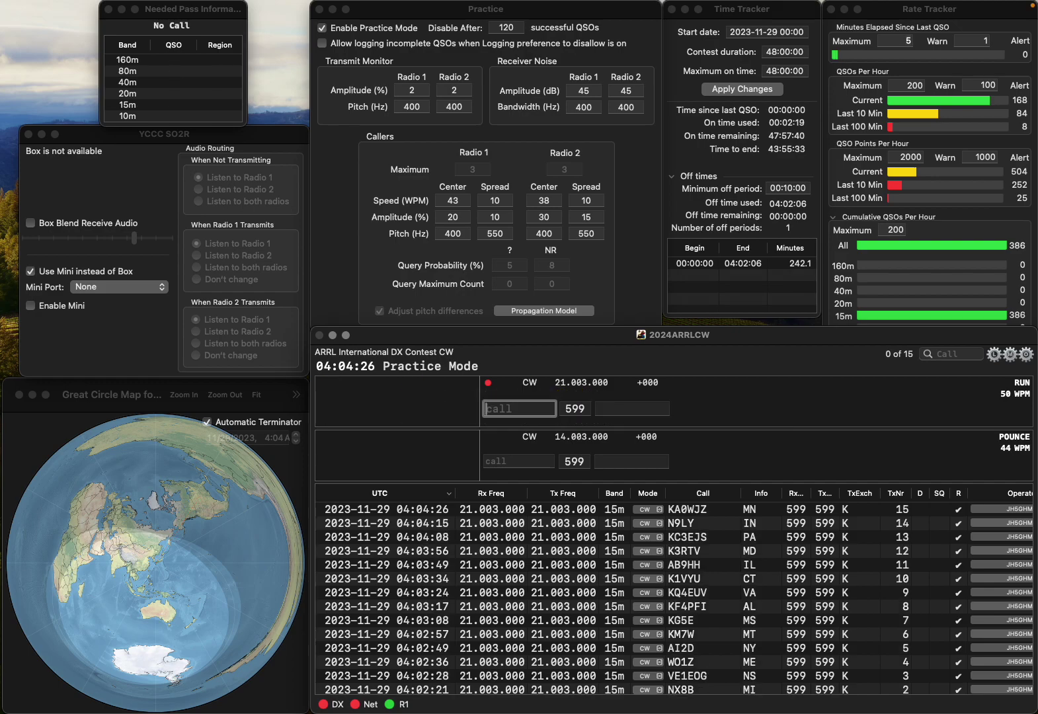
text(N3)
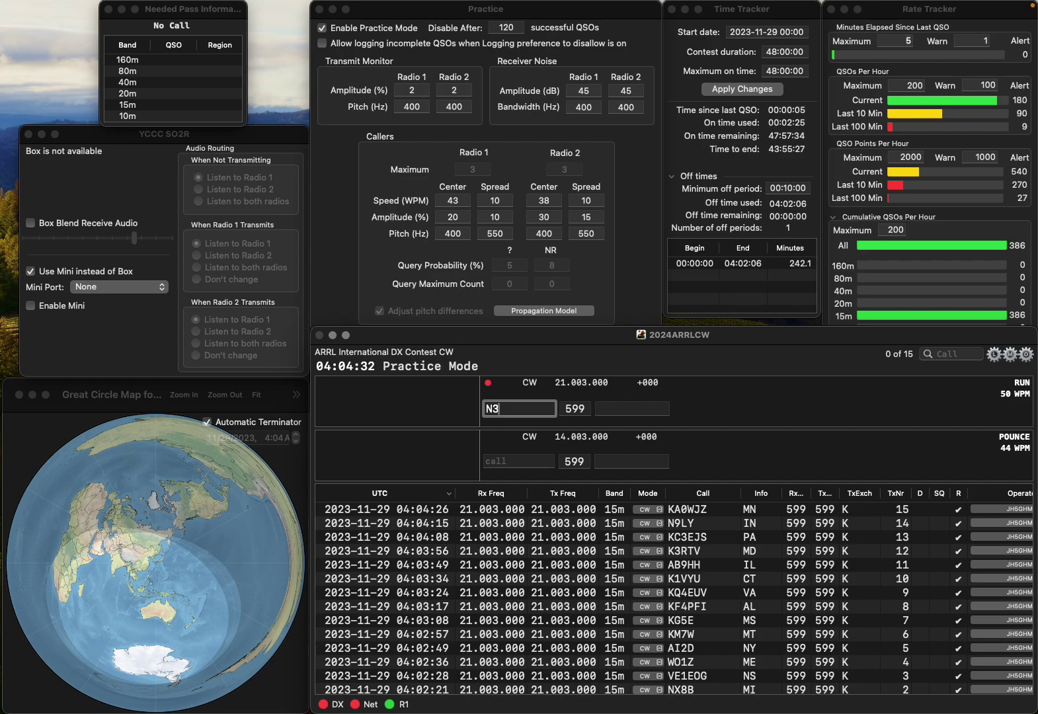
text(FR)
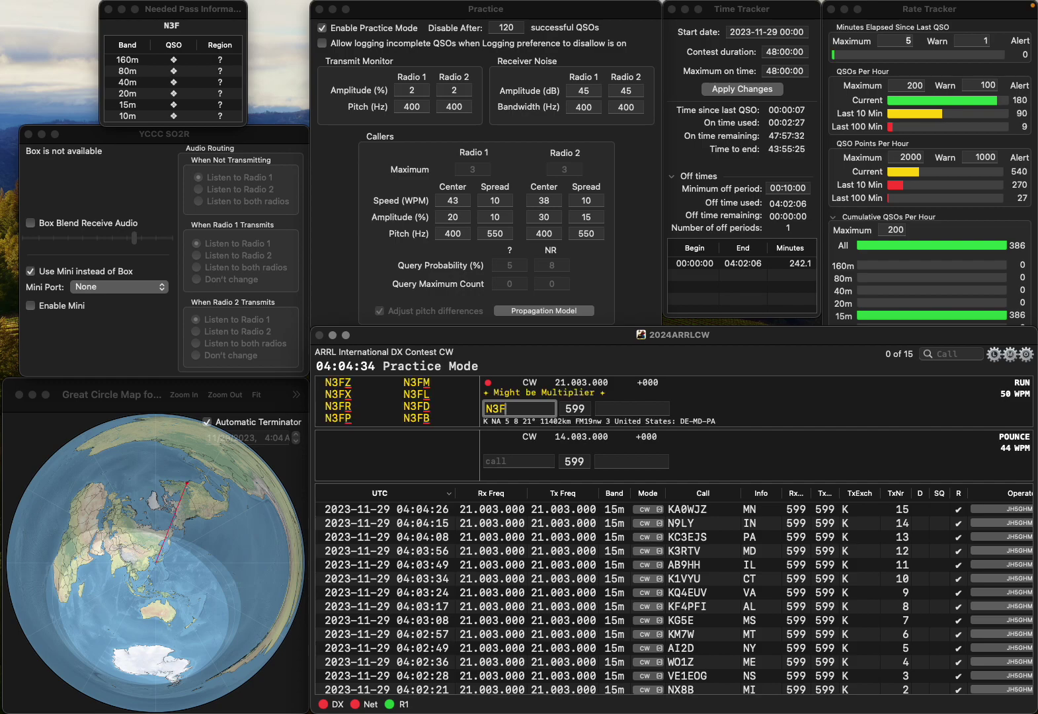
key(Left)
key(Left)
key(BackSpace)
text(4)
key(Tab)
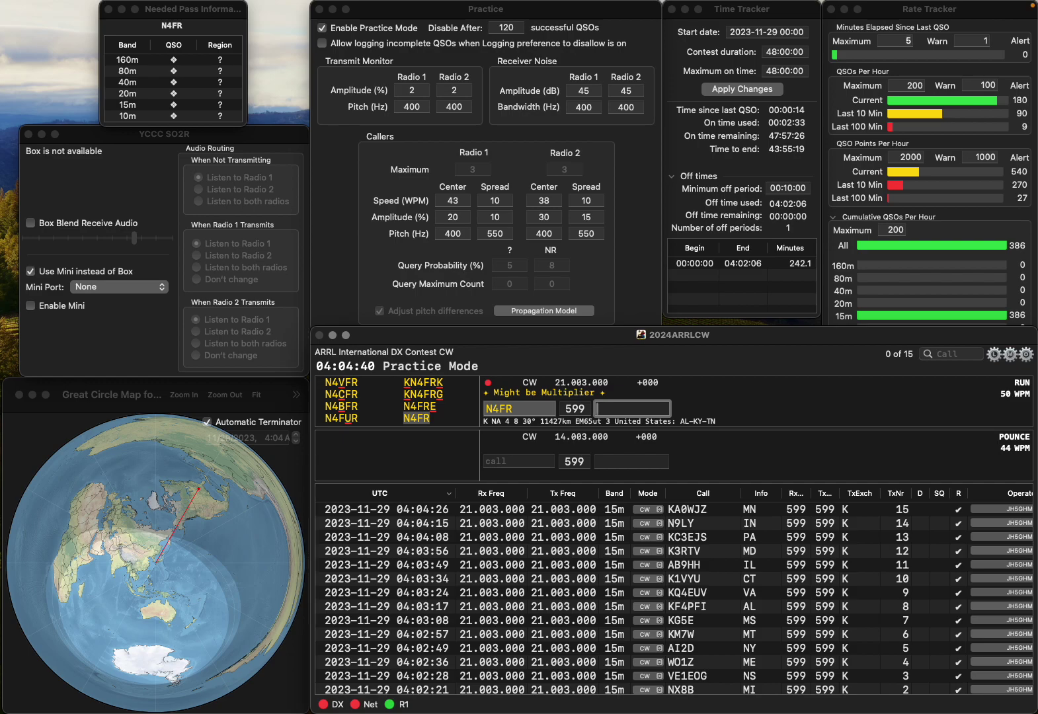
key(Return)
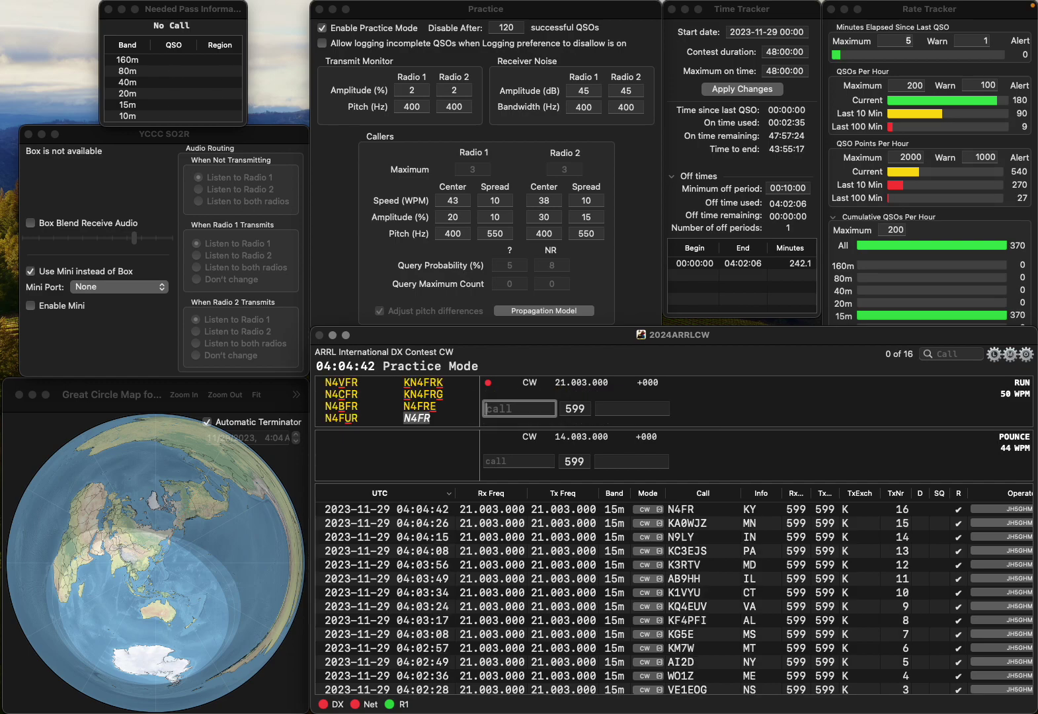
text(K8)
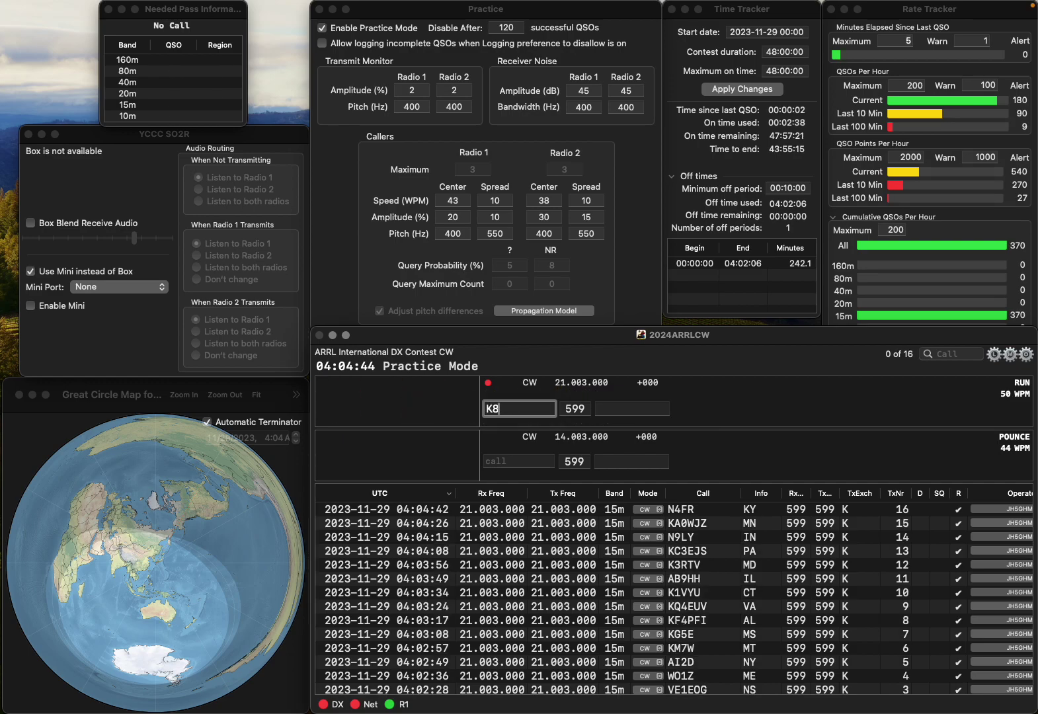
key(BackSpace)
text(9GLM)
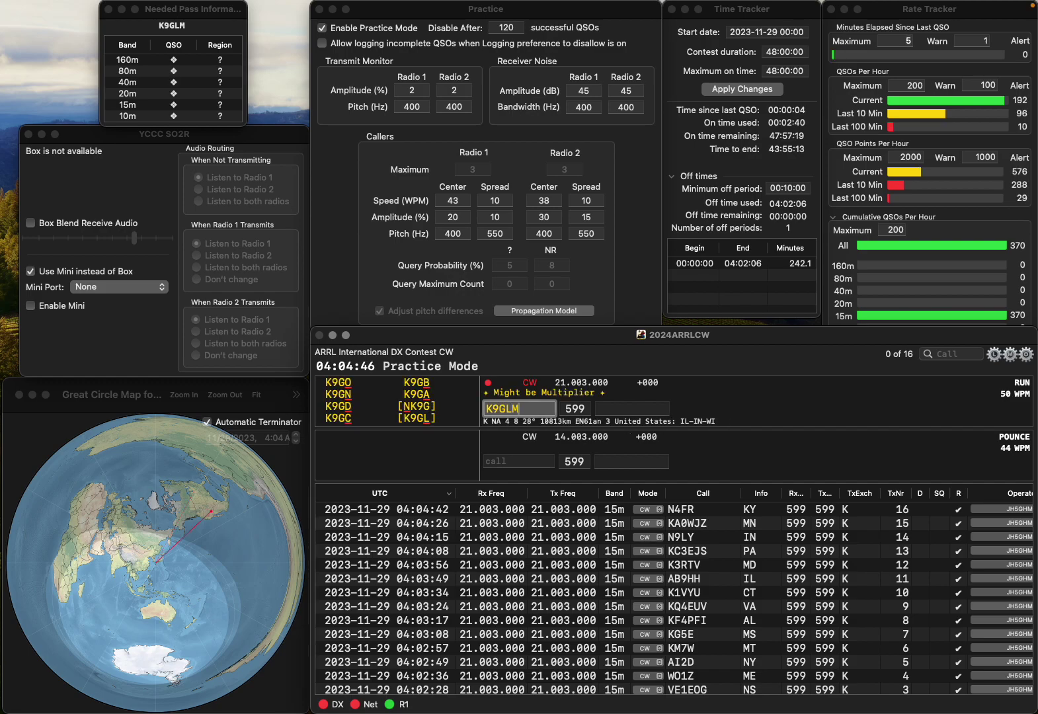
key(Return)
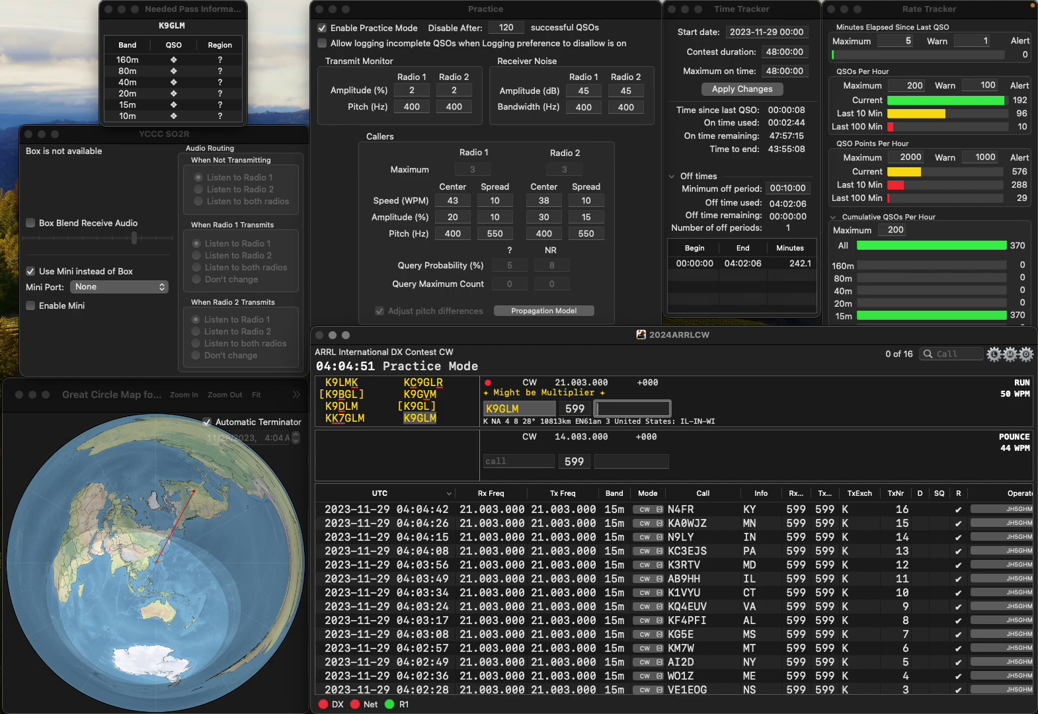
key(Return)
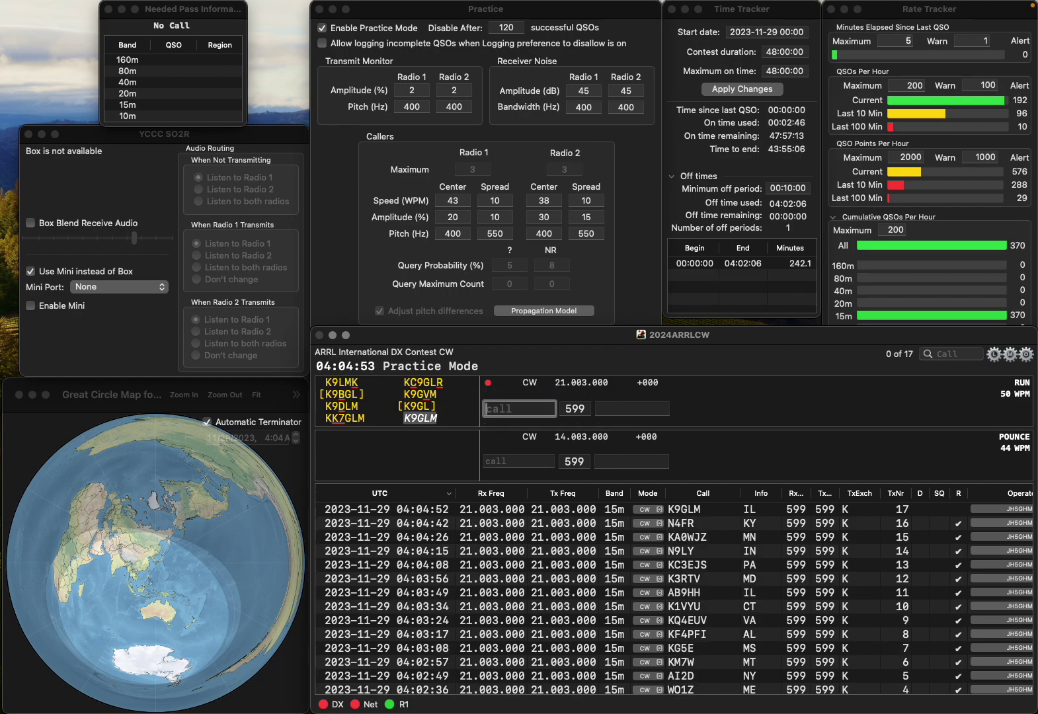
text(KC1B)
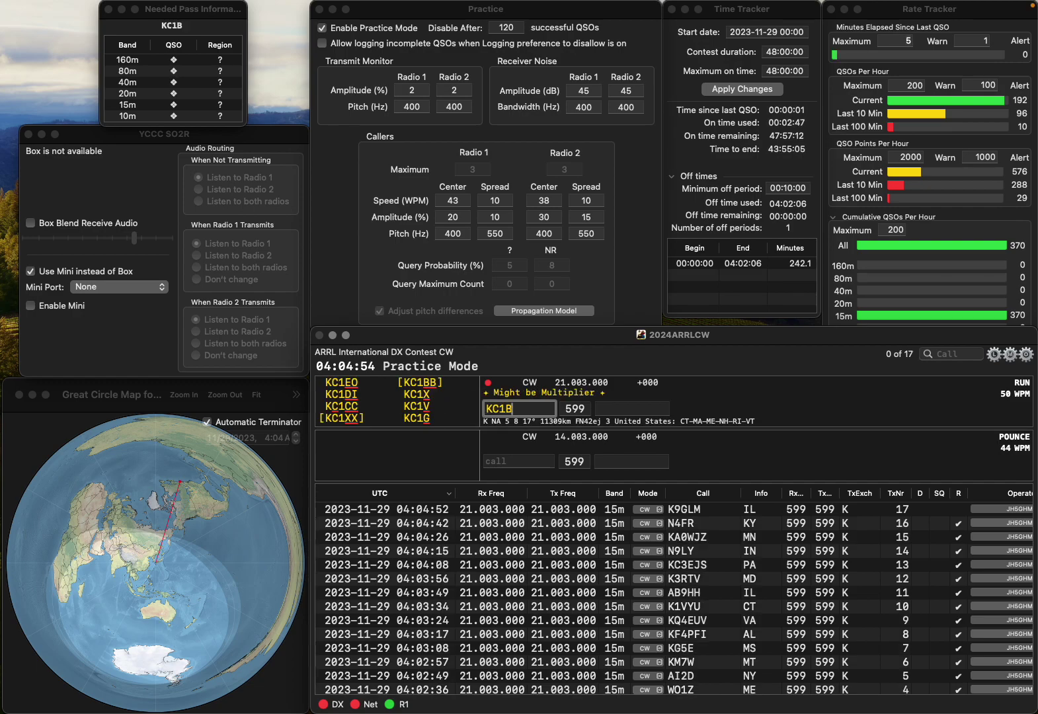
text(AZ)
key(space)
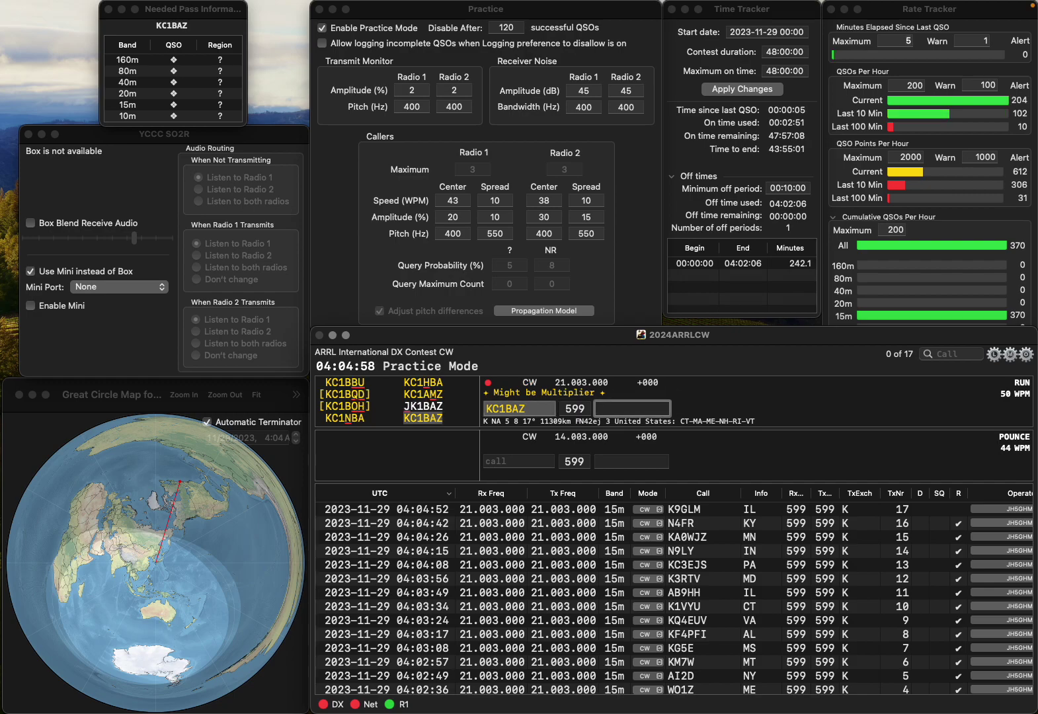
key(Return)
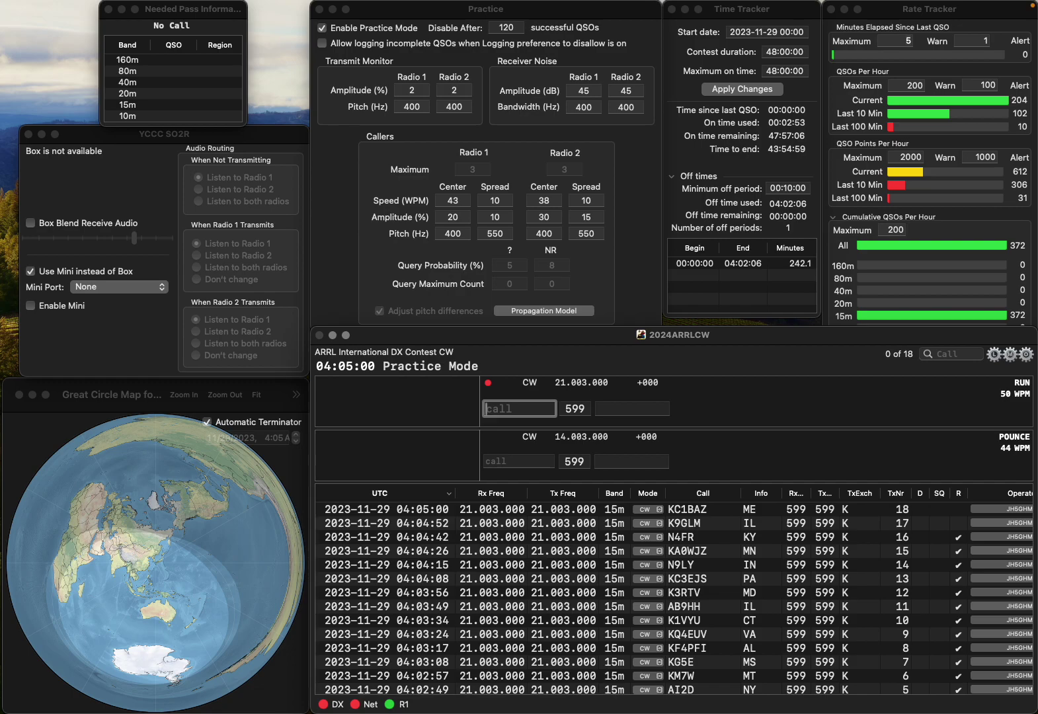
Log a 15 m CW contact with K3NV on the run radio, with received exchange MD.
text(K4NV)
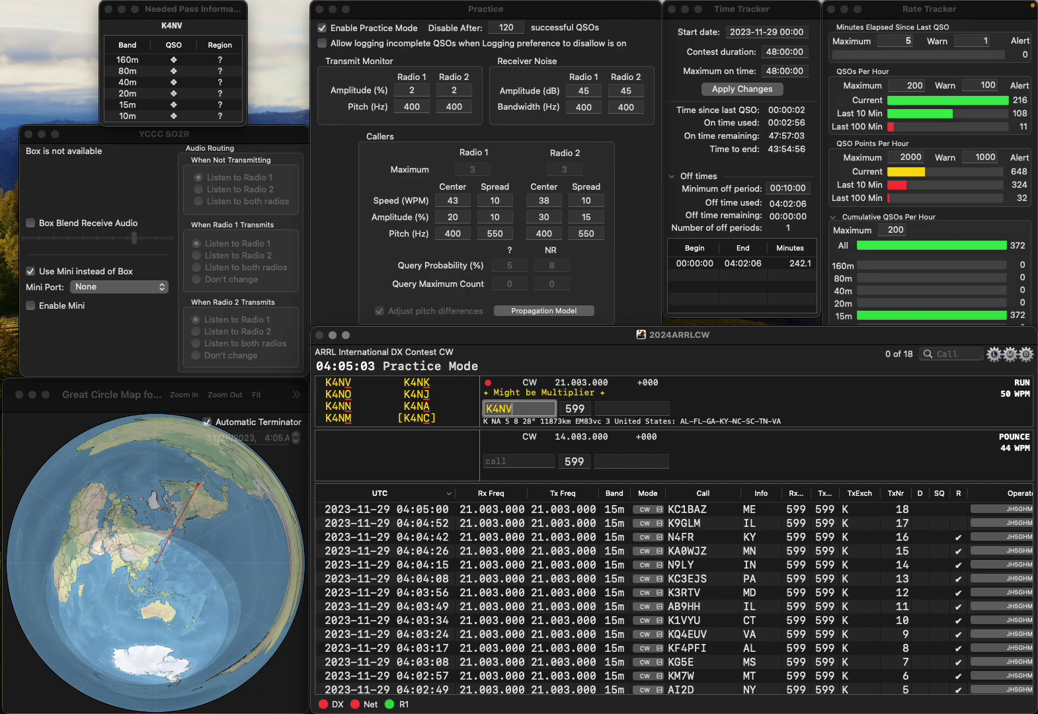
key(space)
key(Tab)
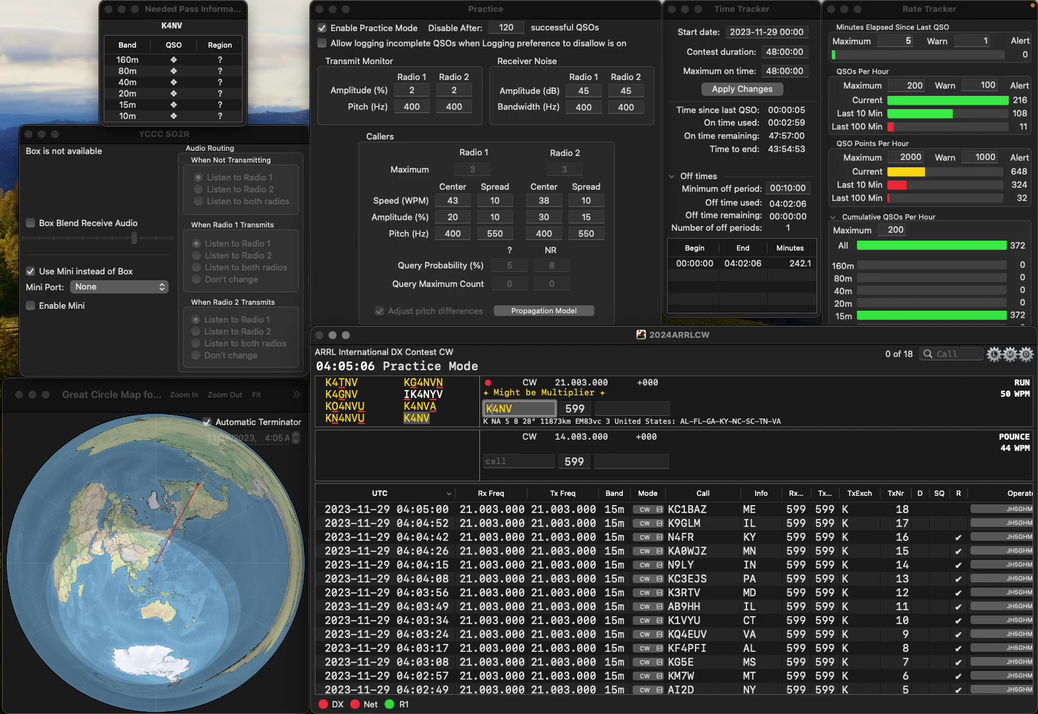
key(Left)
key(Left)
key(BackSpace)
text(3)
key(space)
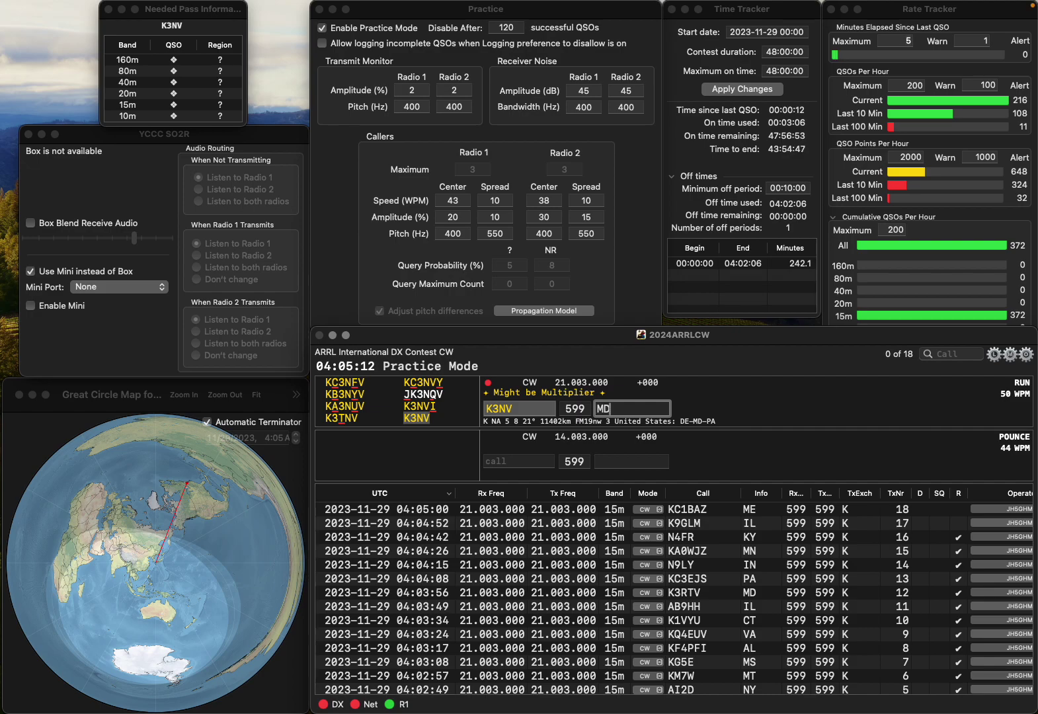
key(Return)
text(WC5Y)
key(Return)
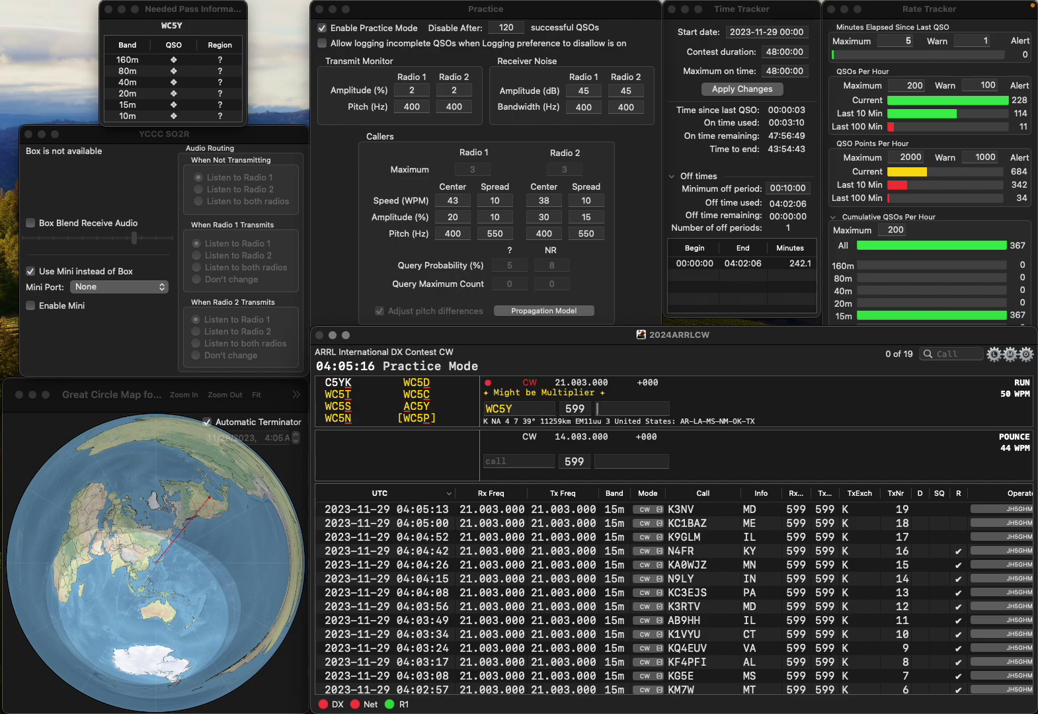
click(497, 408)
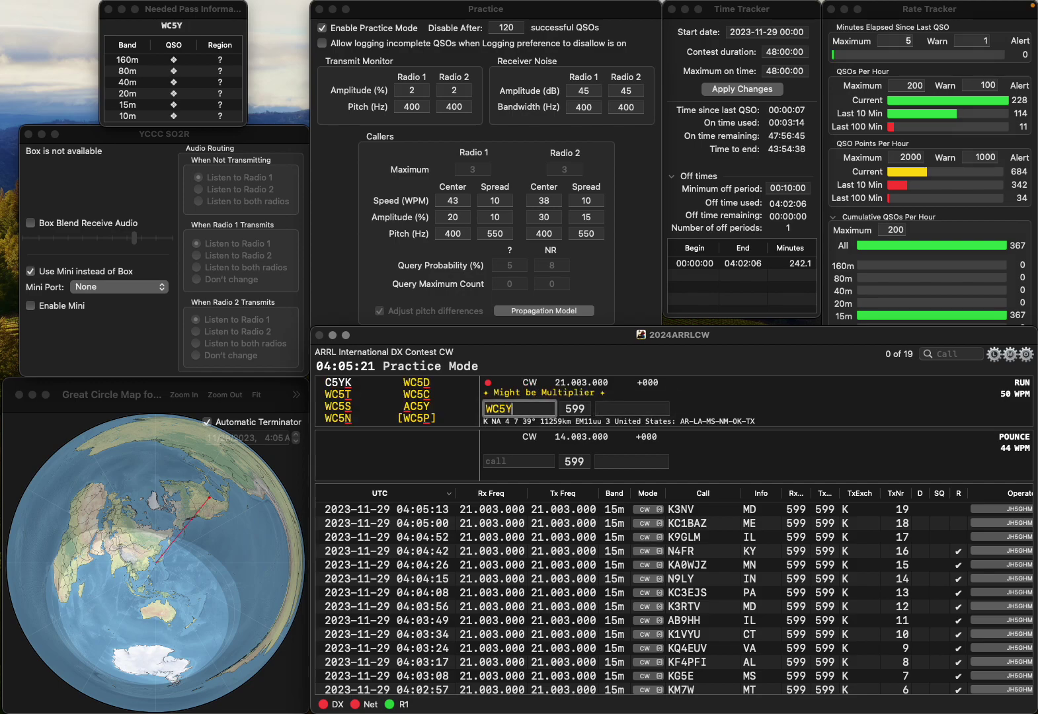
key(BackSpace)
text(C)
key(Tab)
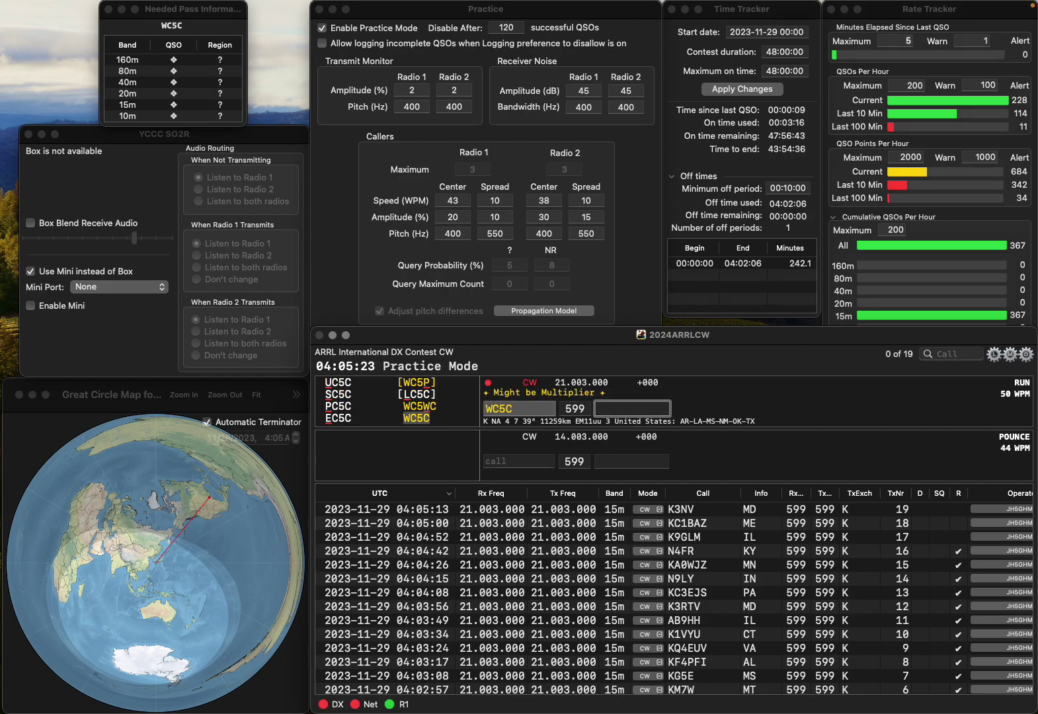
text(ms)
key(Return)
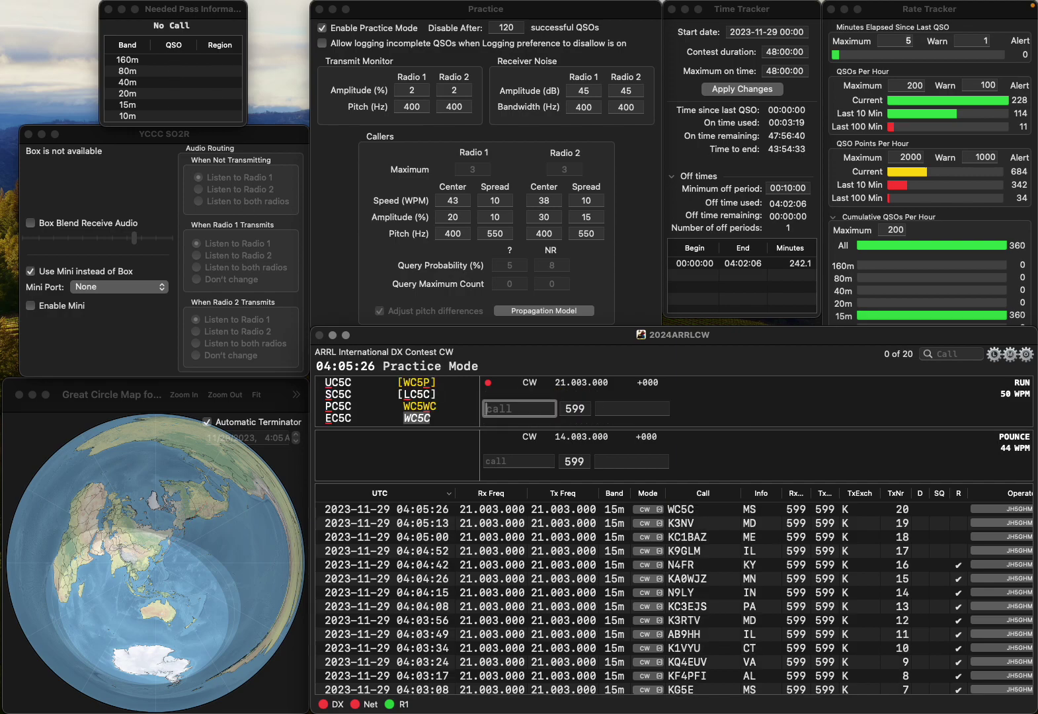
text(W5ZEW)
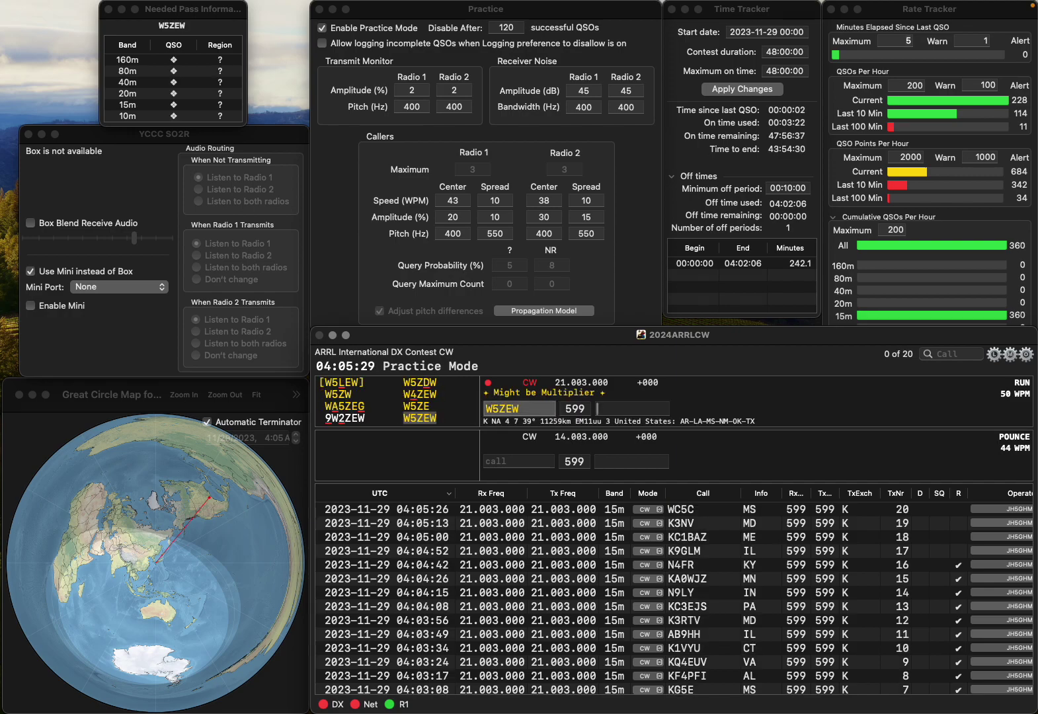
key(Tab)
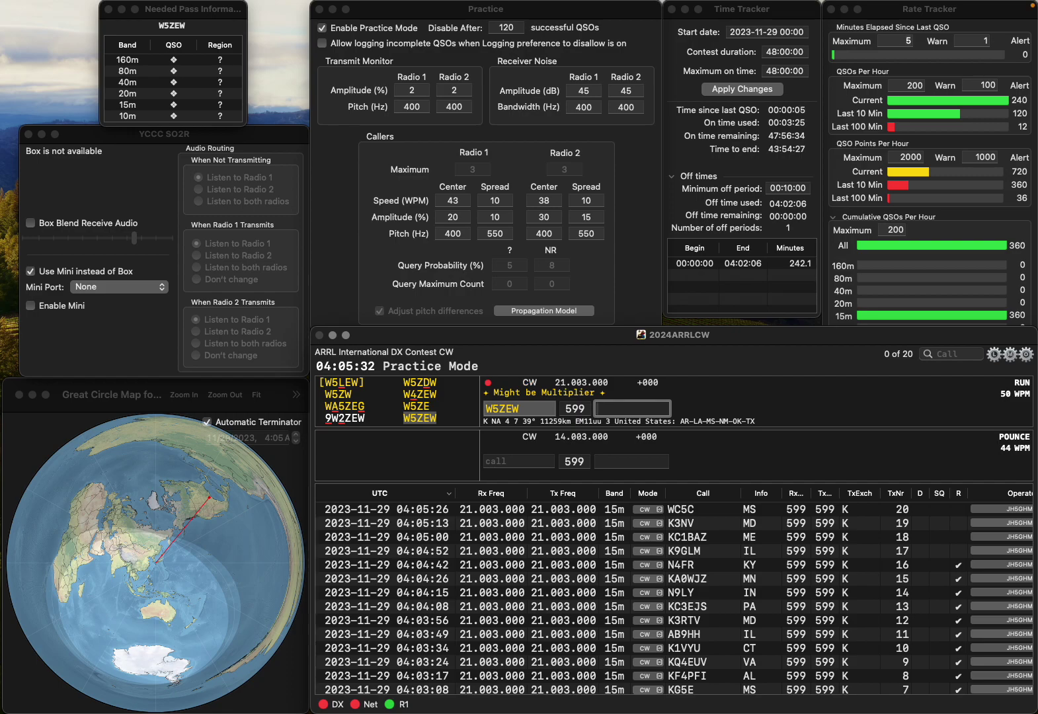
text(LA)
key(Return)
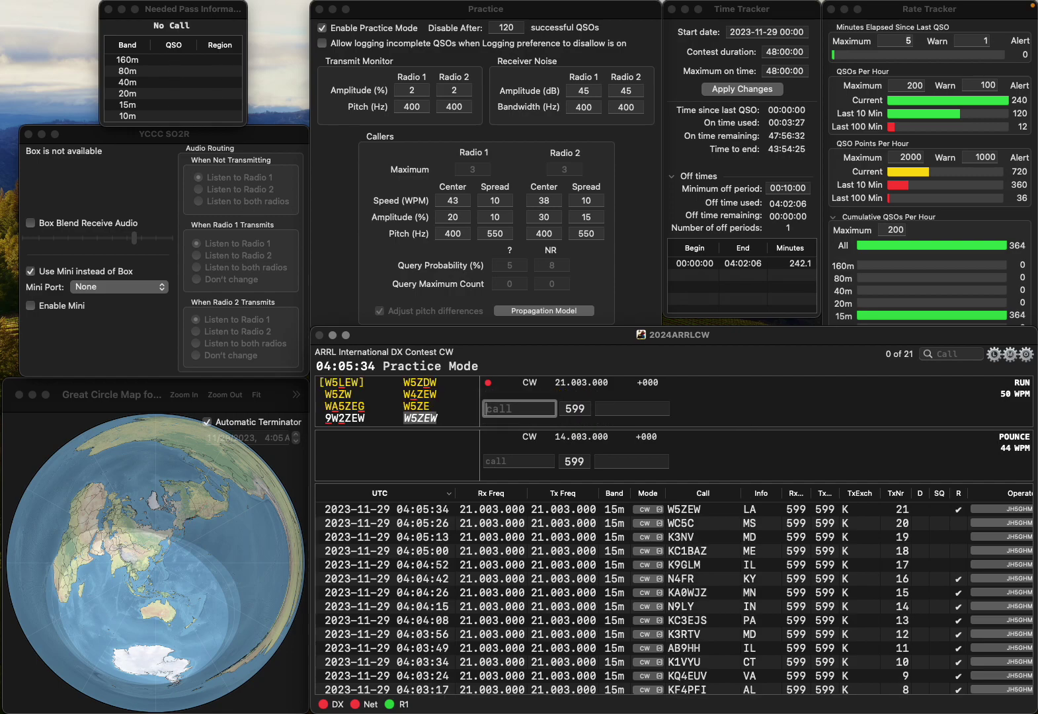
text(NE)
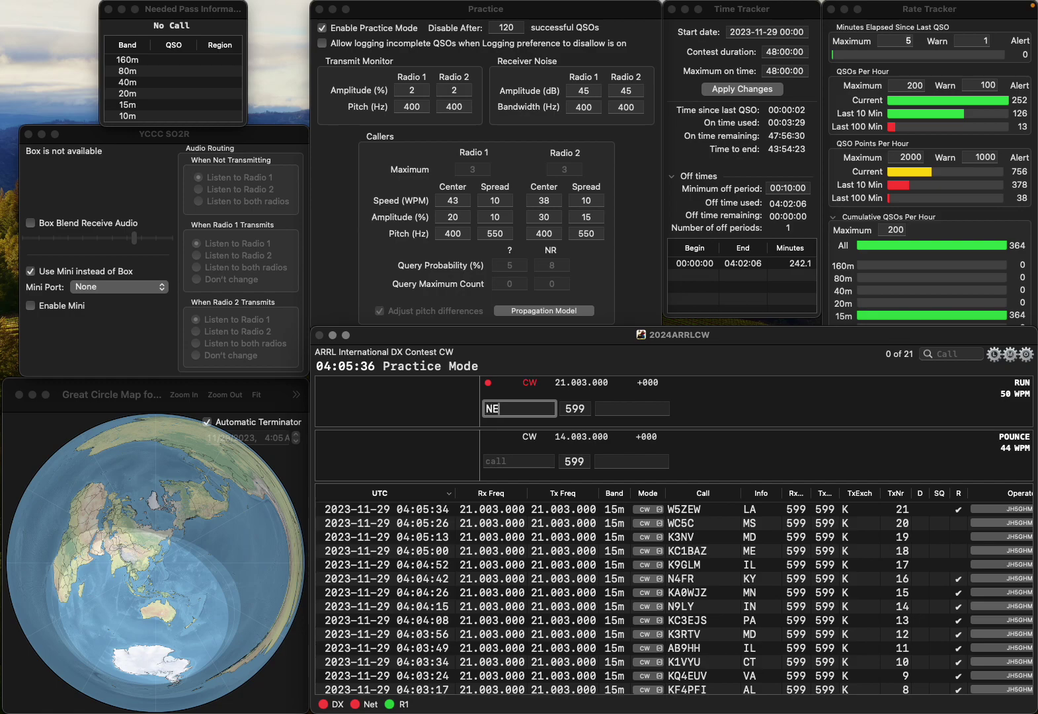
text(7A)
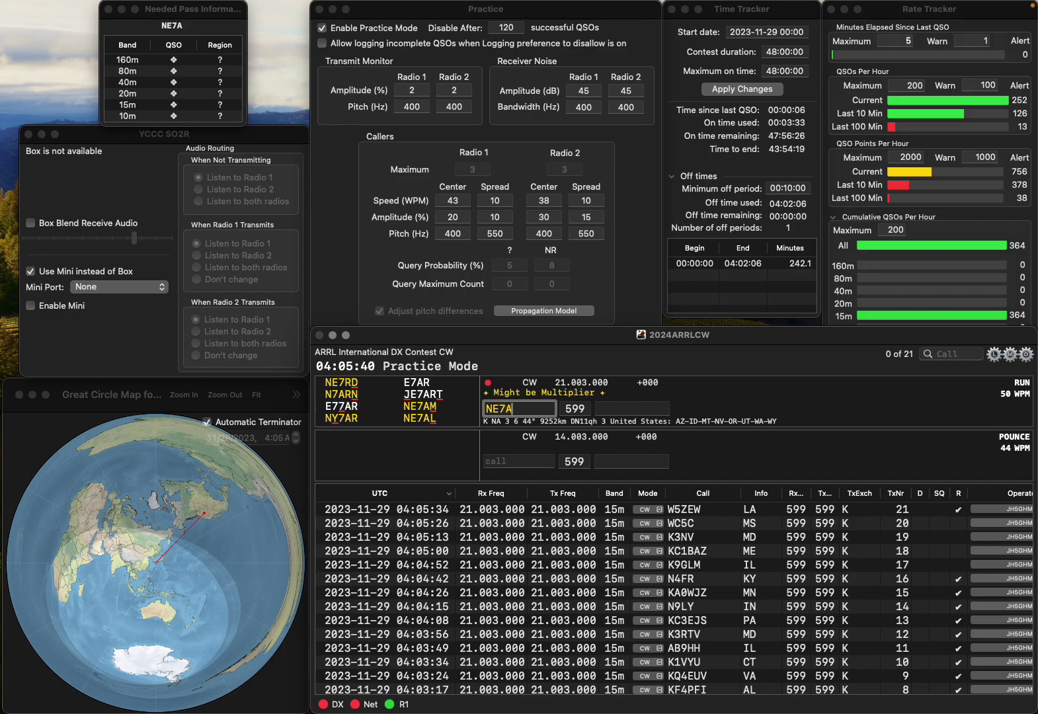
text(L)
key(Return)
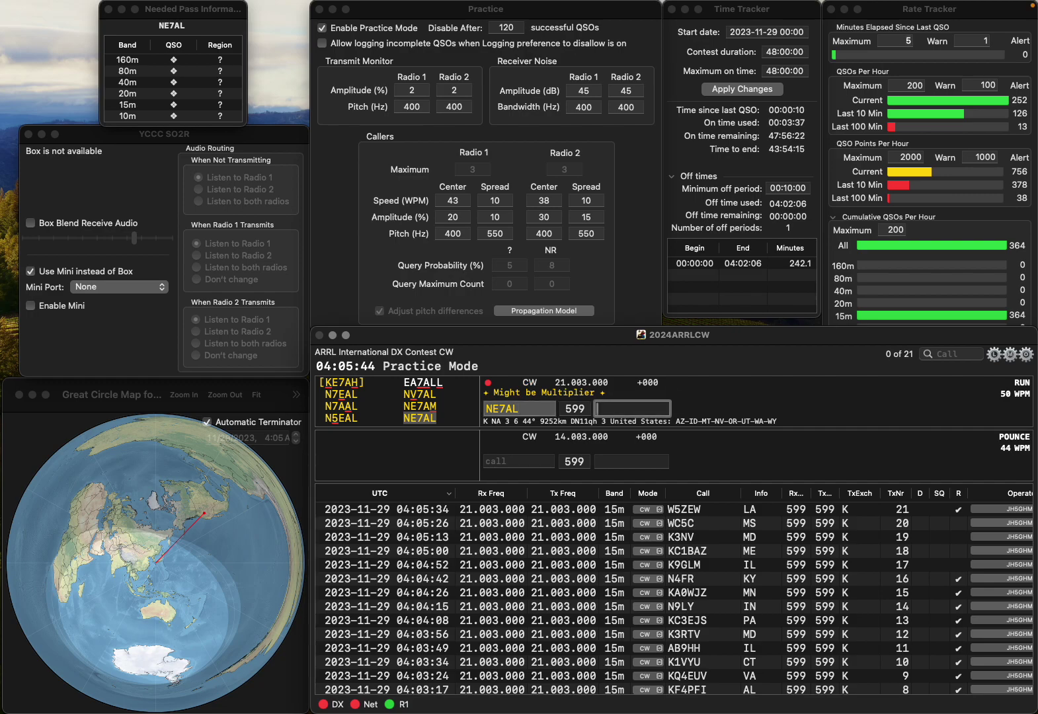
text(WA)
key(Return)
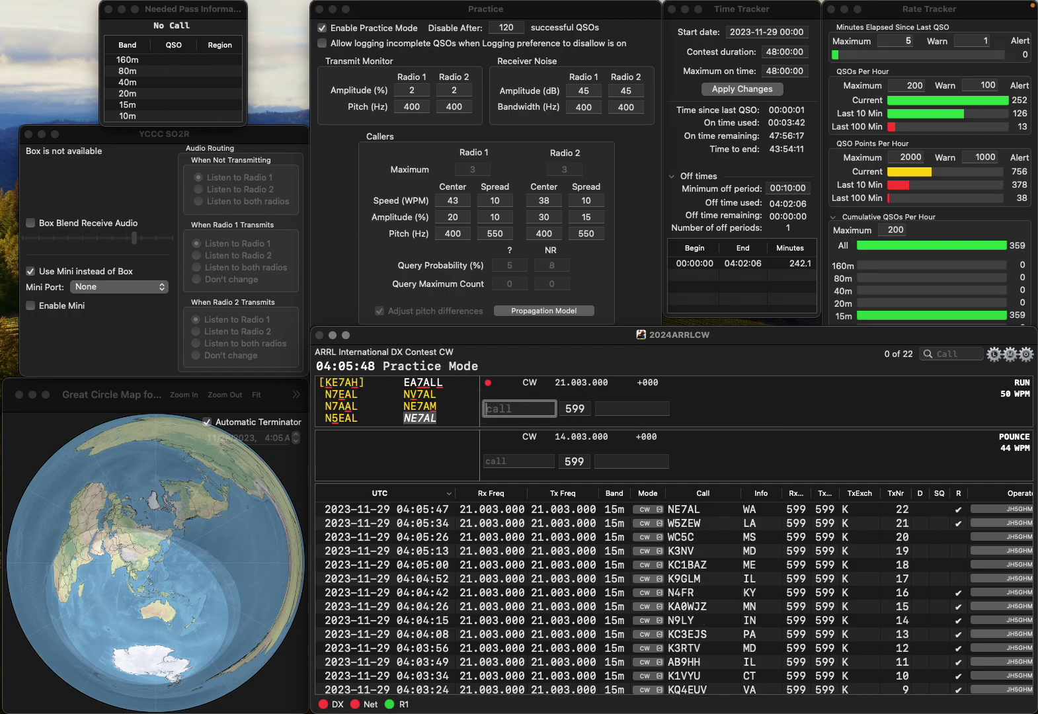
text(KVZ)
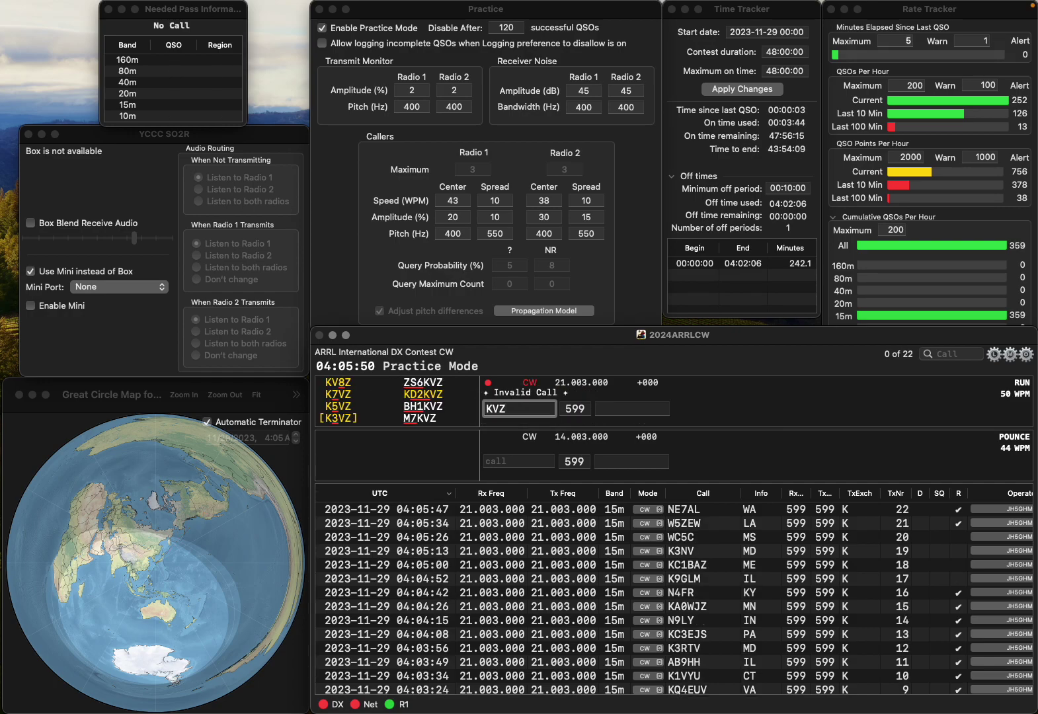
key(BackSpace)
key(BackSpace)
key(BackSpace)
text(KBC3BLB)
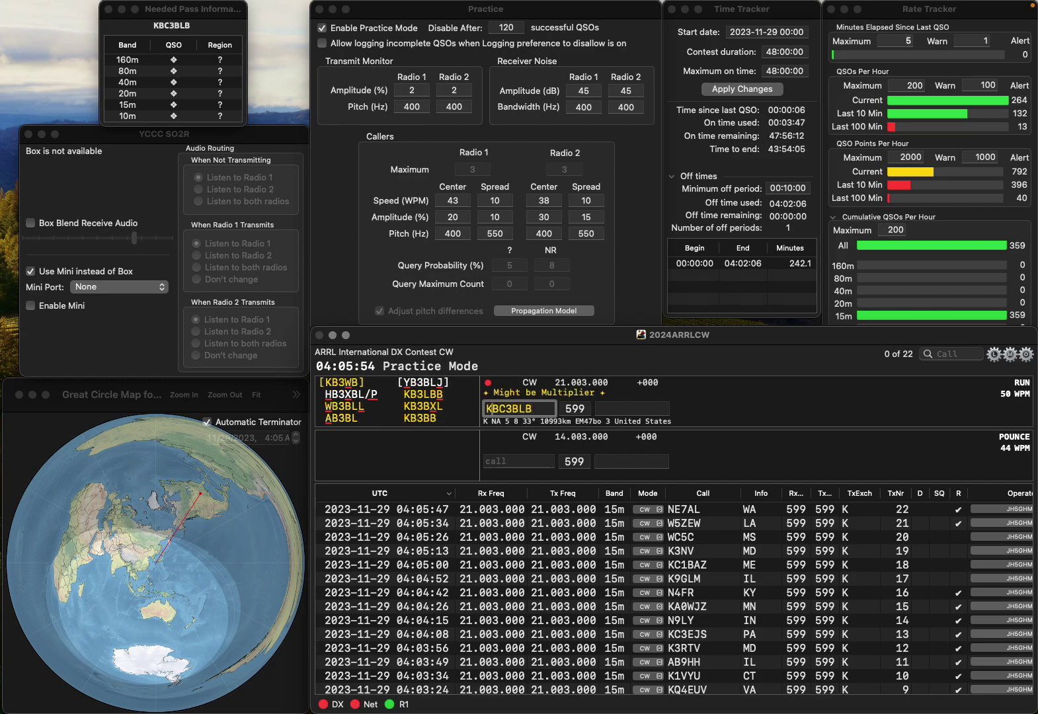
key(Delete)
key(Return)
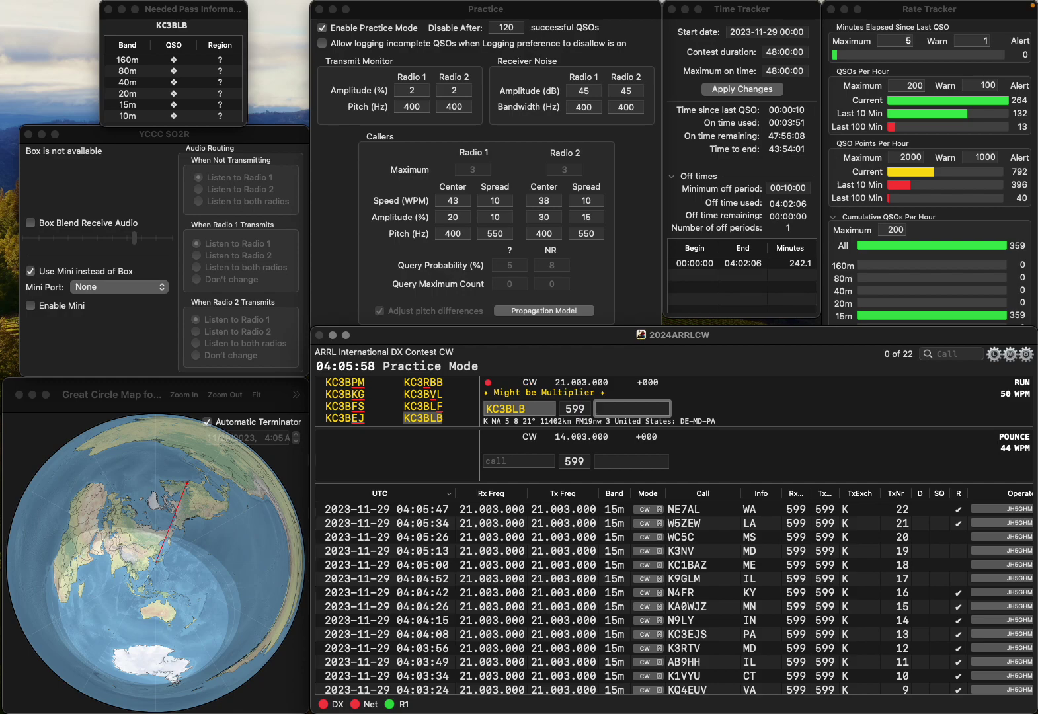
key(Return)
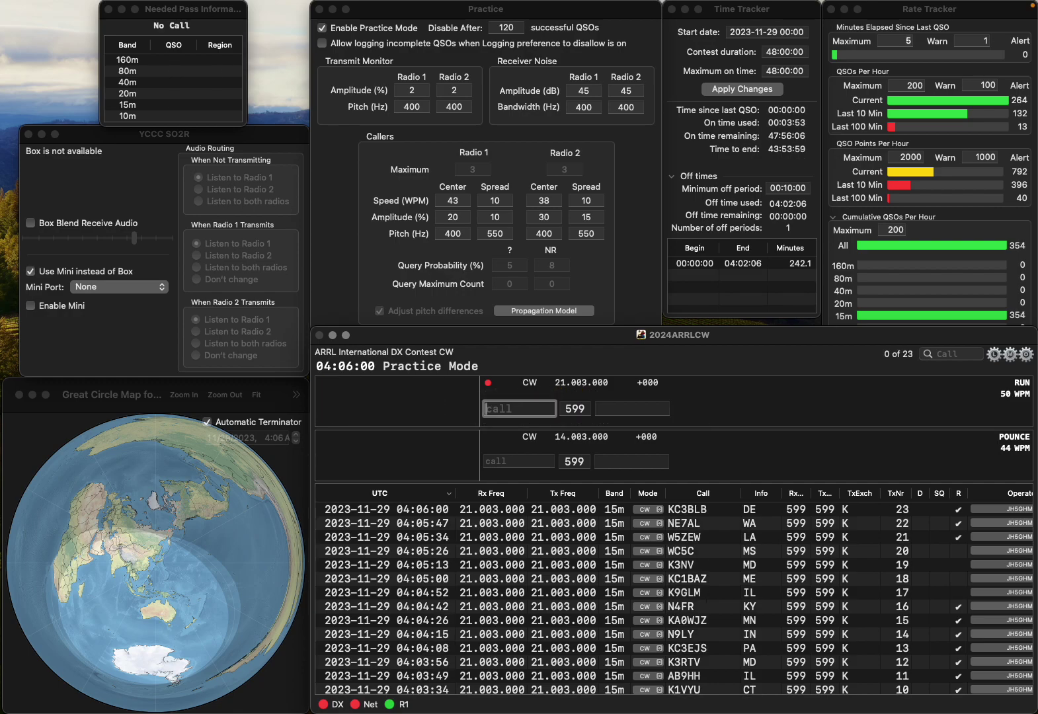
text(WJ4MBO)
key(Return)
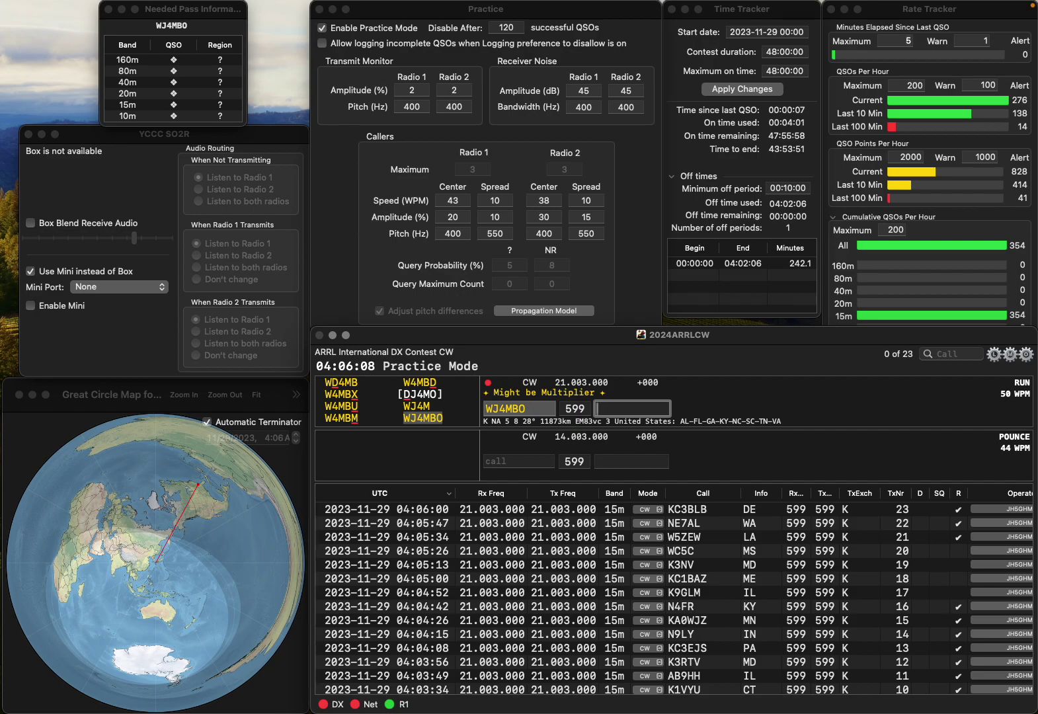
key(Return)
Log a 15 m CW contact with W7UJ on the run radio, with received exchange OR.
text(W)
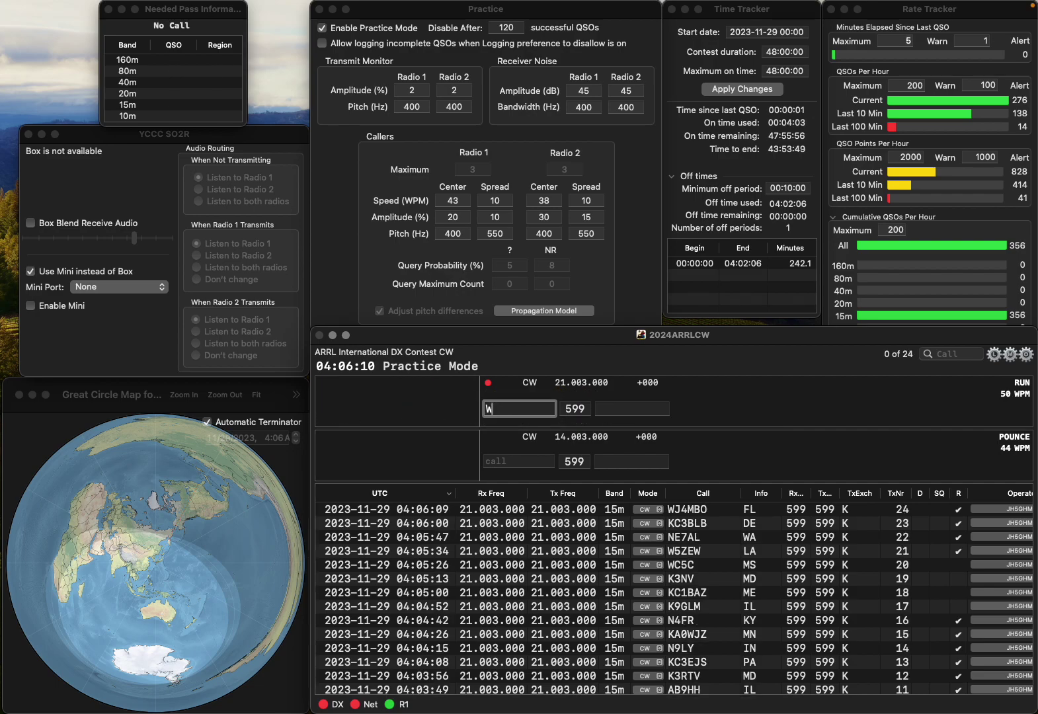
text(7UJ)
key(Return)
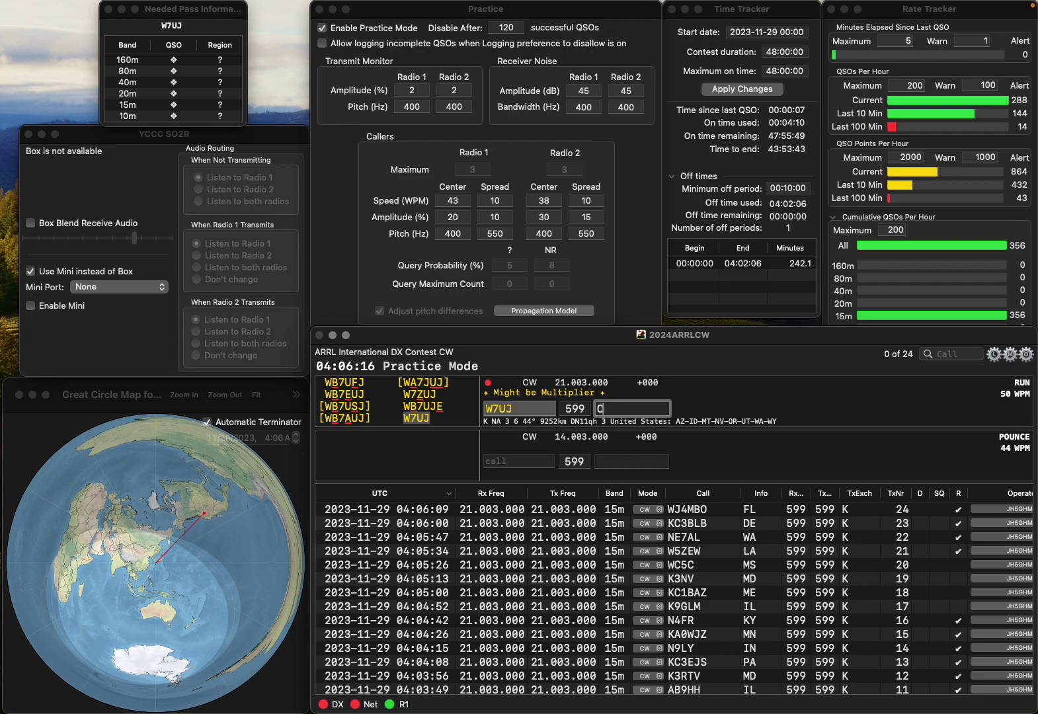
key(Return)
text(KF)
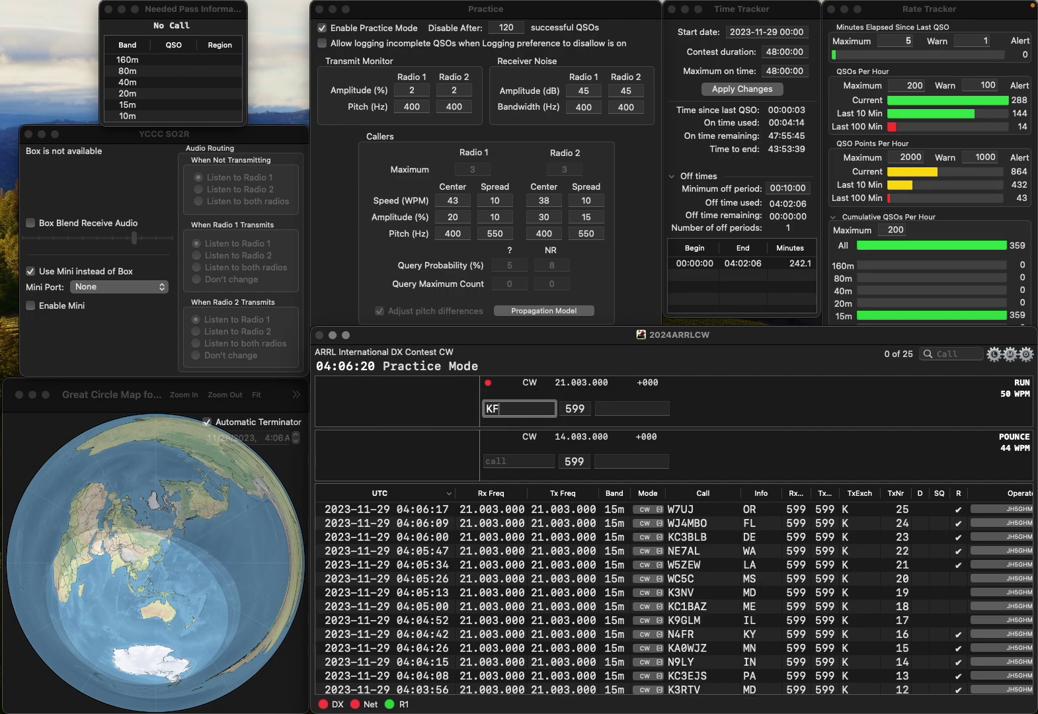
text(5TNI)
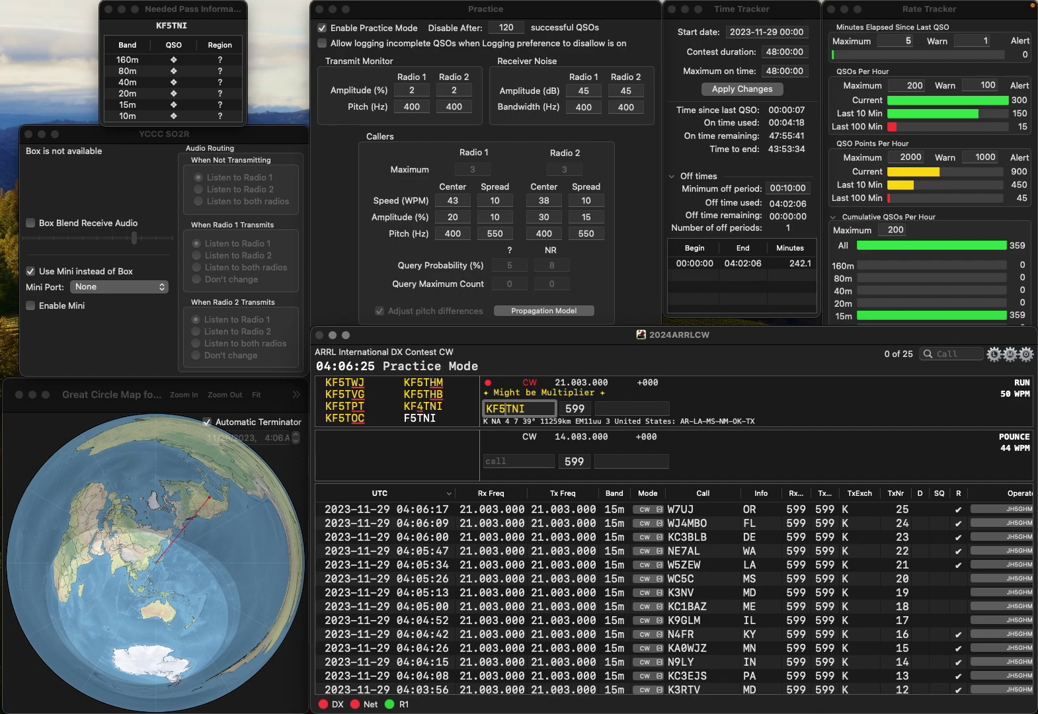
key(BackSpace)
text(4)
key(space)
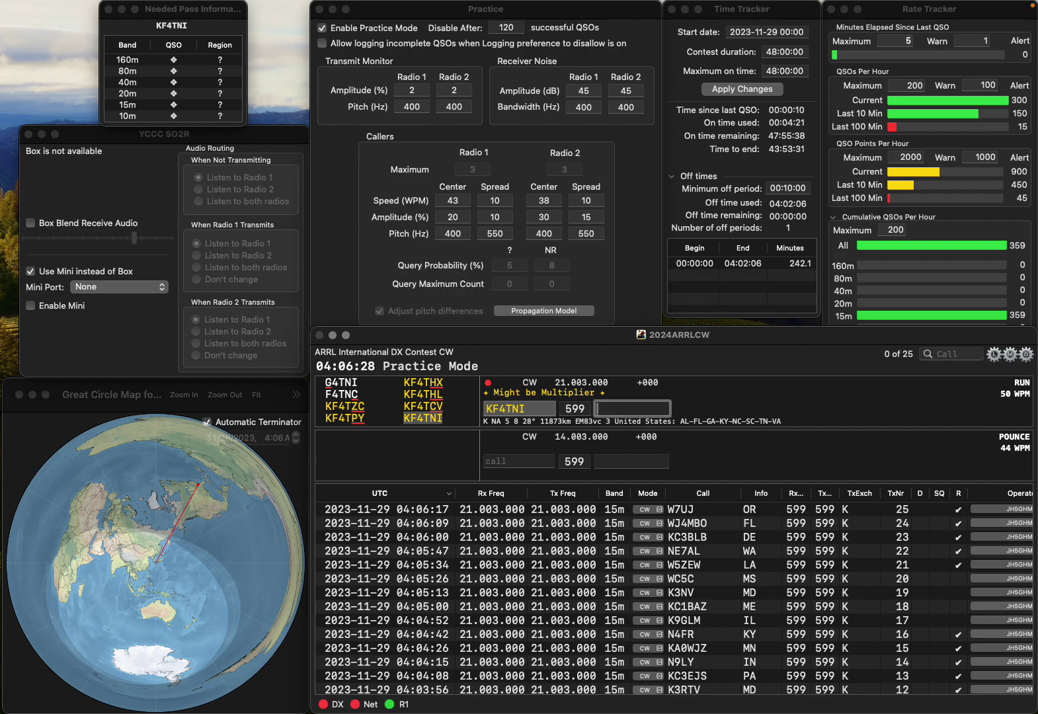
text(SC)
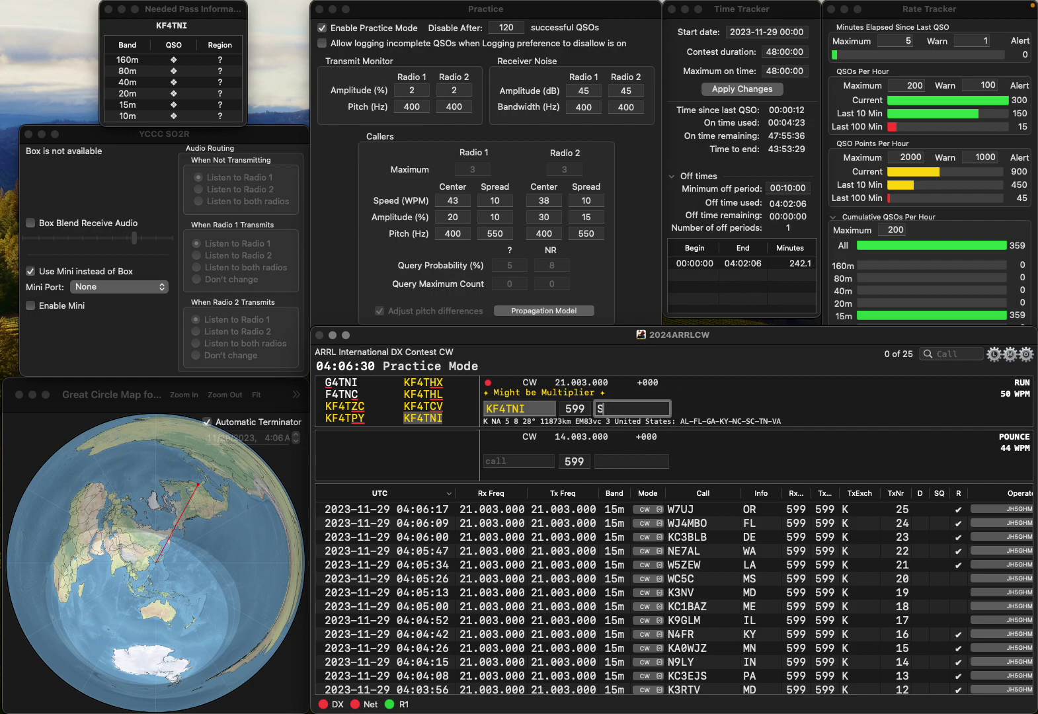
key(Return)
text(K)
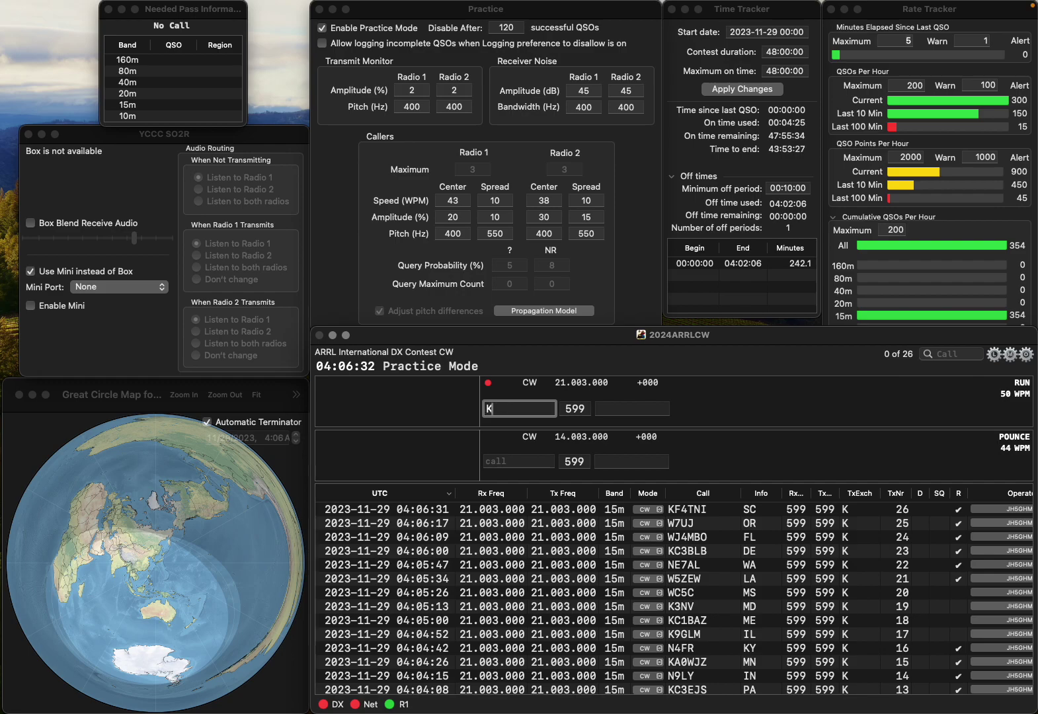
text(F6IDK)
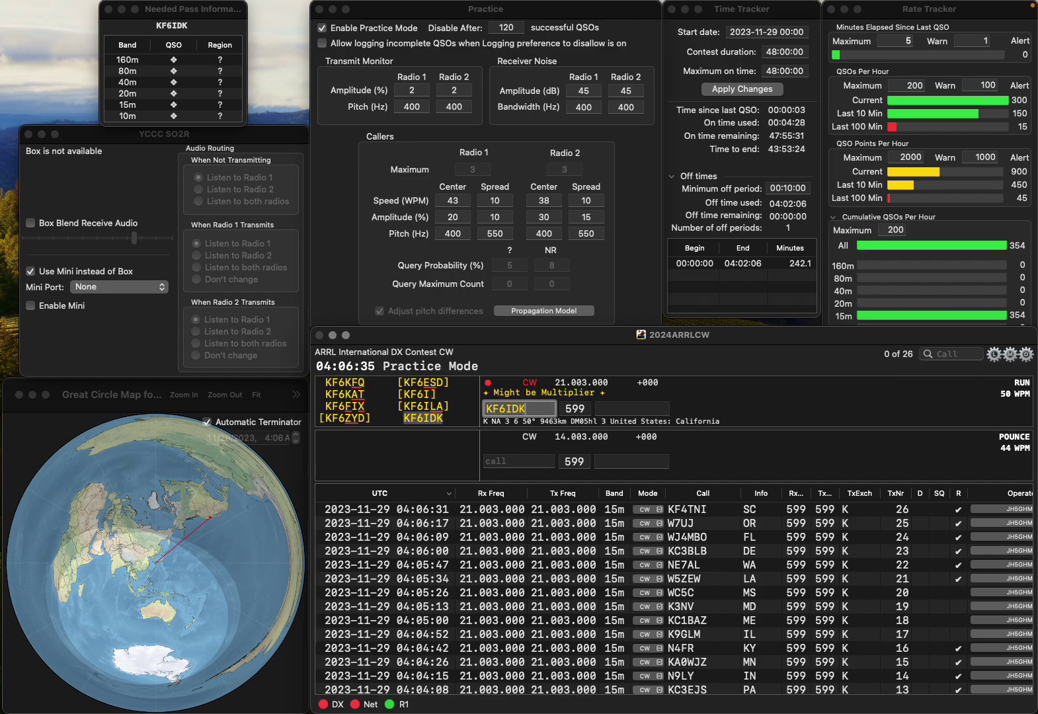
key(space)
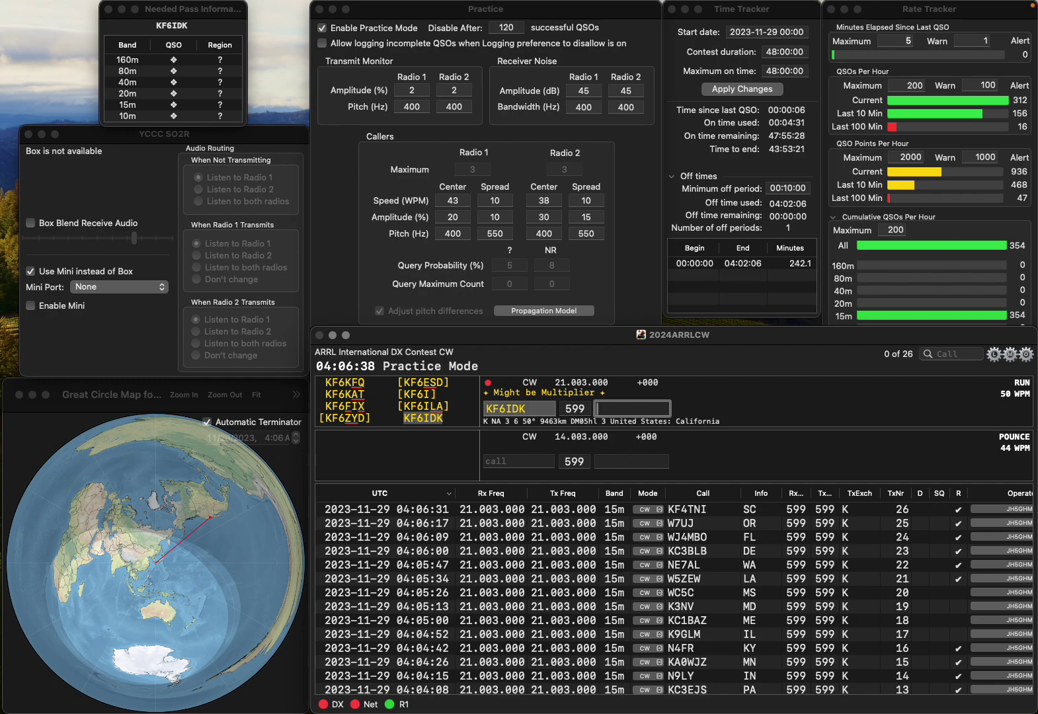
text(CA)
key(Return)
Log a 15 m CW contact with VE7PRC on the run radio, with received exchange BC.
text(VE7PR)
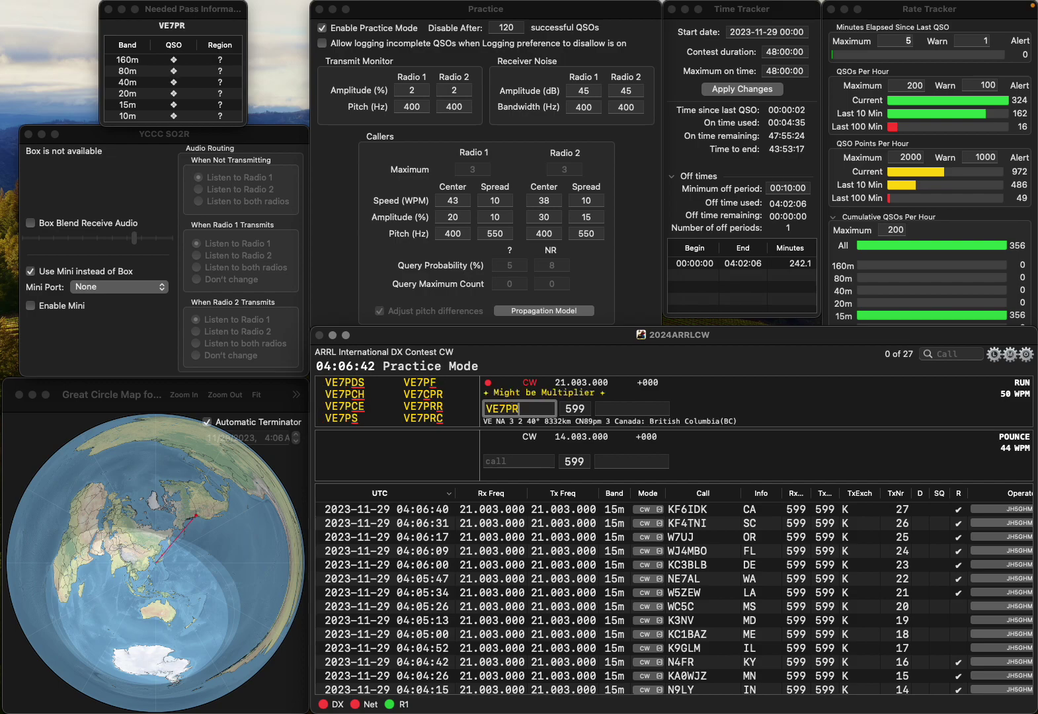
text(C)
key(Tab)
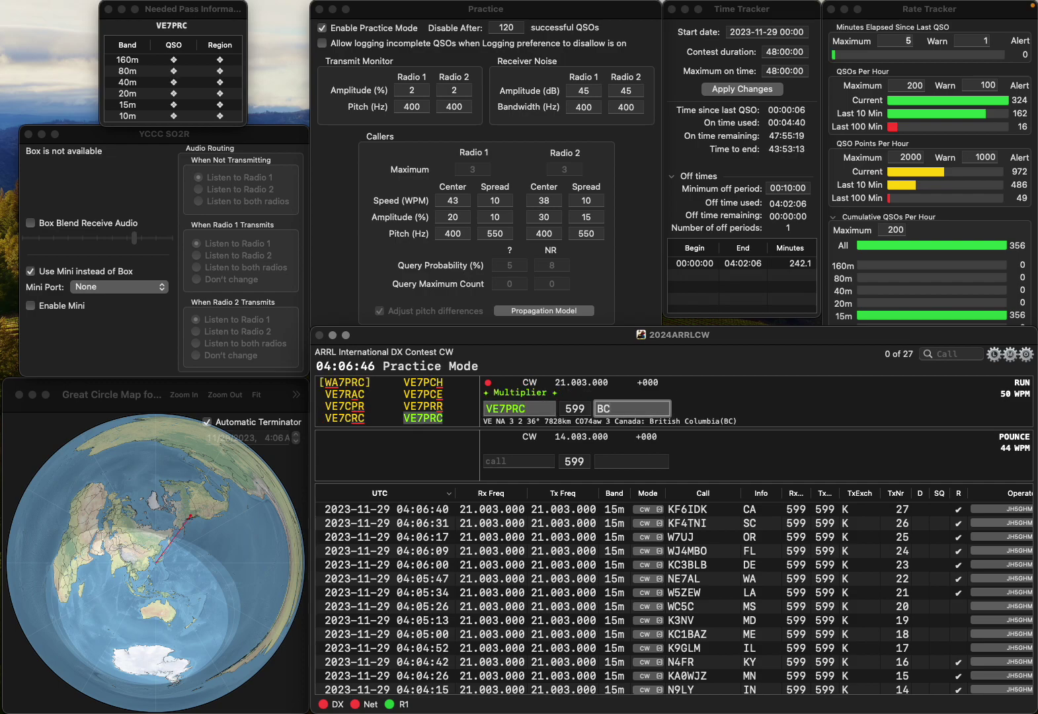
key(Return)
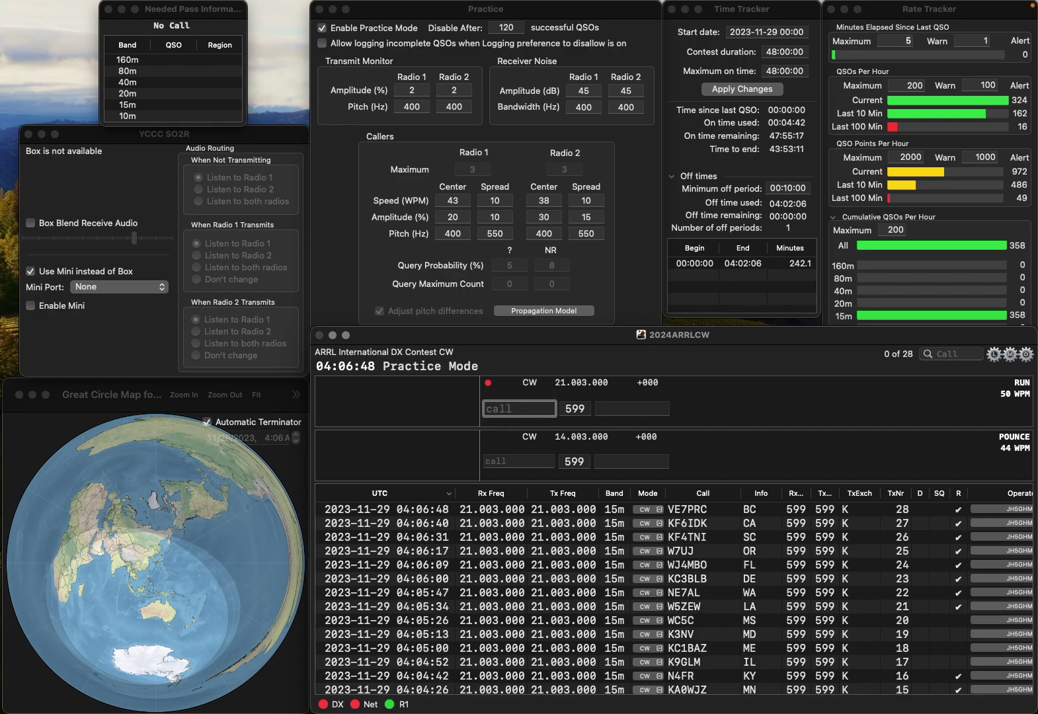
text(K3YR)
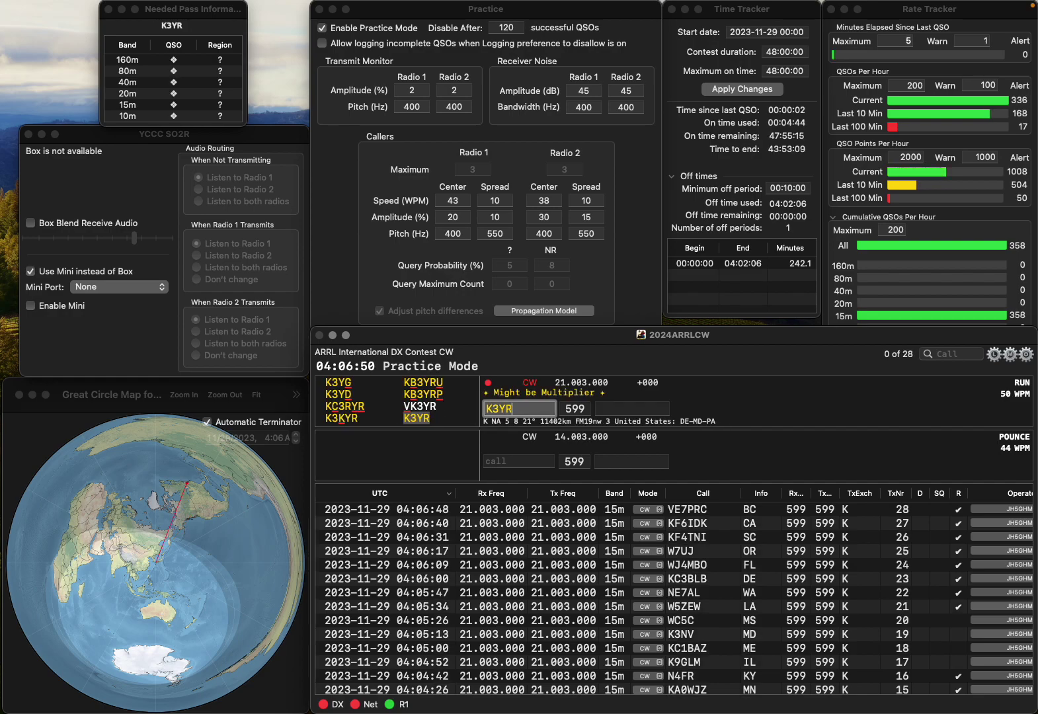
key(Return)
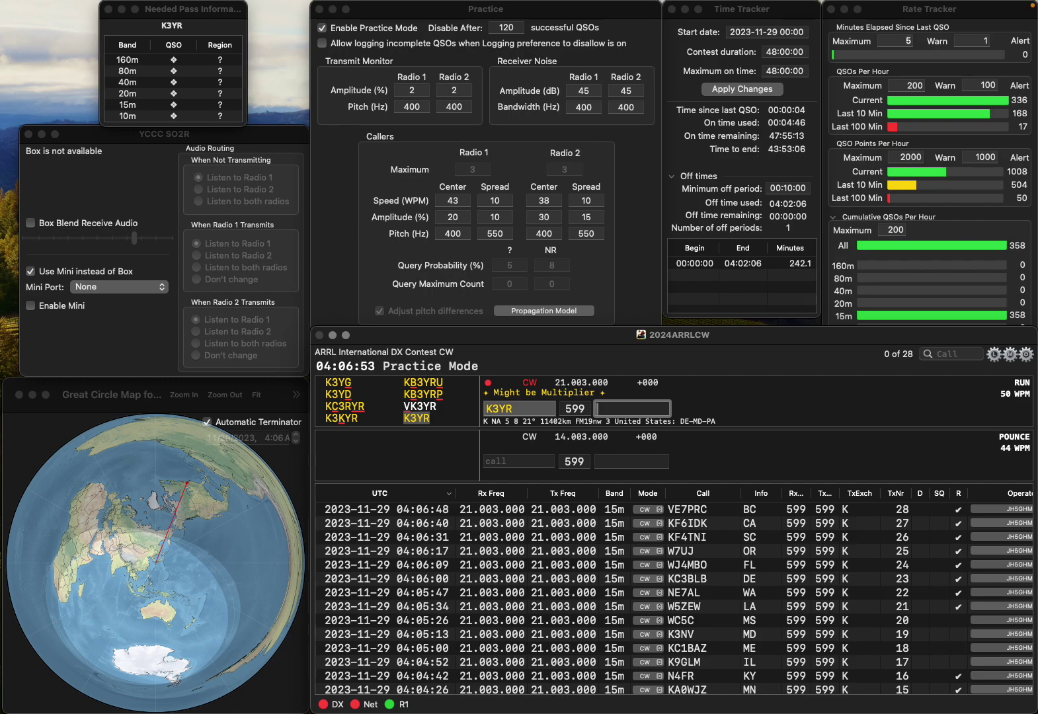
text(DE)
key(Return)
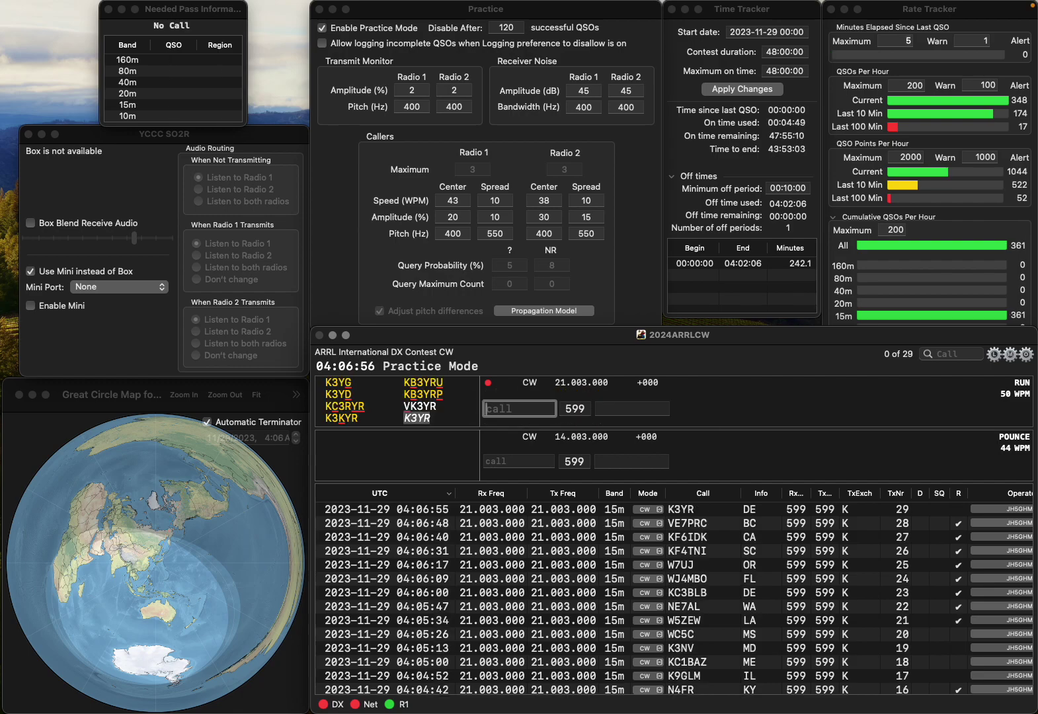
Log a 15 m CW contact with W1PJE on the run radio, with received exchange VT.
text(W1PJE)
key(Return)
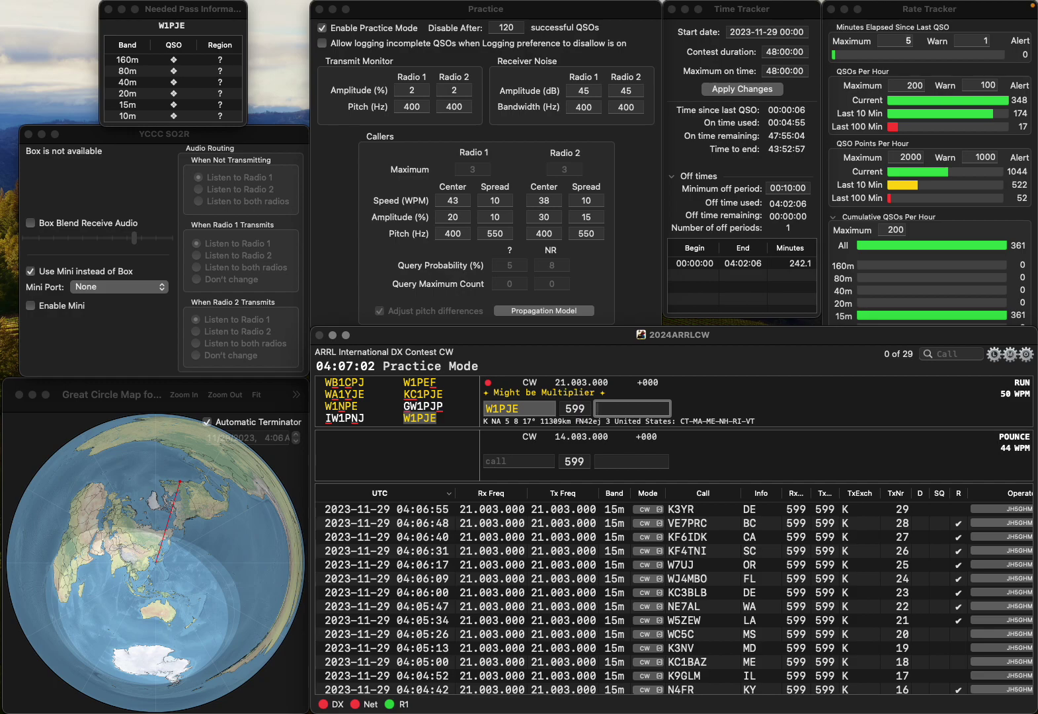
text(VT)
key(Return)
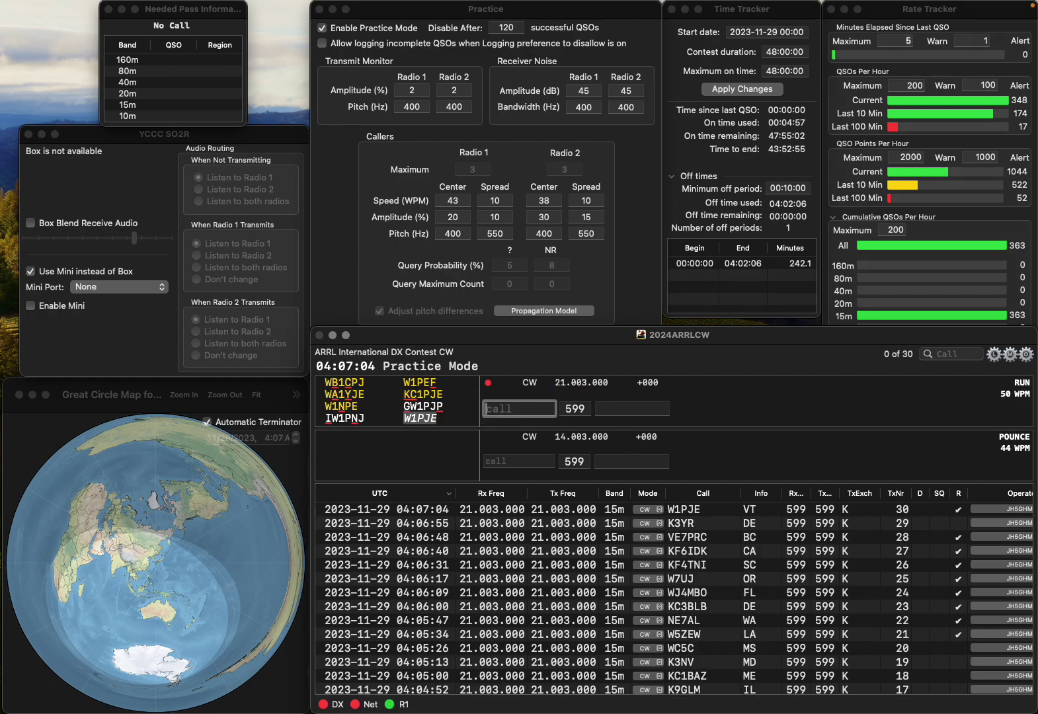
text(N8E)
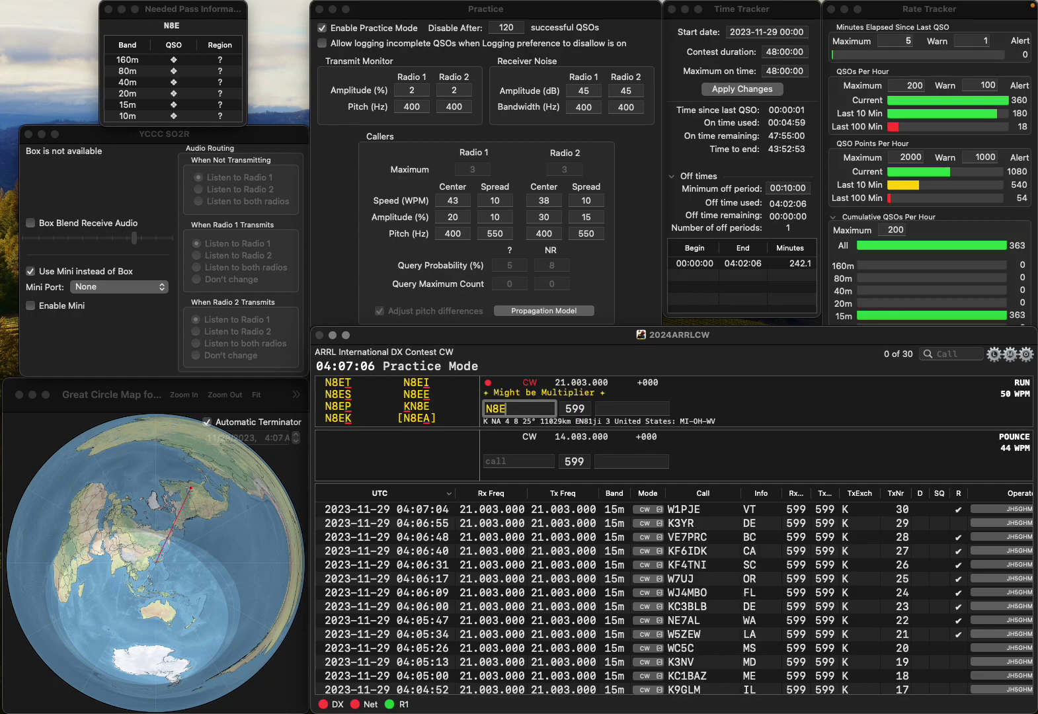
text(I)
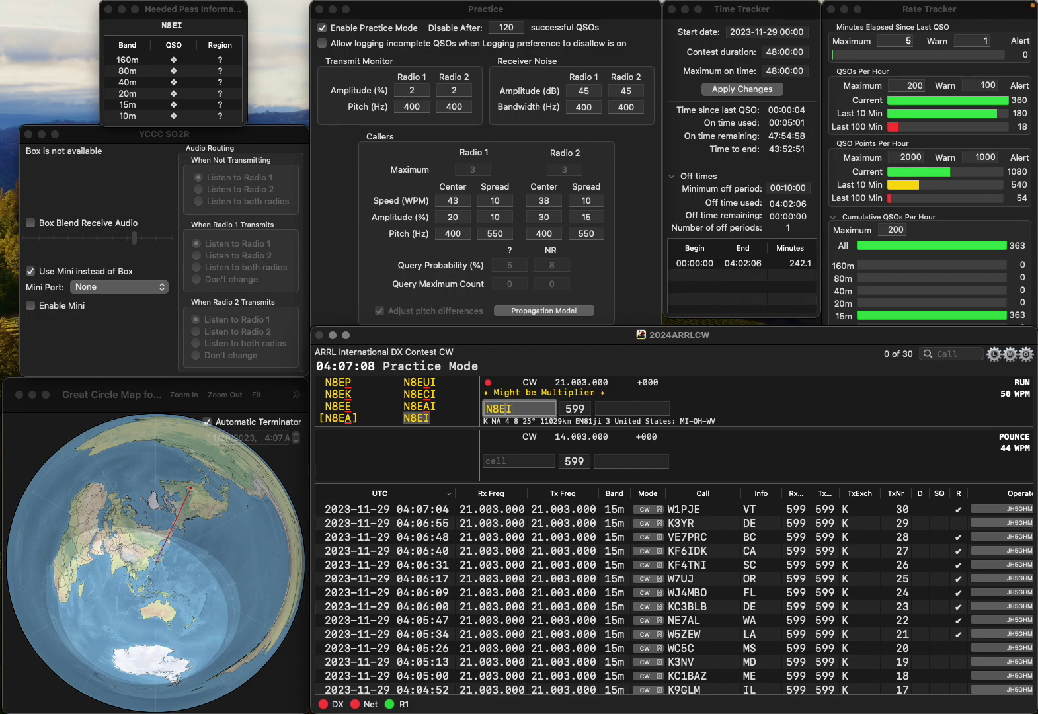
click(506, 408)
text(U)
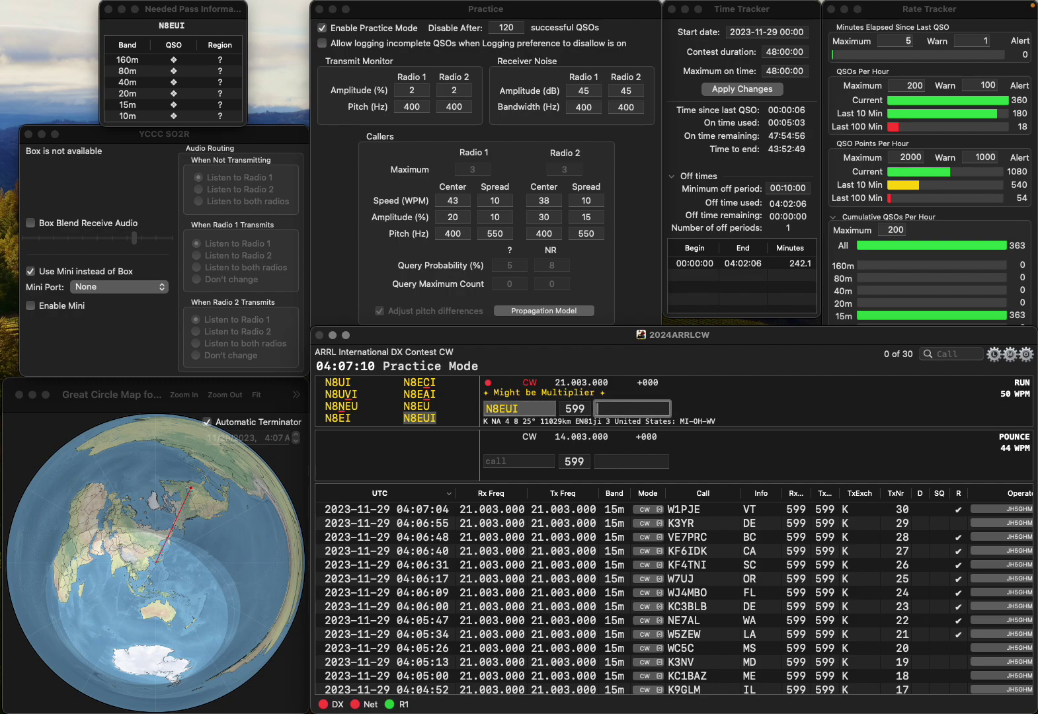
key(Tab)
text(MI)
key(Return)
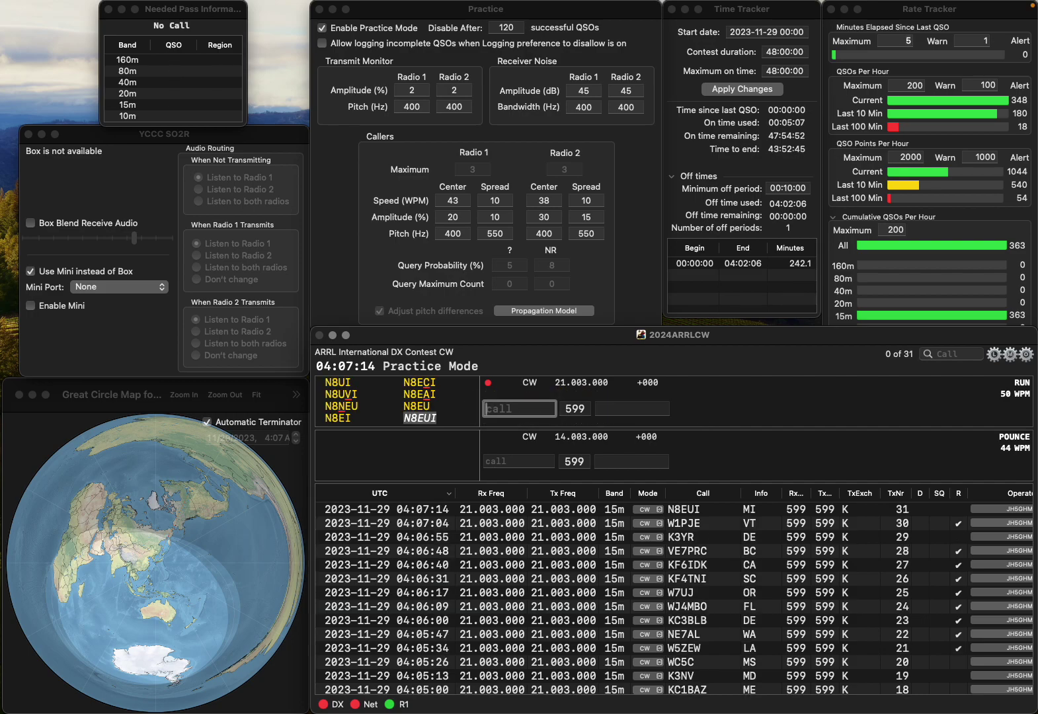
text(WK)
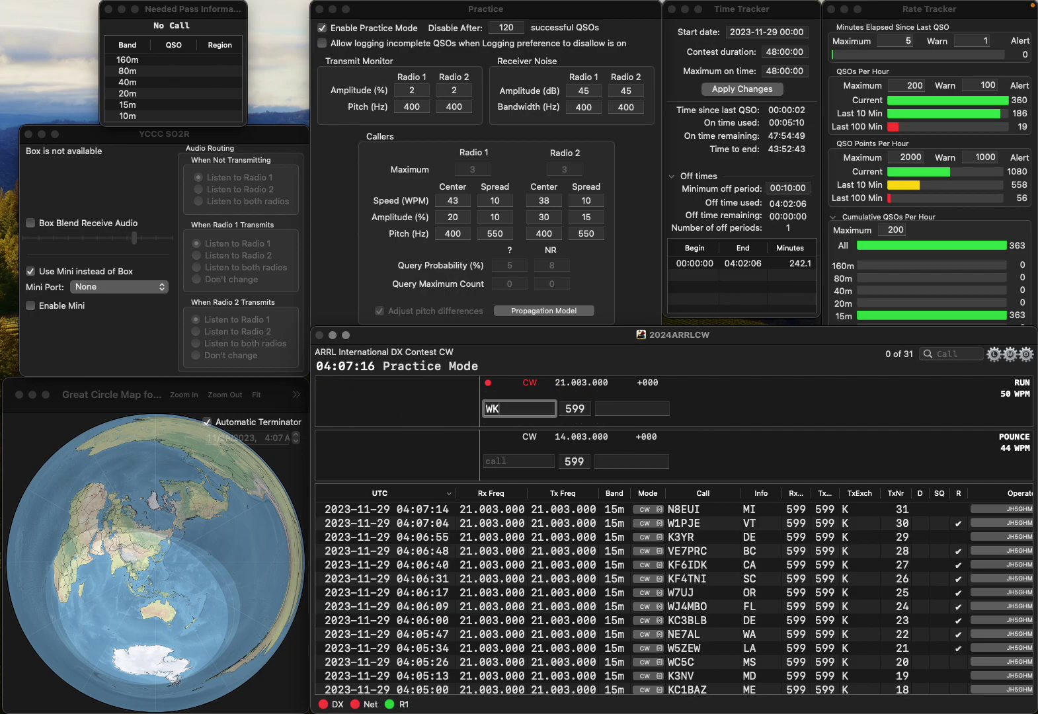
key(BackSpace)
text(K)
text(Q)
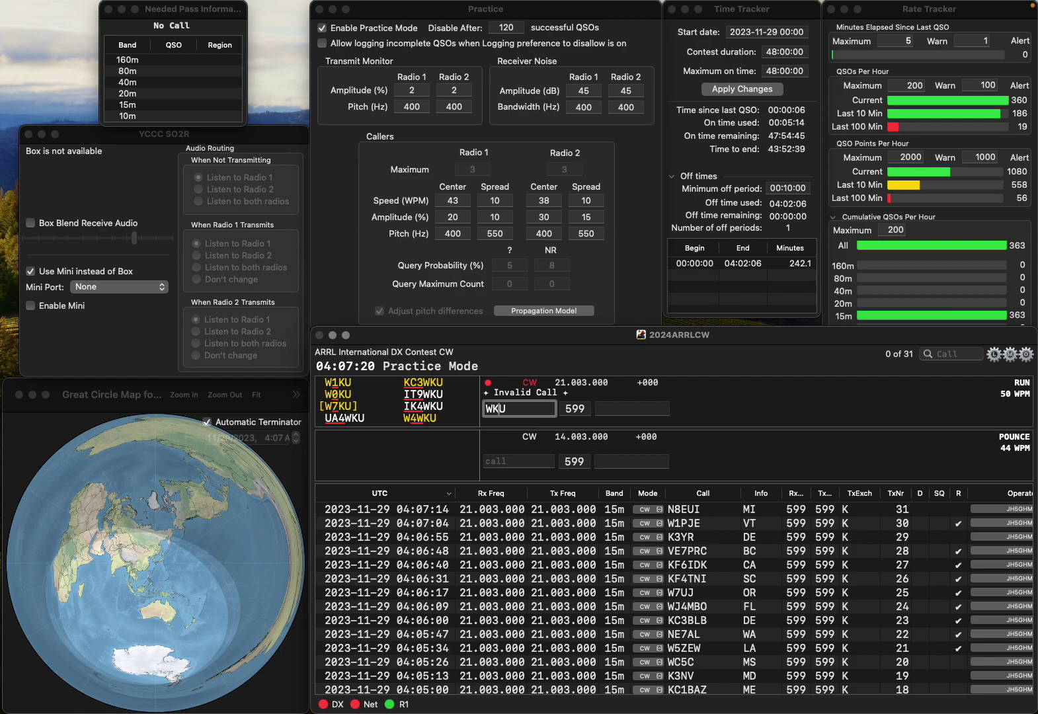
key(BackSpace)
key(BackSpace)
text(X)
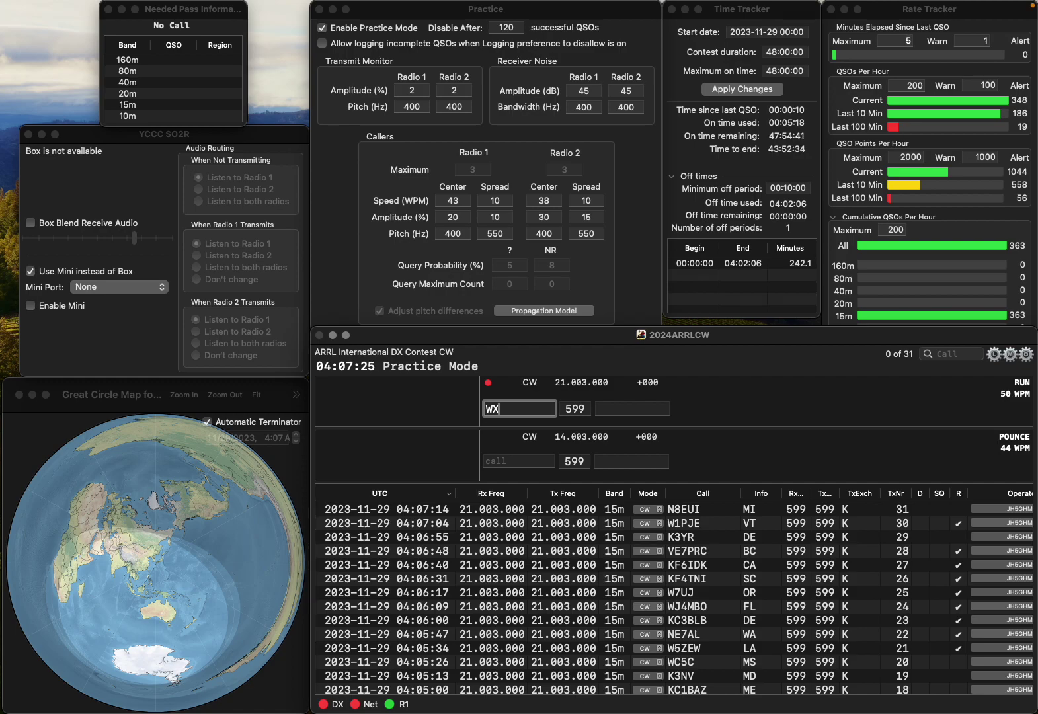
text(NOV)
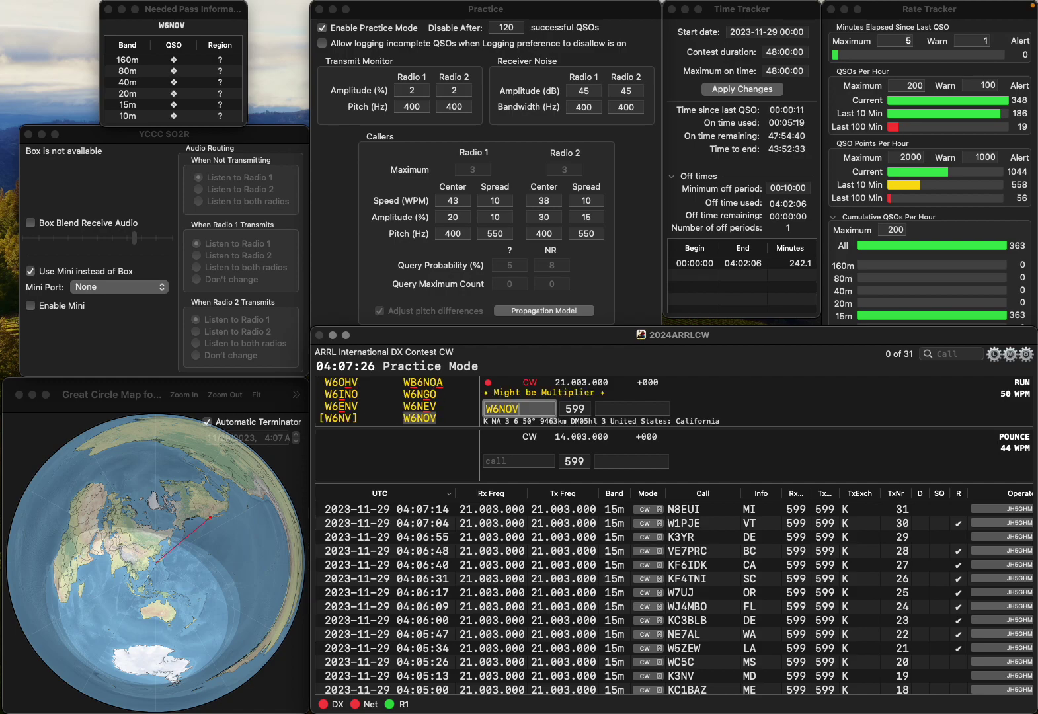
key(space)
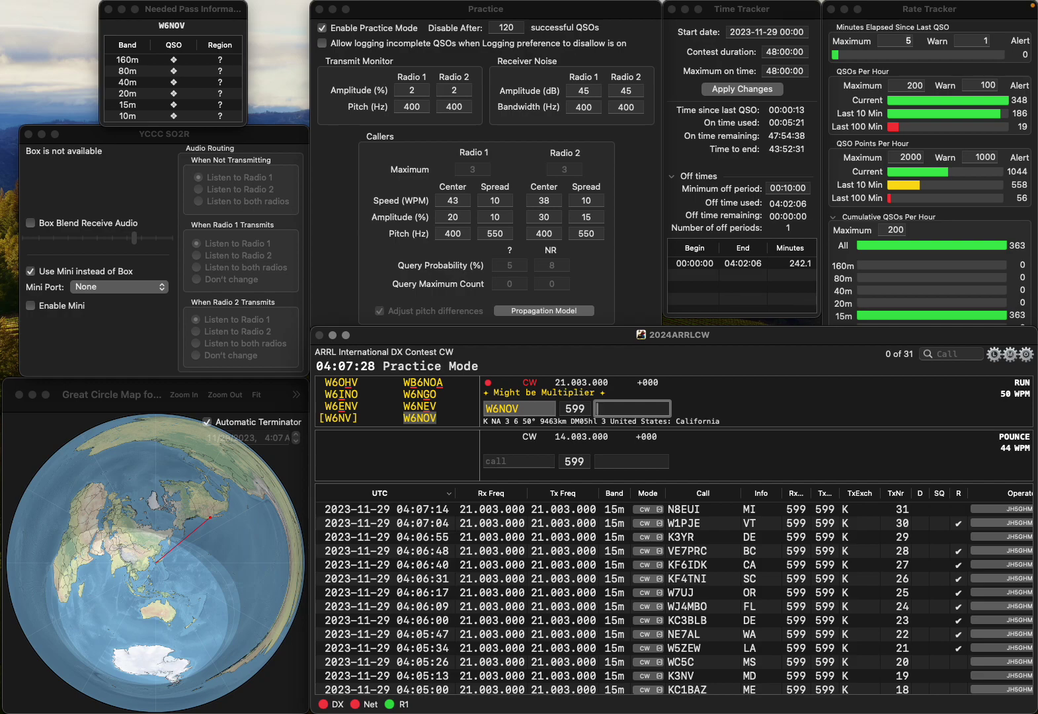
text(CA)
key(Return)
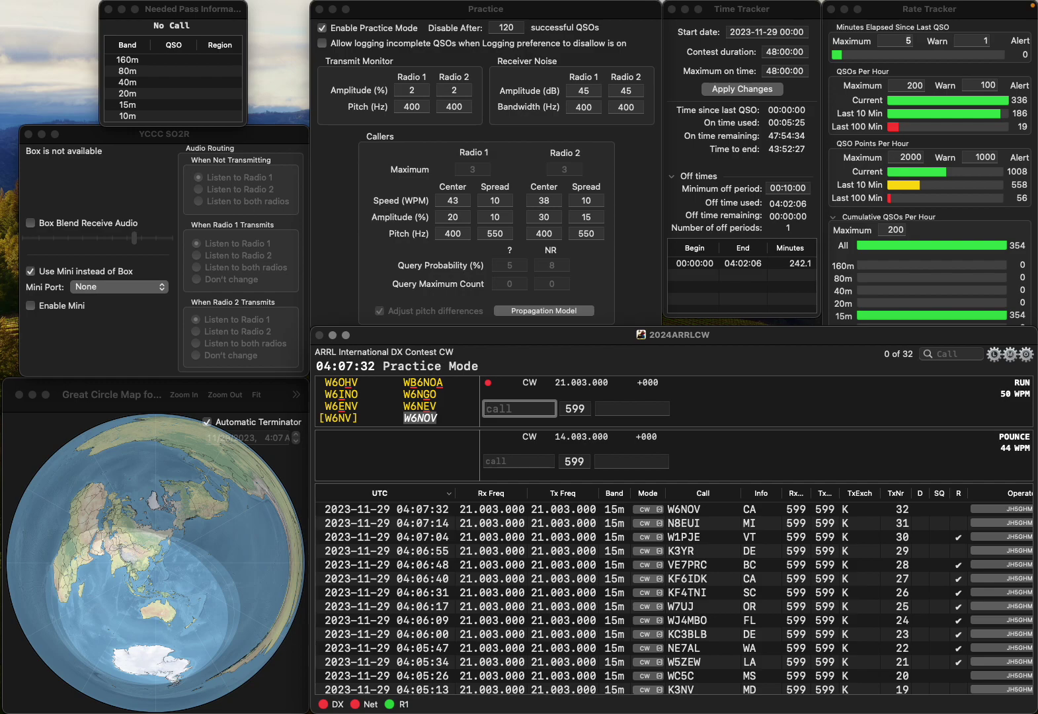
text(KV7)
text(Q)
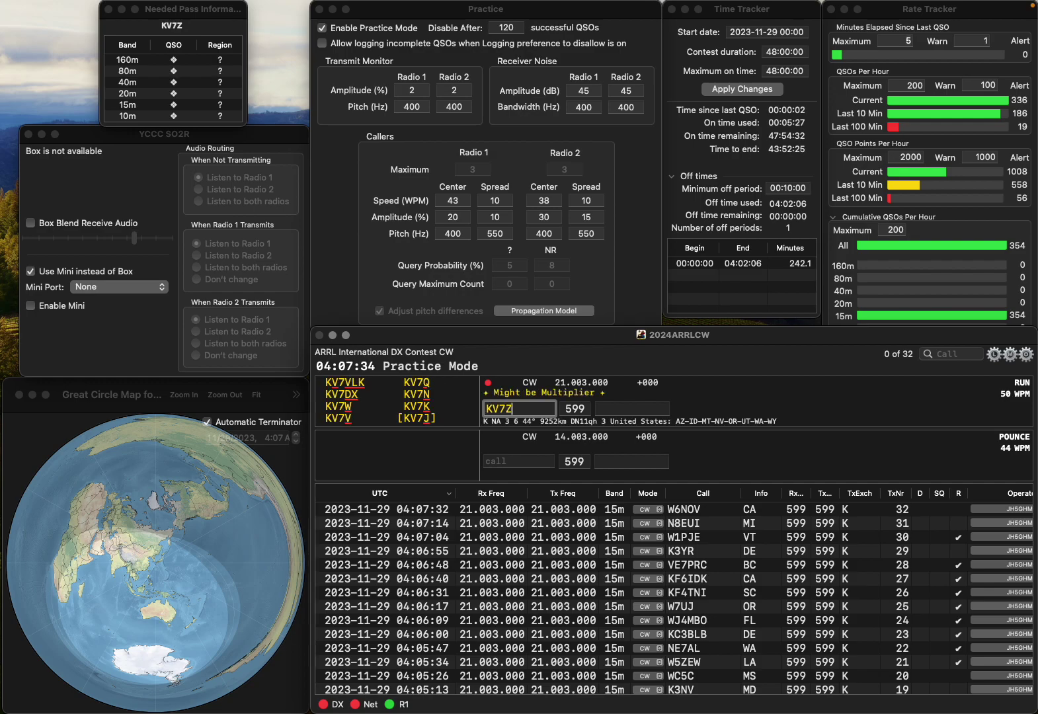
key(space)
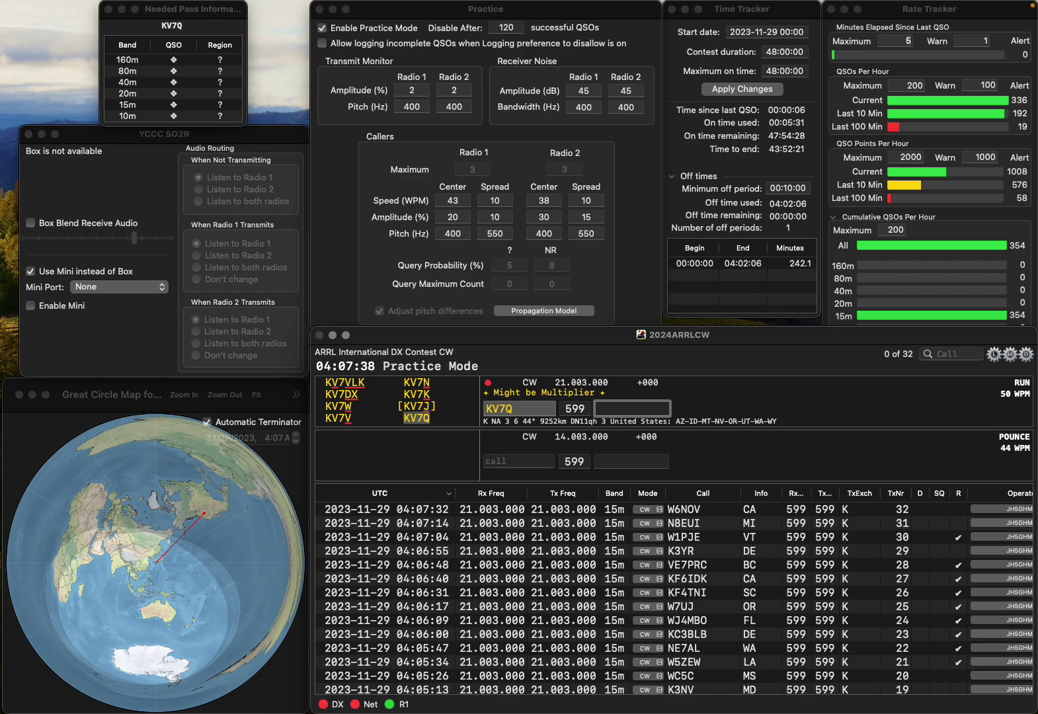
key(Return)
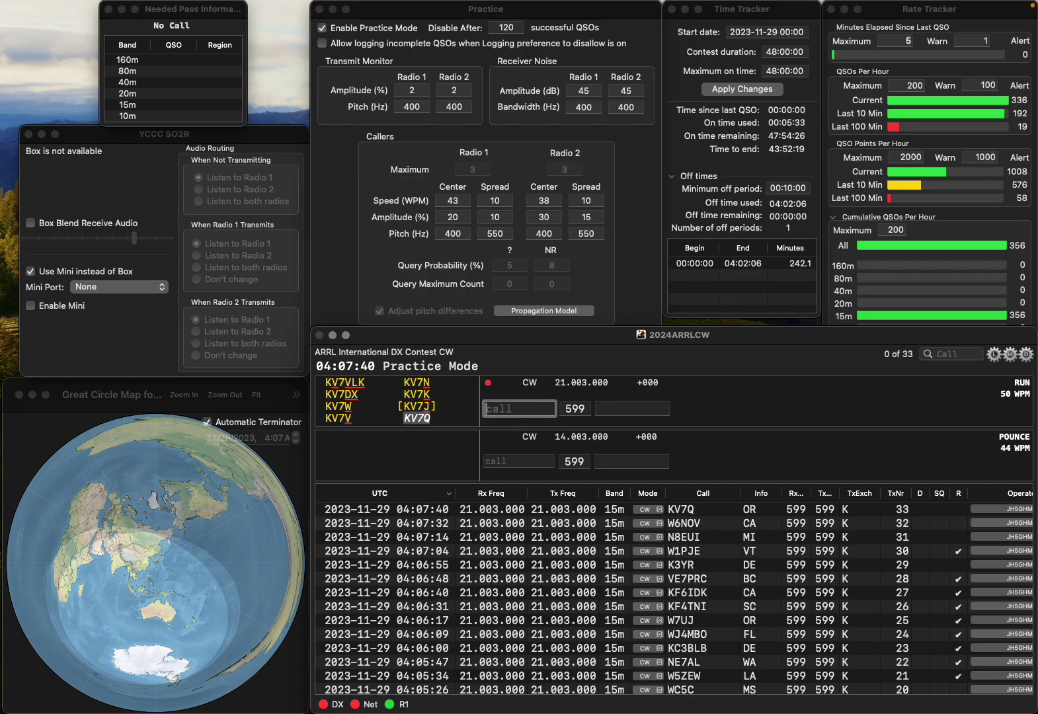
text(W0)
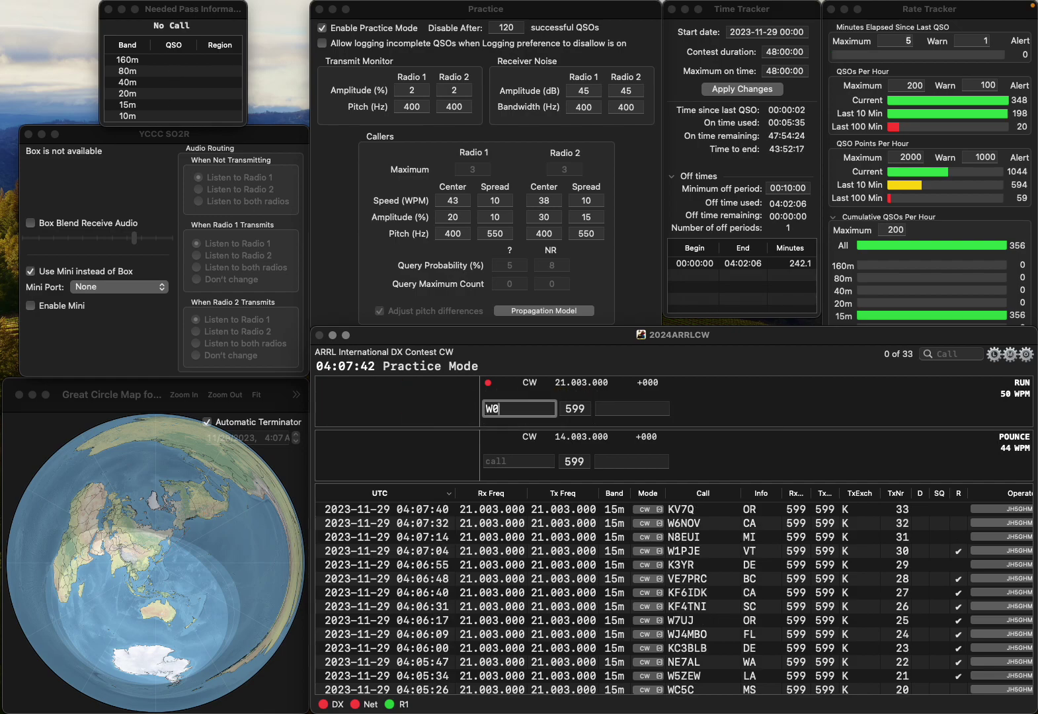
text(CG/7)
key(space)
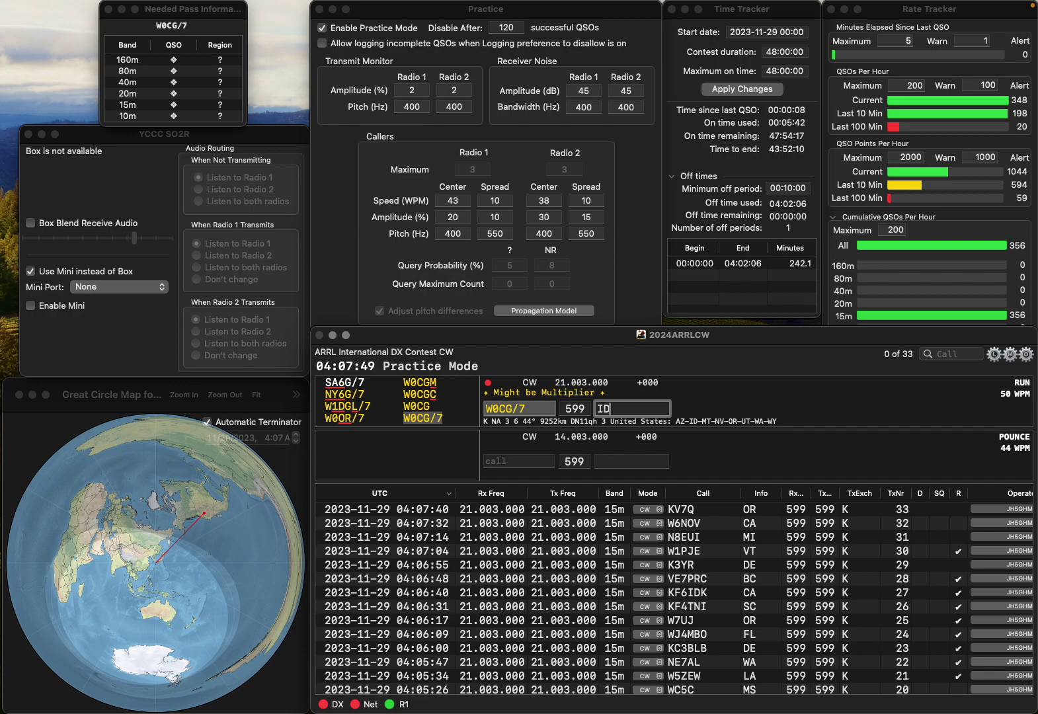
key(Return)
Log a 15 m CW contact with KJ6DQR on the run radio, with received exchange CA.
text(K)
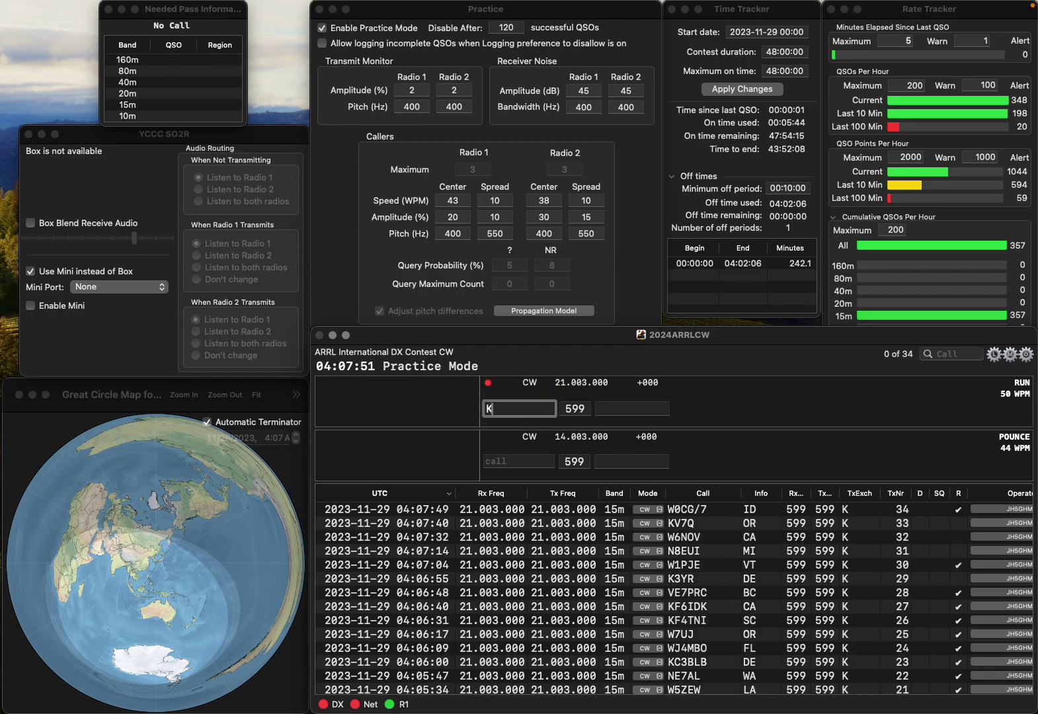
text(J6NQR)
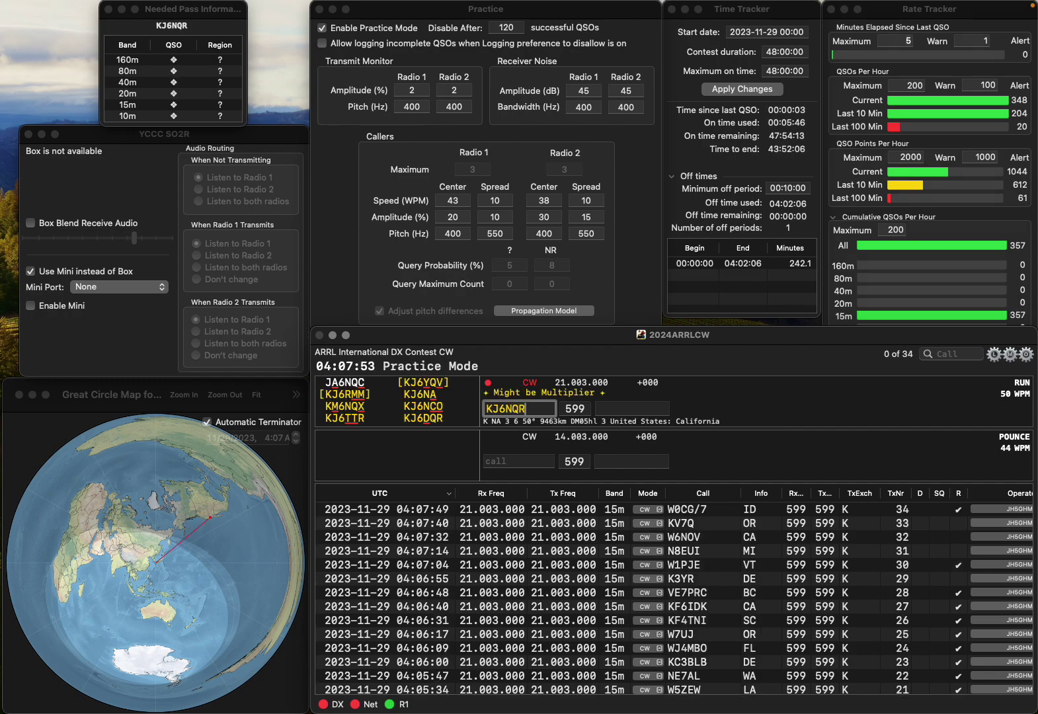
key(BackSpace)
key(BackSpace)
key(BackSpace)
text(DQR)
key(space)
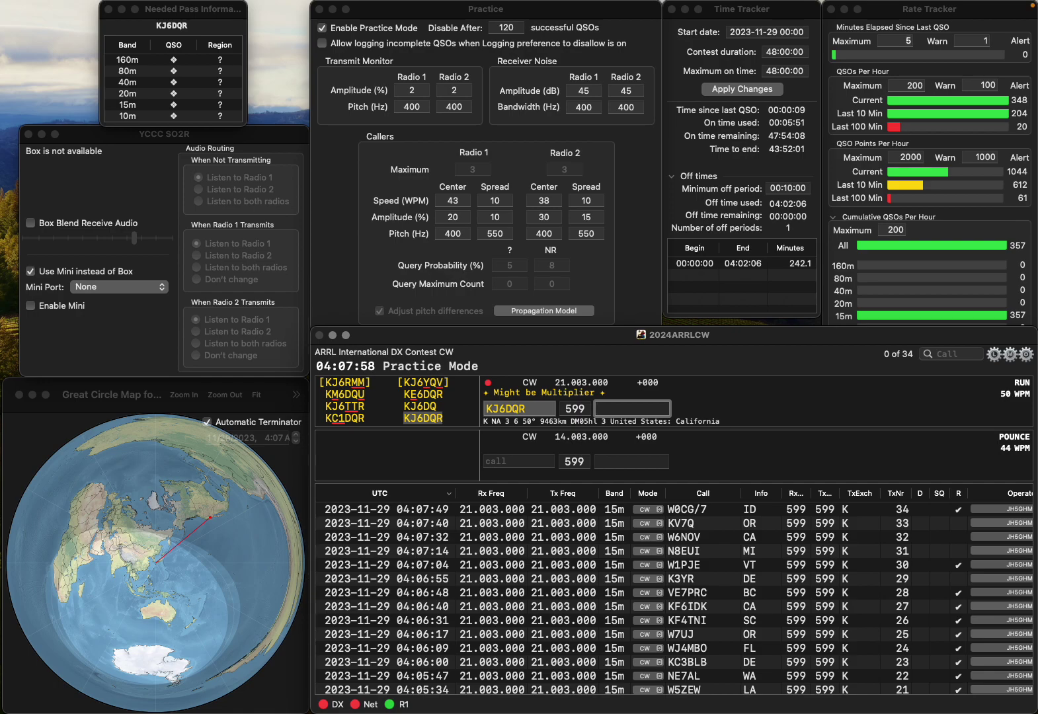
text(CA)
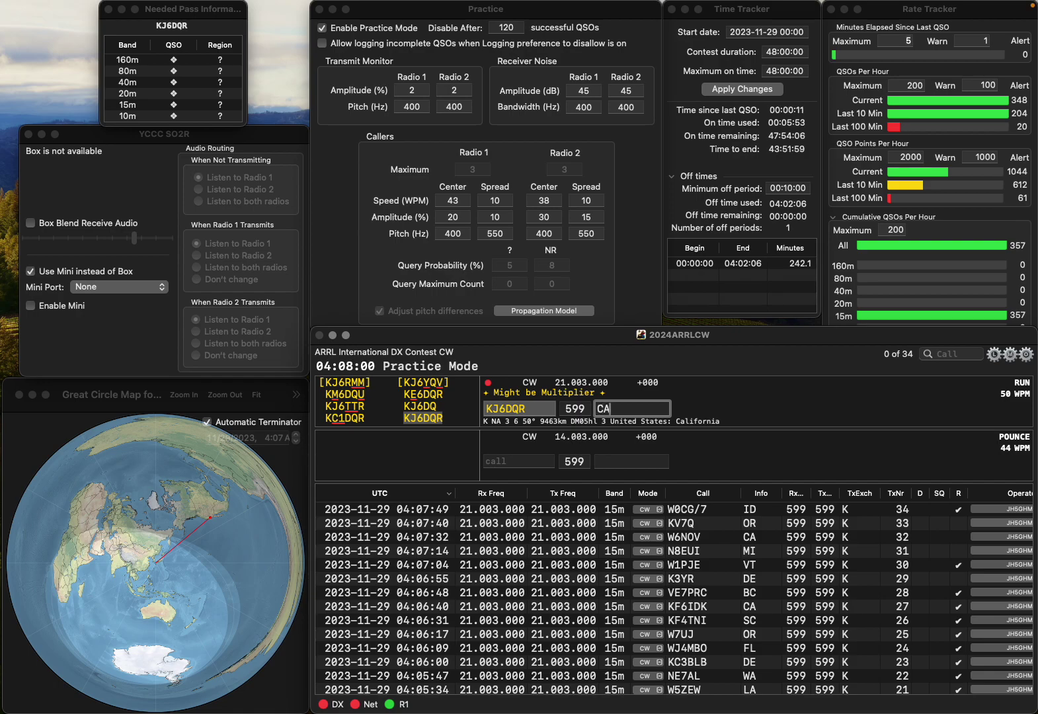
key(Return)
text(N3CI)
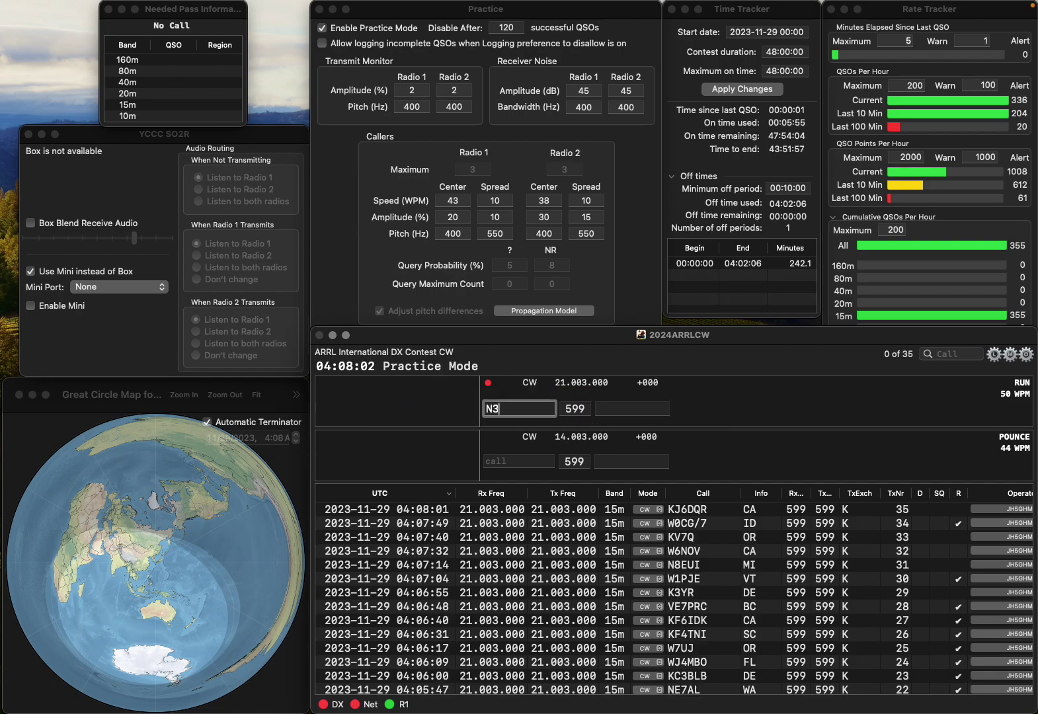
key(space)
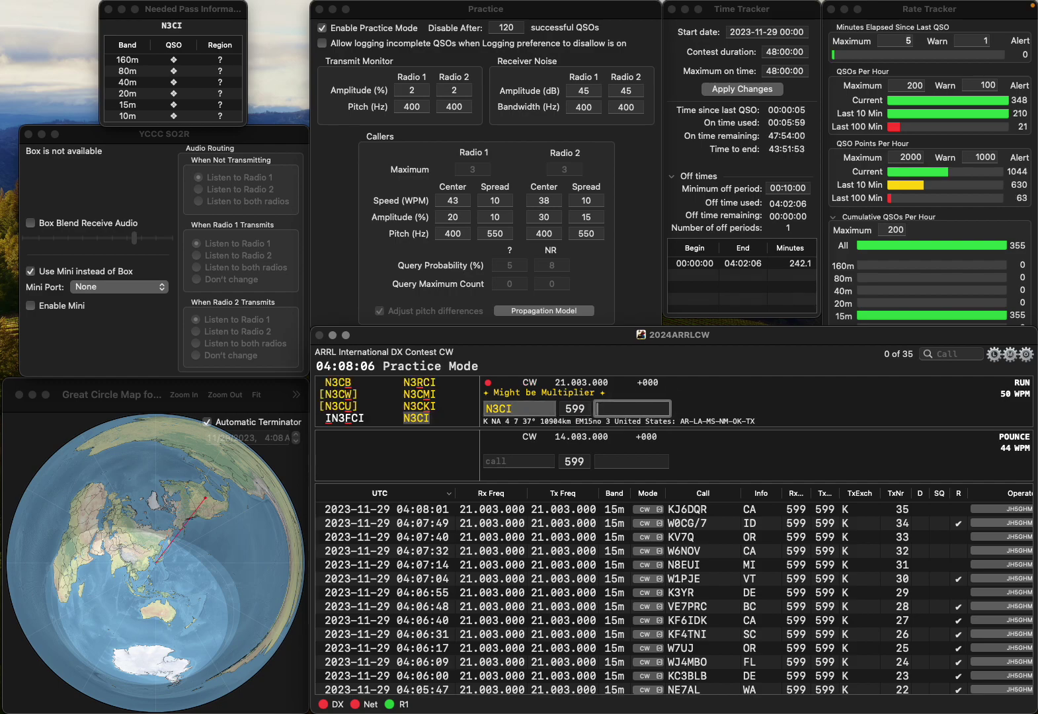
text(LA)
key(Return)
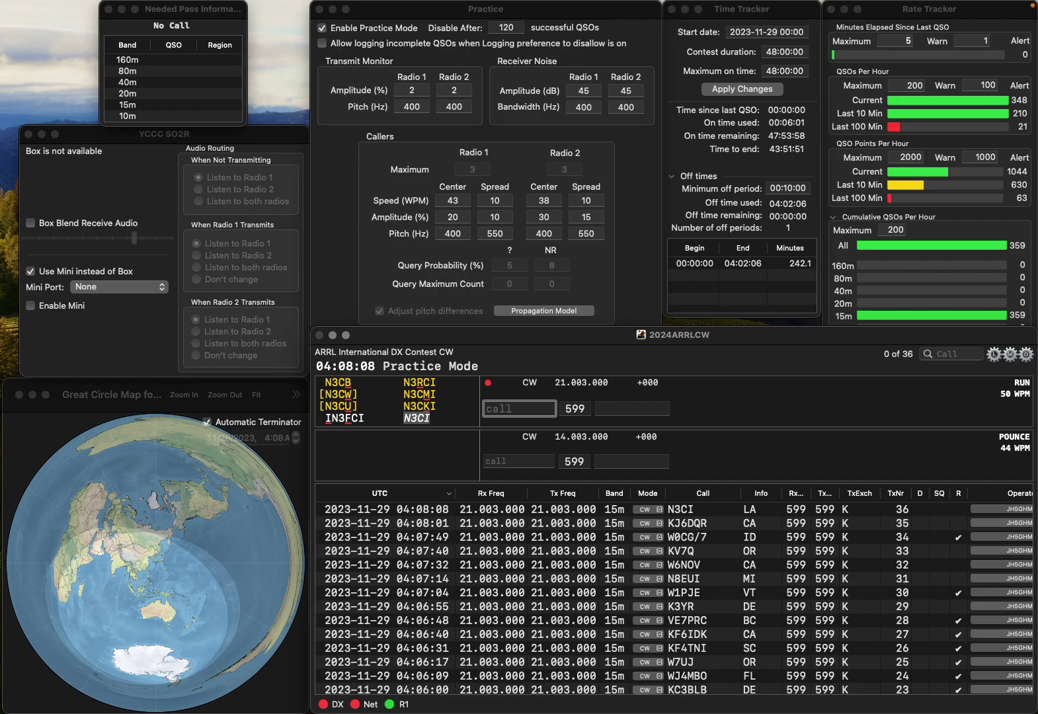
text(OG9I)
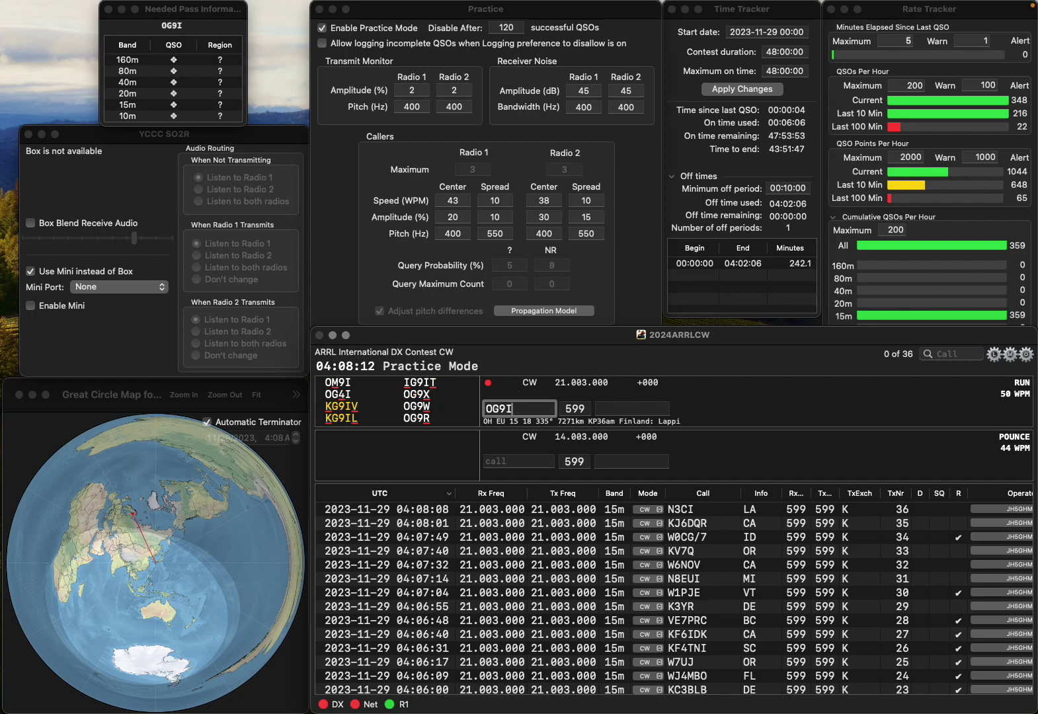
key(Delete)
text(K)
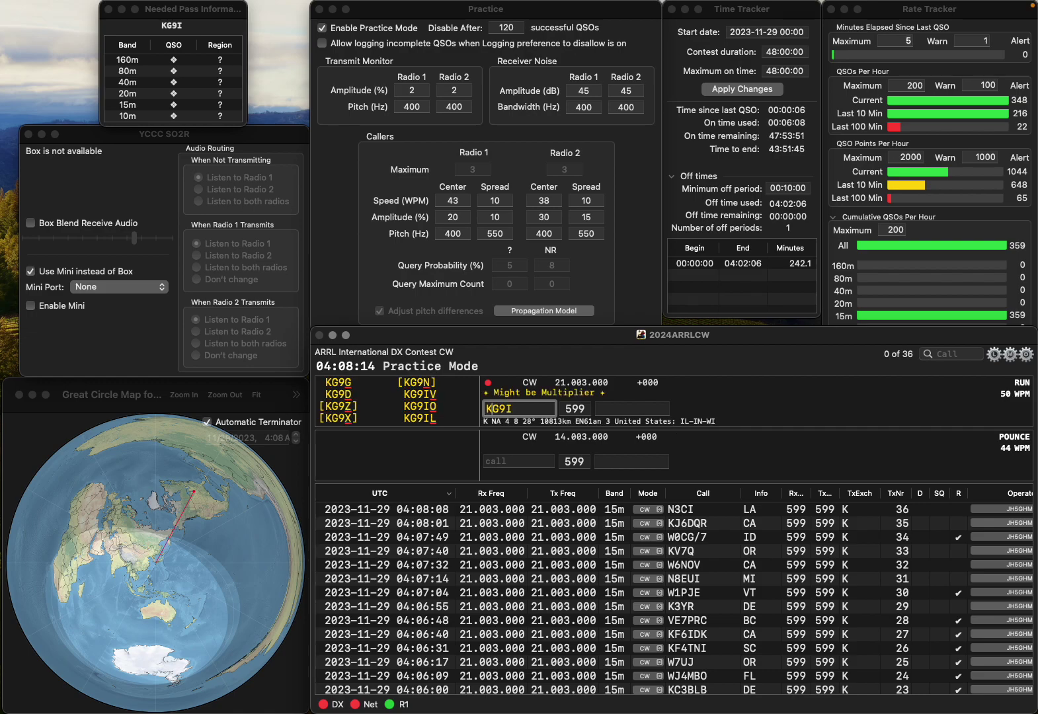
key(Delete)
text(C9I)
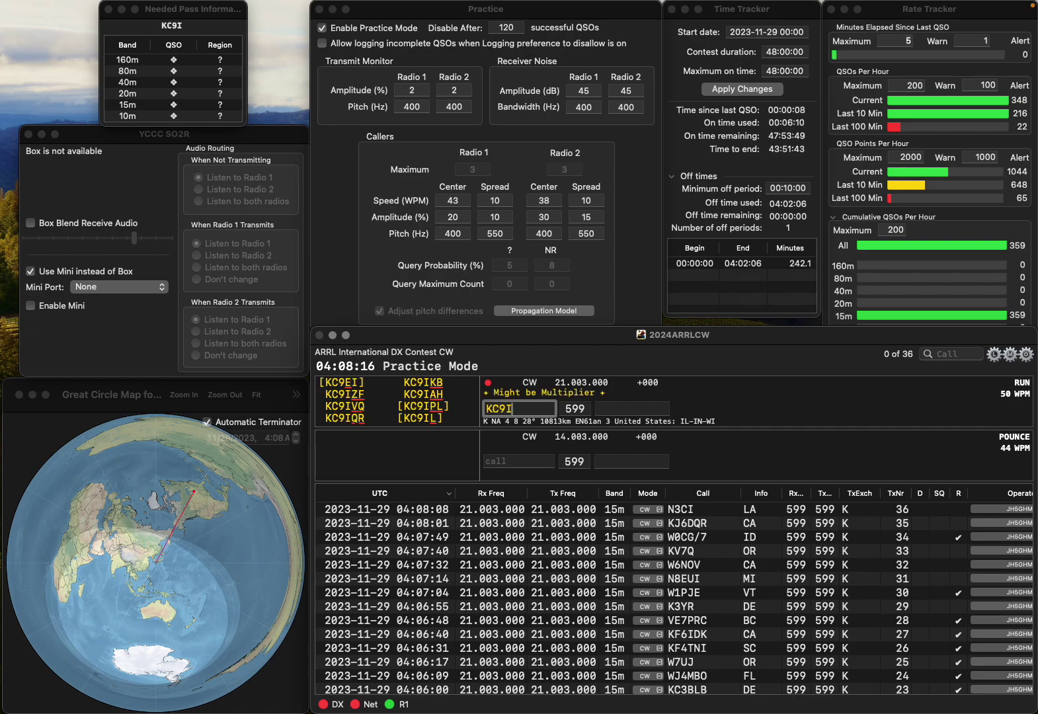
text(QR)
key(Return)
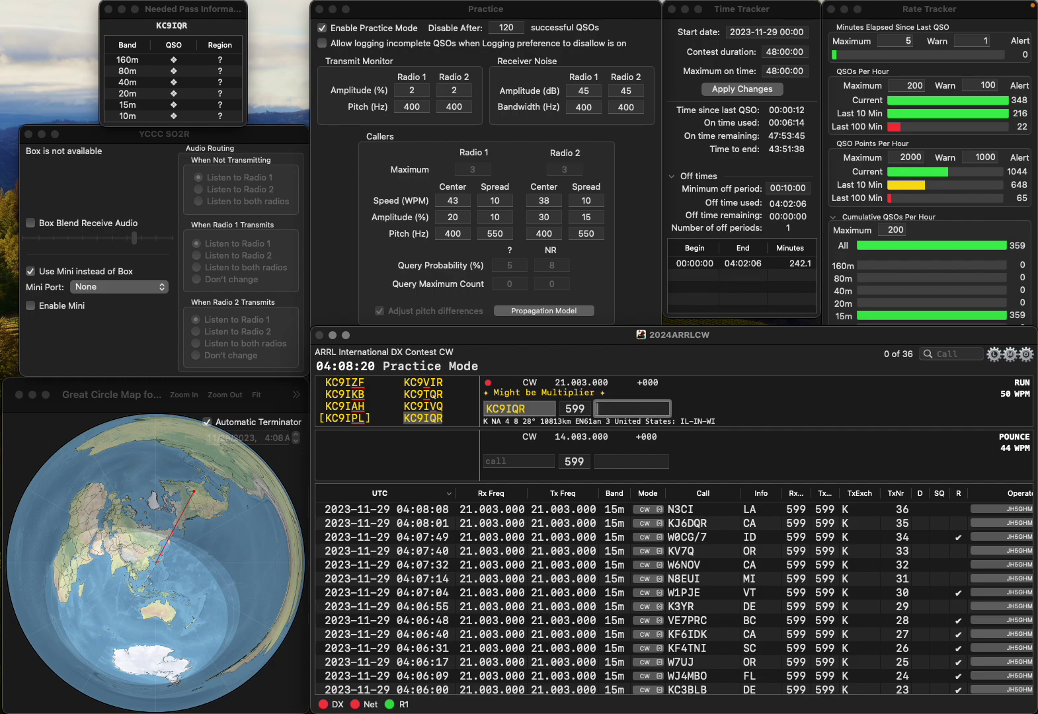
text(WI)
key(Return)
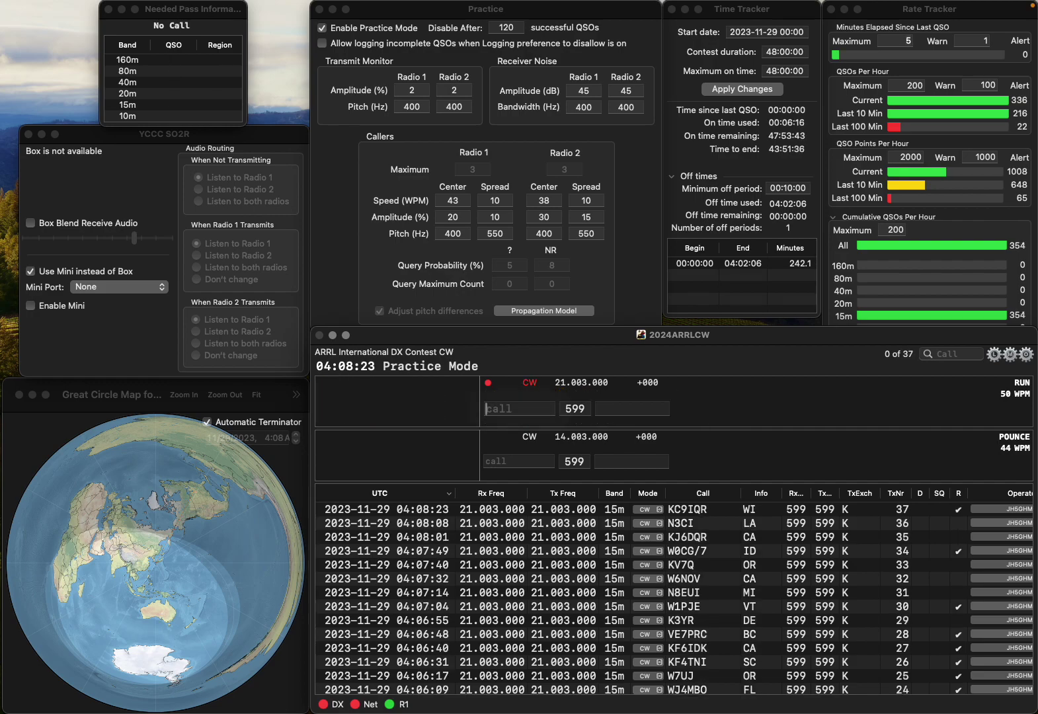
Log a 15 m CW contact with K0UI on the run radio, with received exchange KS.
text(K)
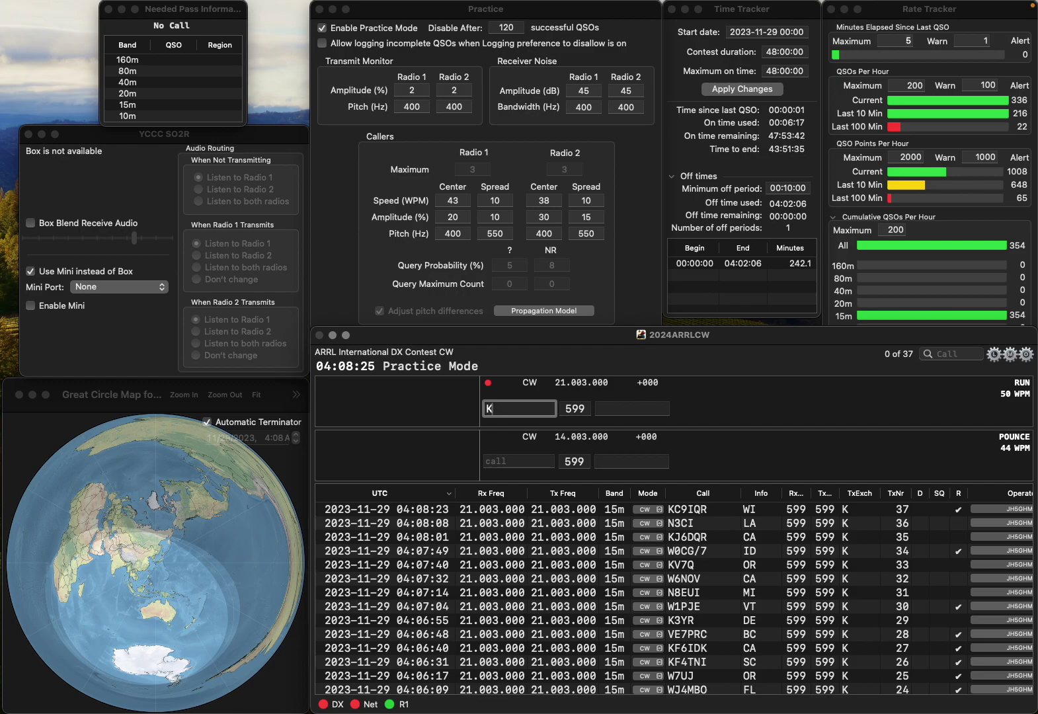
text(0UI)
key(space)
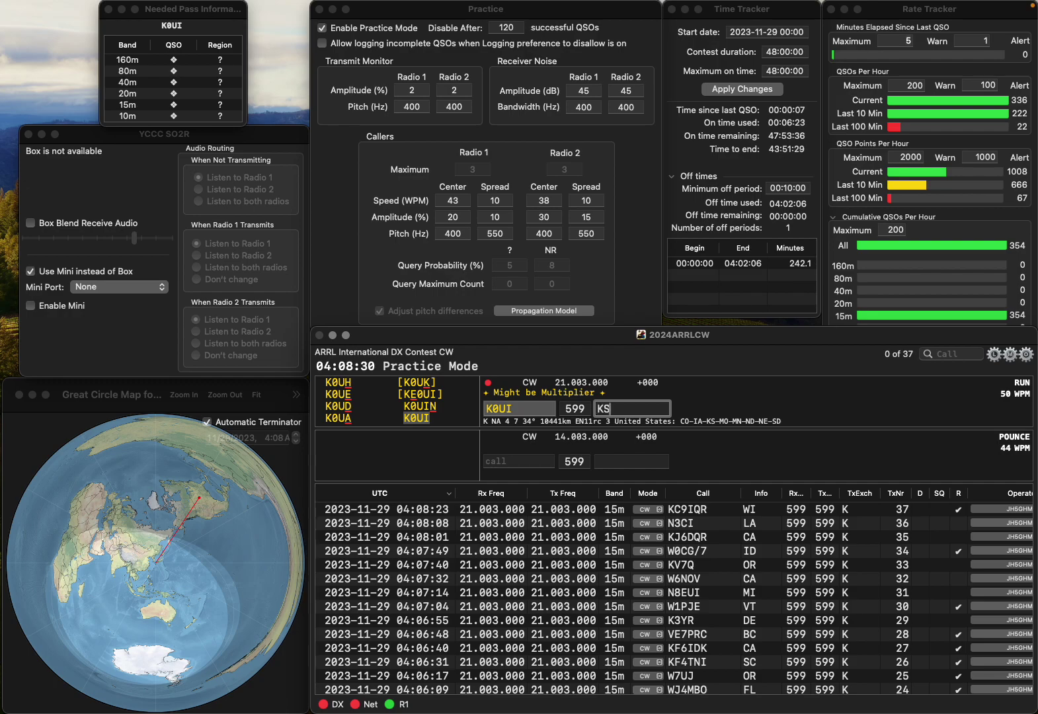
key(Return)
text(N)
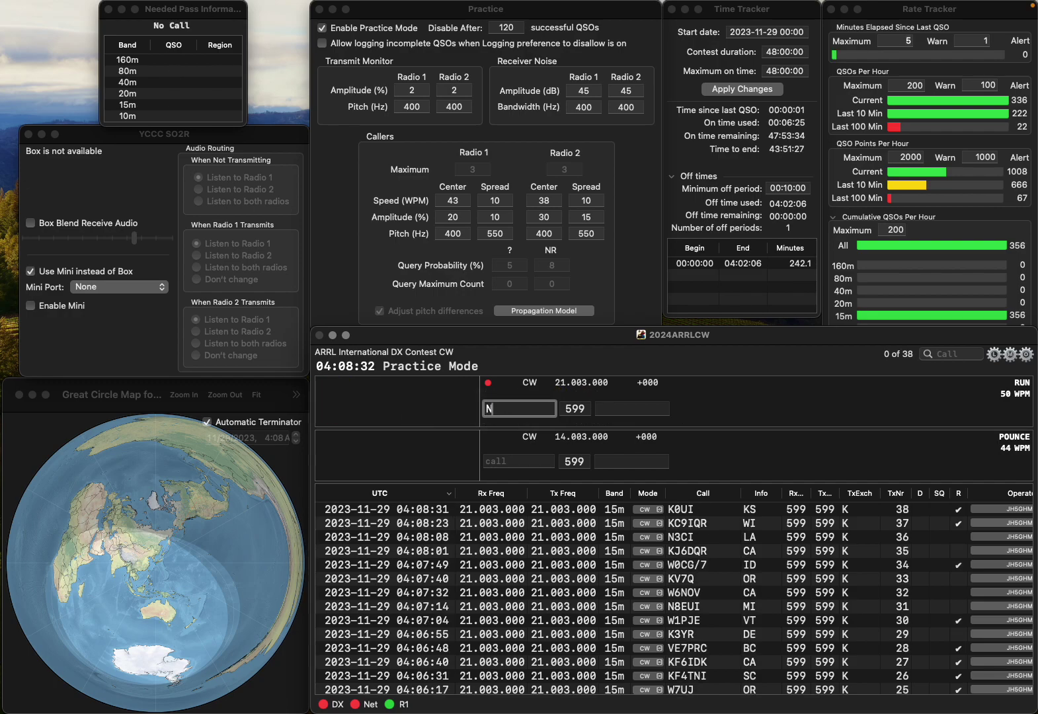
text(4AAJ)
key(Return)
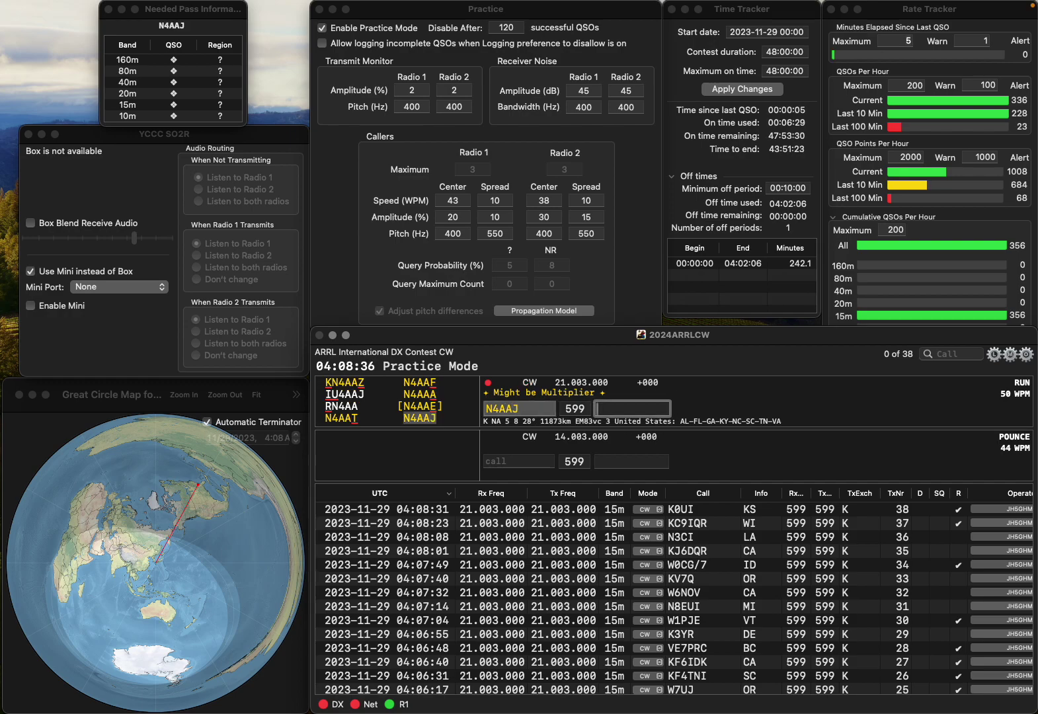
text(A)
key(Return)
text(W)
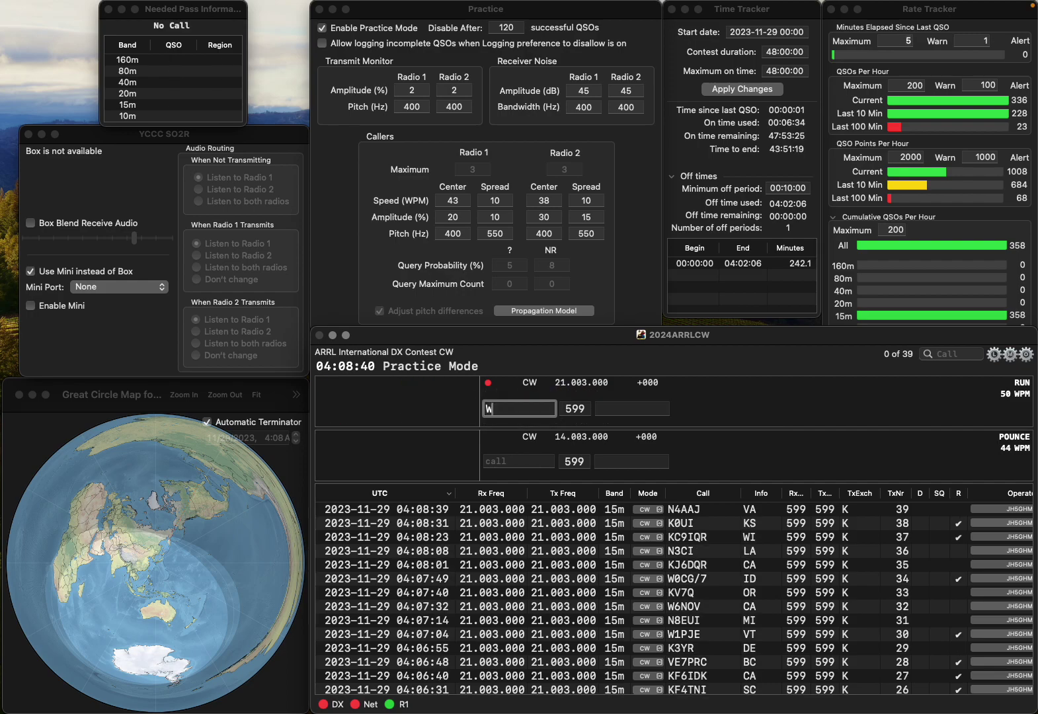
text(B2IVS)
key(Return)
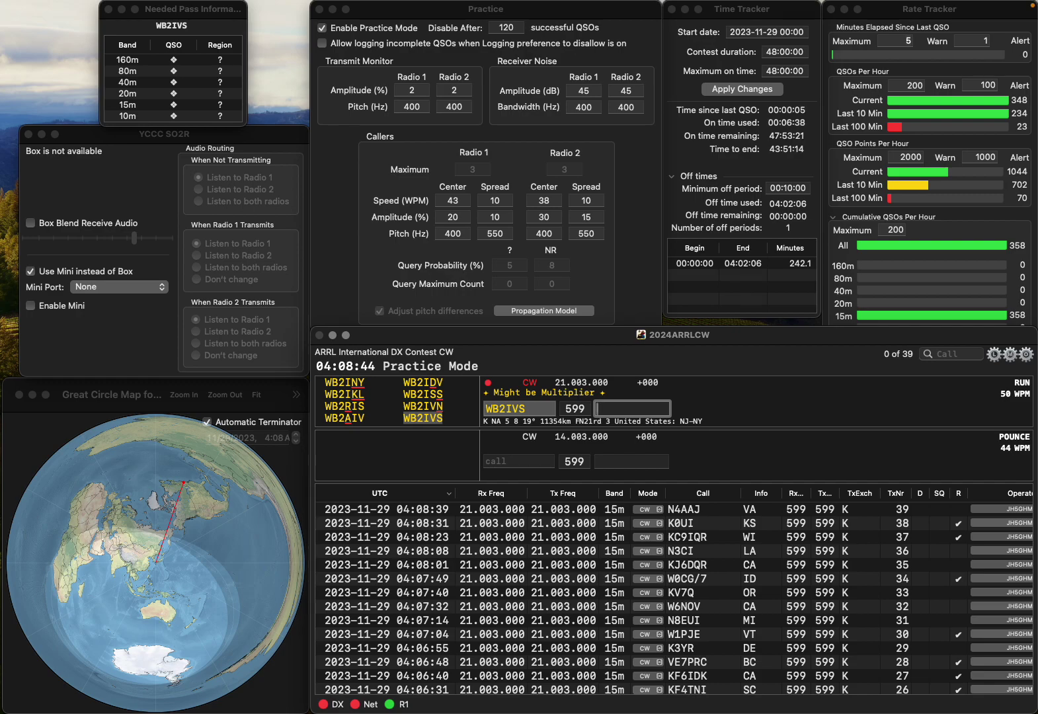
text(NY)
key(Return)
text(KC3PN)
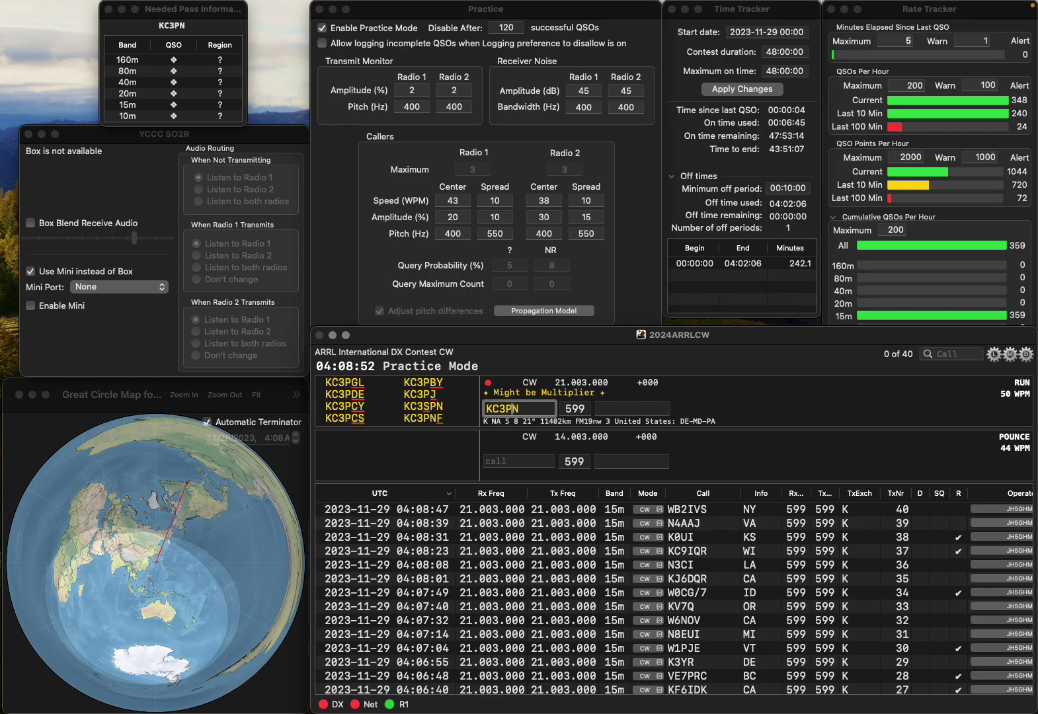
key(BackSpace)
text(R)
click(632, 408)
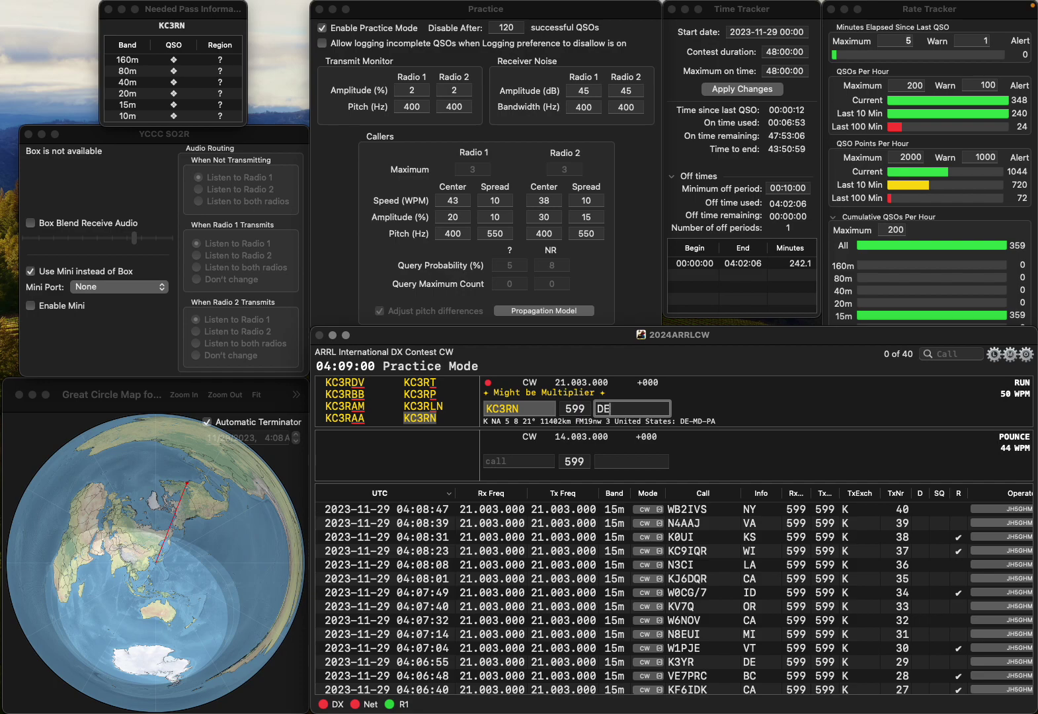
key(Return)
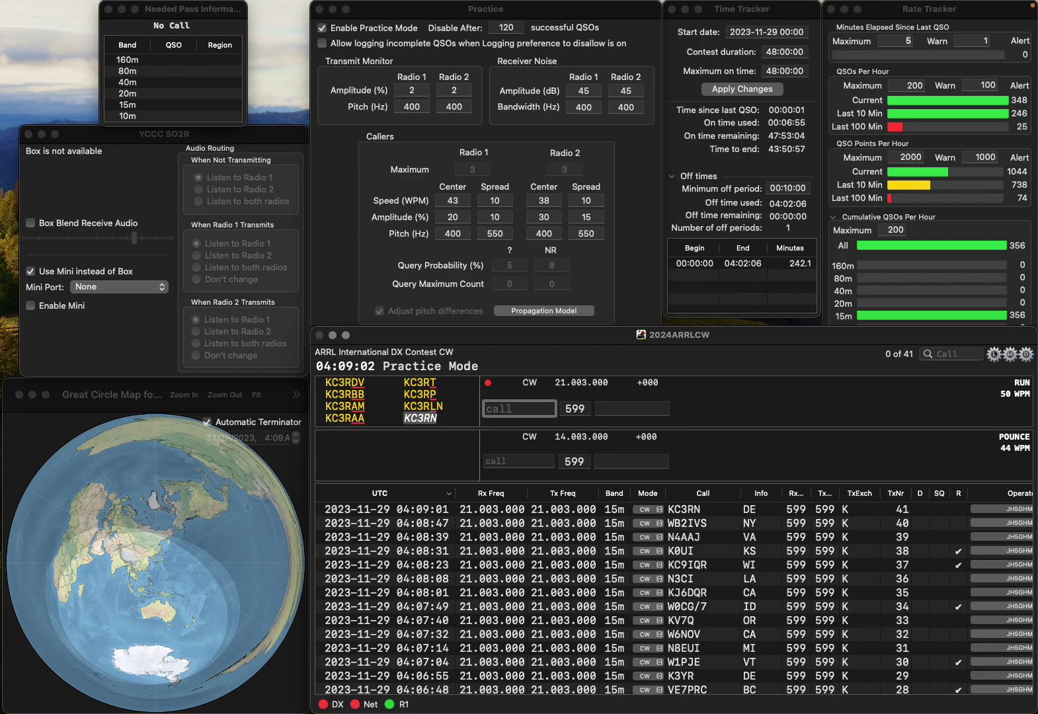
text(K400W)
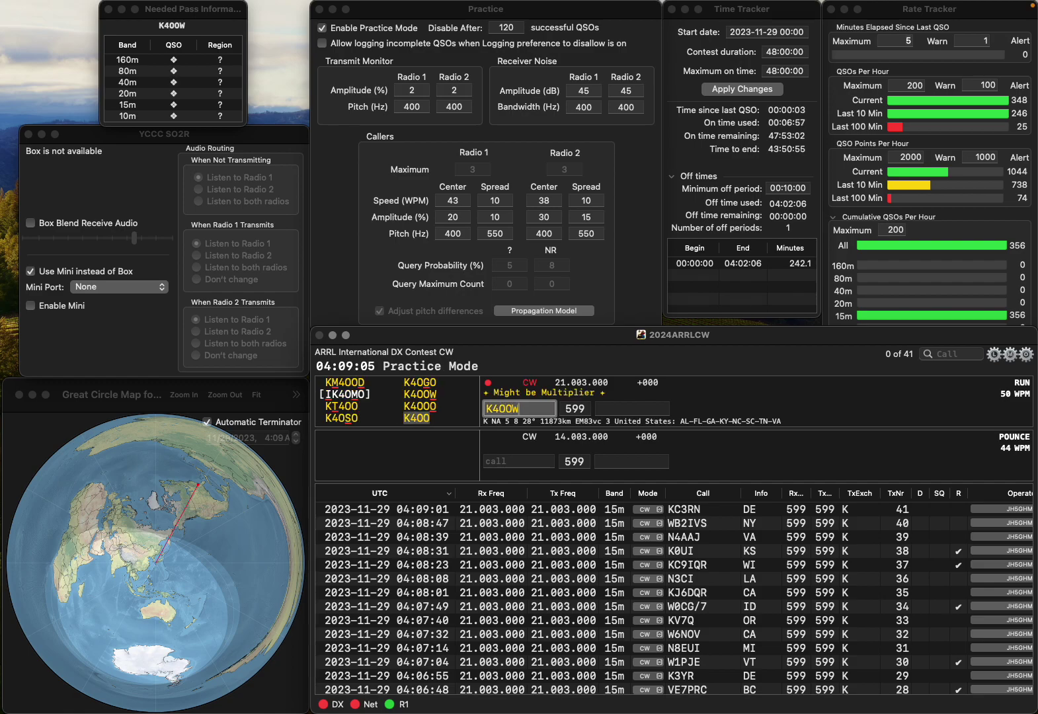
key(space)
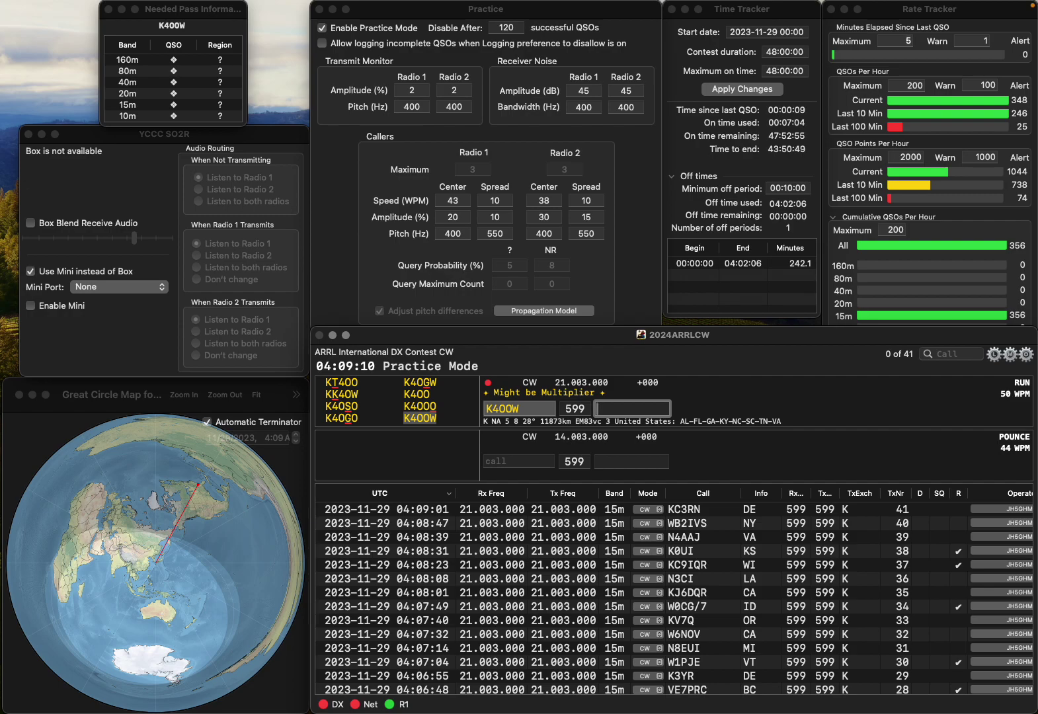
key(Return)
Log a 15 m CW contact with W7WXR on the run radio, with received exchange MT.
text(W)
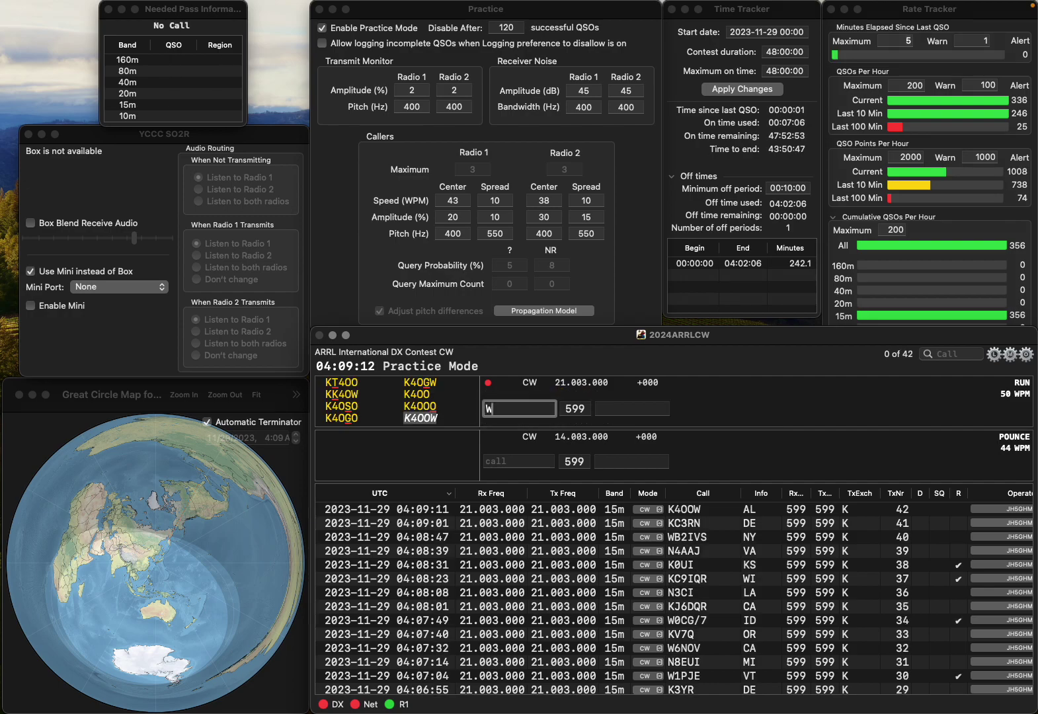
text(7JXR)
key(Return)
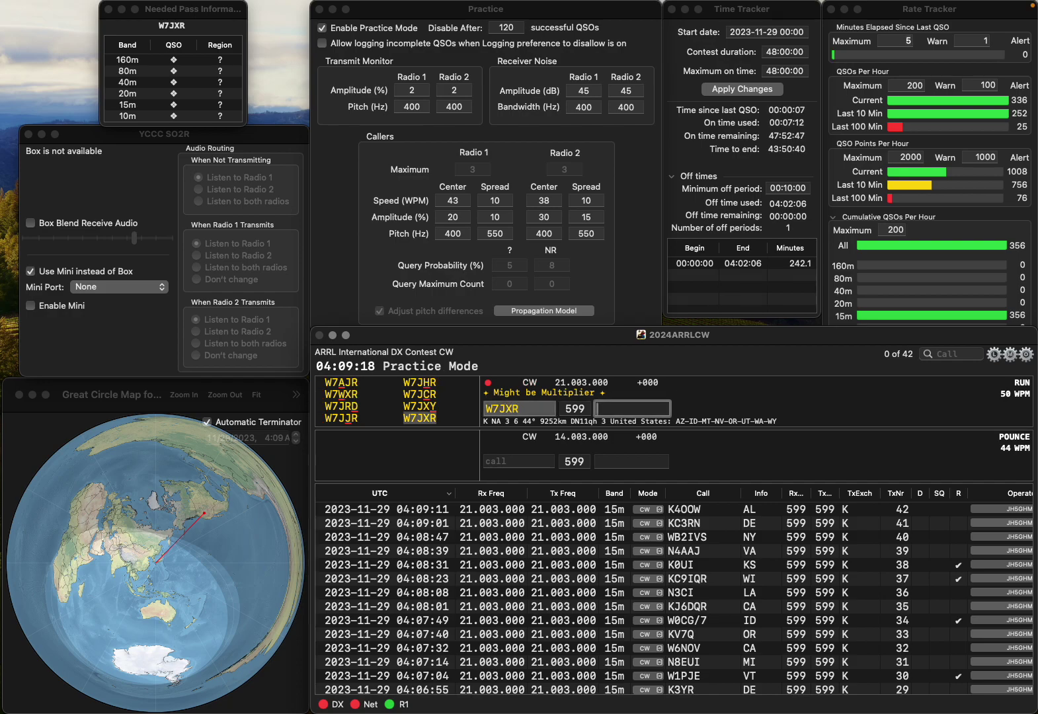
key(shift+Tab)
text(W7WXR)
key(Tab)
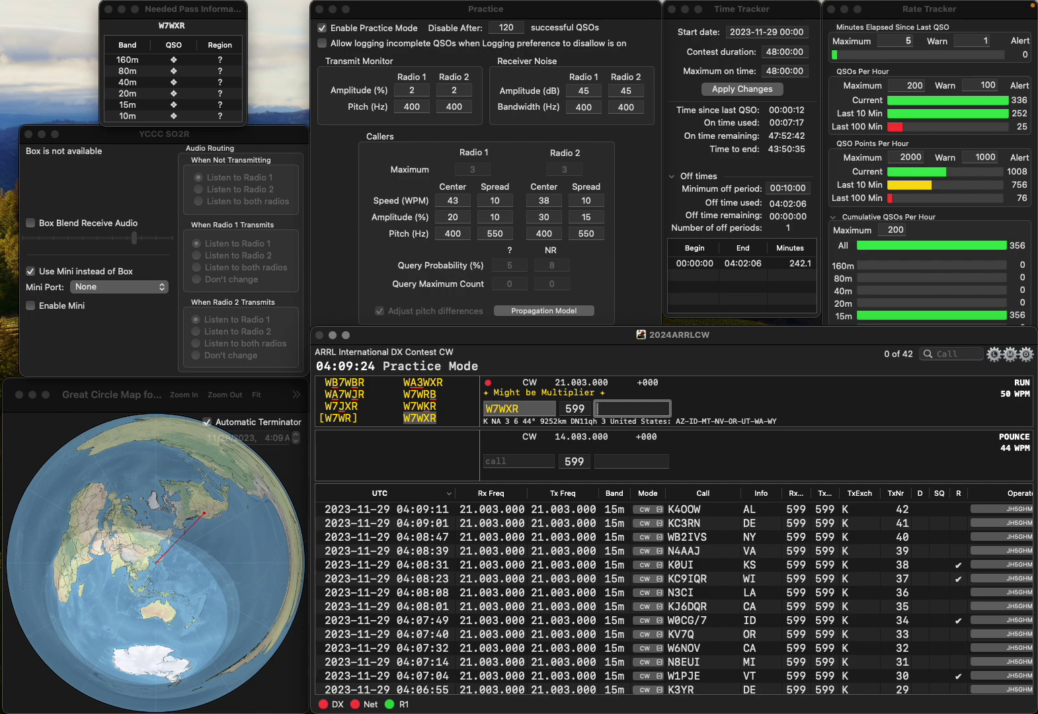
text(T)
key(Return)
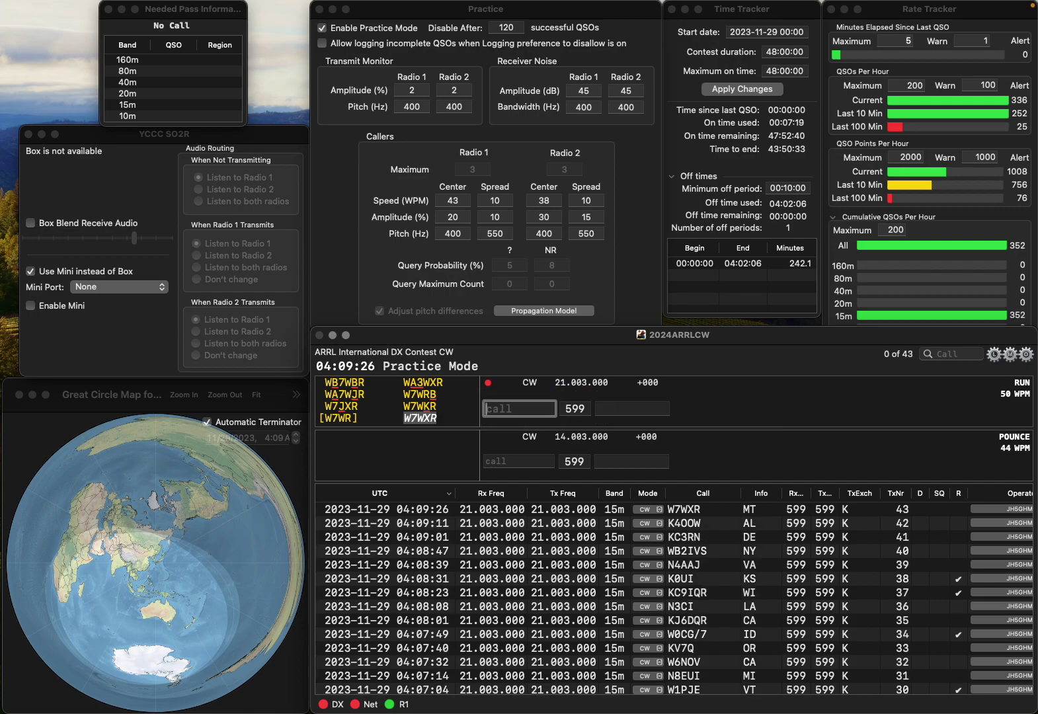
text(N8SO)
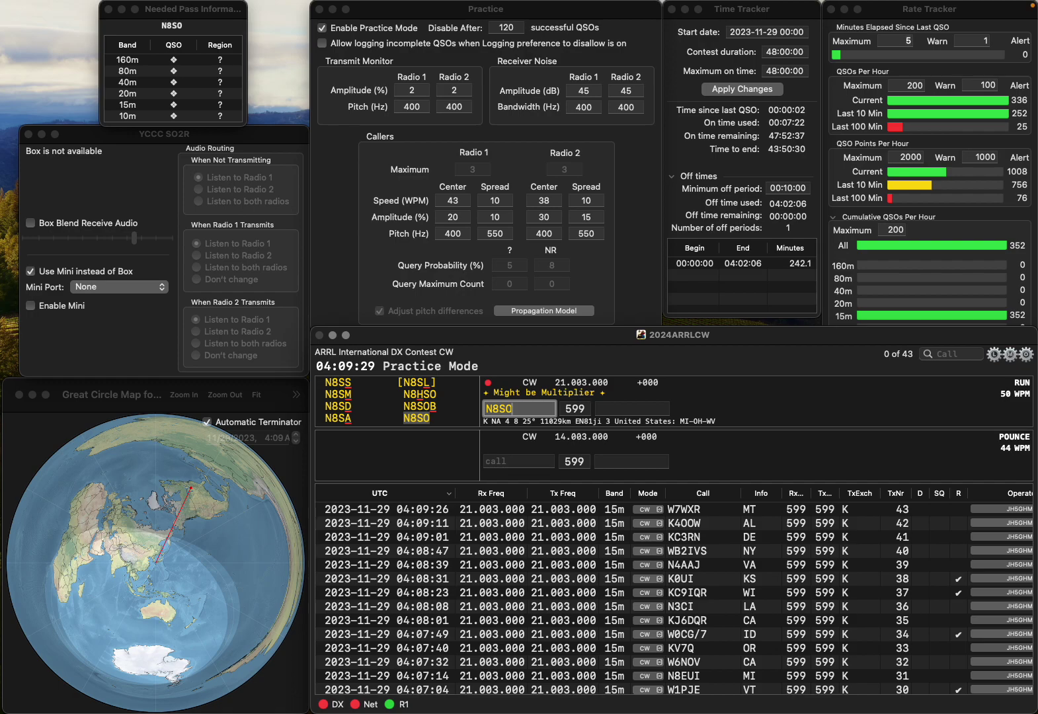
key(Return)
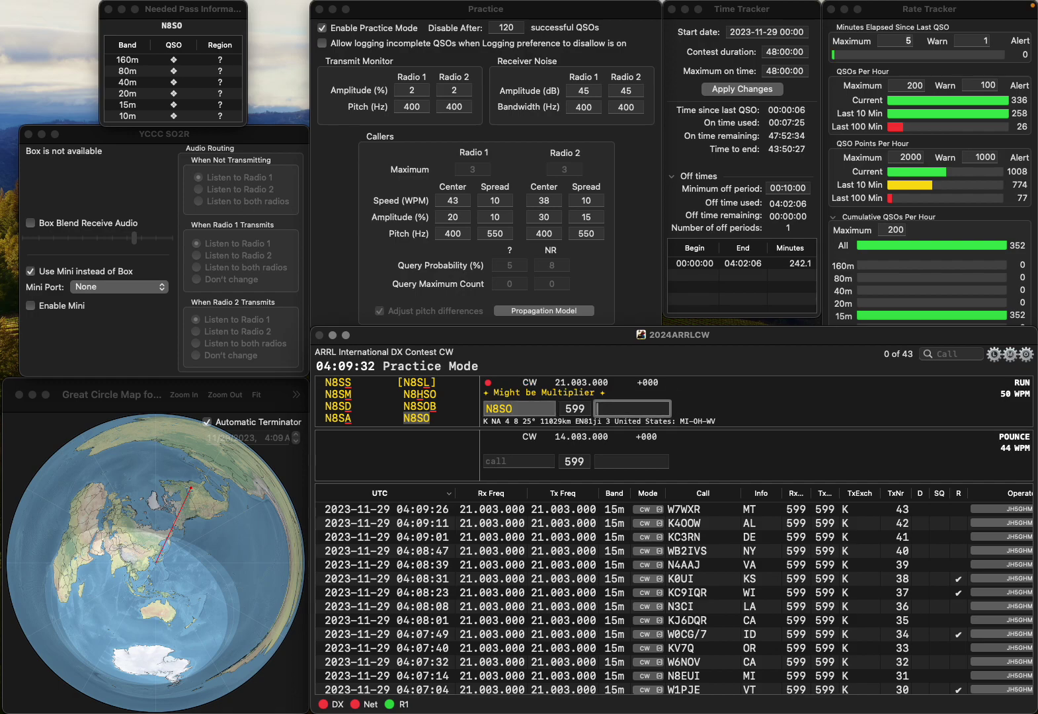
click(519, 409)
text(N8HO)
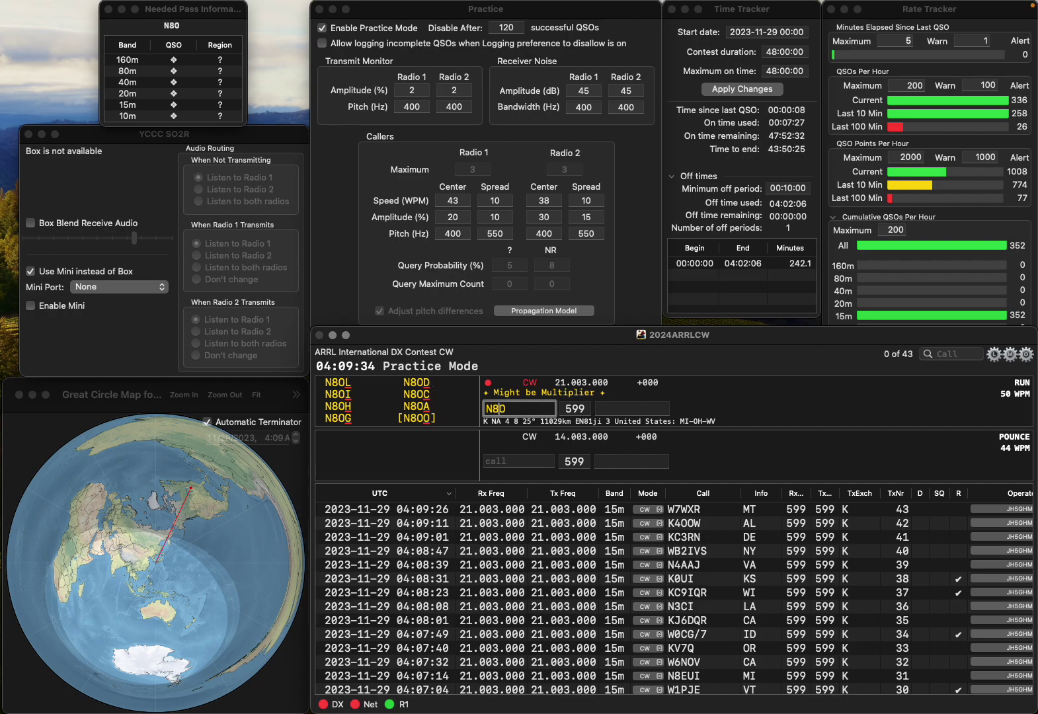
key(Tab)
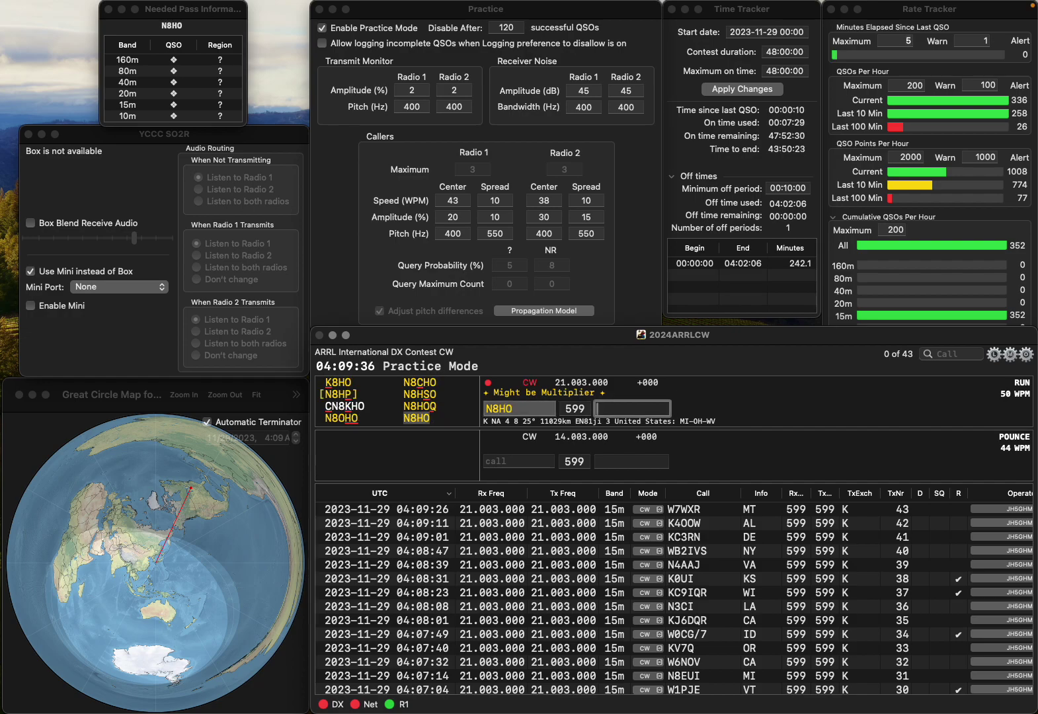
text(MI)
key(Return)
text(W)
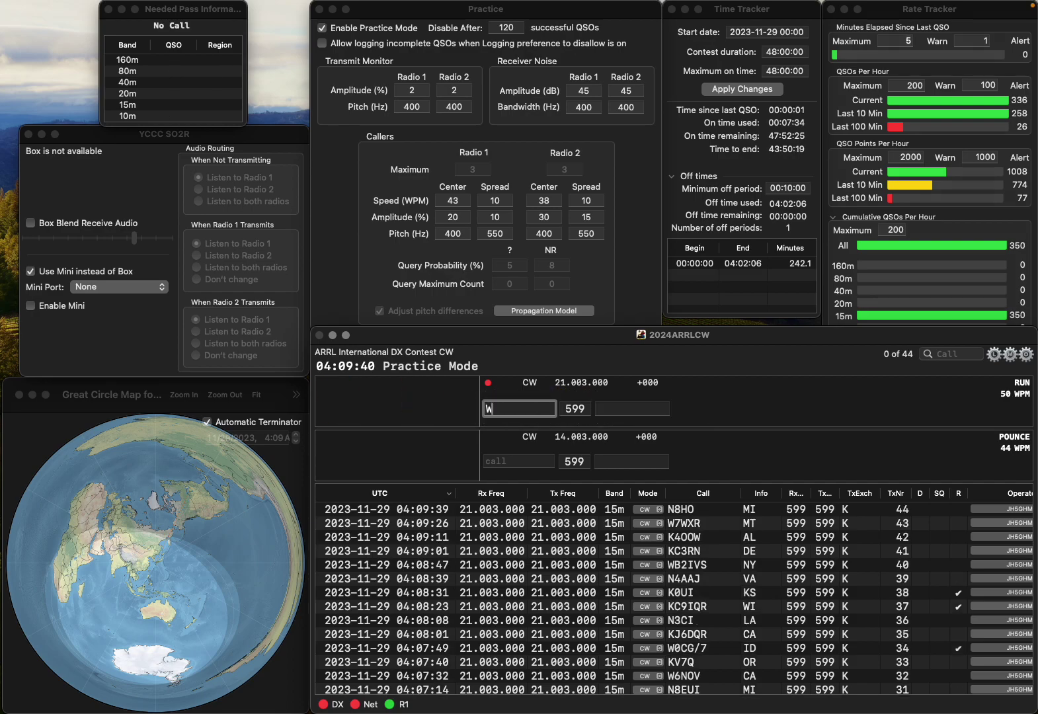
text(B9UHL)
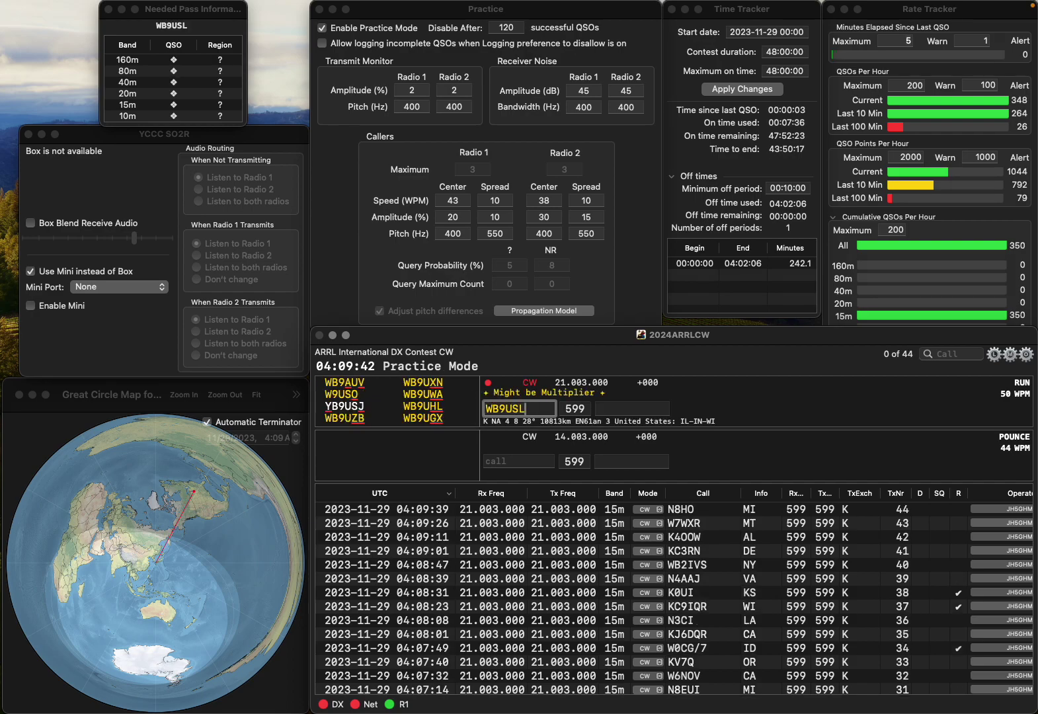
key(Return)
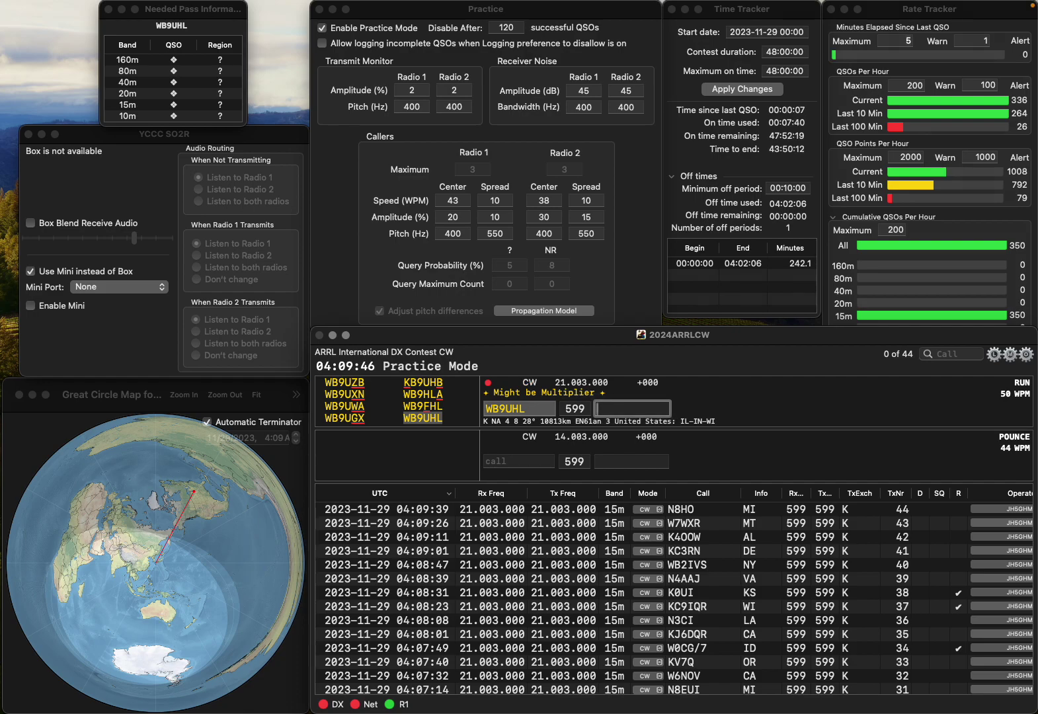
text(IL)
key(Return)
text(KI5I)
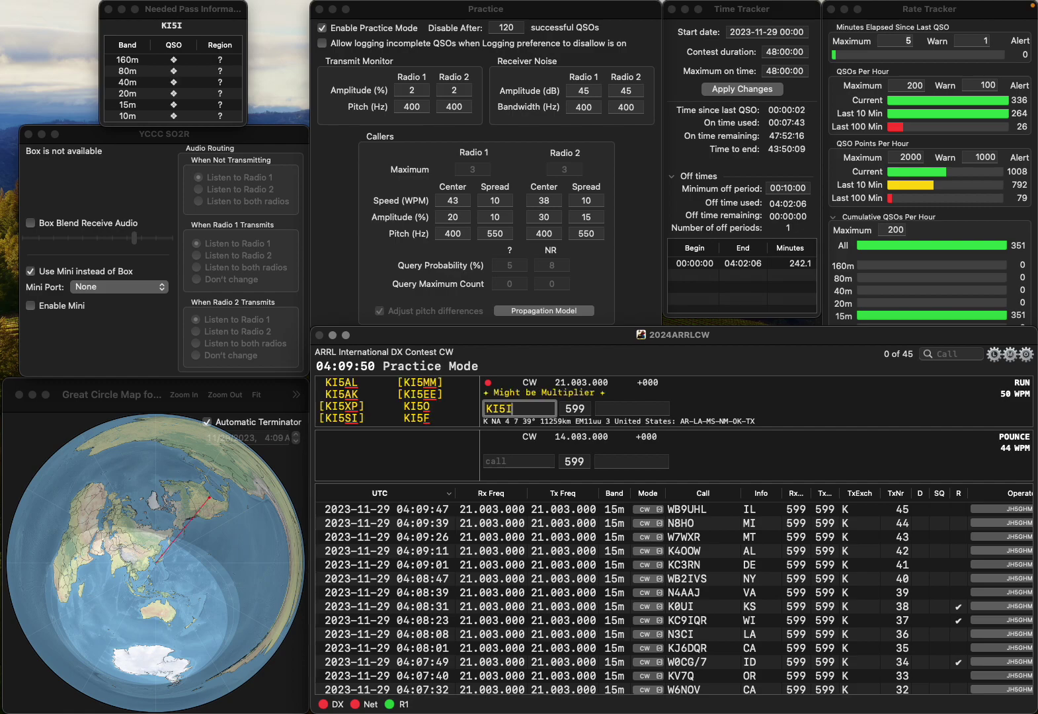
text(B)
key(Left)
text(E)
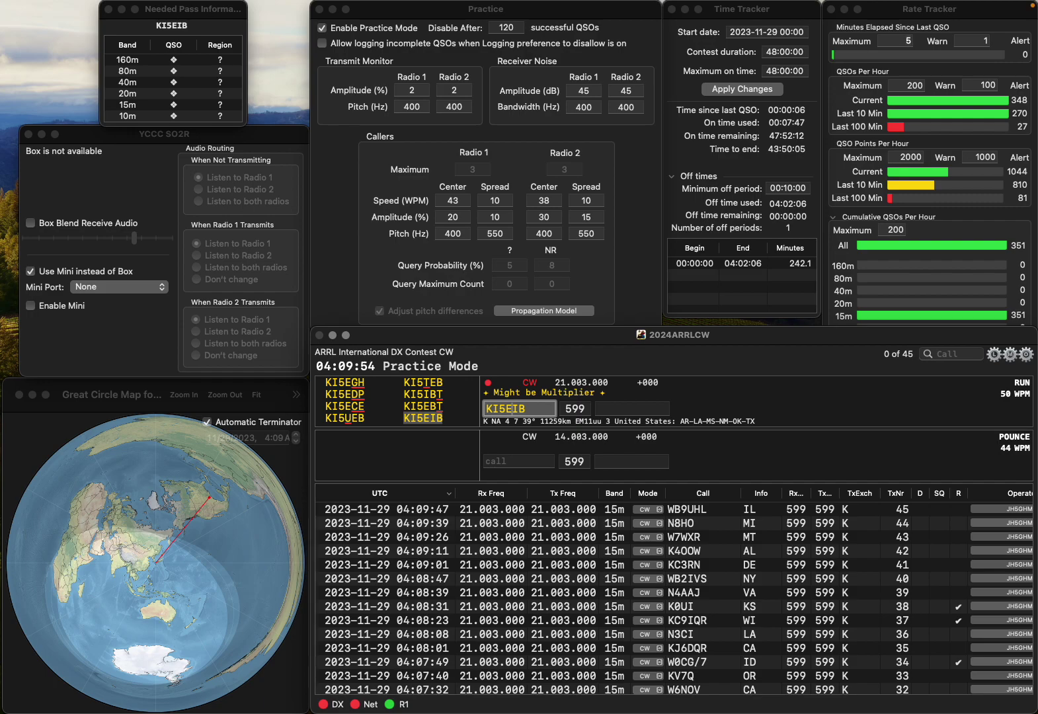
key(Tab)
text(O)
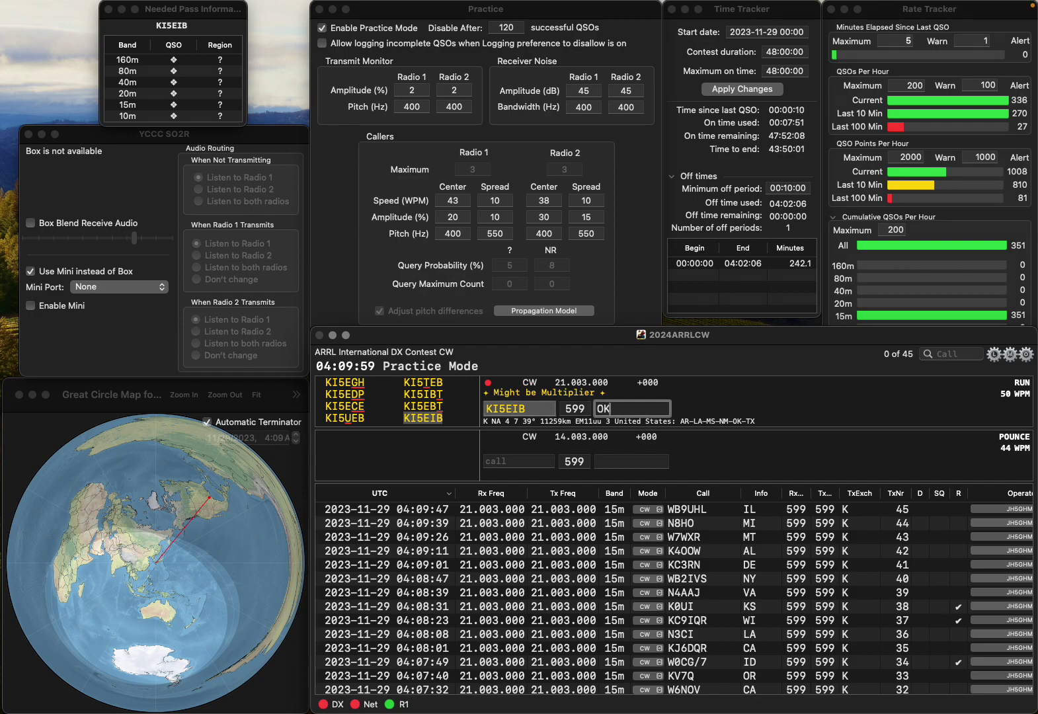
key(Return)
text(WB)
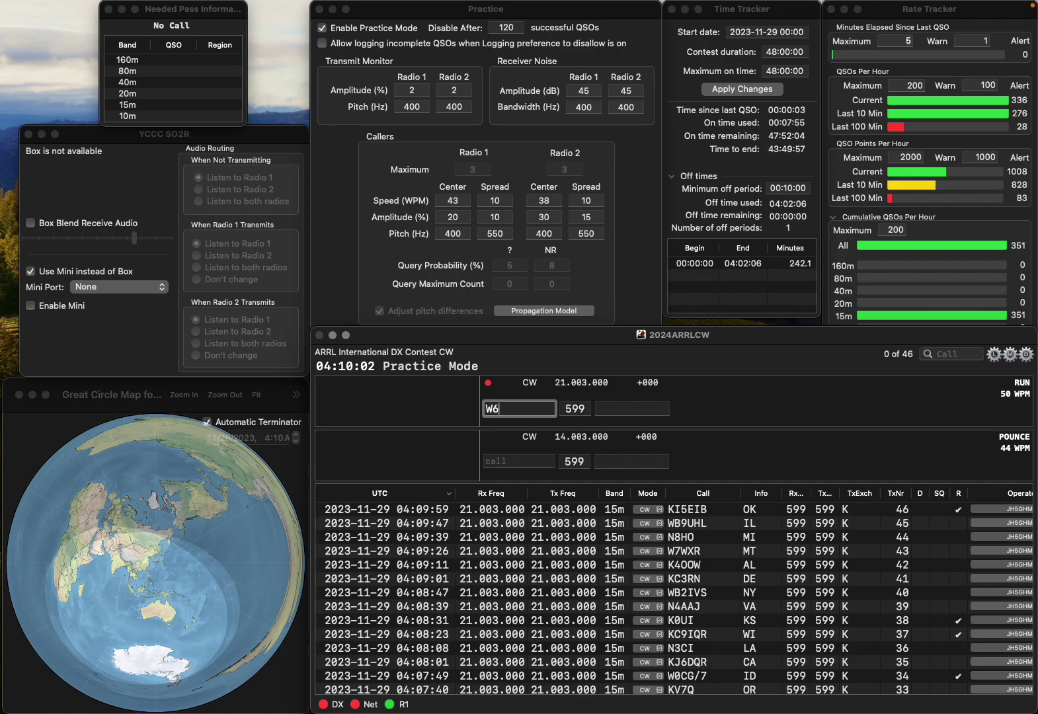
text(2AI)
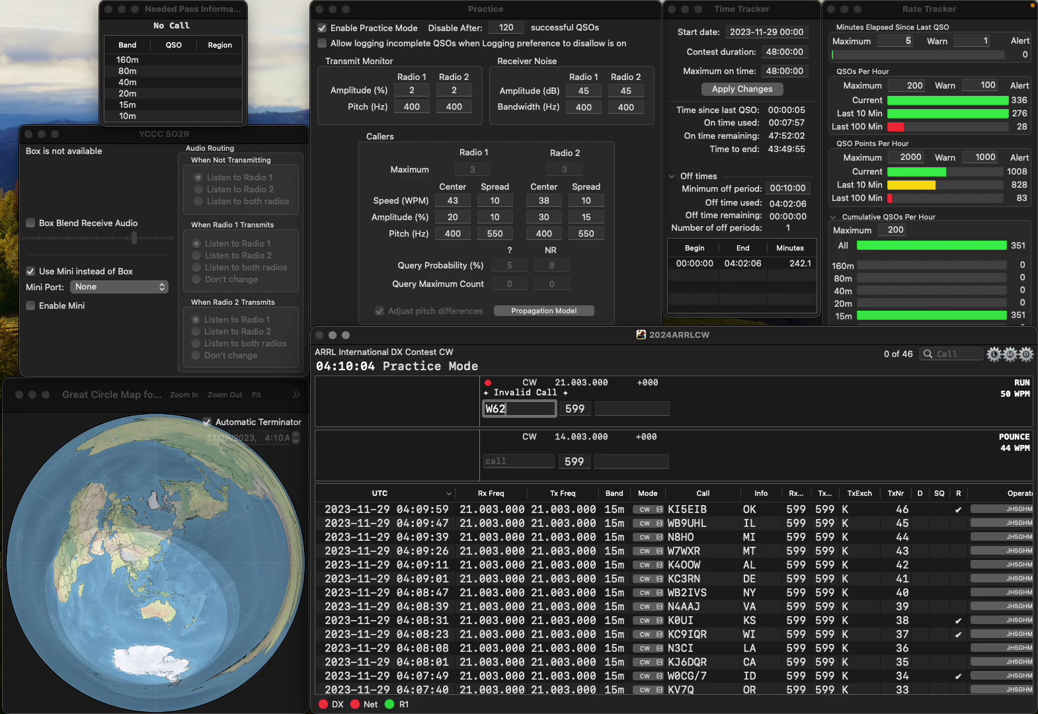
key(BackSpace)
key(BackSpace)
key(BackSpace)
key(BackSpace)
text(B2AII)
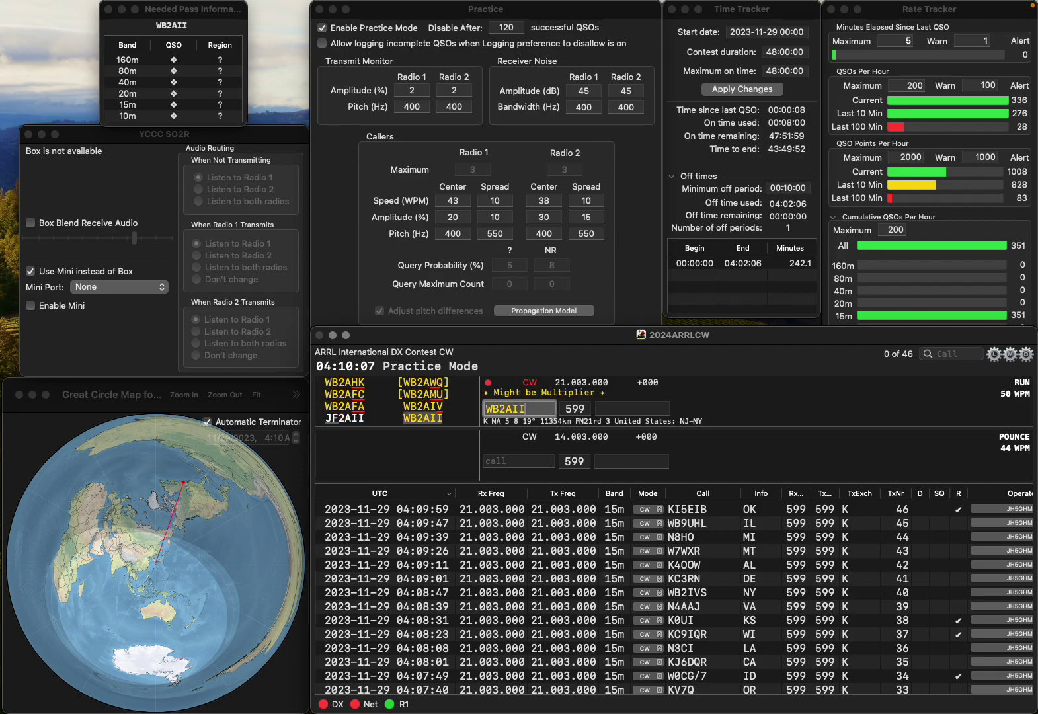
key(Return)
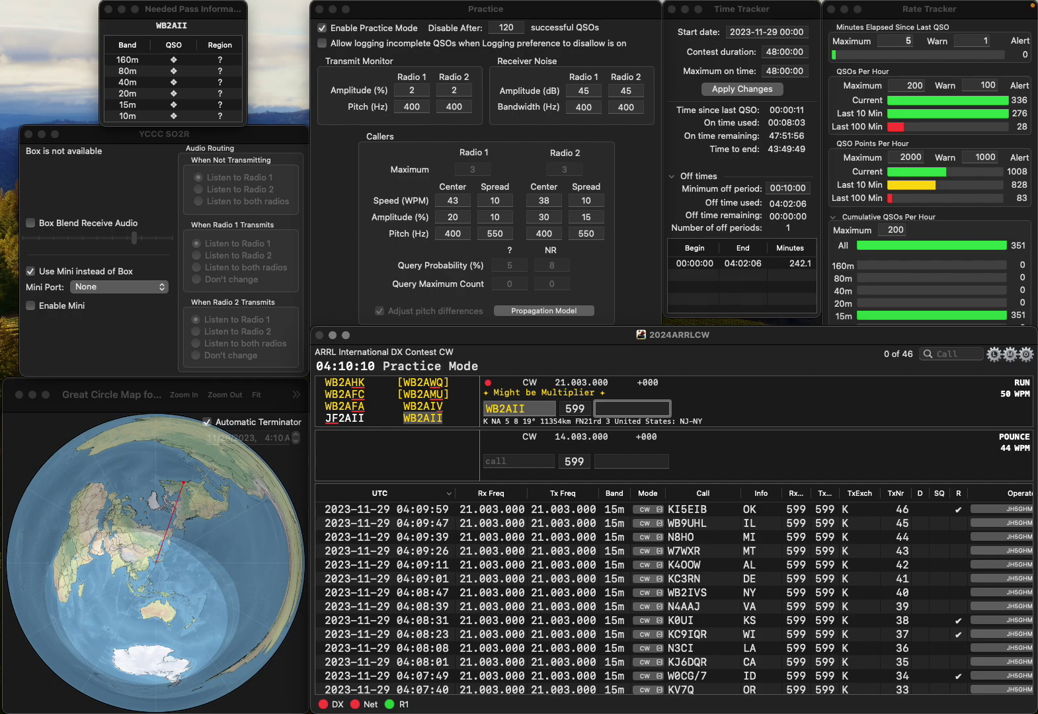
text(NY)
key(Return)
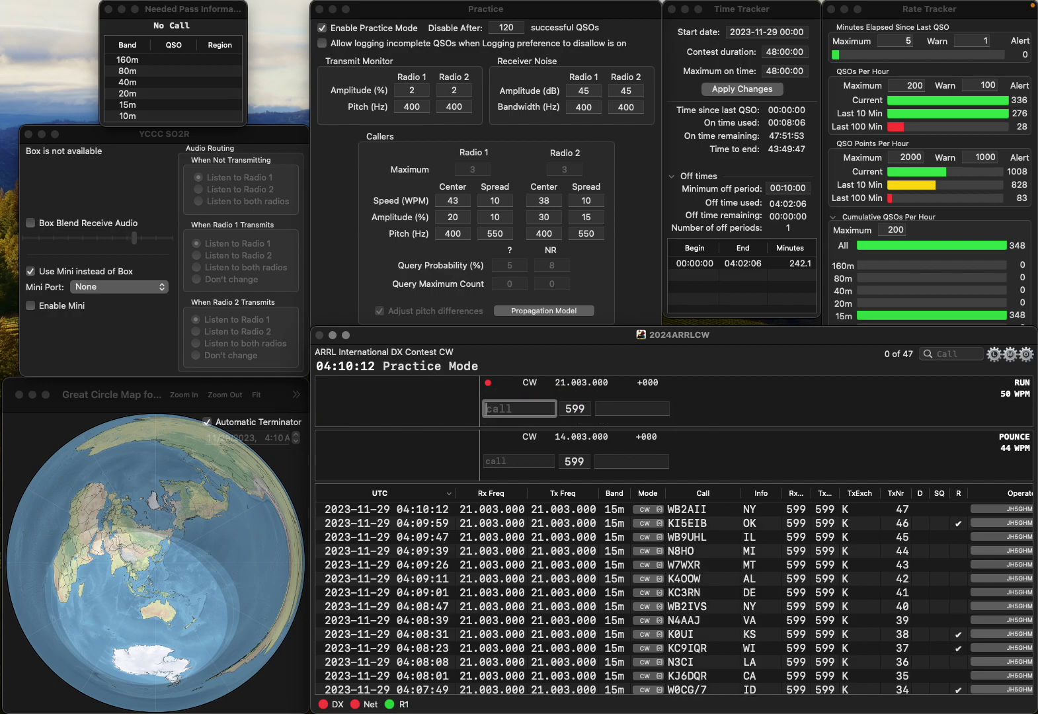
text(VE2)
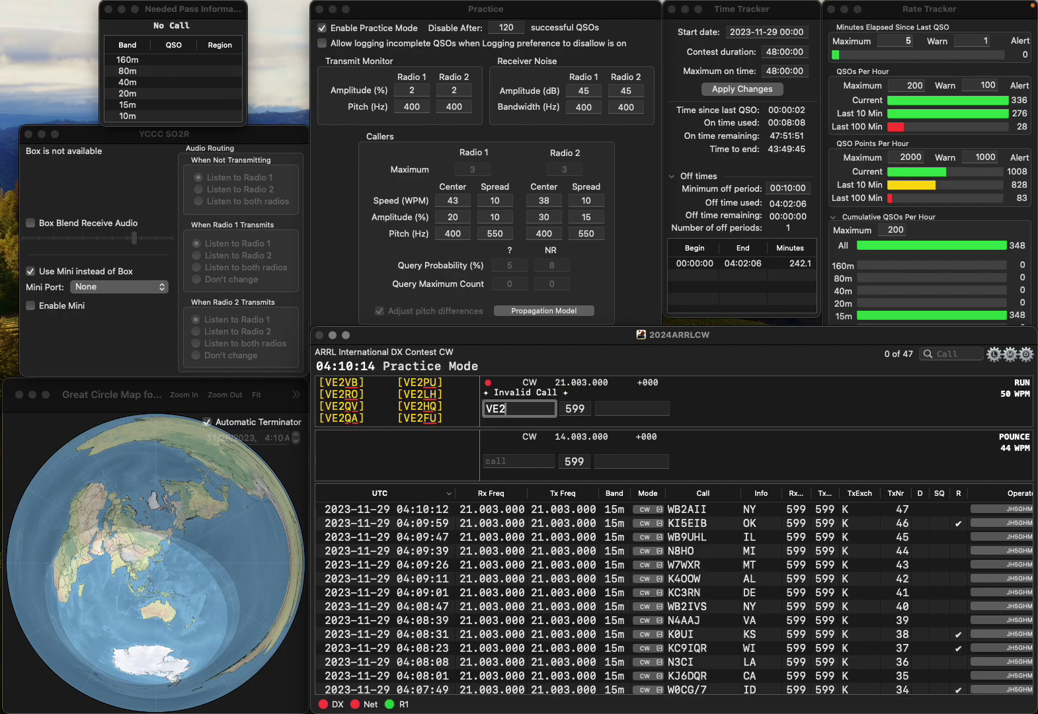
text(CLM)
key(Return)
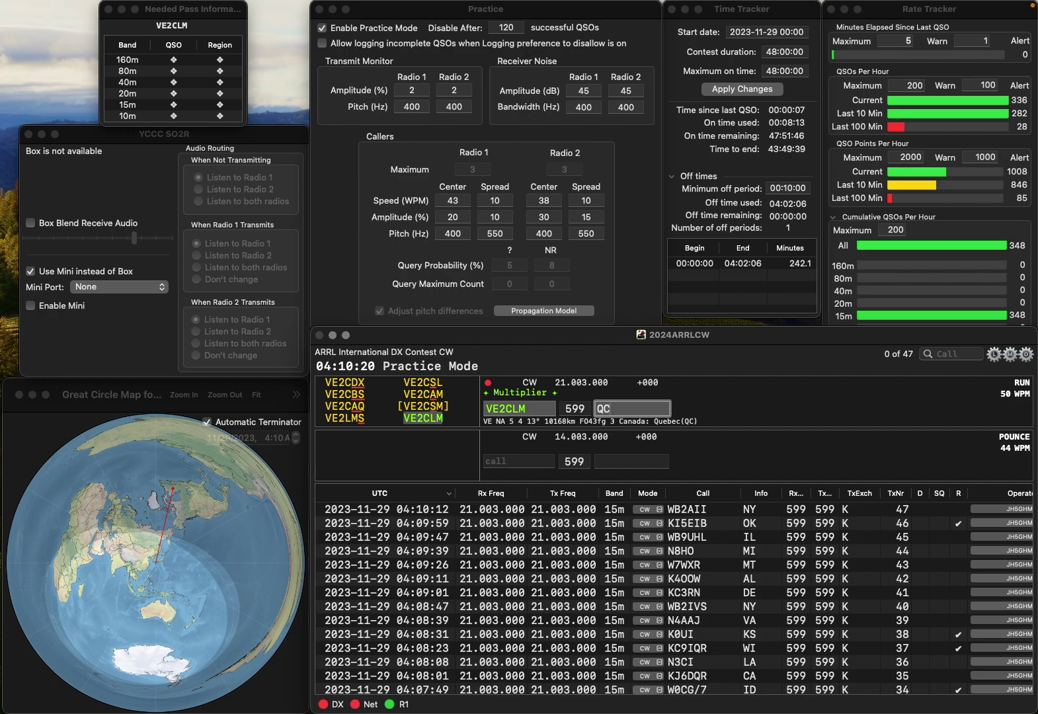
key(Return)
text(KD2FGG)
key(Return)
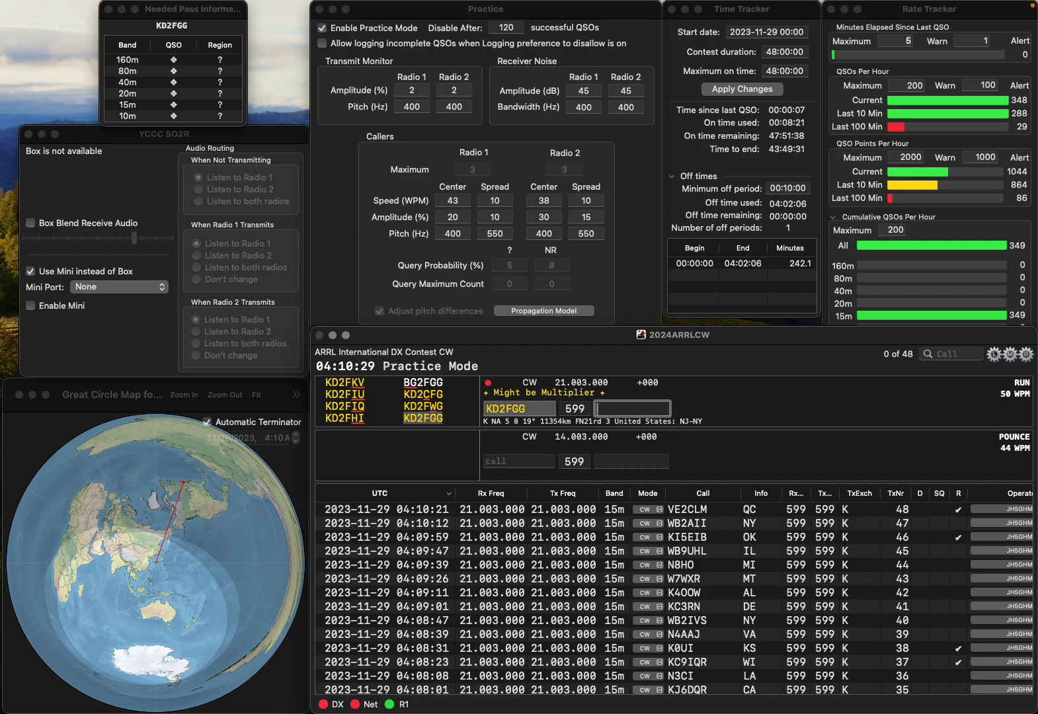
key(Return)
text(VE3YB)
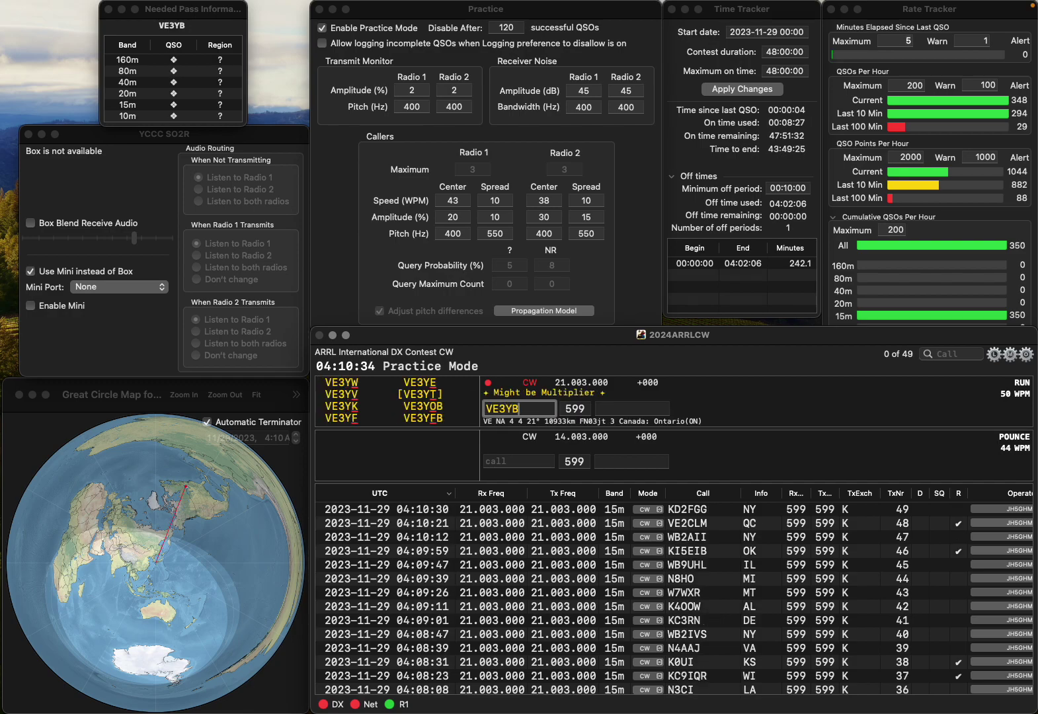
key(BackSpace)
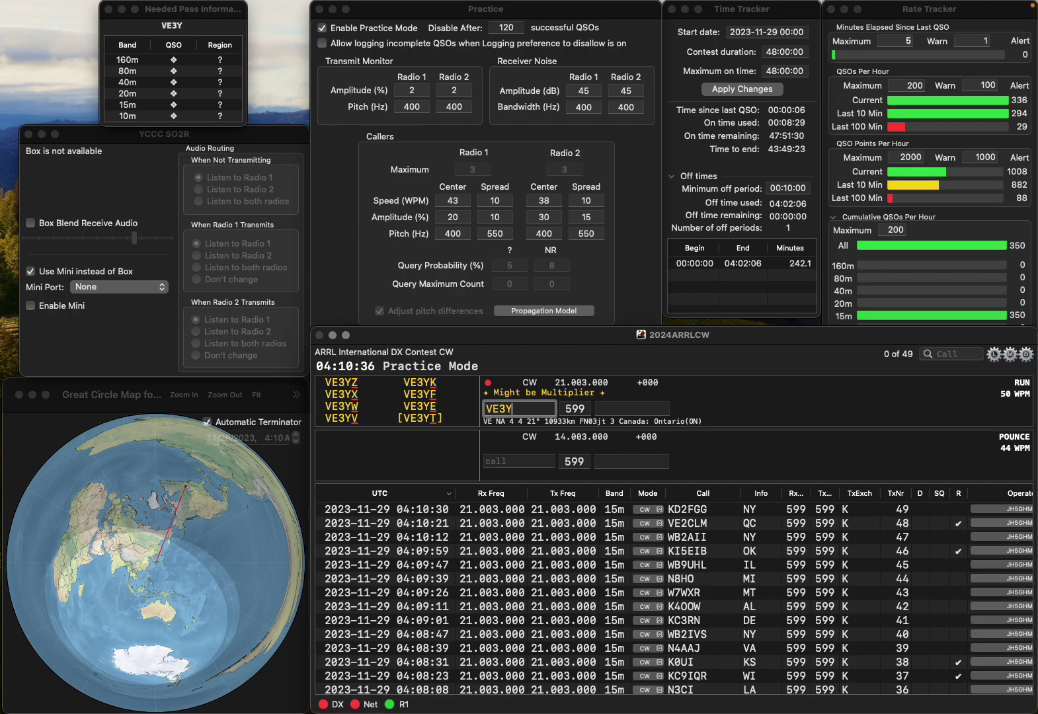
text(D)
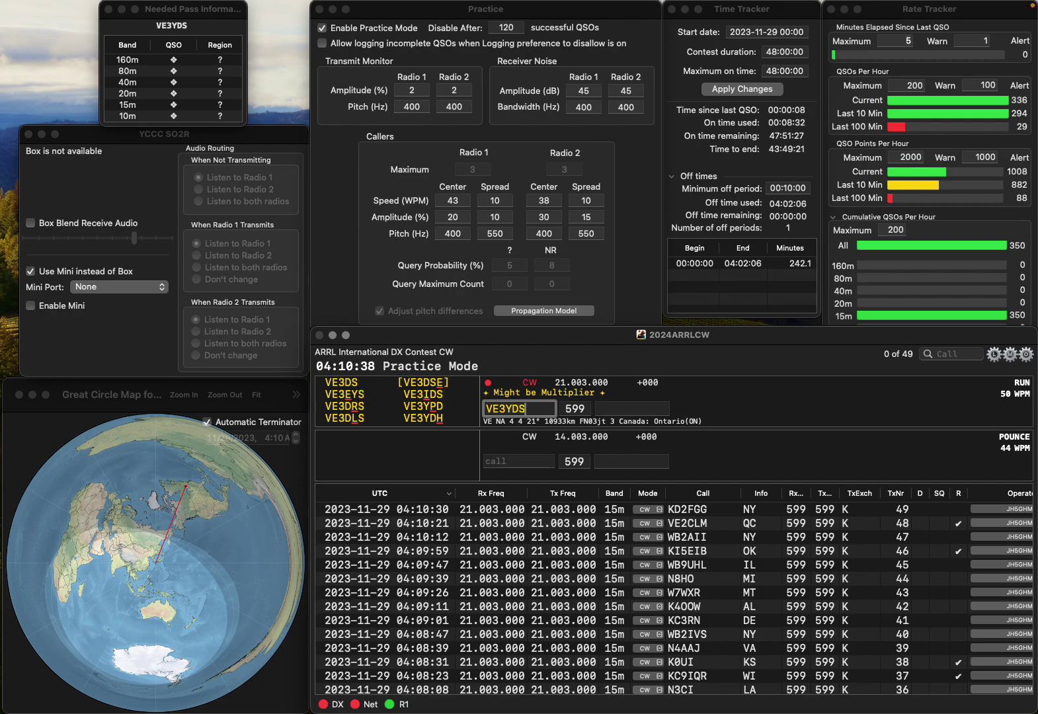
text(H)
key(Tab)
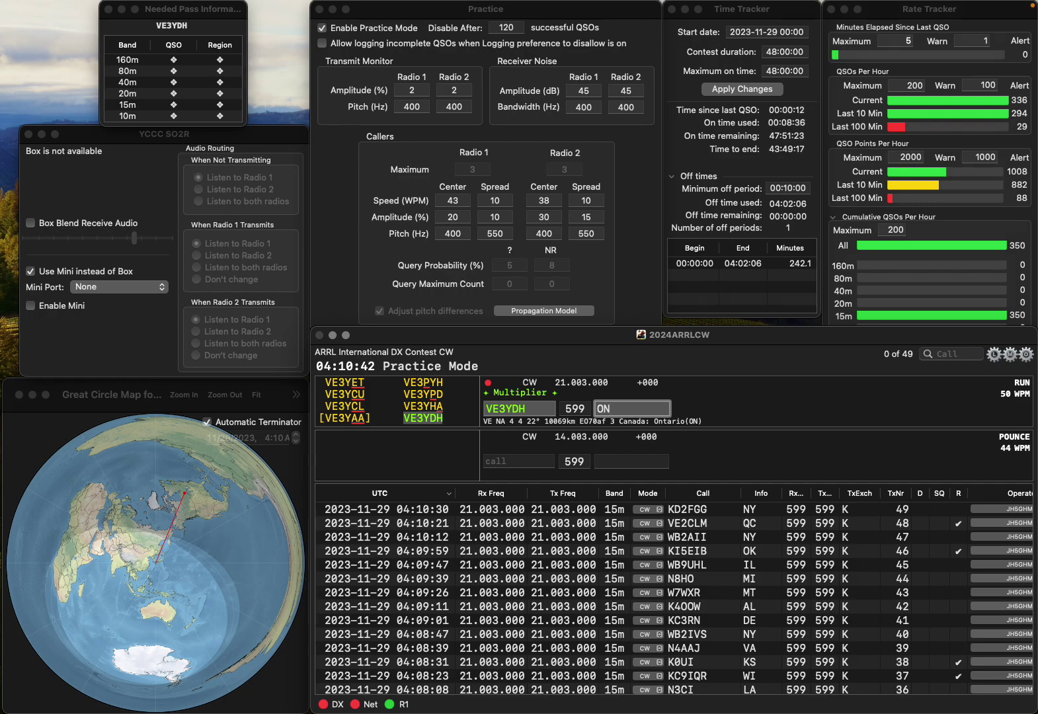
key(Return)
text(N)
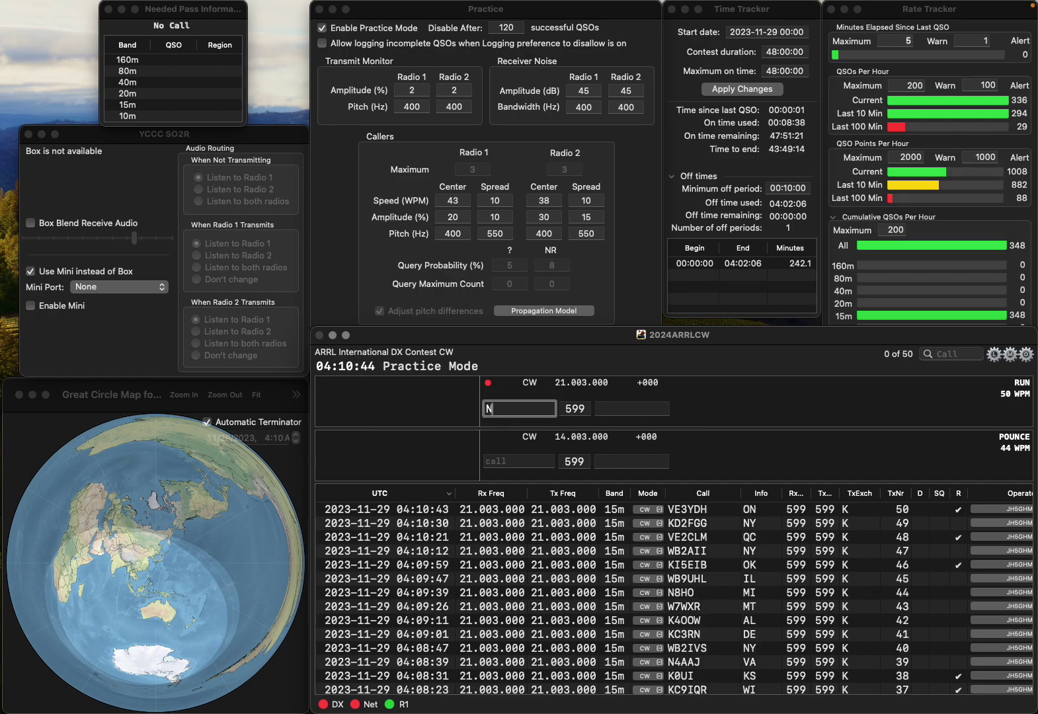
text(5LCP)
key(Return)
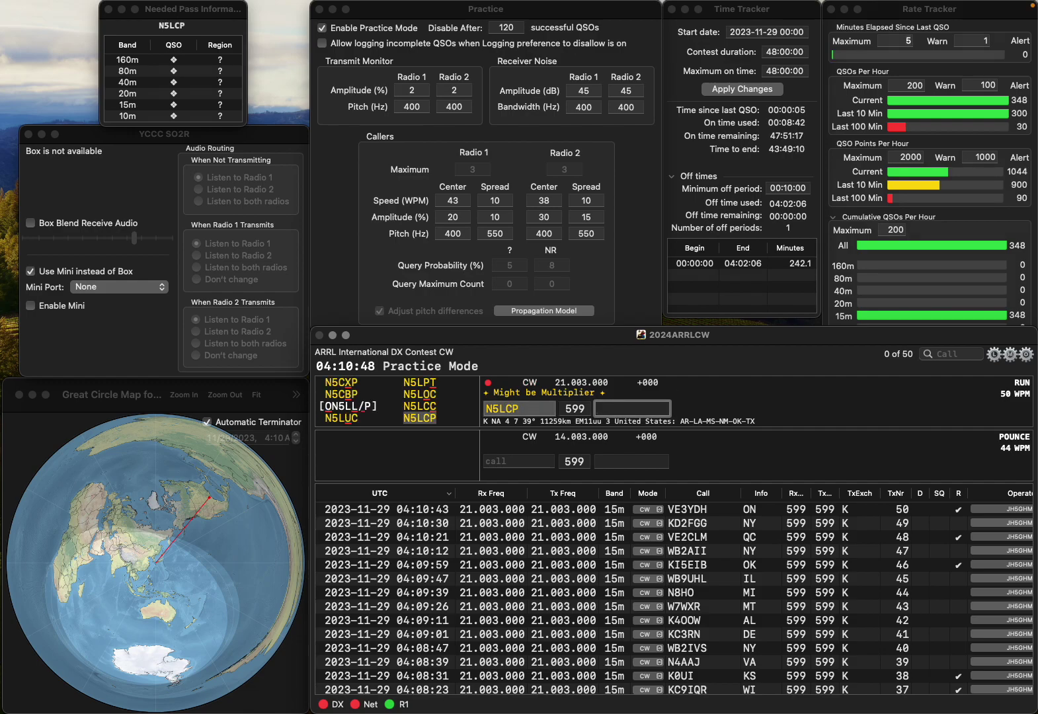
text(MI)
key(Return)
text(K3TU)
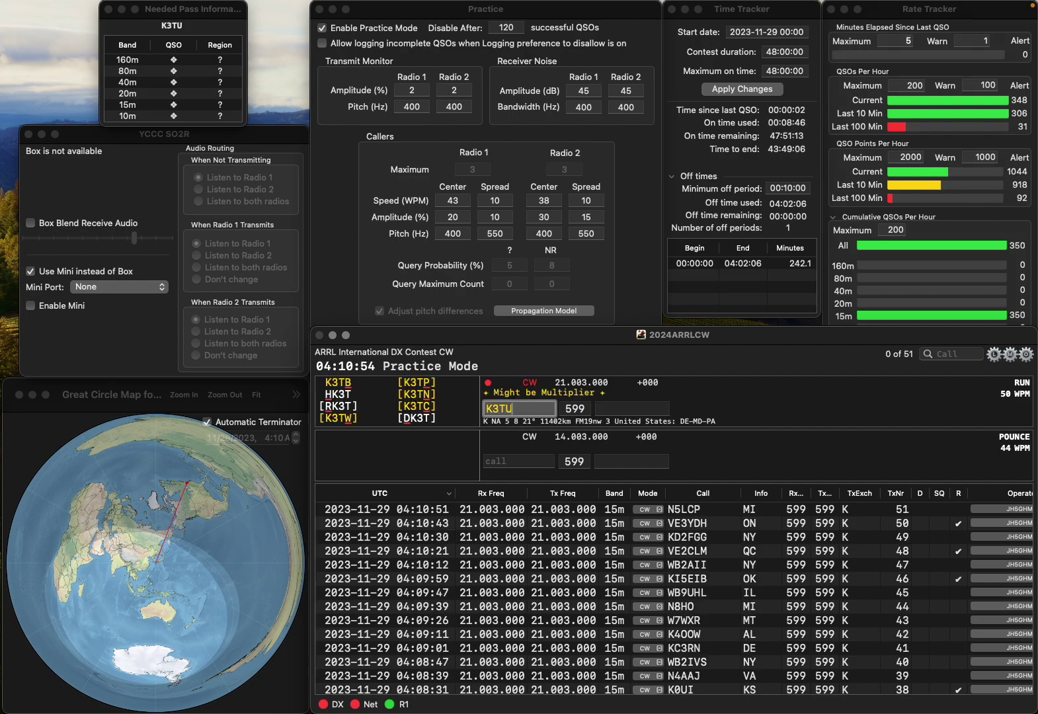
key(Return)
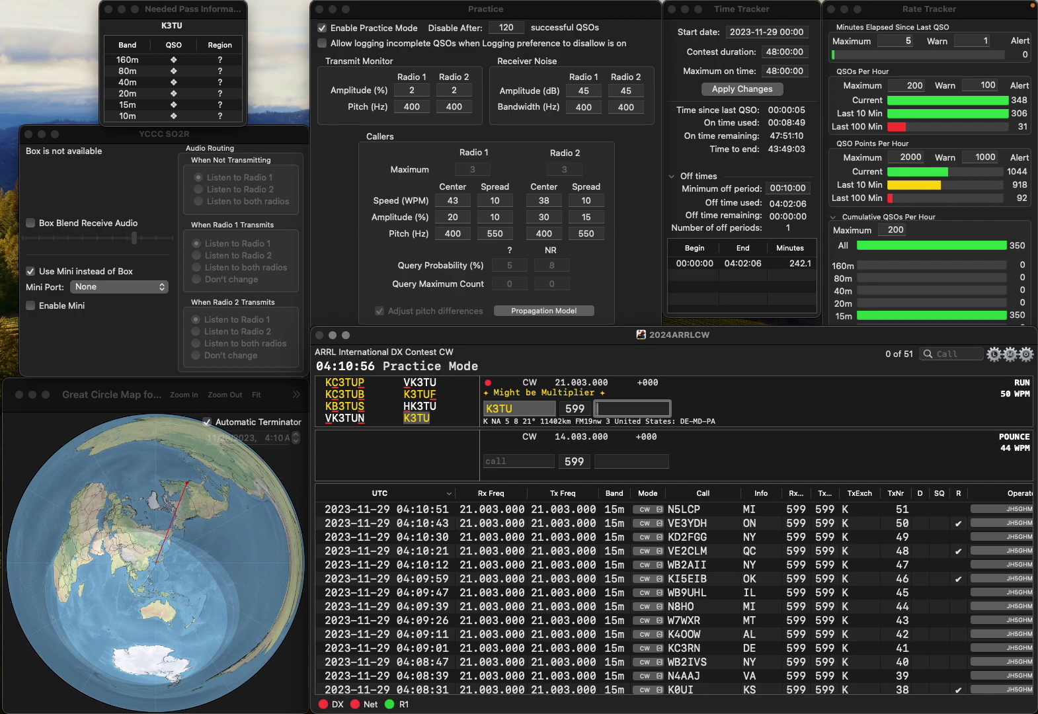
text(MD)
key(Return)
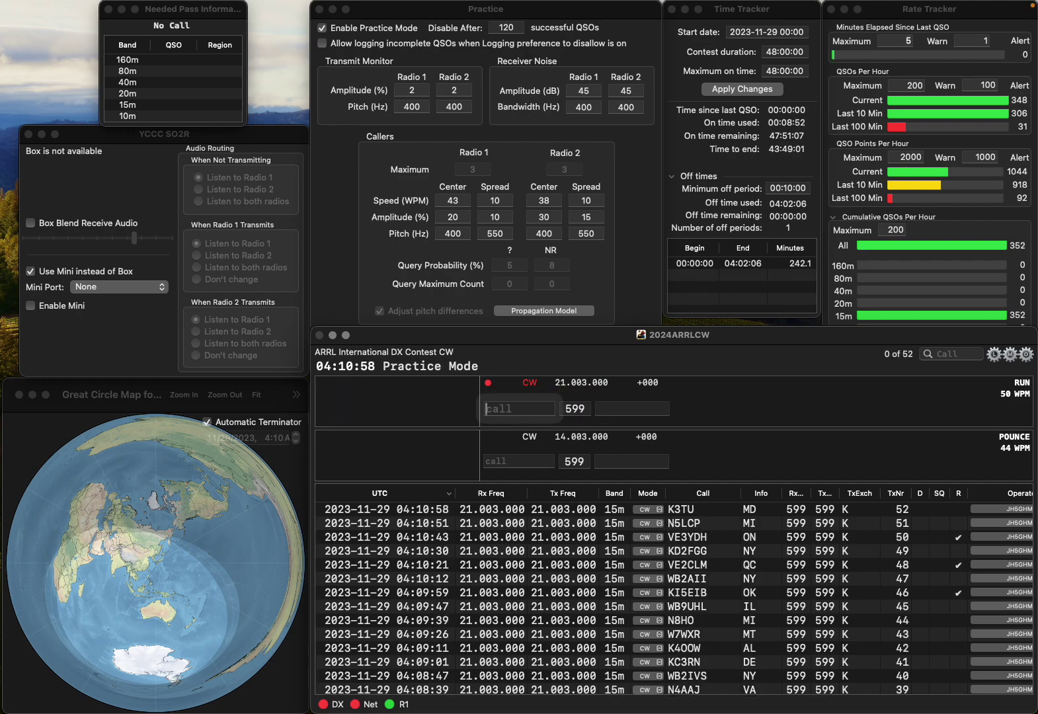
text(VE3)
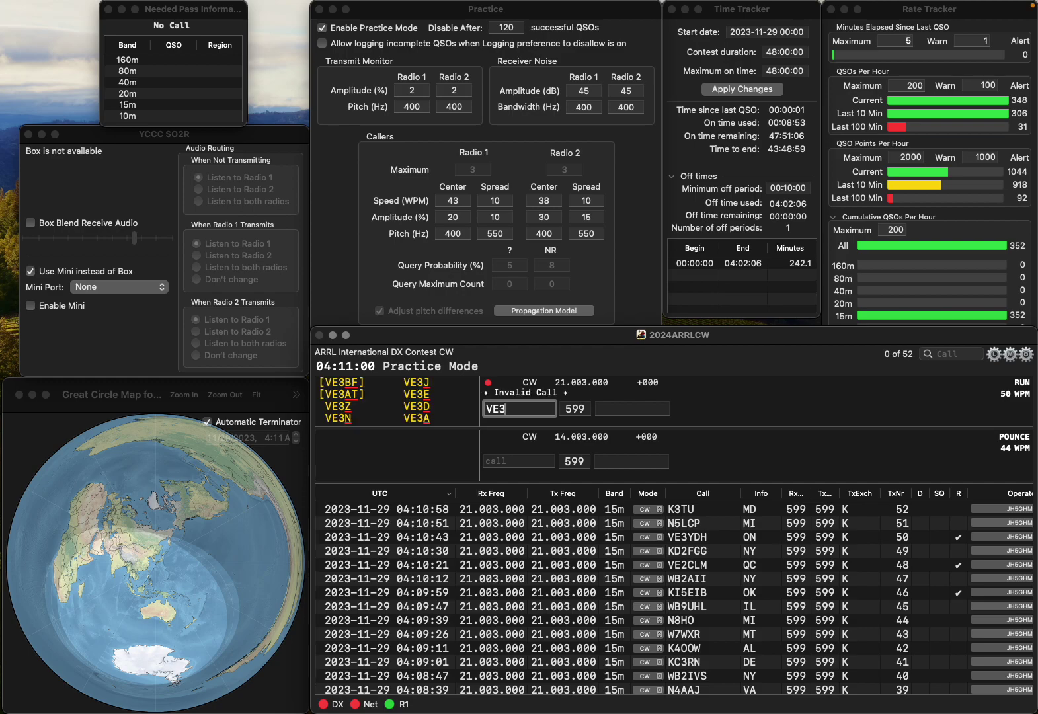
text(RCS)
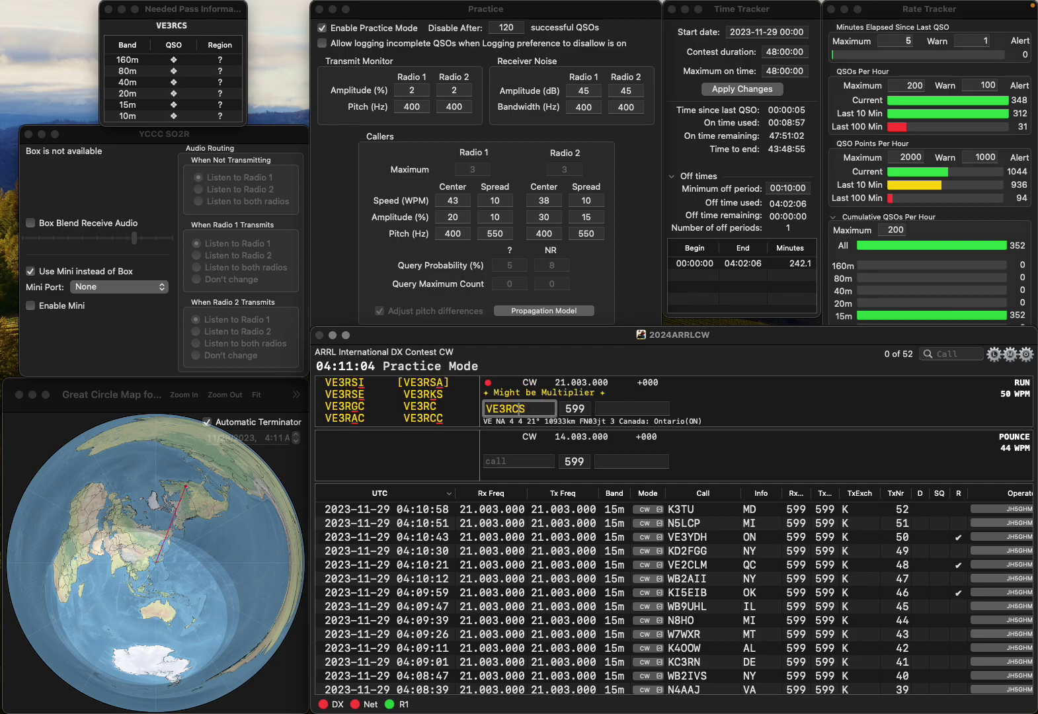
click(519, 409)
key(BackSpace)
text(K)
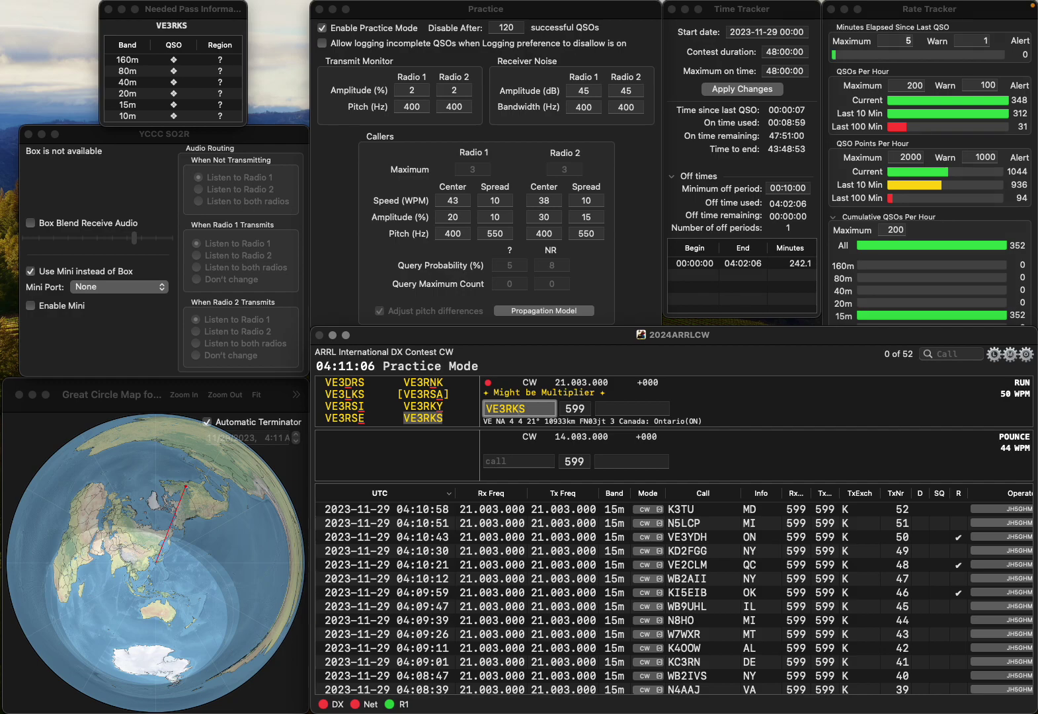
key(BackSpace)
key(BackSpace)
text(YI)
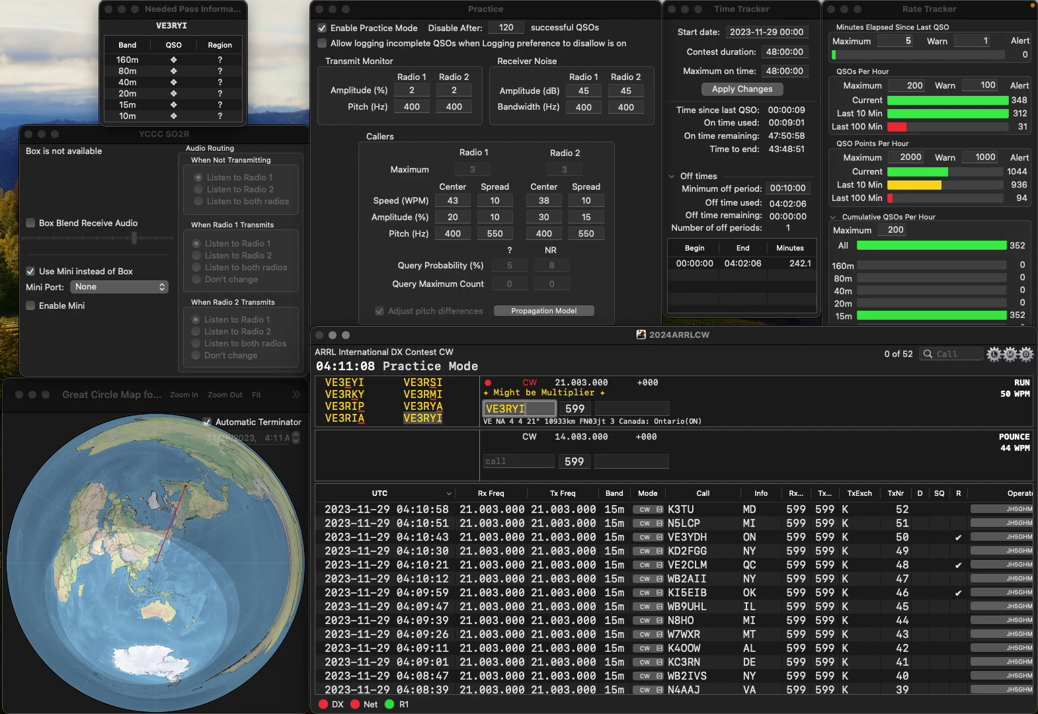
key(space)
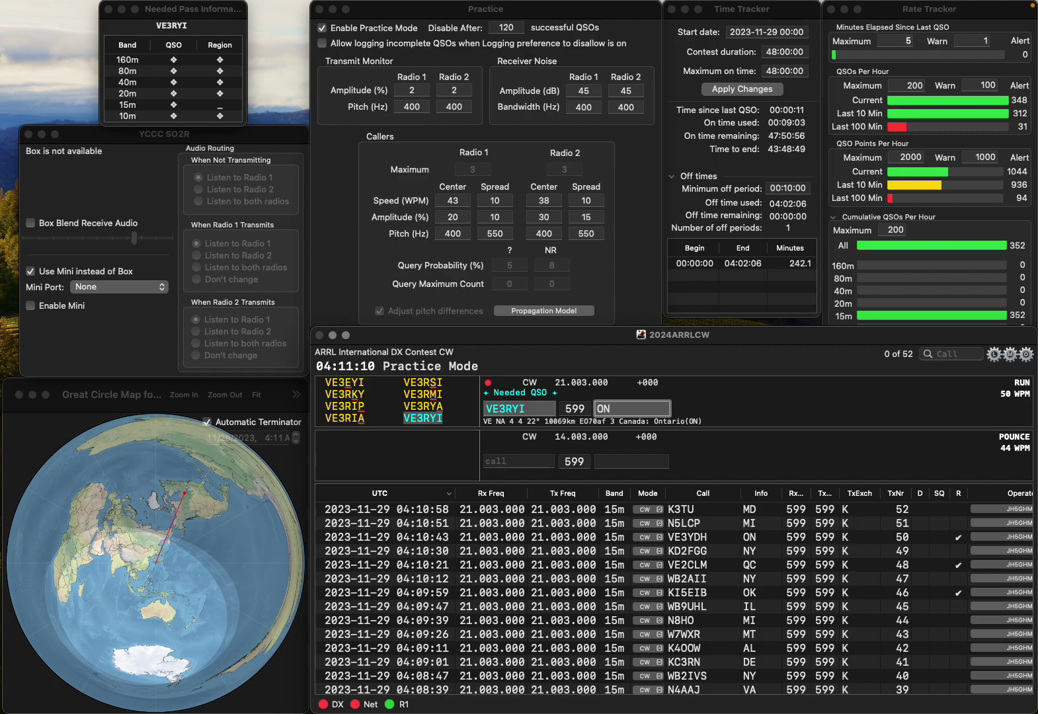
key(Return)
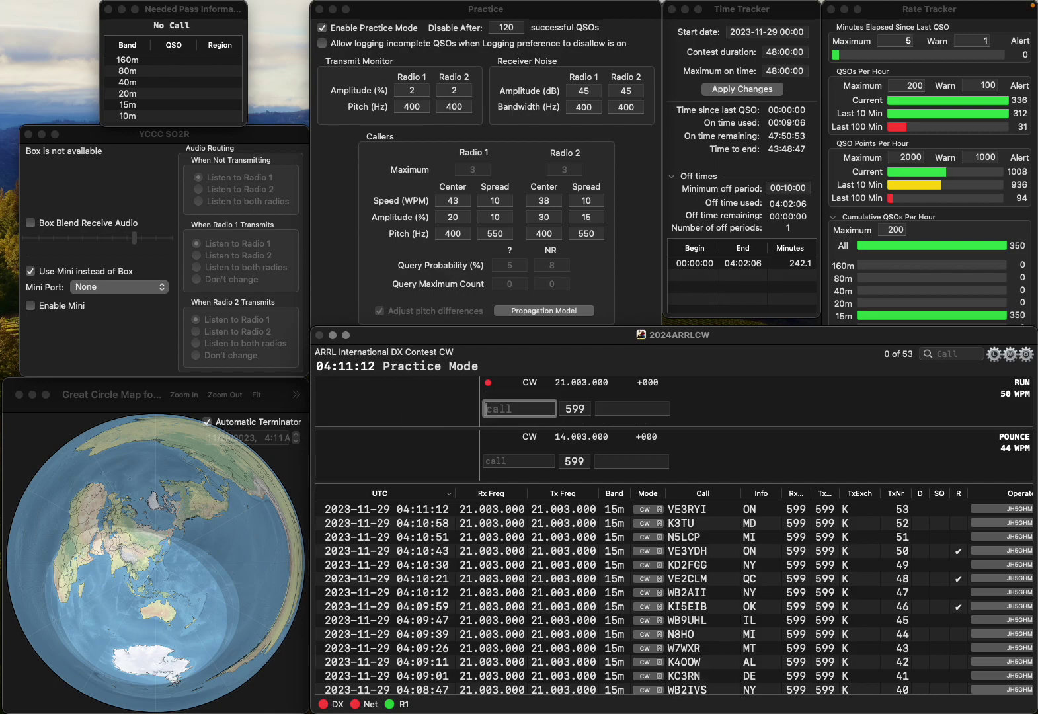
Log a 15 m CW contact with K4KFQ on the run radio, with received exchange NC.
text(K4KFQ)
key(Return)
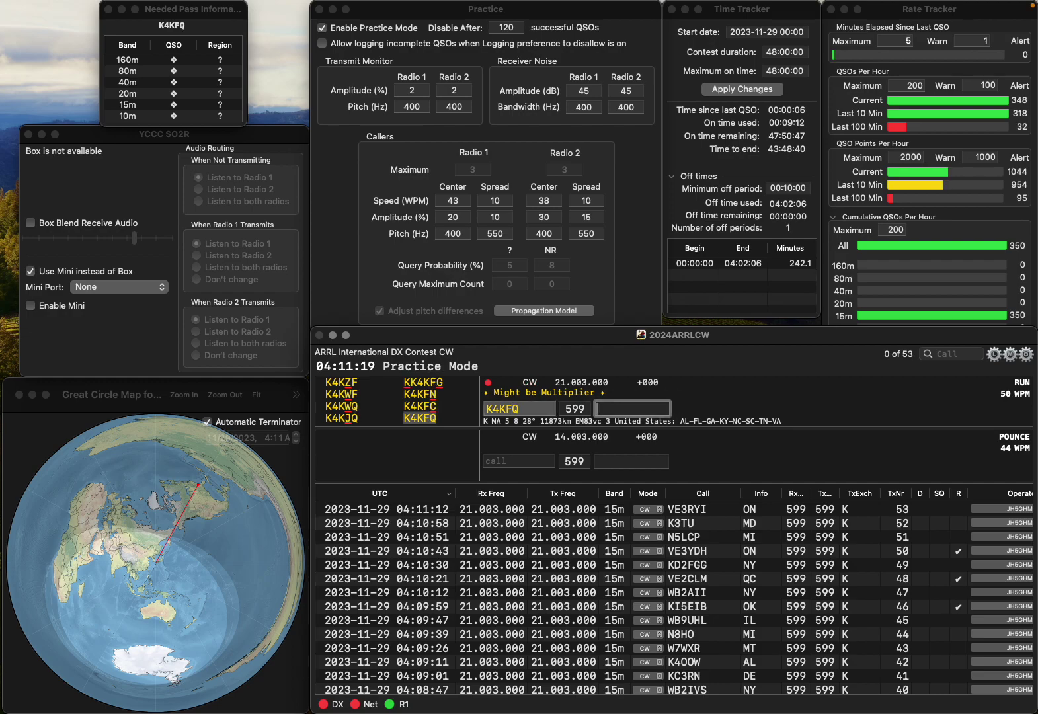
text(nc)
key(Return)
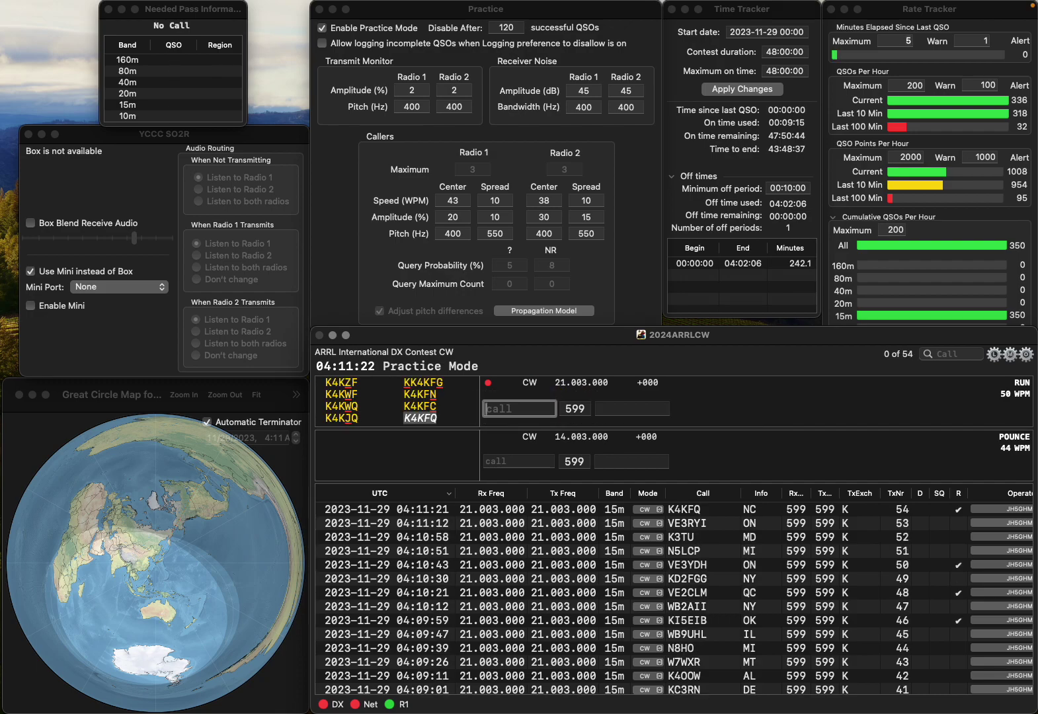
text(k5en)
key(space)
text(ar)
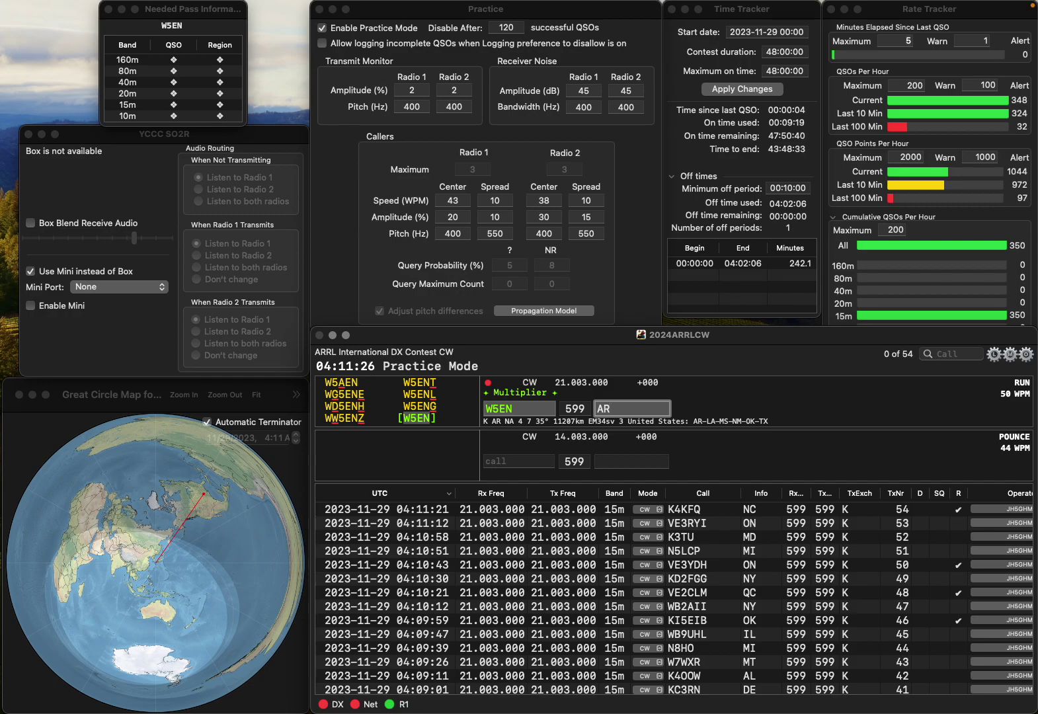
key(Return)
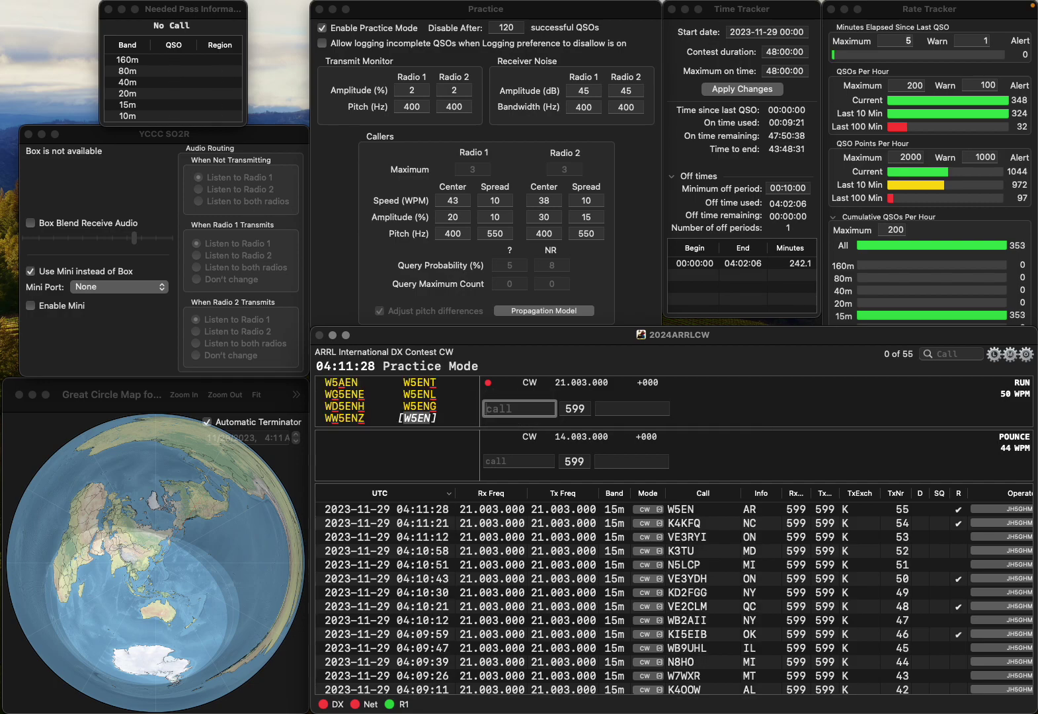
text(KM4X)
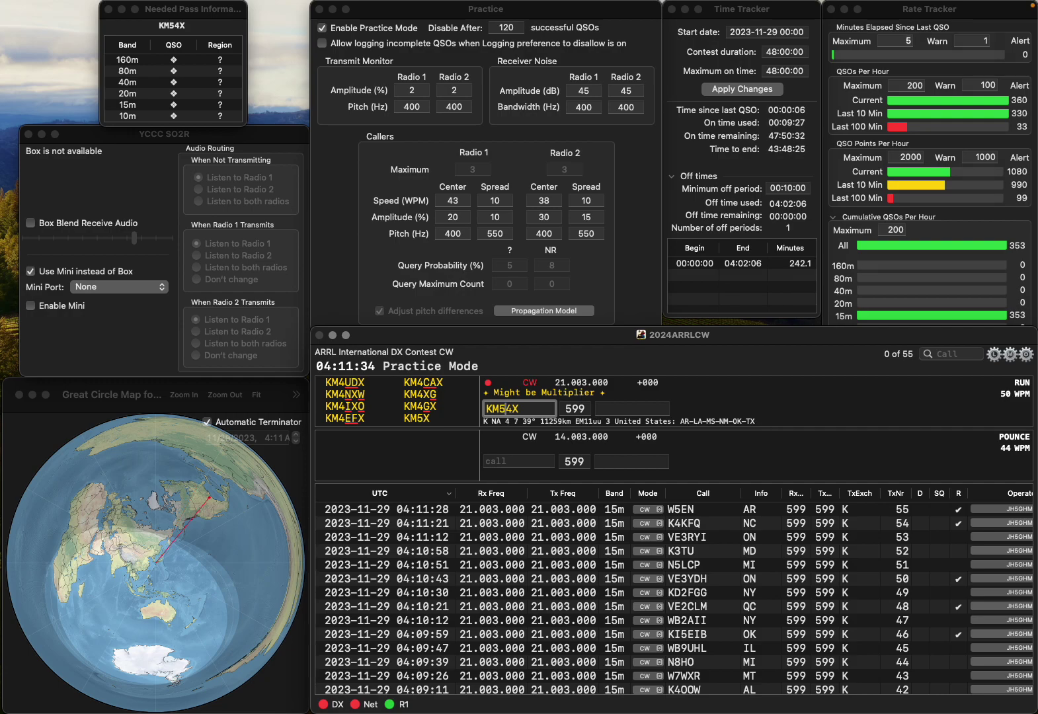
key(Delete)
text(5)
key(Return)
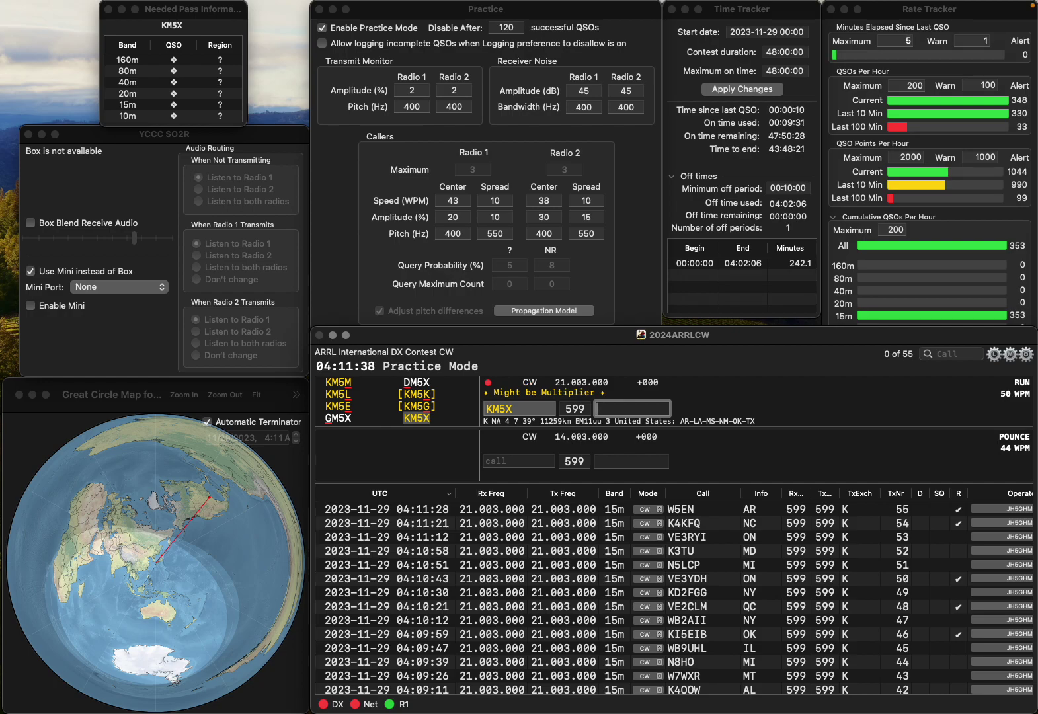
text(OK)
key(Return)
text(KI5KO)
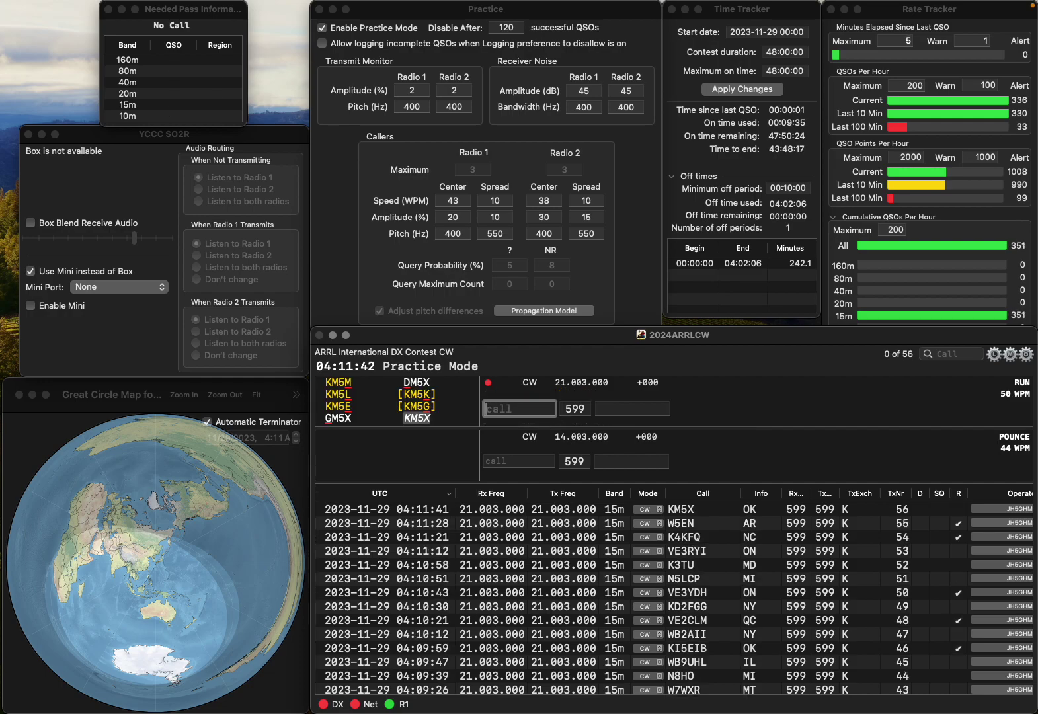
text(I)
key(Return)
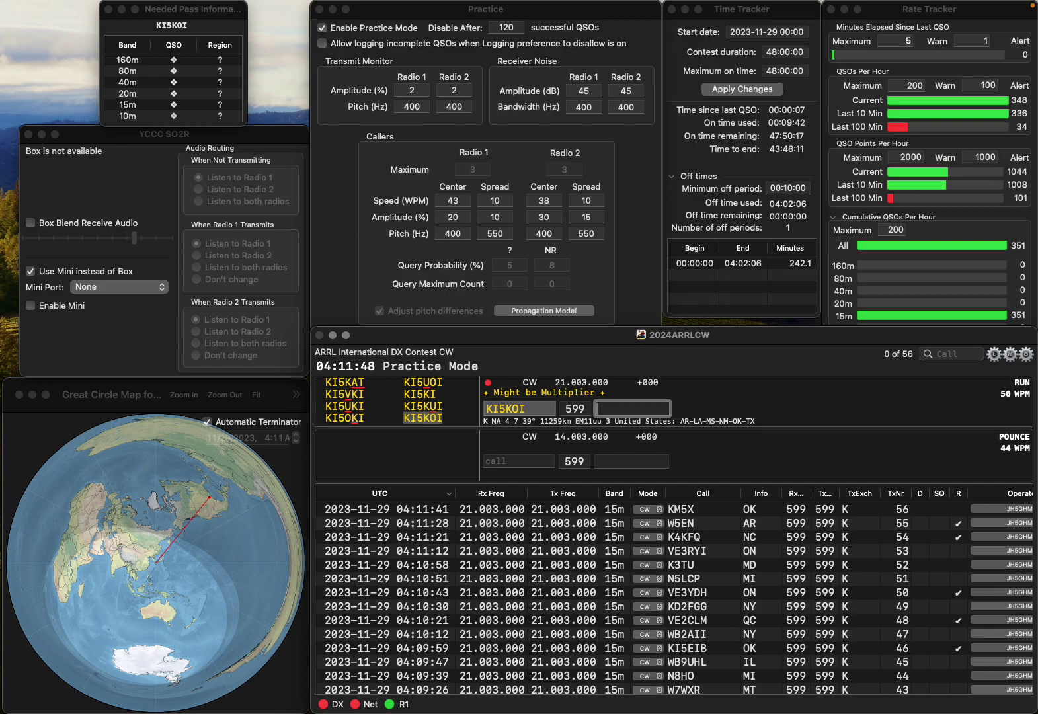
text(R)
key(Return)
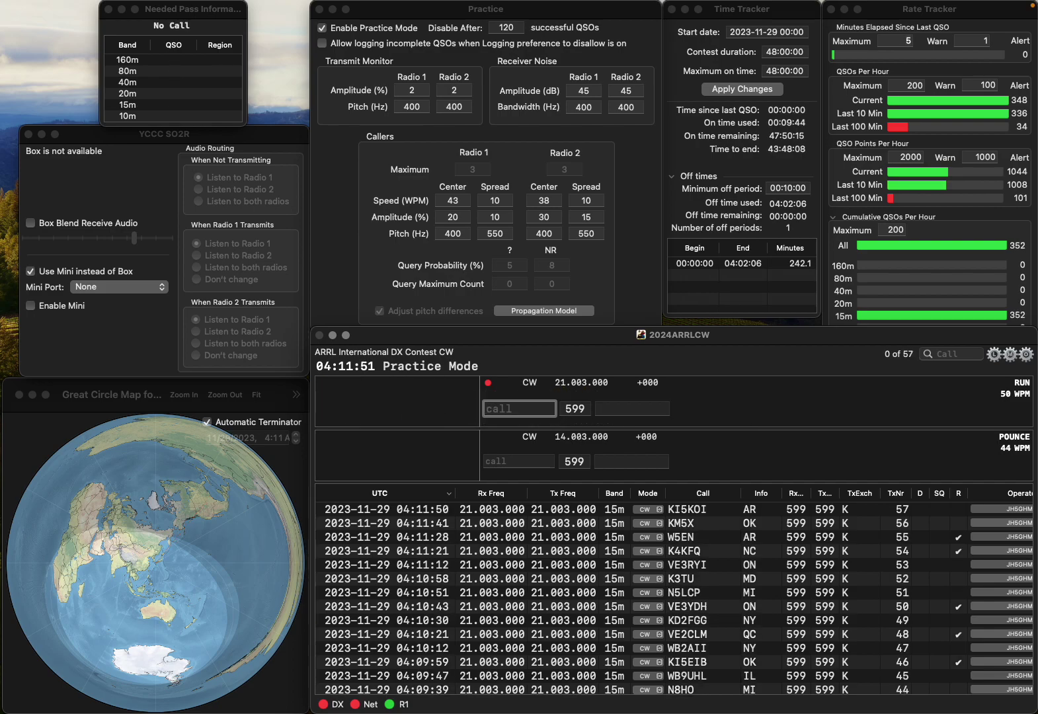
Log a 15 m CW contact with KE5DG on the run radio, with received exchange LA.
text(KE5BG)
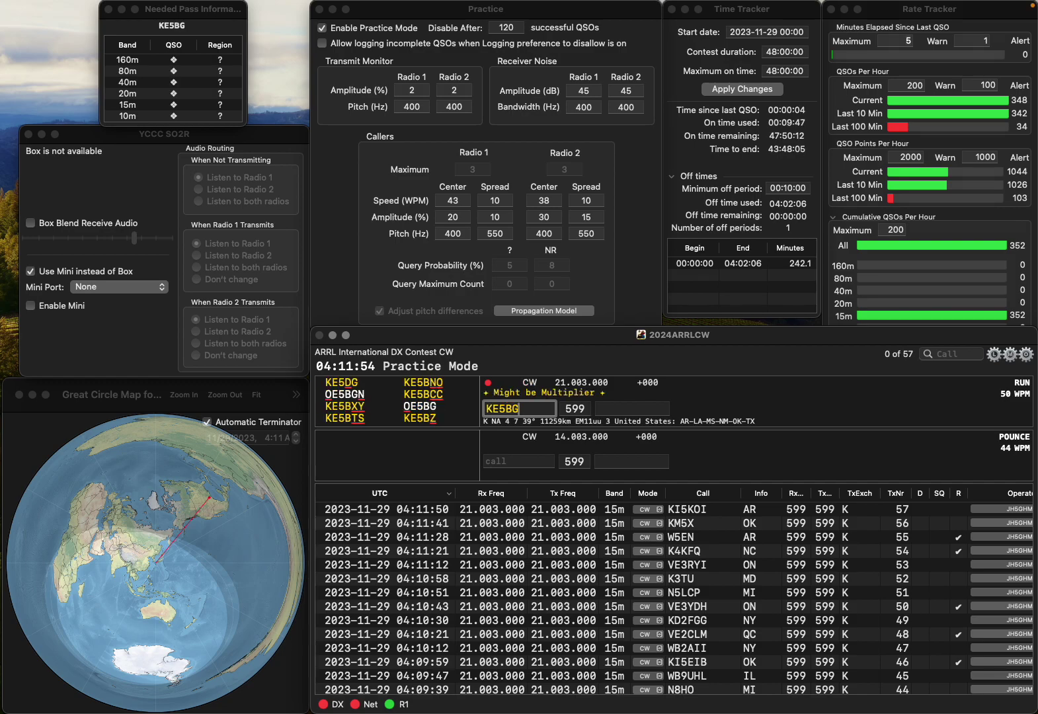
key(BackSpace)
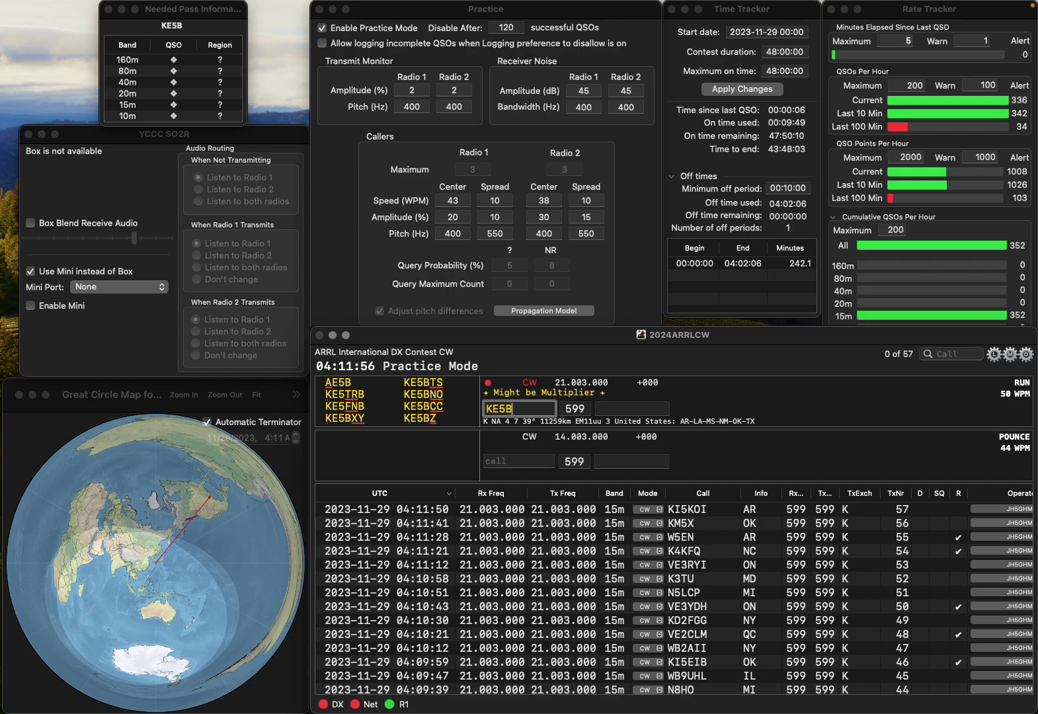
text(G)
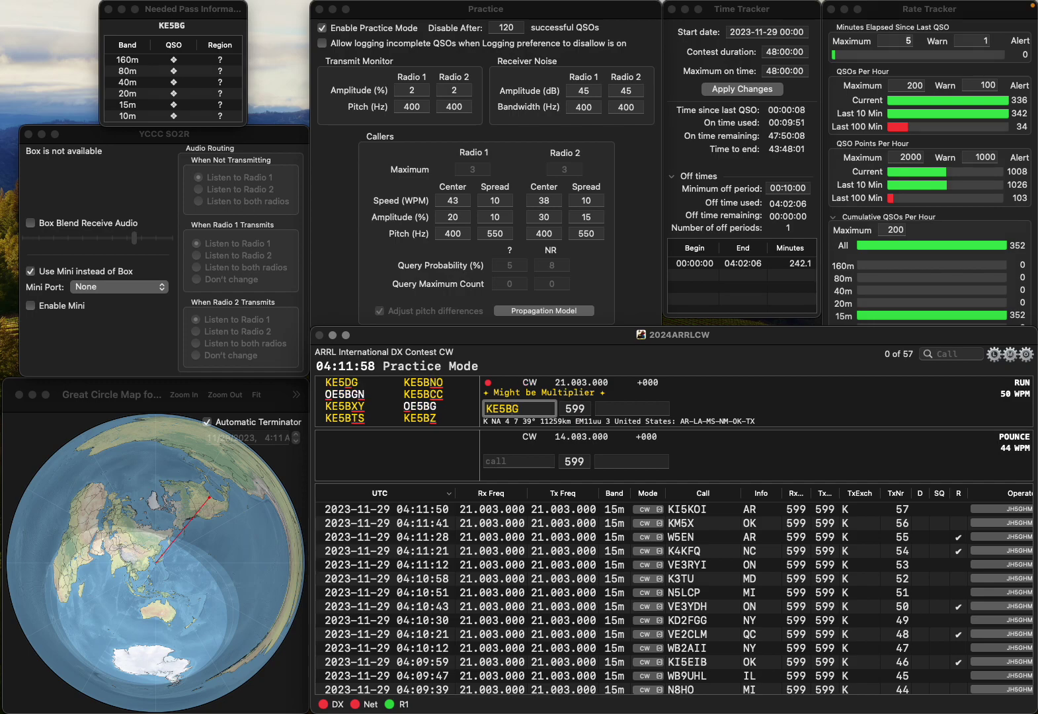
key(BackSpace)
key(BackSpace)
text(DG)
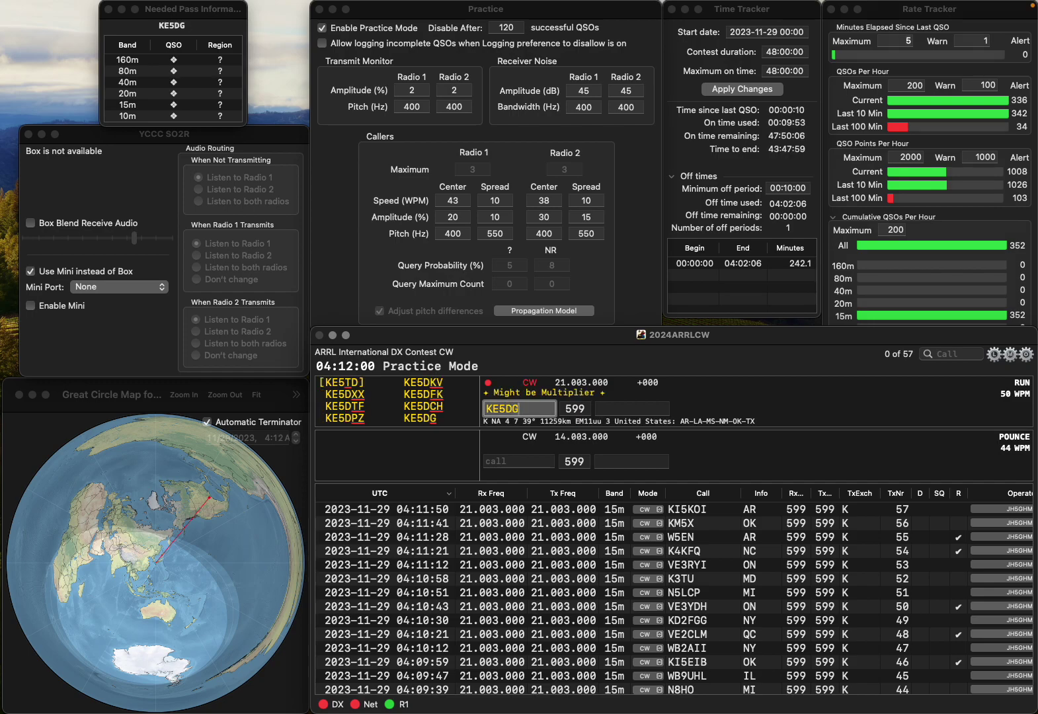
key(Tab)
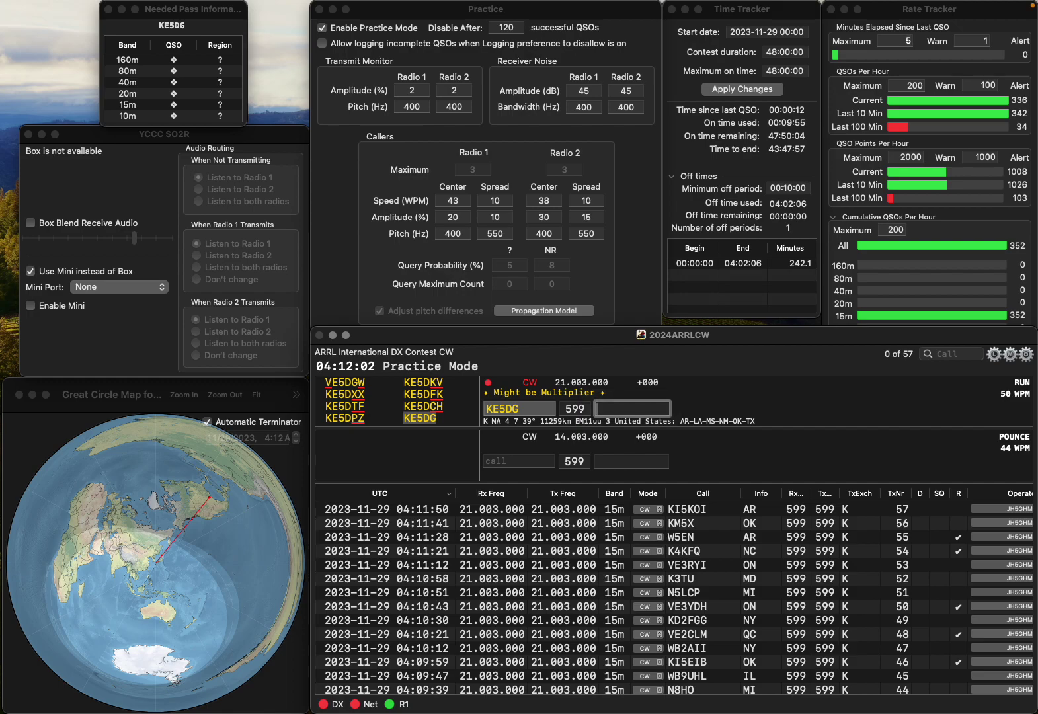
text(la)
key(Return)
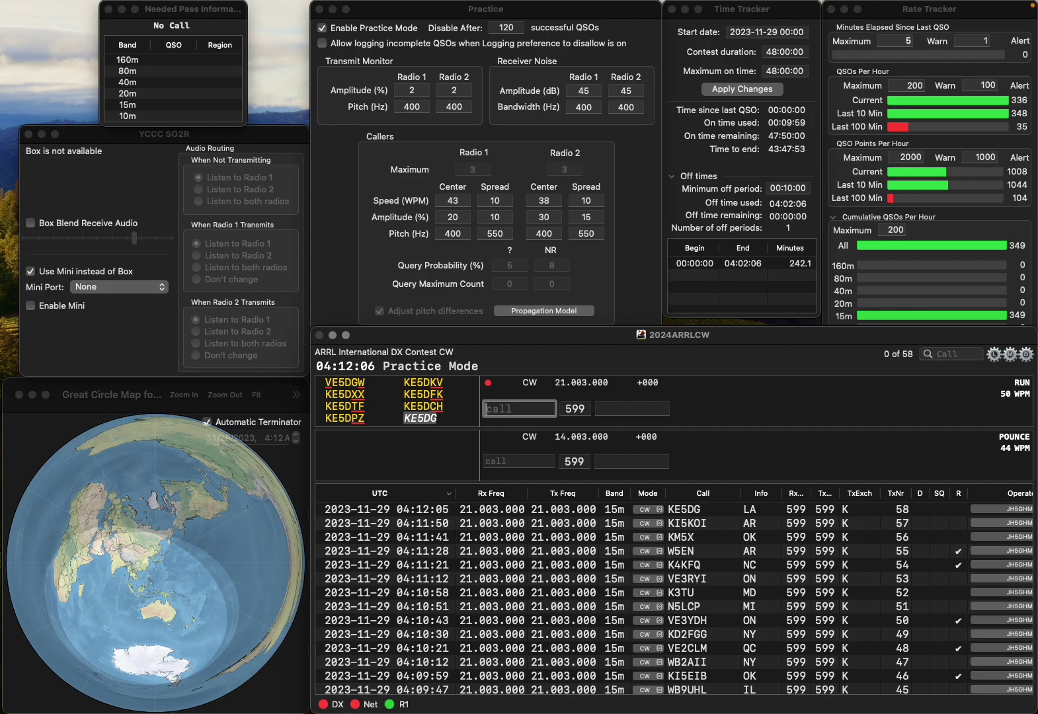
text(nn)
key(BackSpace)
text(a4ba)
key(space)
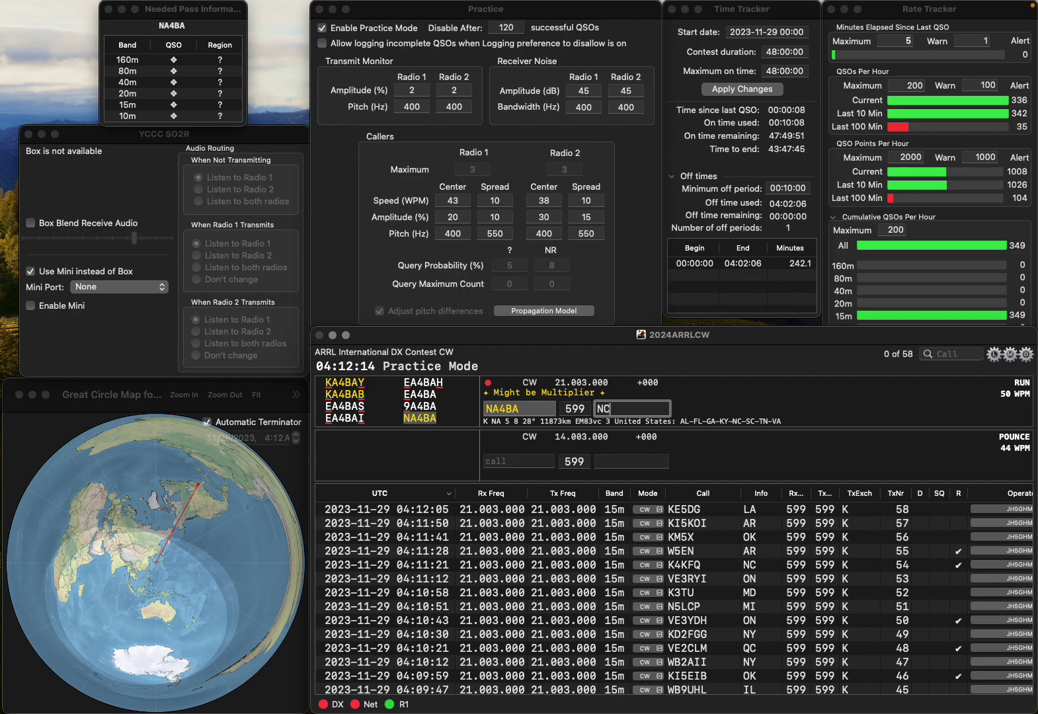
key(Return)
text(KAR)
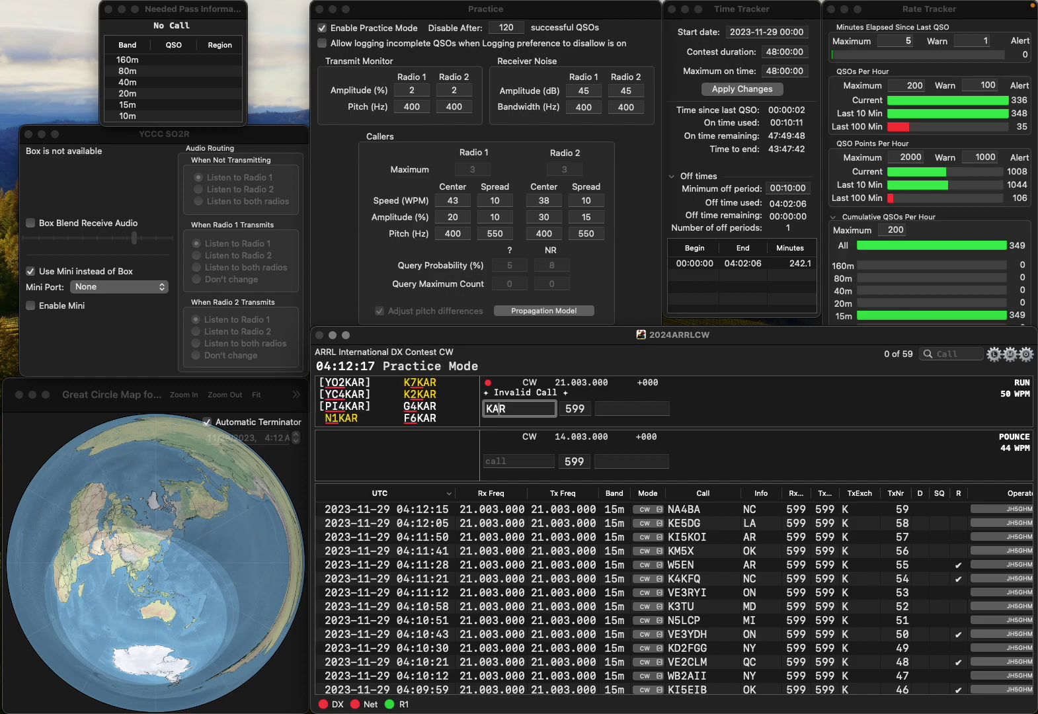
key(BackSpace)
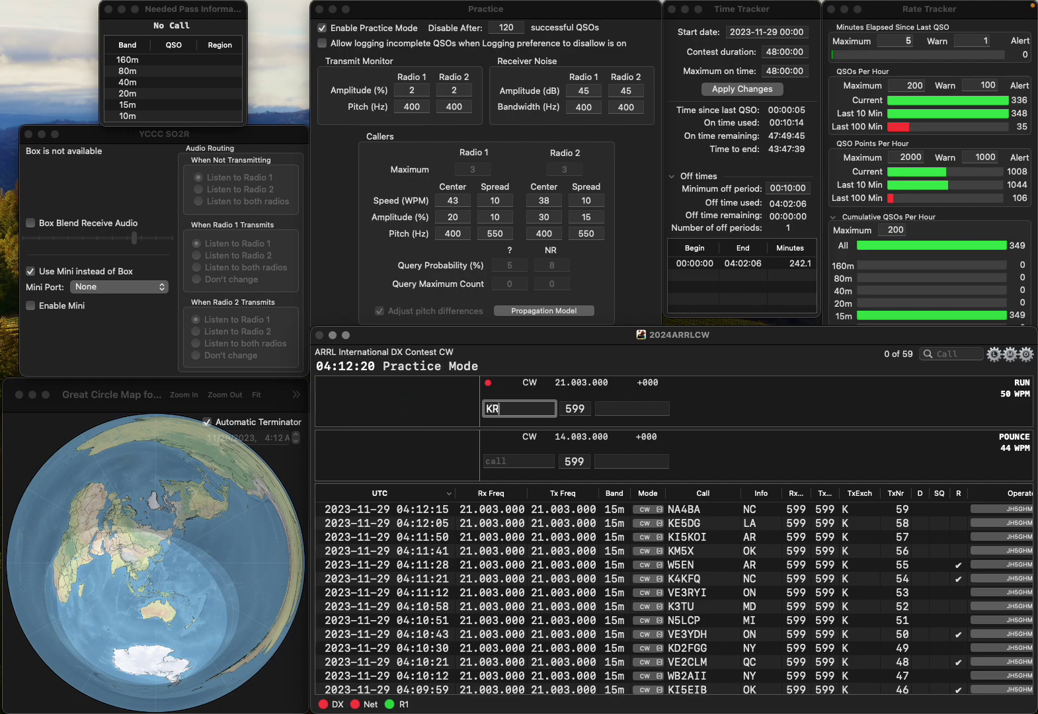
text(1A)
key(space)
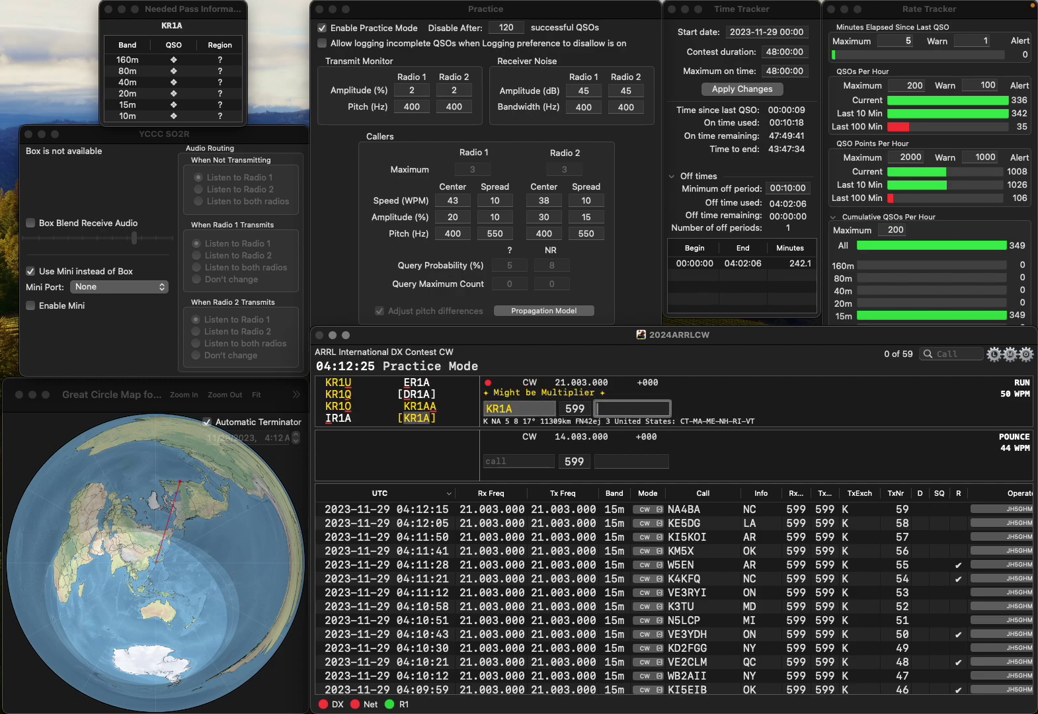
text(RI)
key(Return)
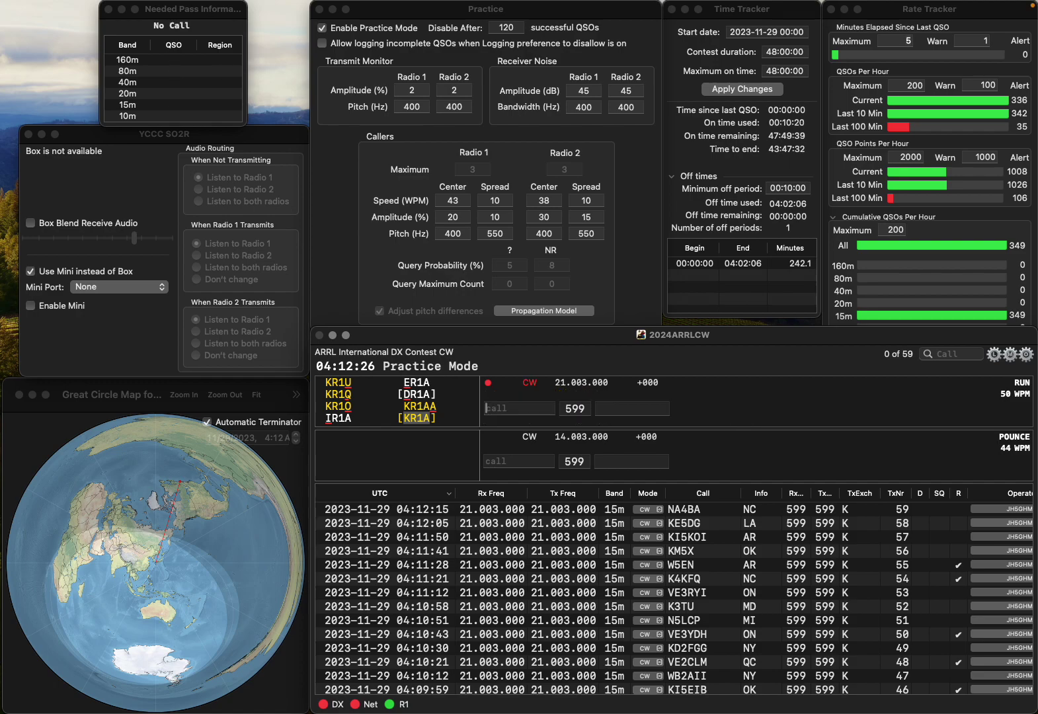
Log a 15 m CW contact with N4IDX on the run radio, with received exchange TN.
text(N4)
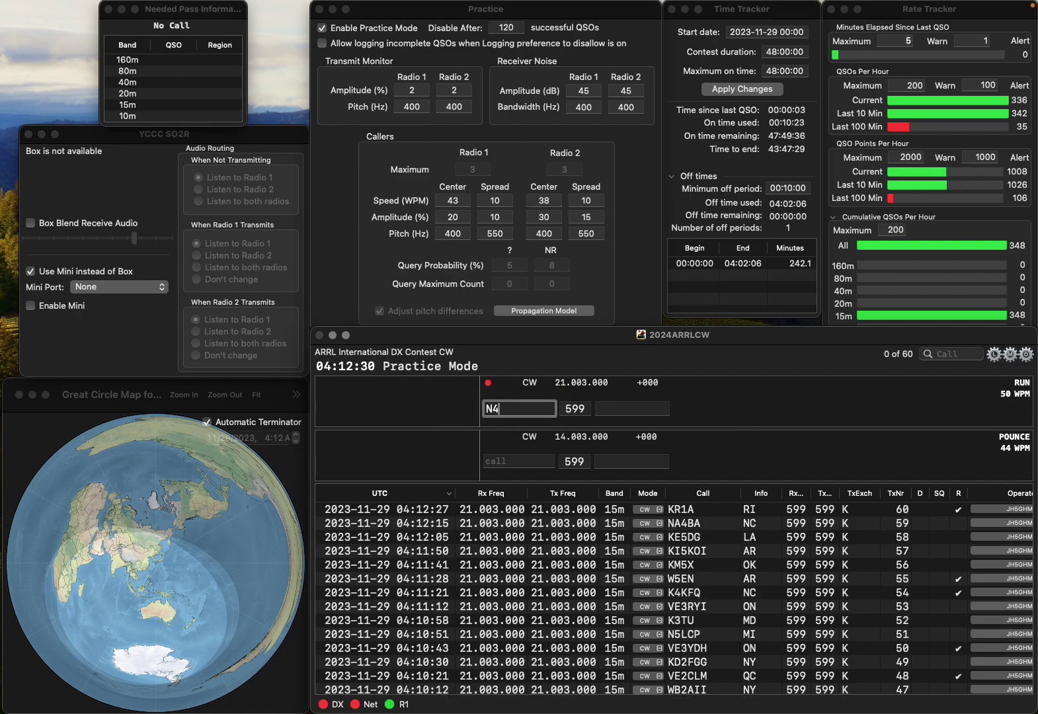
text(IDX)
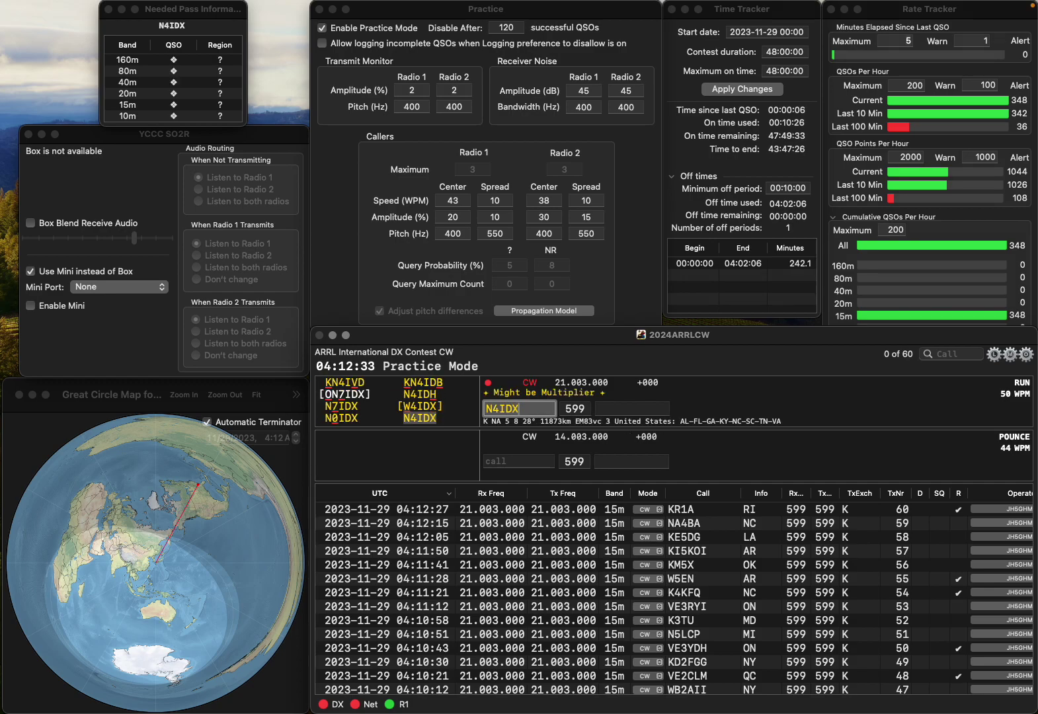
key(space)
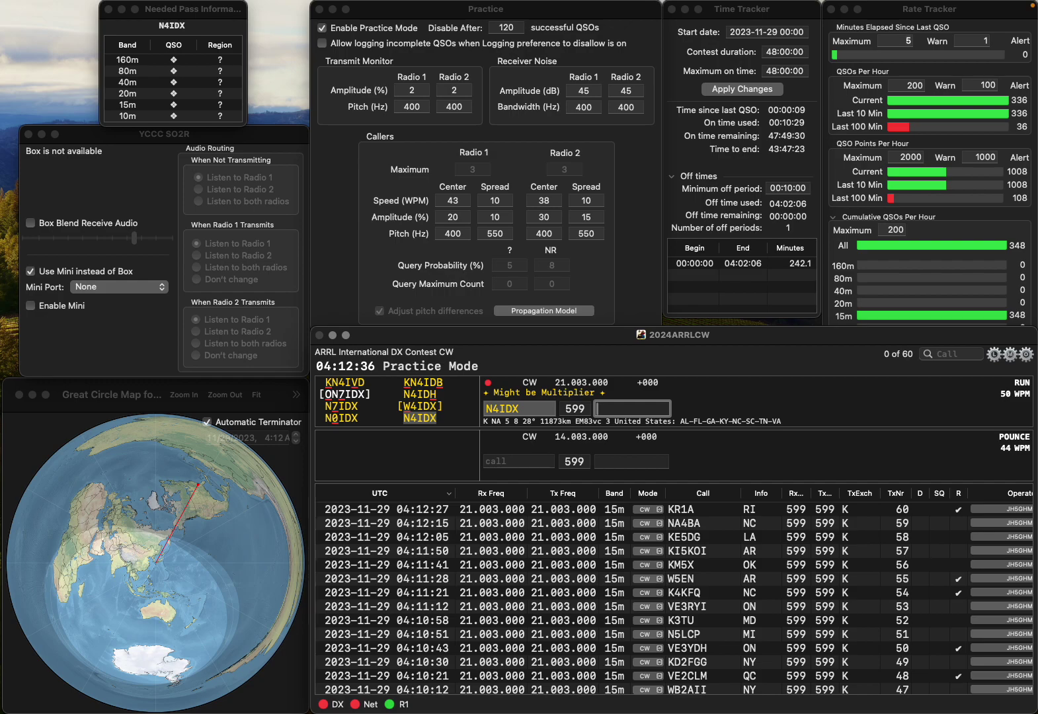
text(N)
key(Return)
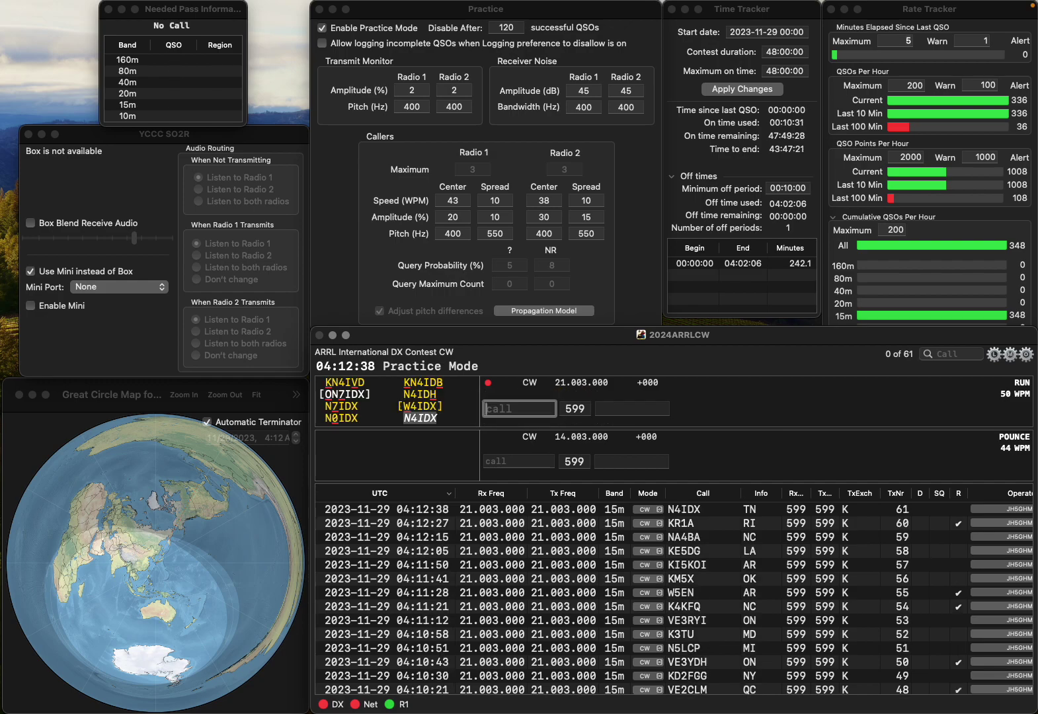
text(N6UWQ)
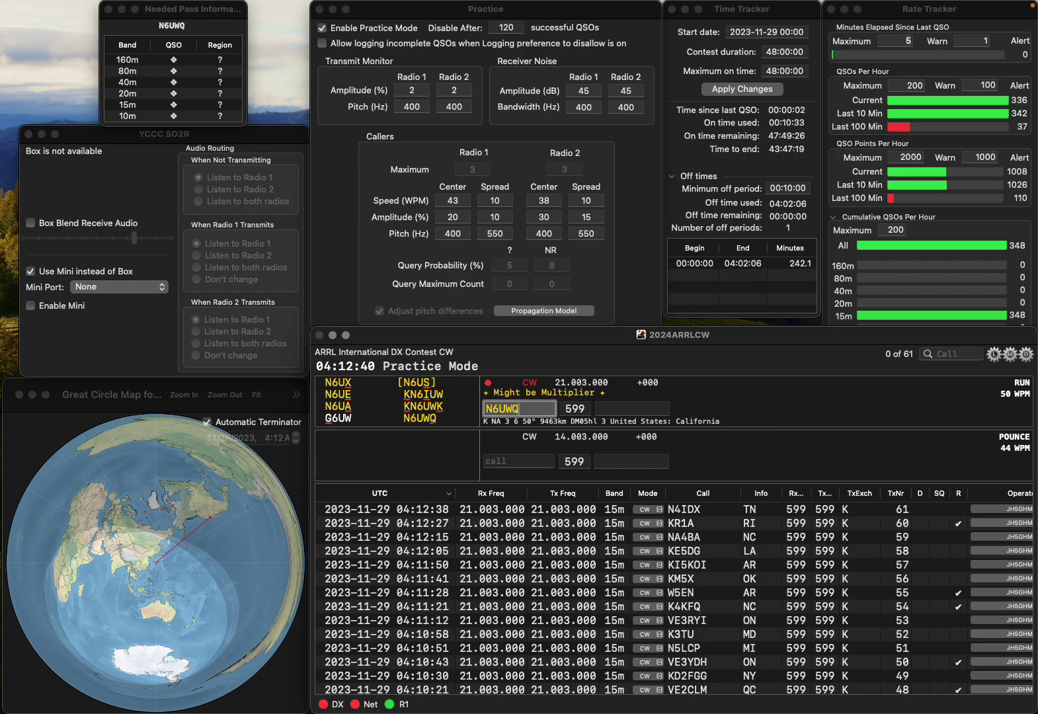
key(Return)
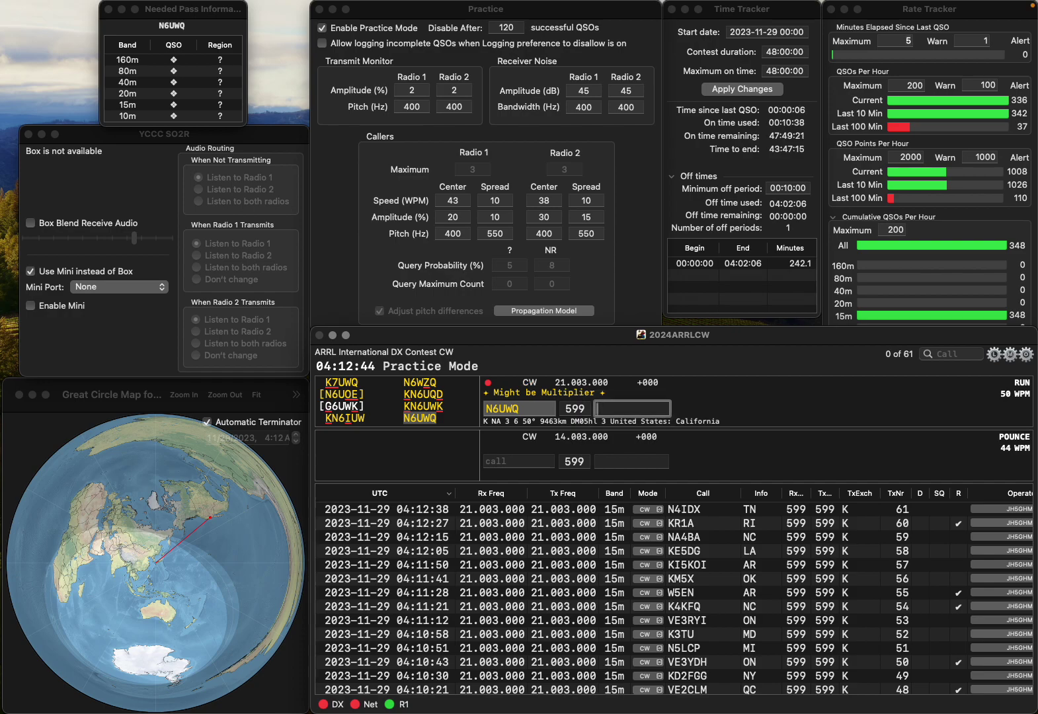
text(CA)
key(Return)
text(K5DD)
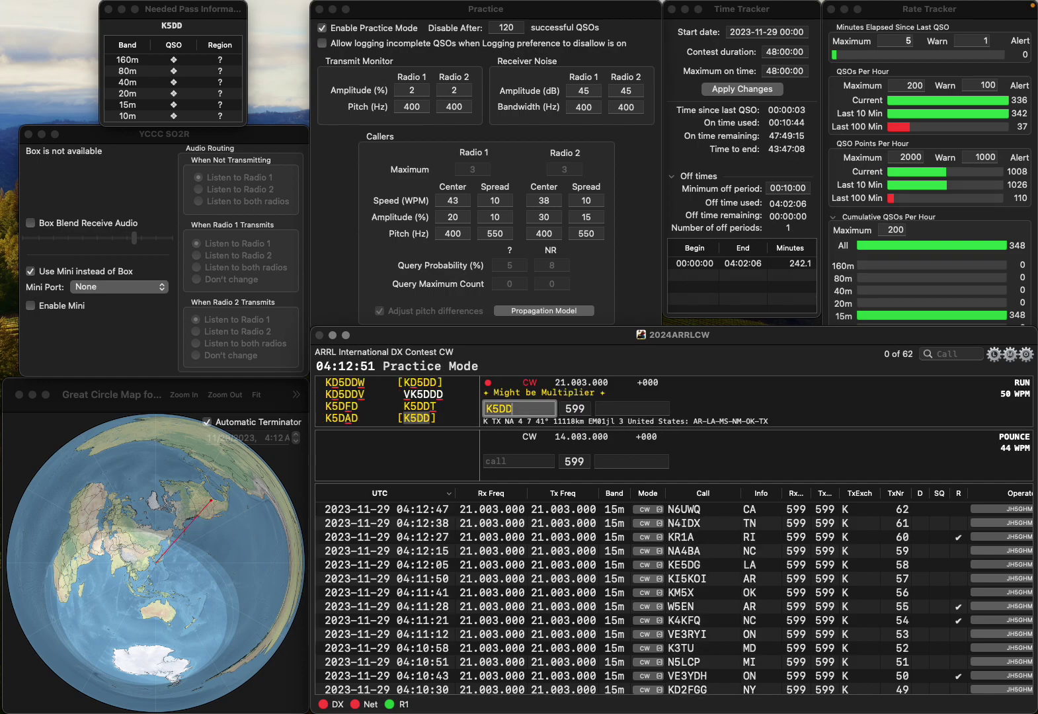
key(Return)
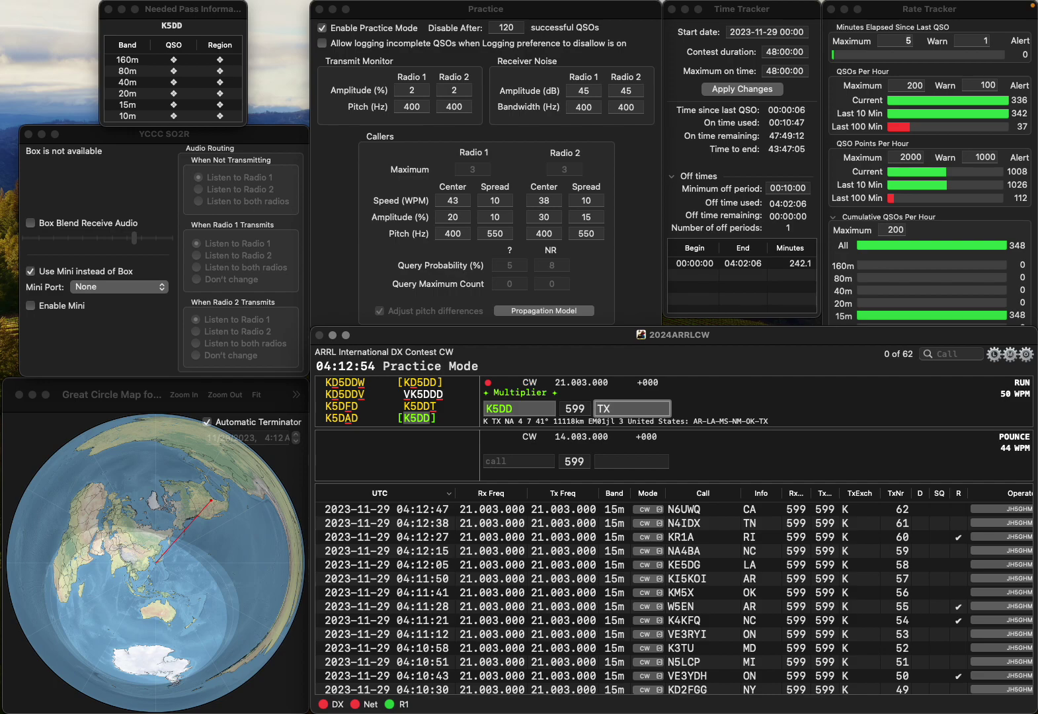
key(Return)
text(W4FAR)
key(Tab)
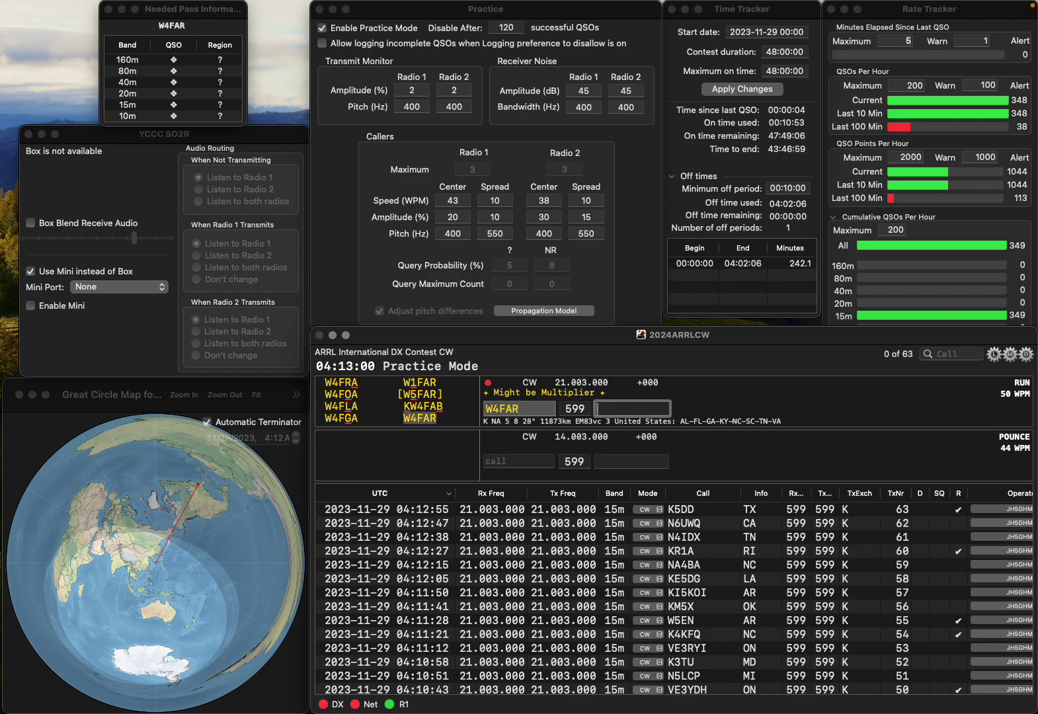
text(SC)
key(Return)
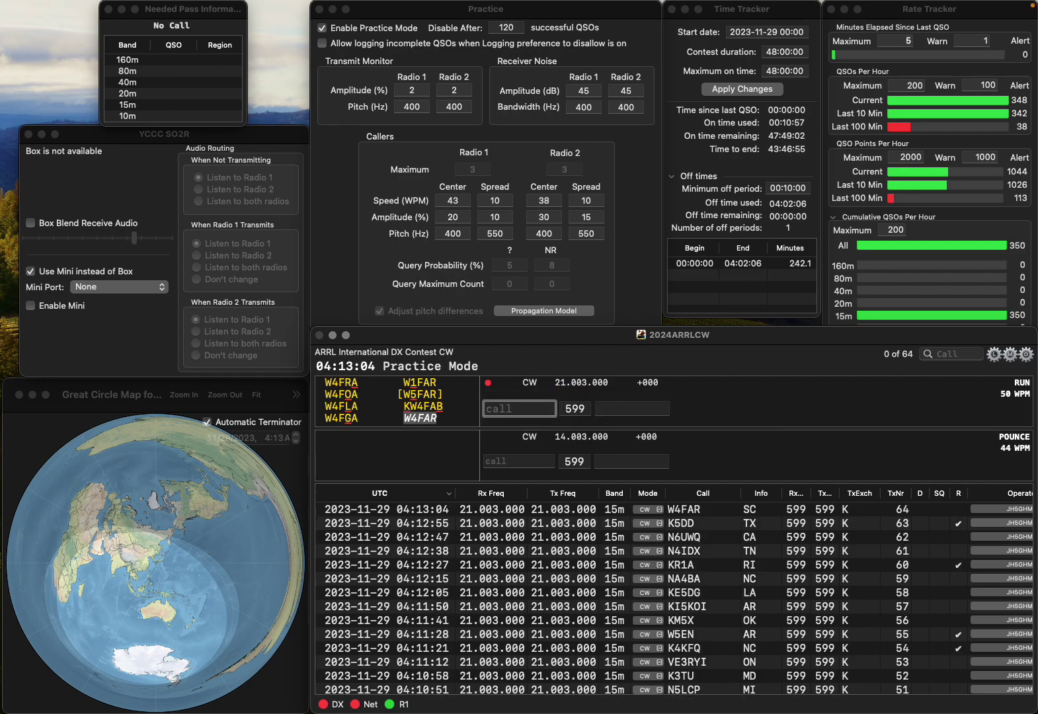
text(W7WSV)
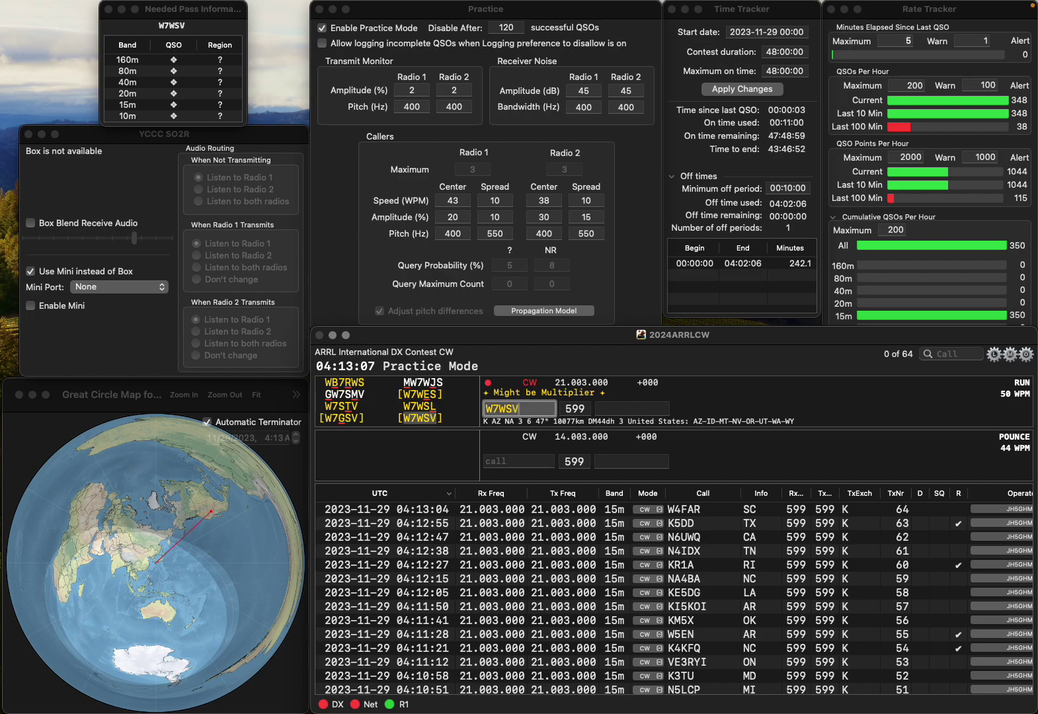
key(Return)
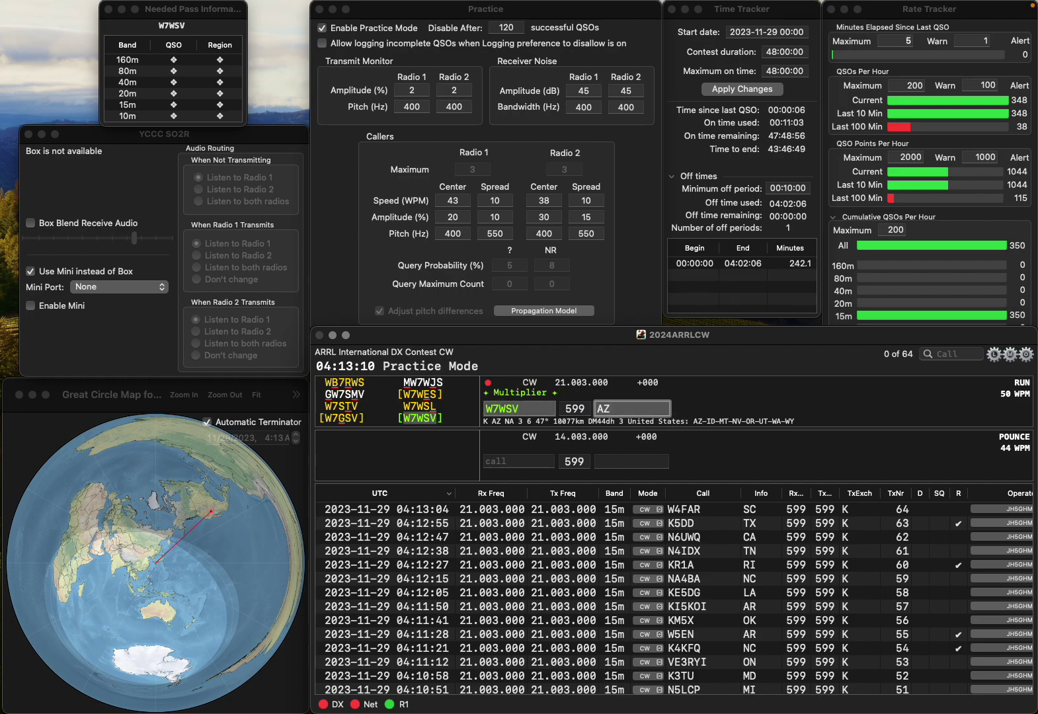
key(Return)
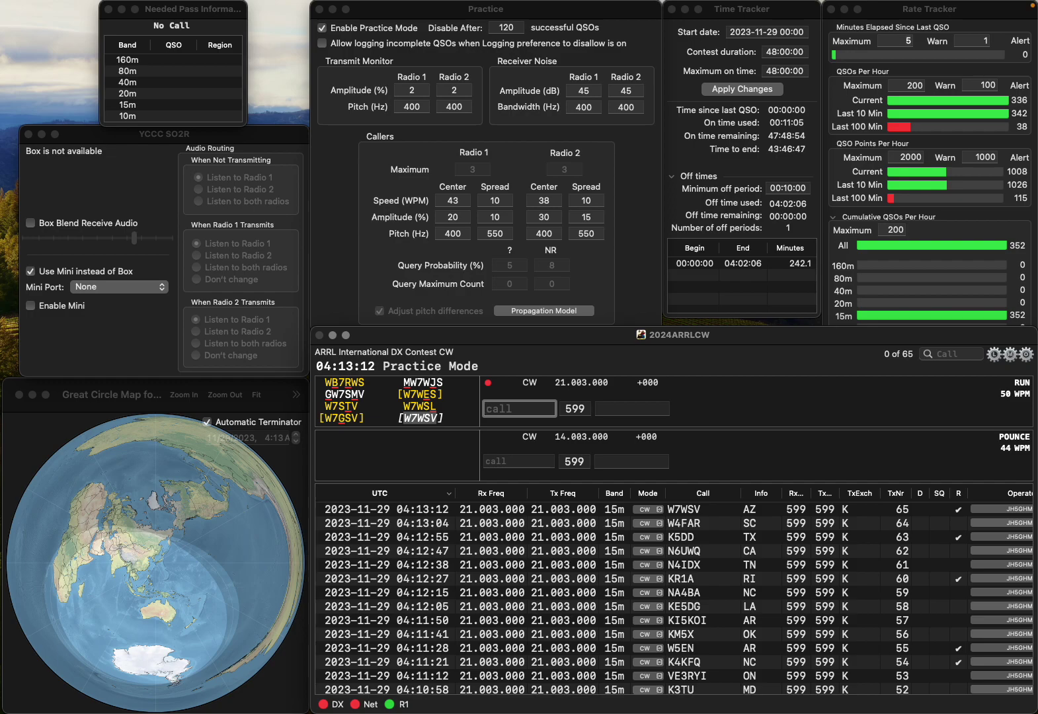
text(AG9S)
key(space)
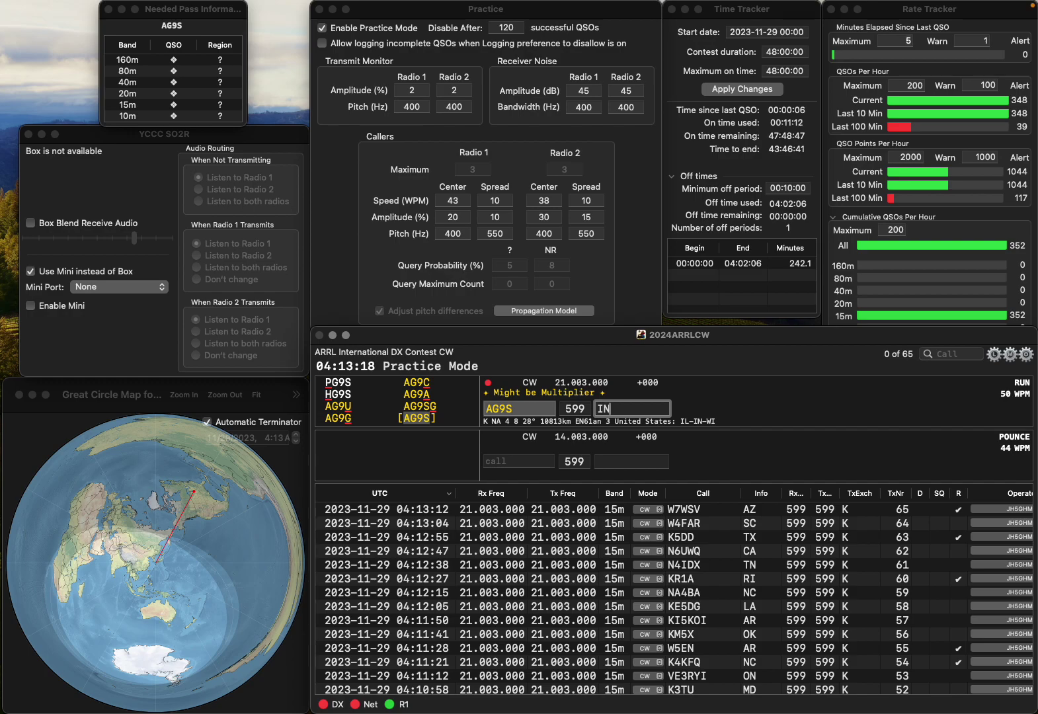
key(Return)
Log a 15 m CW contact with VA7HUM on the run radio, with received exchange BC.
text(VA7SUM)
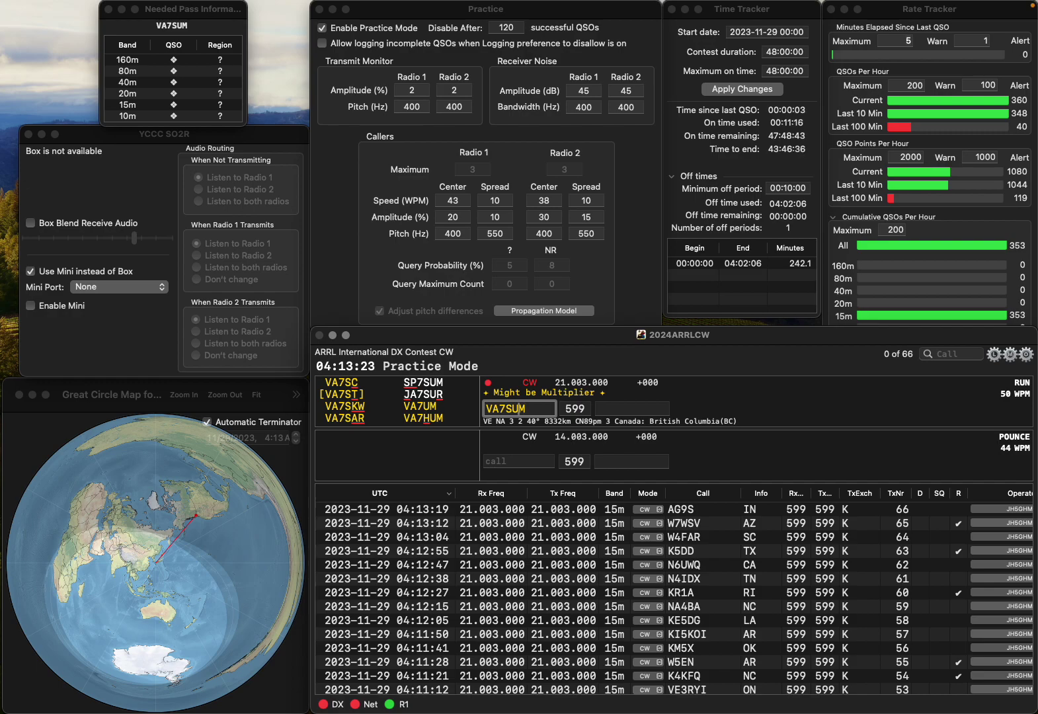
key(BackSpace)
text(H)
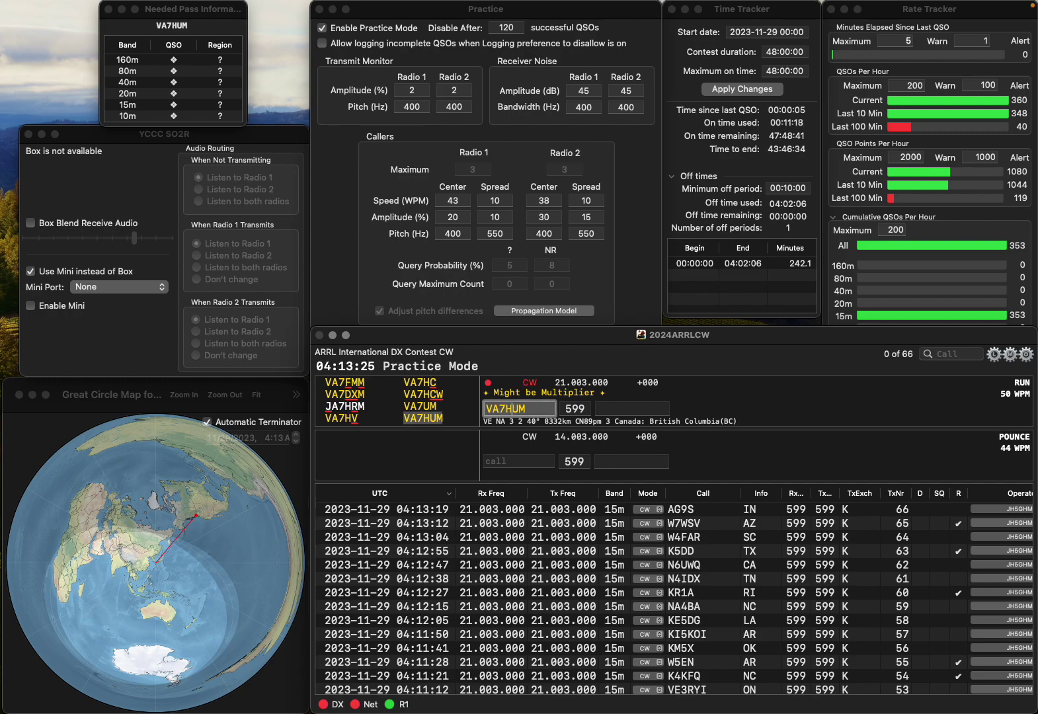
key(Tab)
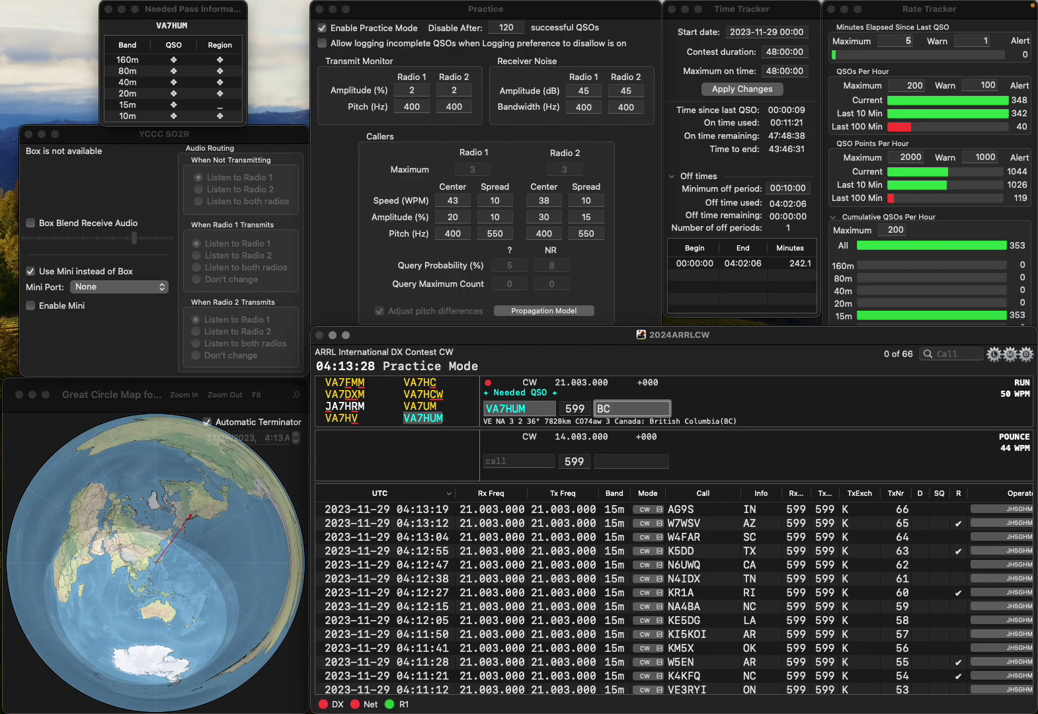
key(Return)
text(K)
key(BackSpace)
text(WB7T)
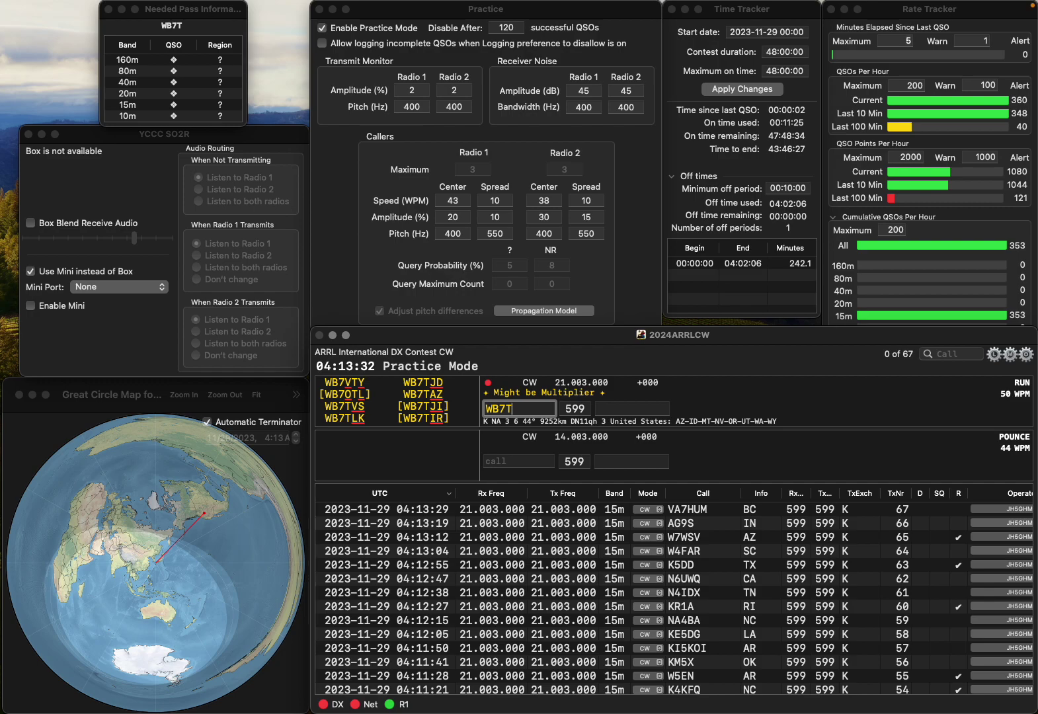
text(V)
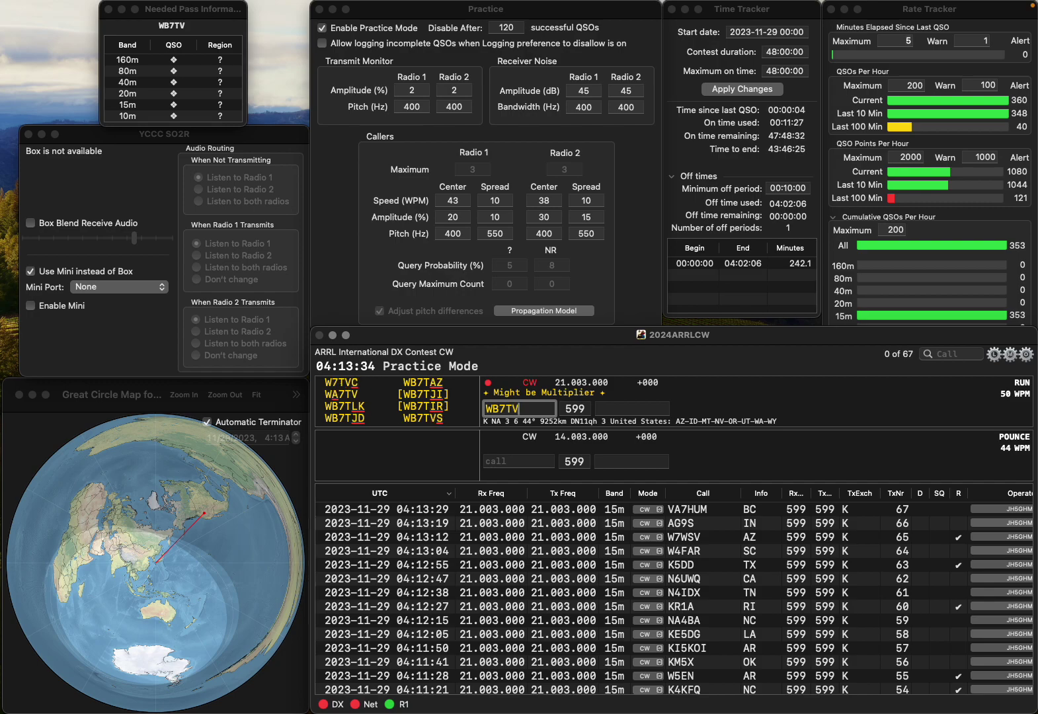
text(S)
click(632, 408)
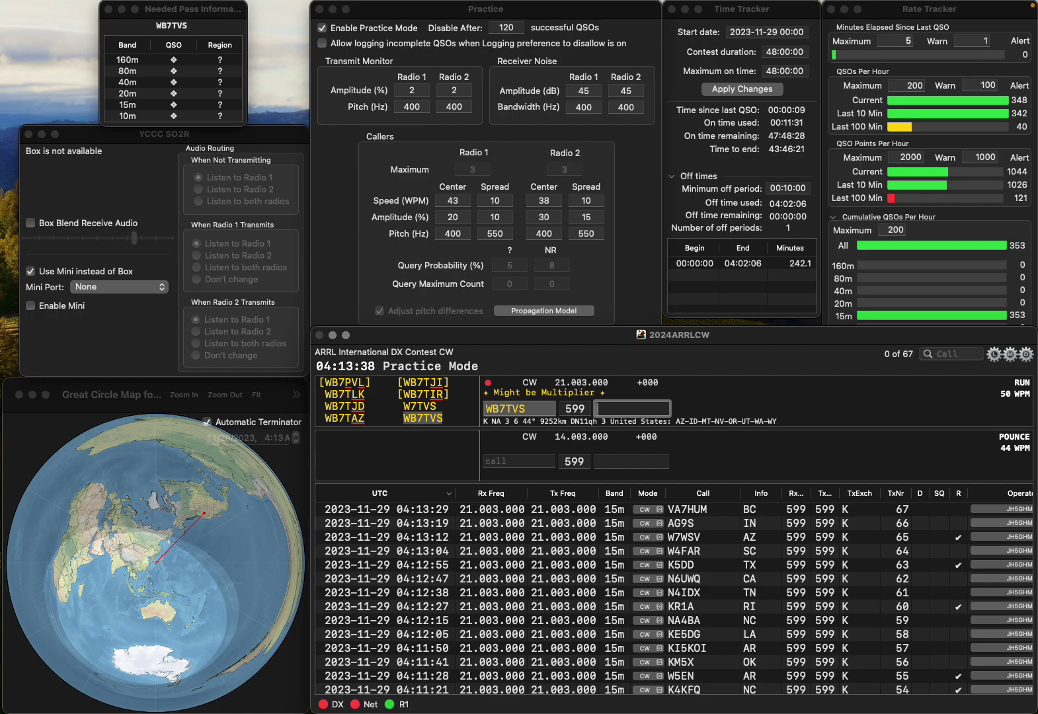
key(Return)
text(KB9)
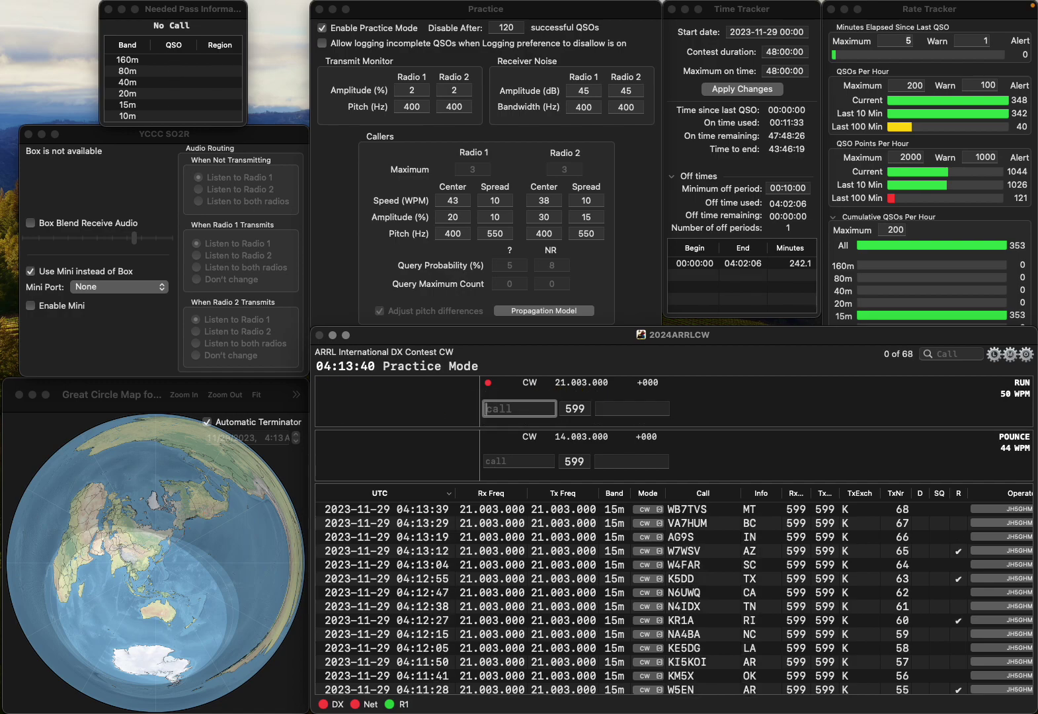
text(LLD)
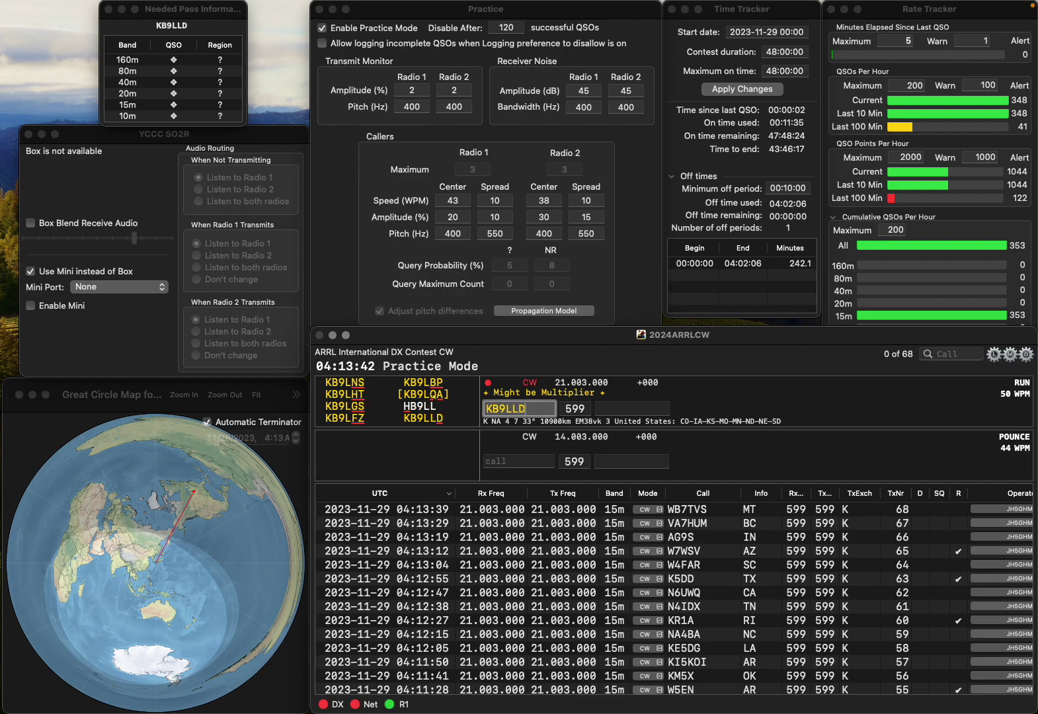
key(Tab)
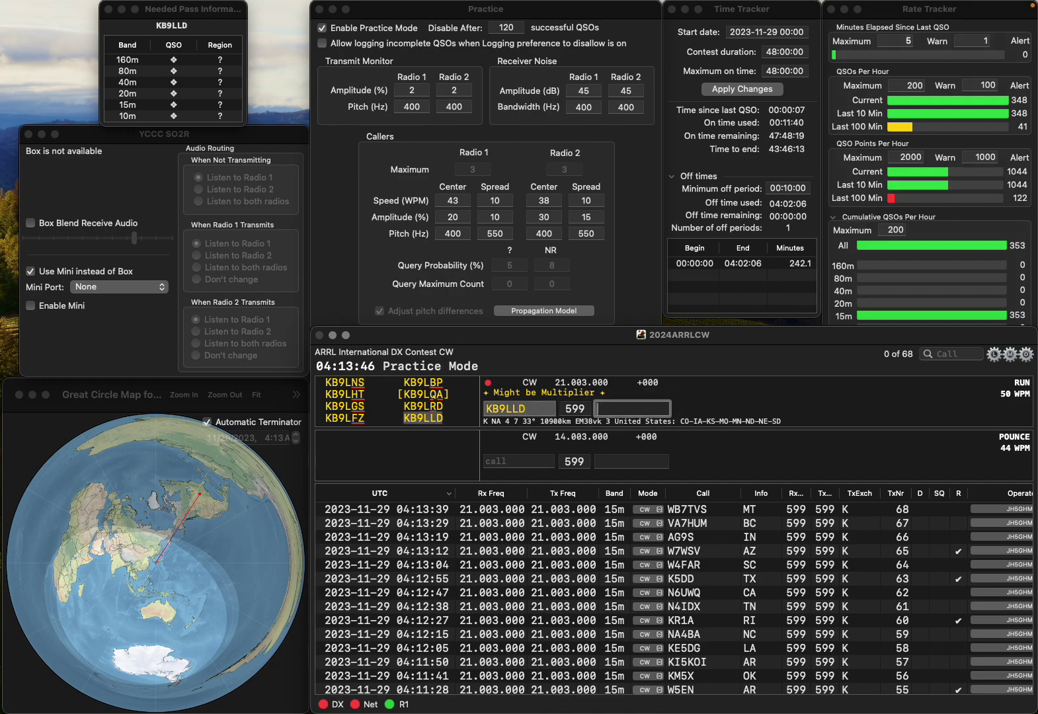
key(Return)
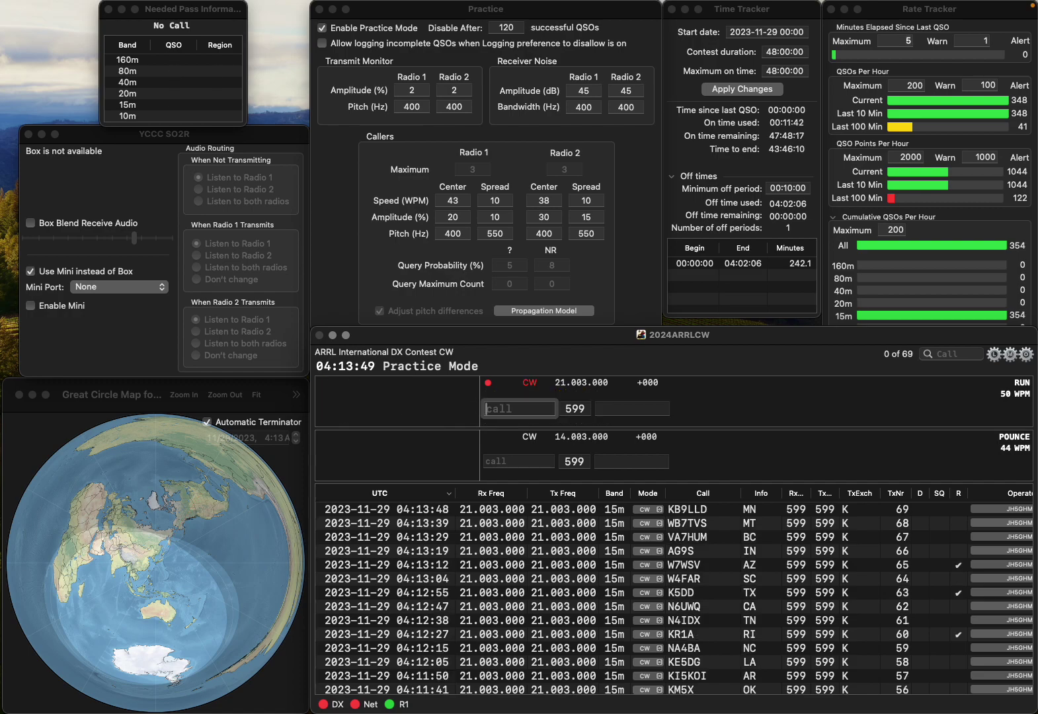
text(KD8)
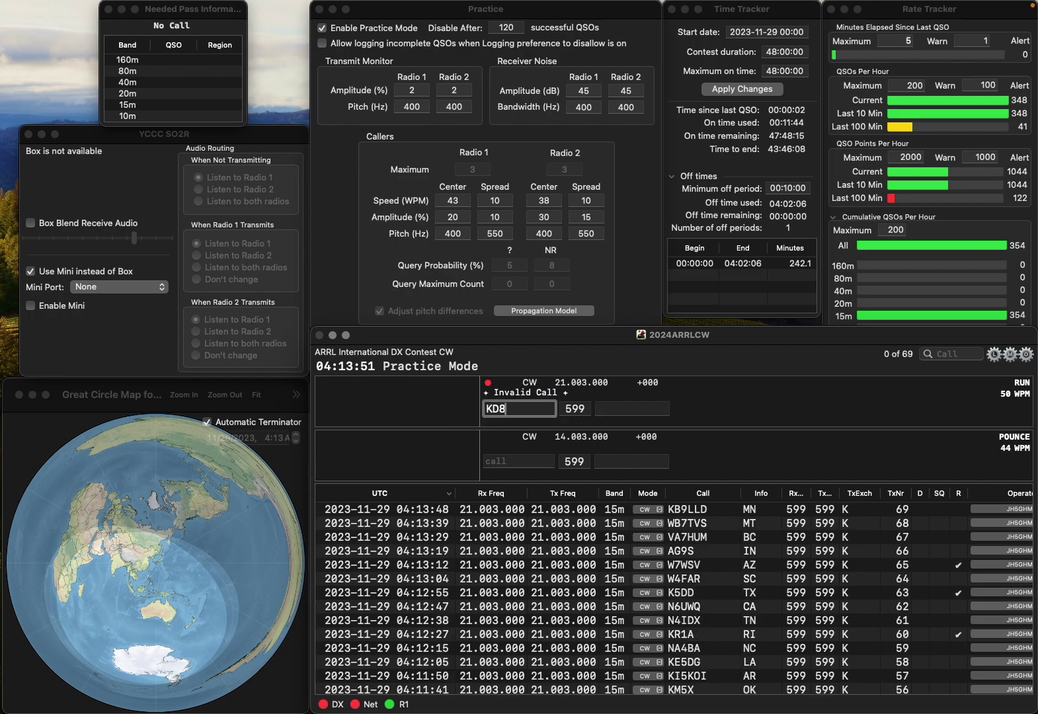
text(VIN)
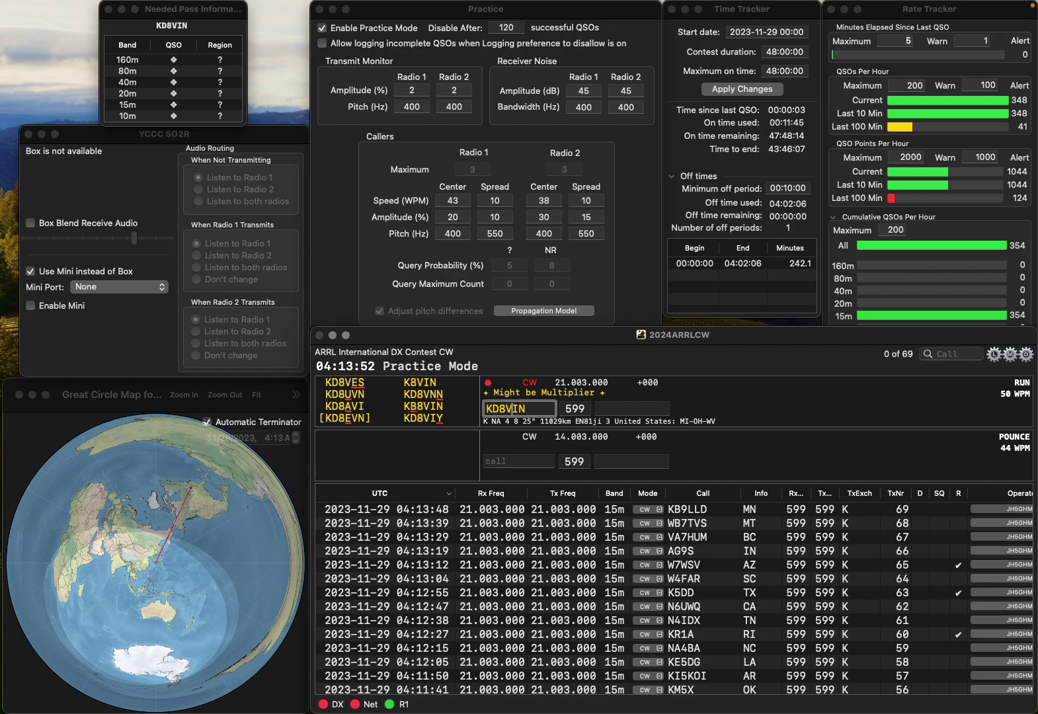
key(Delete)
text(B)
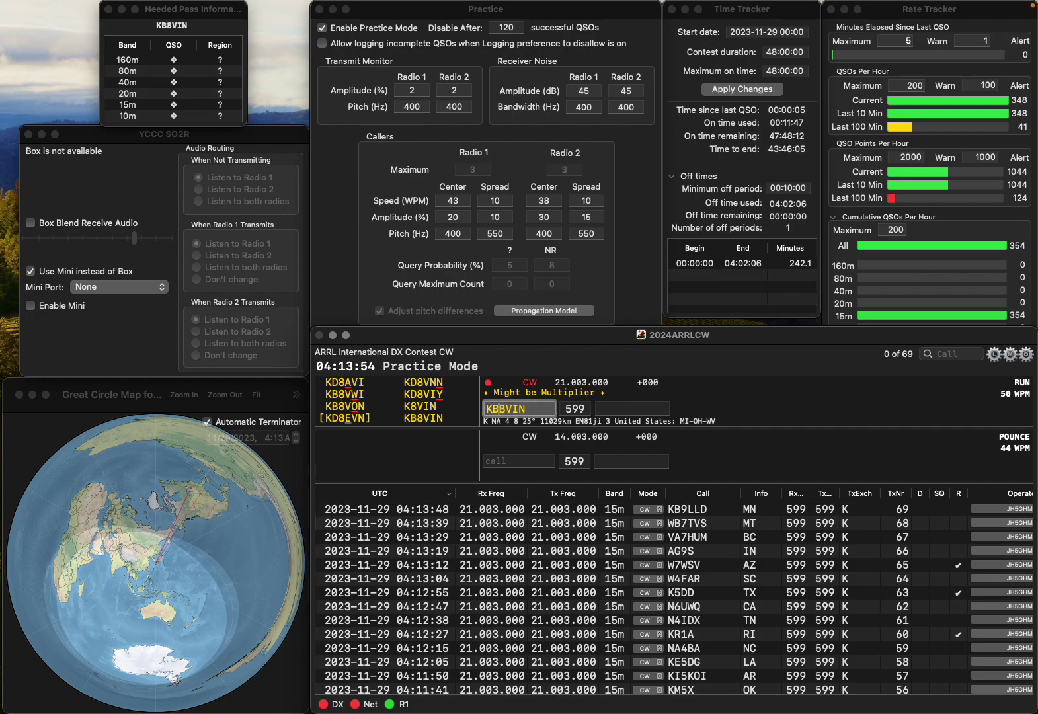
key(Tab)
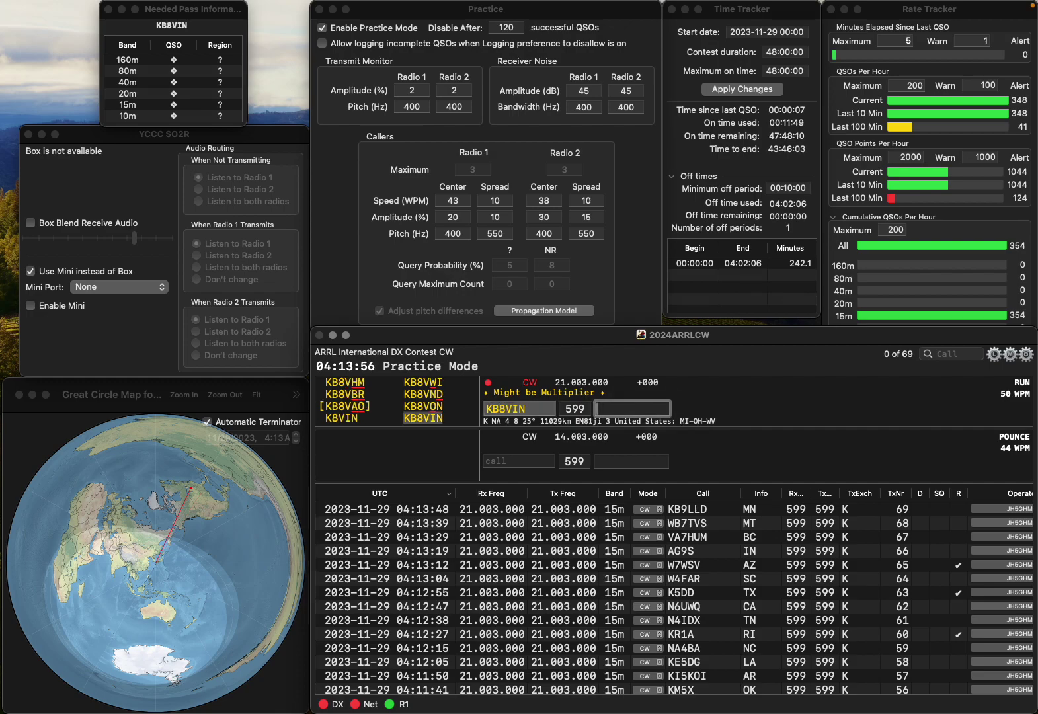
text(WV)
key(Return)
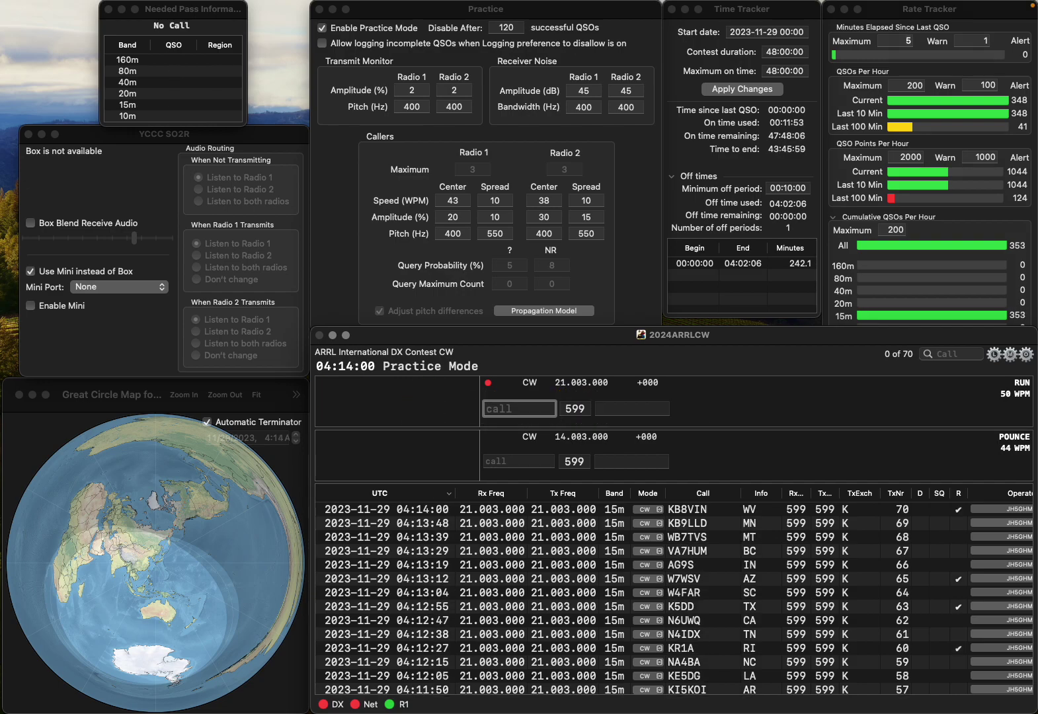
text(WM)
key(BackSpace)
text(3)
text(2MDK)
key(Return)
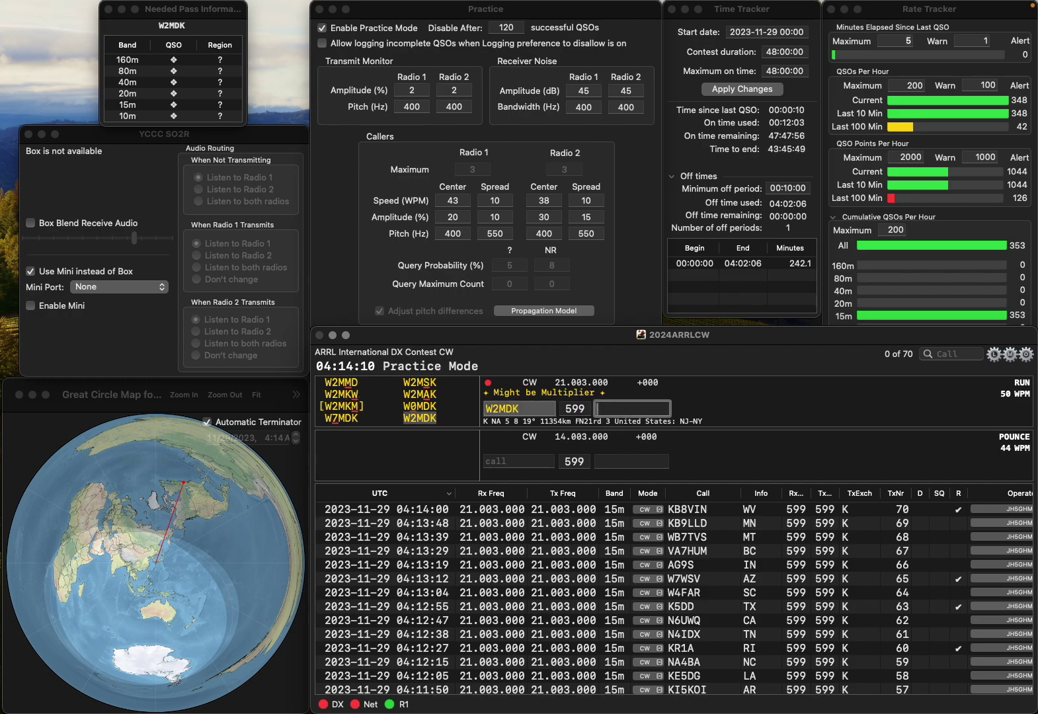
text(NJ)
key(Return)
Log a 15 m CW contact with KE8NLY on the run radio, with received exchange WV.
text(NHKE8NLY)
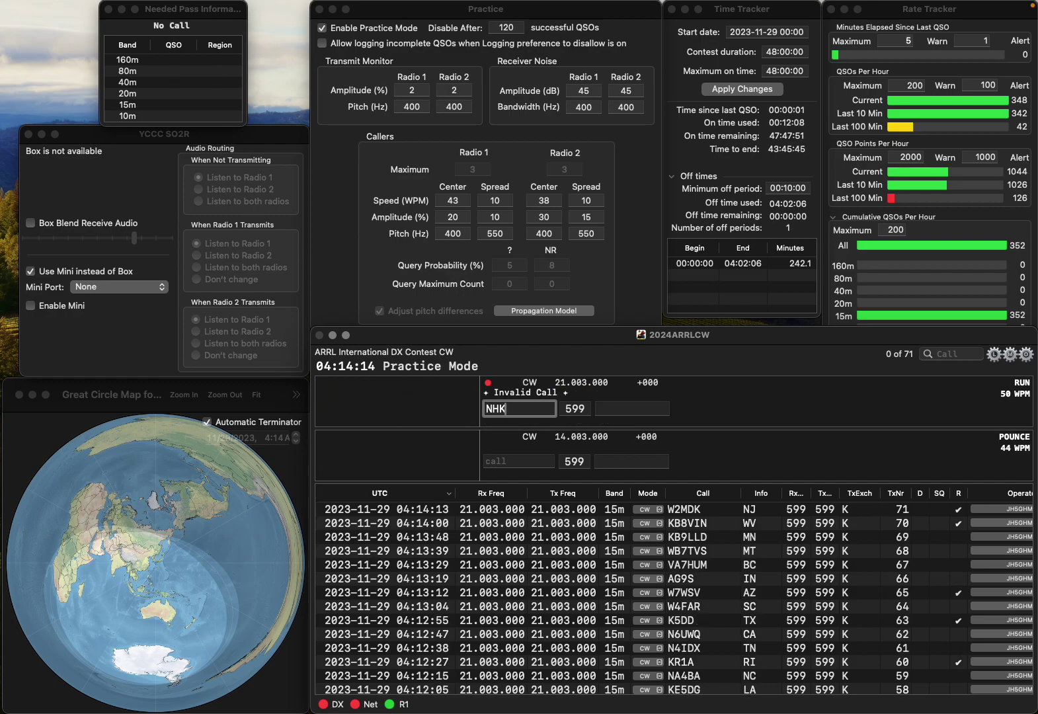
key(Home)
key(Delete)
key(Delete)
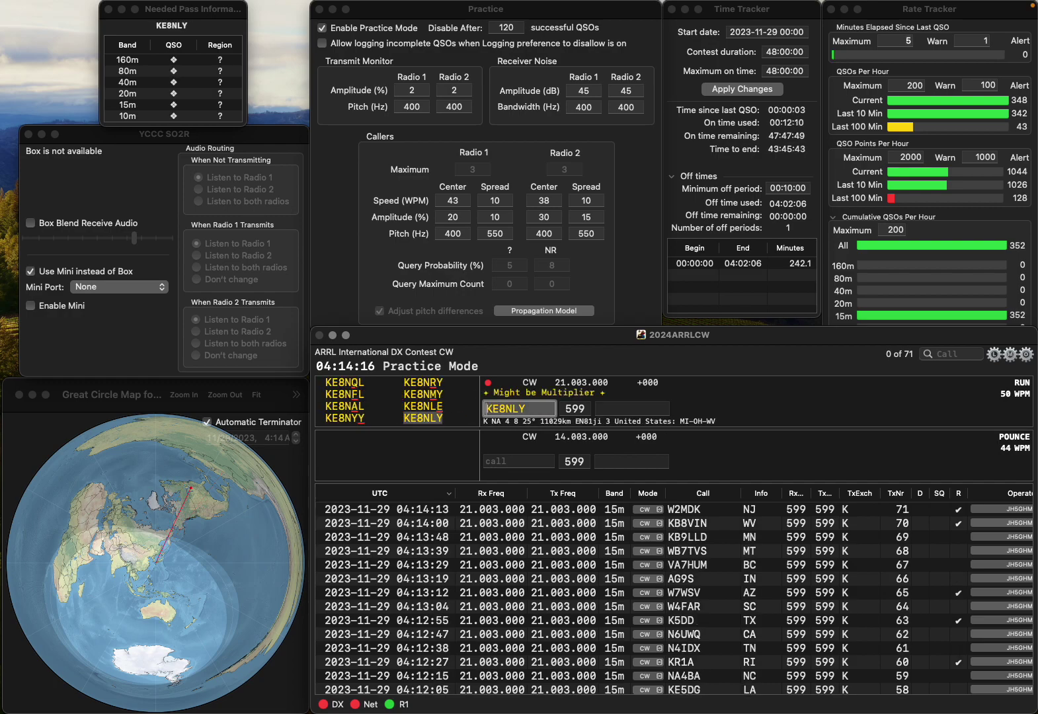
click(632, 408)
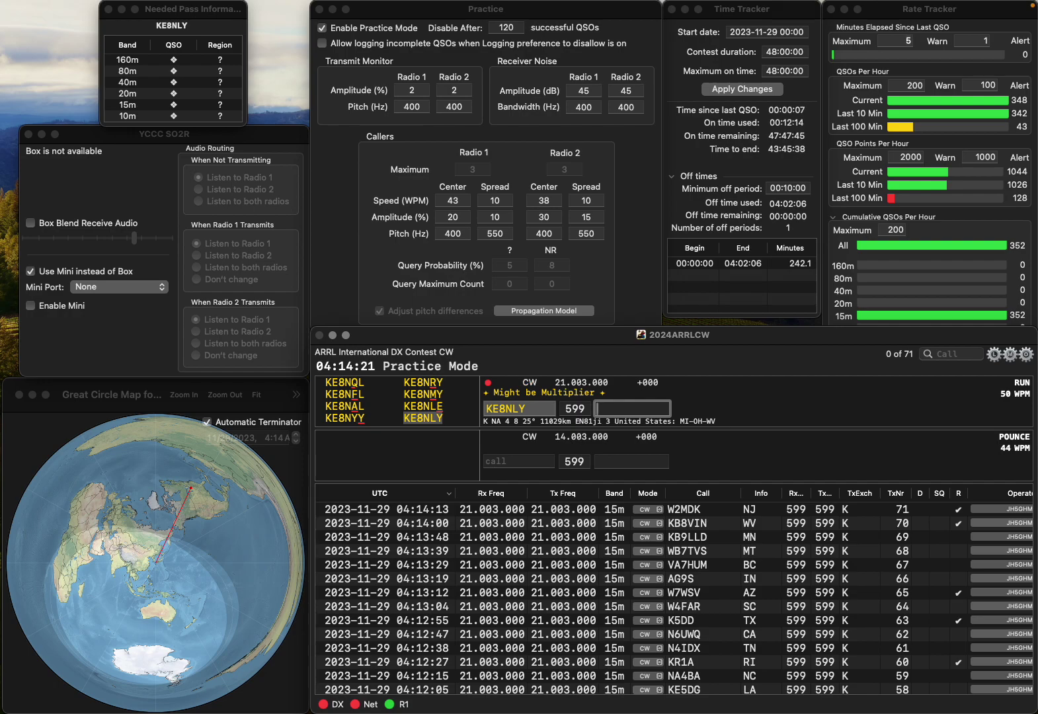
key(Return)
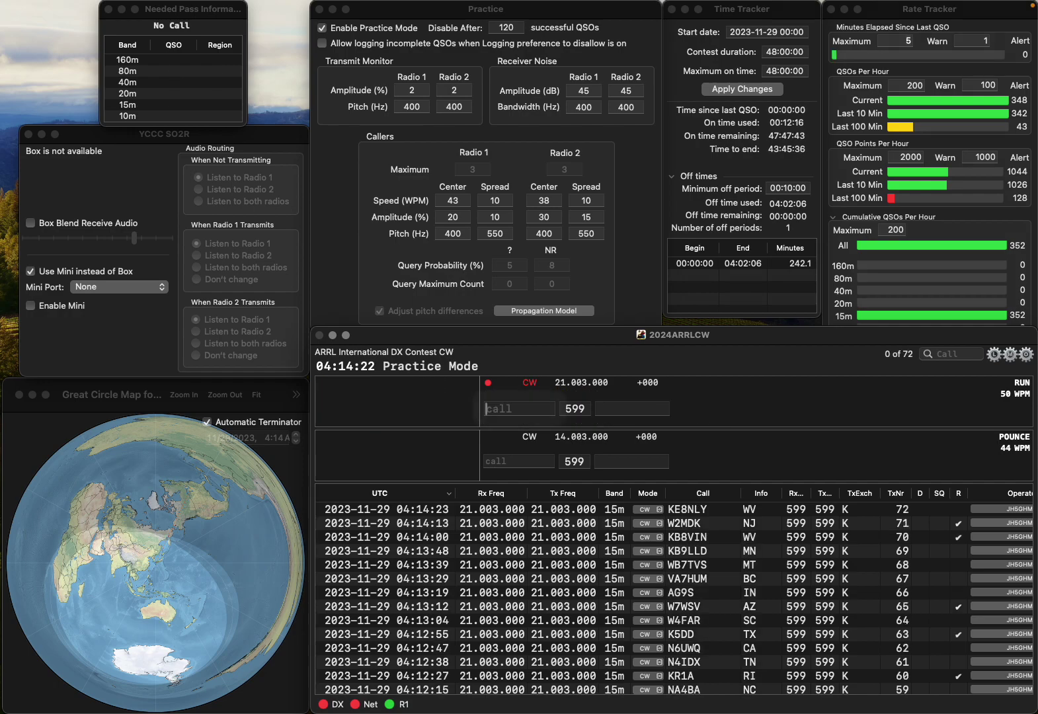
text(NA2CE)
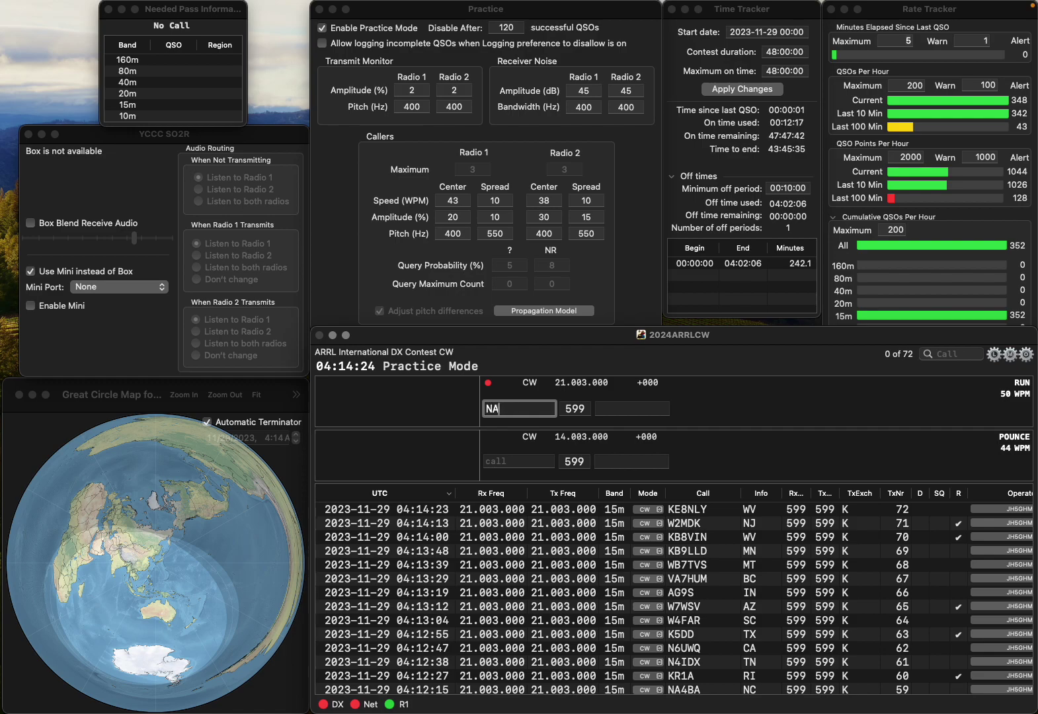
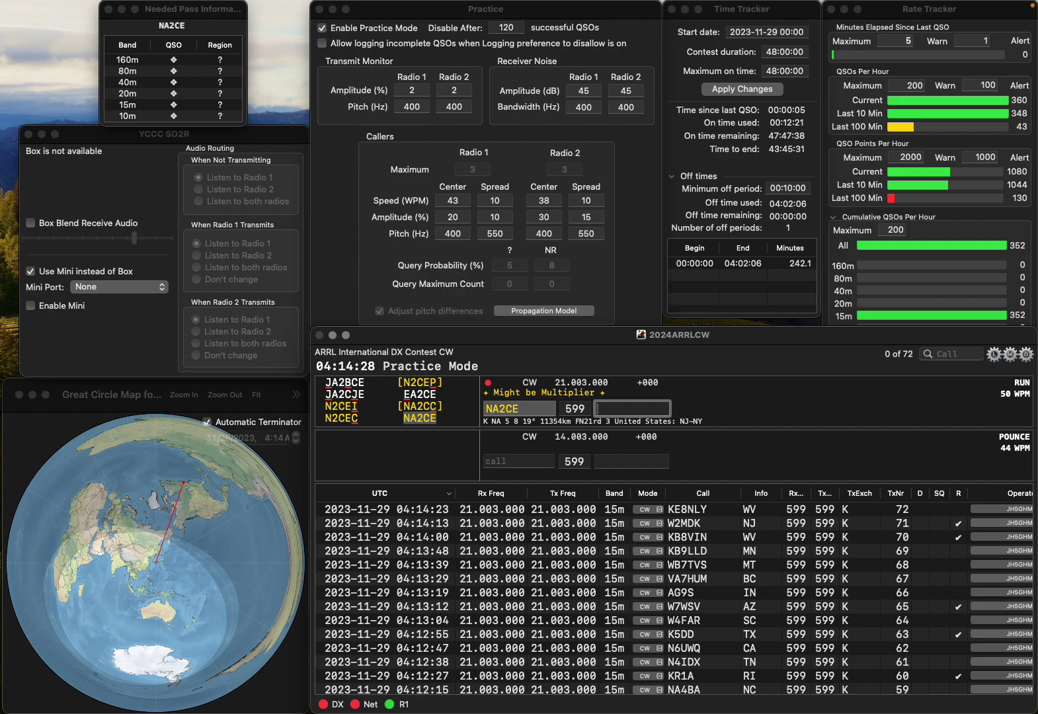
text(J)
key(Return)
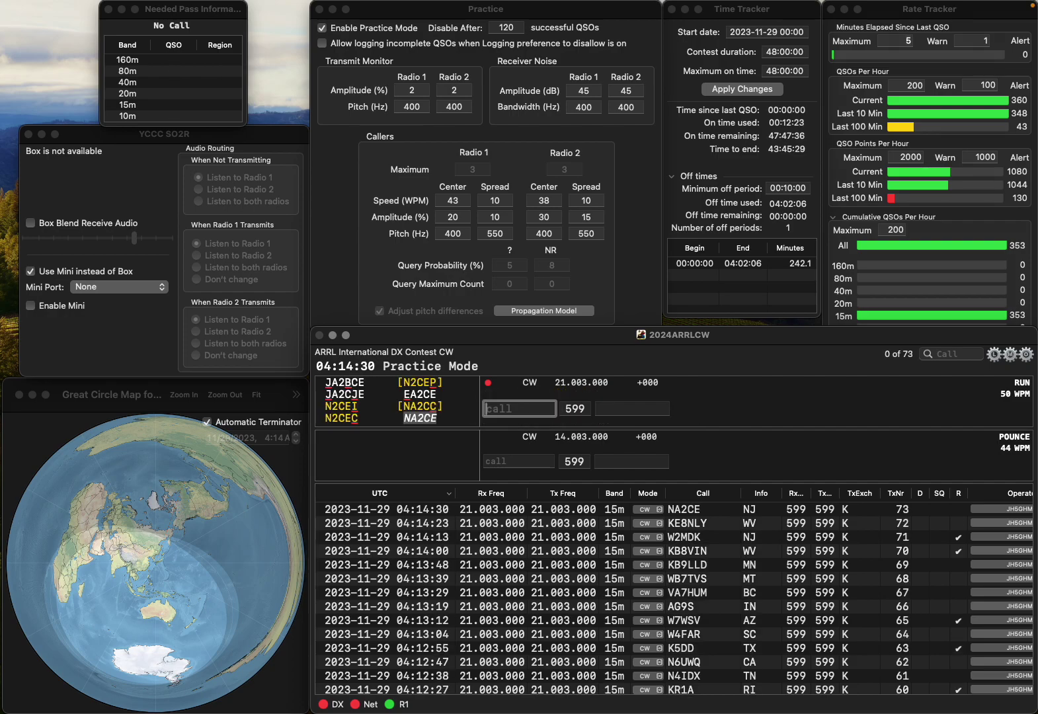
text(KF)
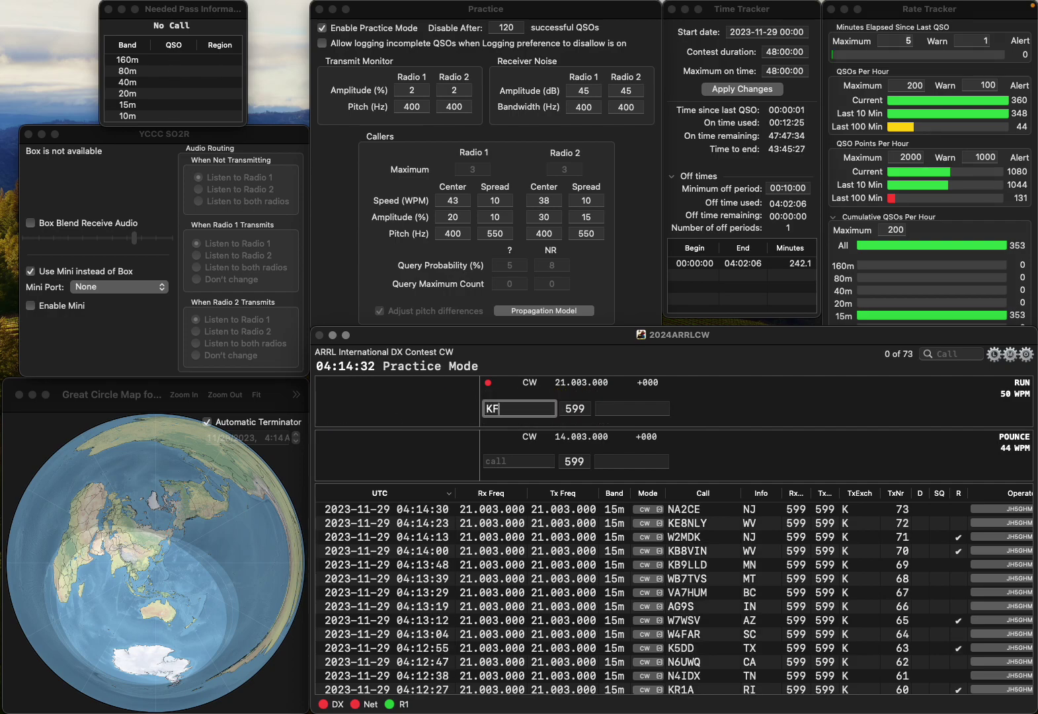
text(0CGP)
key(space)
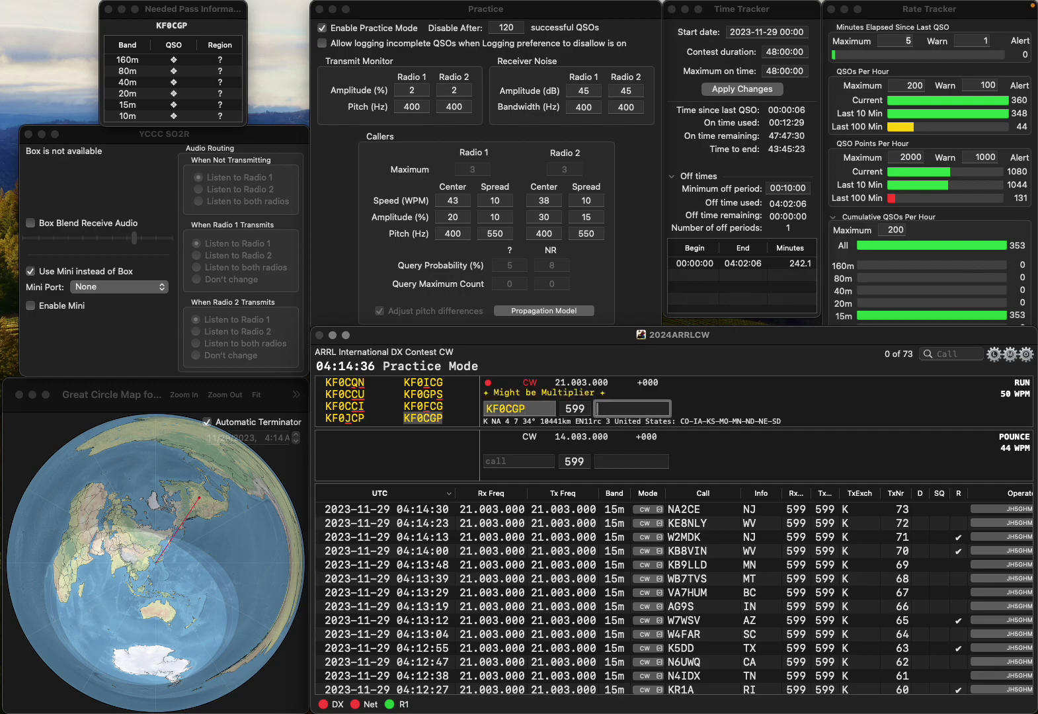
text(SD)
key(Return)
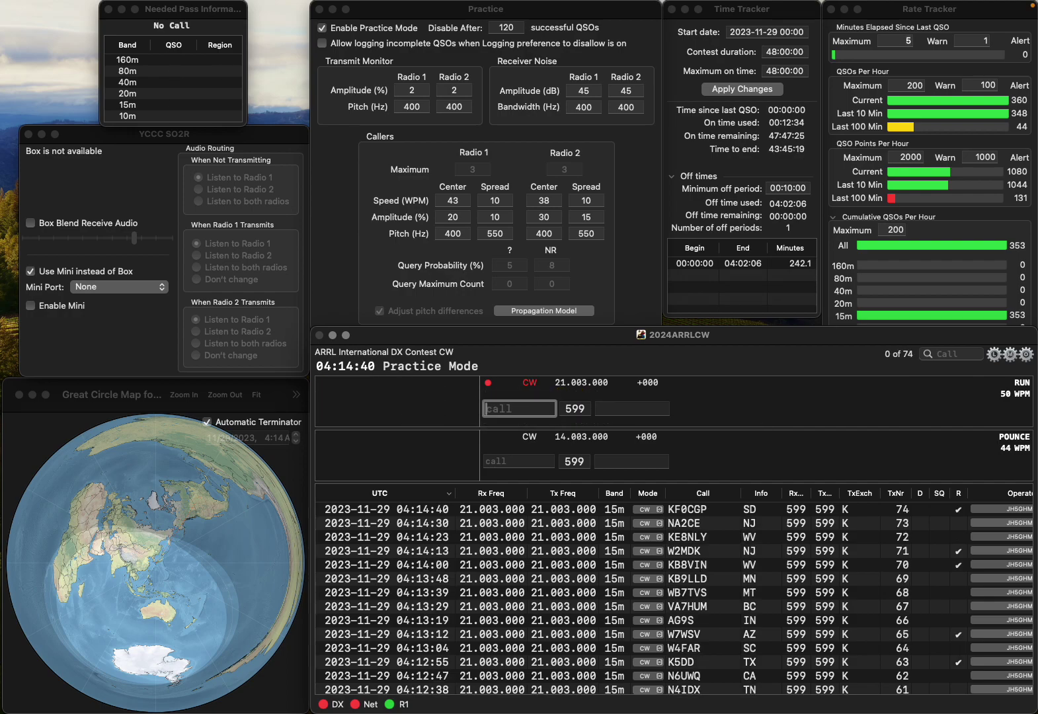
text(AB9QU)
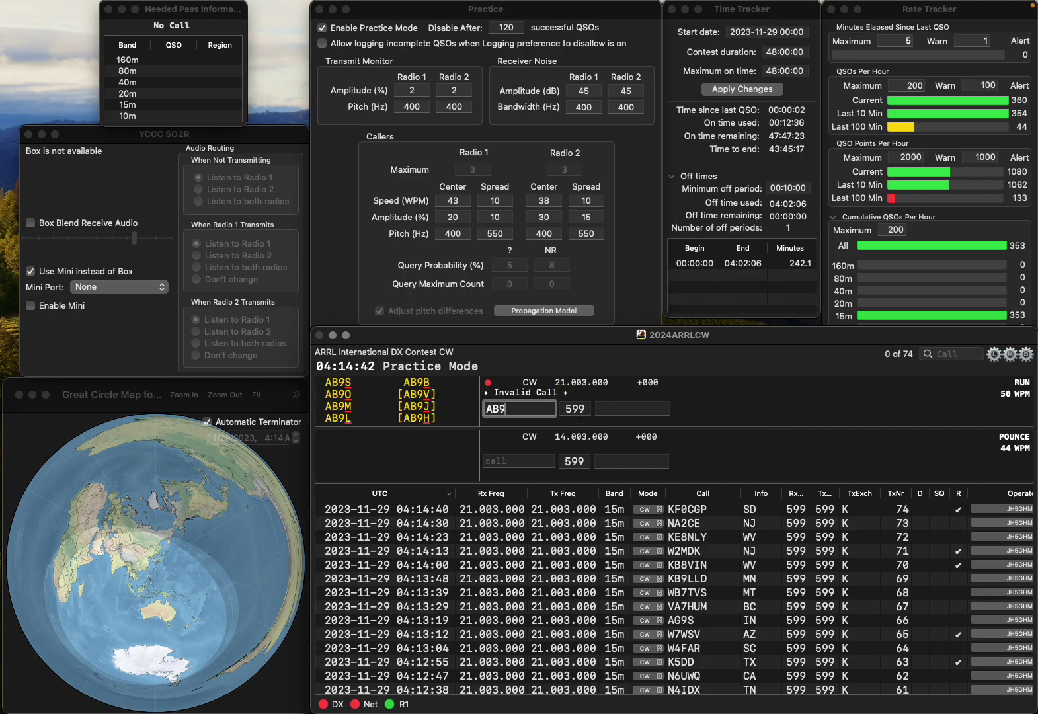
key(space)
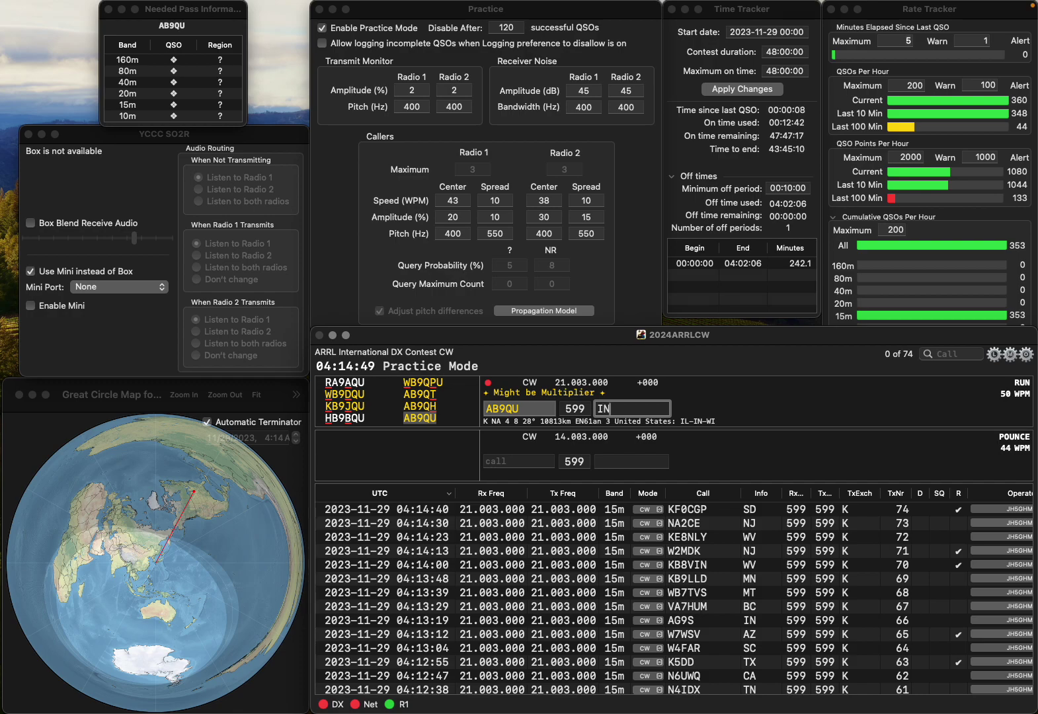
key(Return)
text(W8)
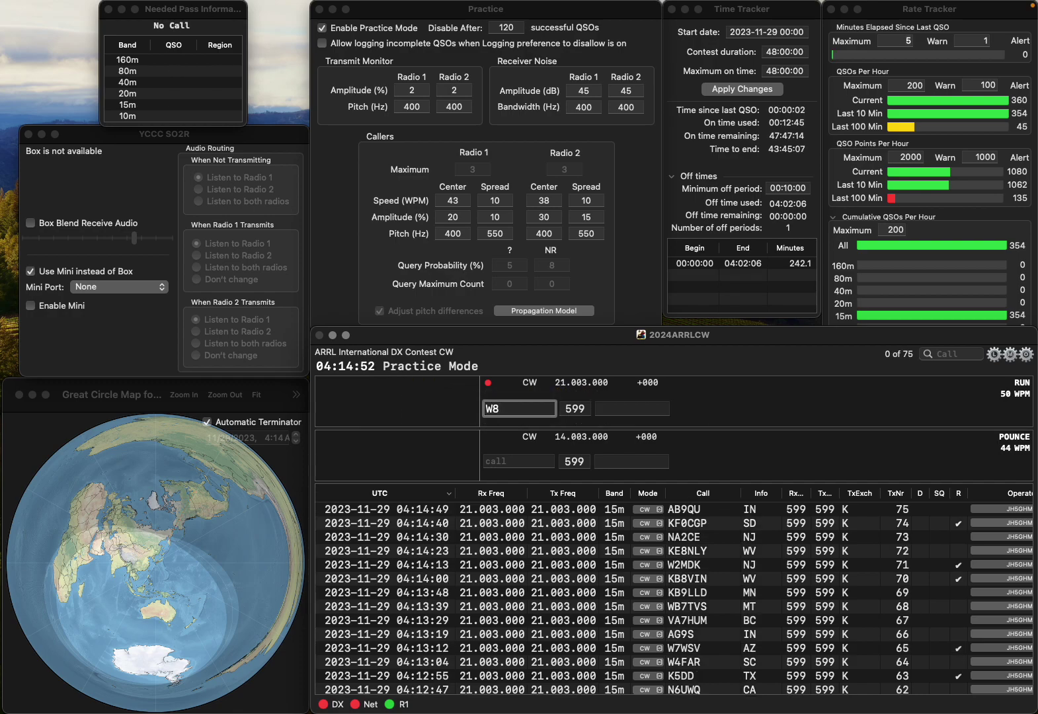
text(JV)
key(space)
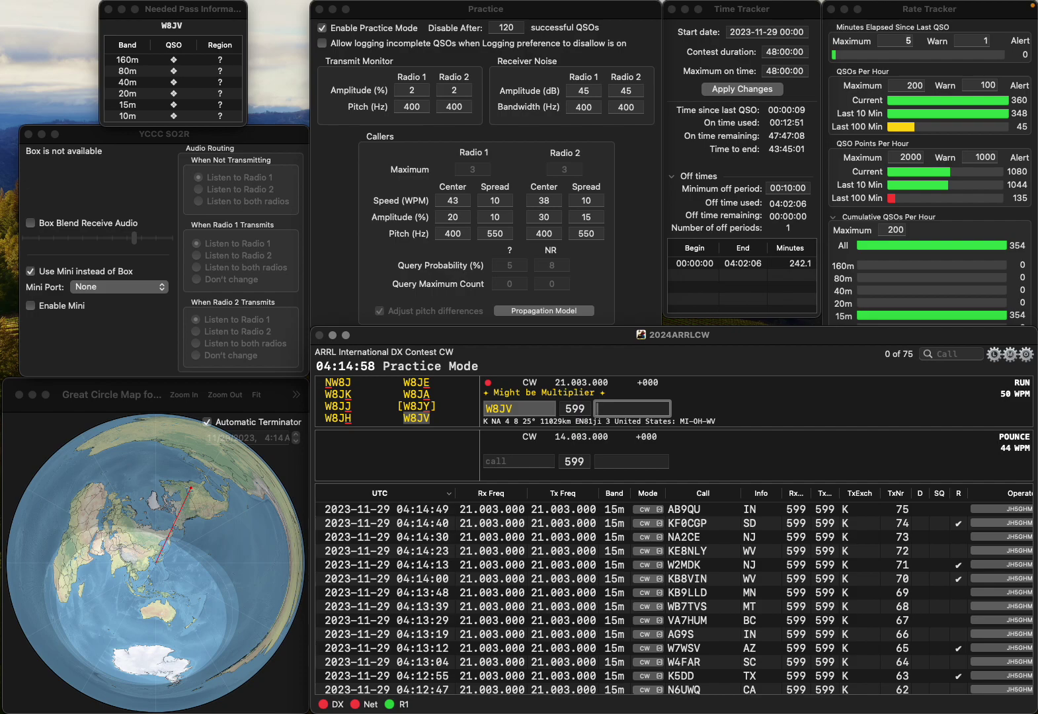
text(V)
key(Return)
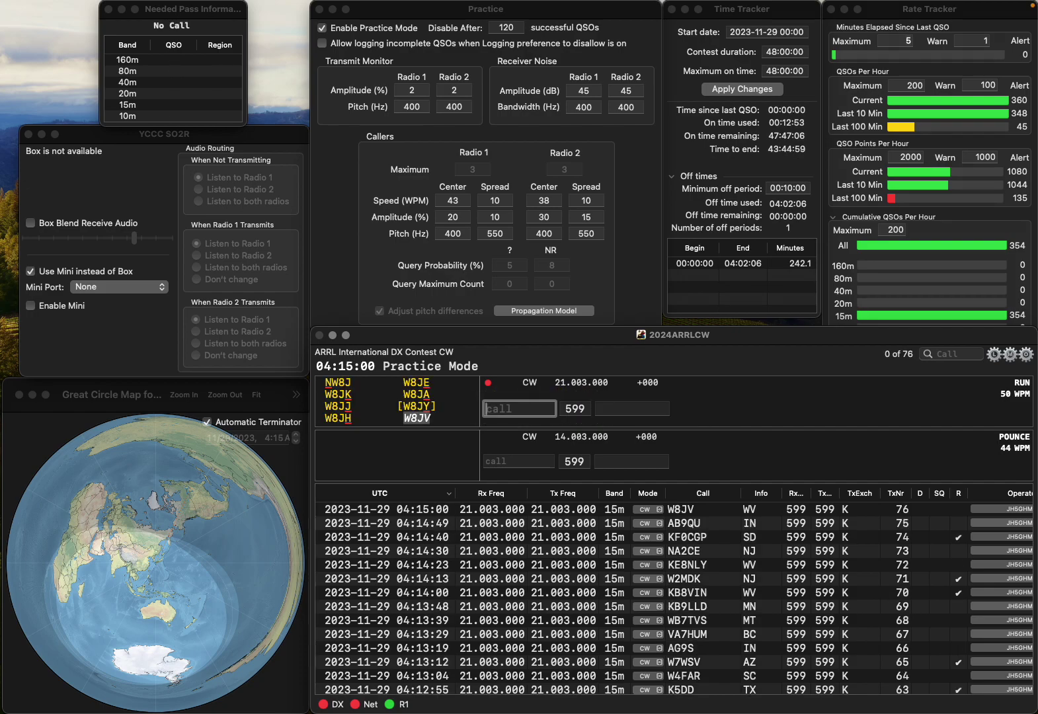
text(N8DAW)
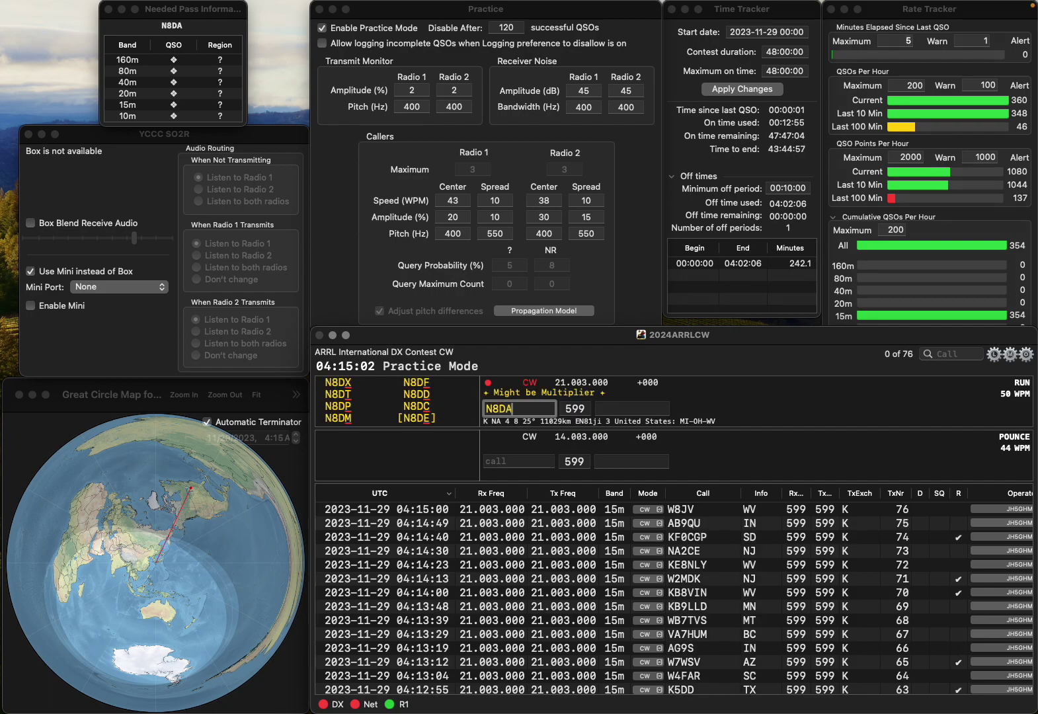
key(space)
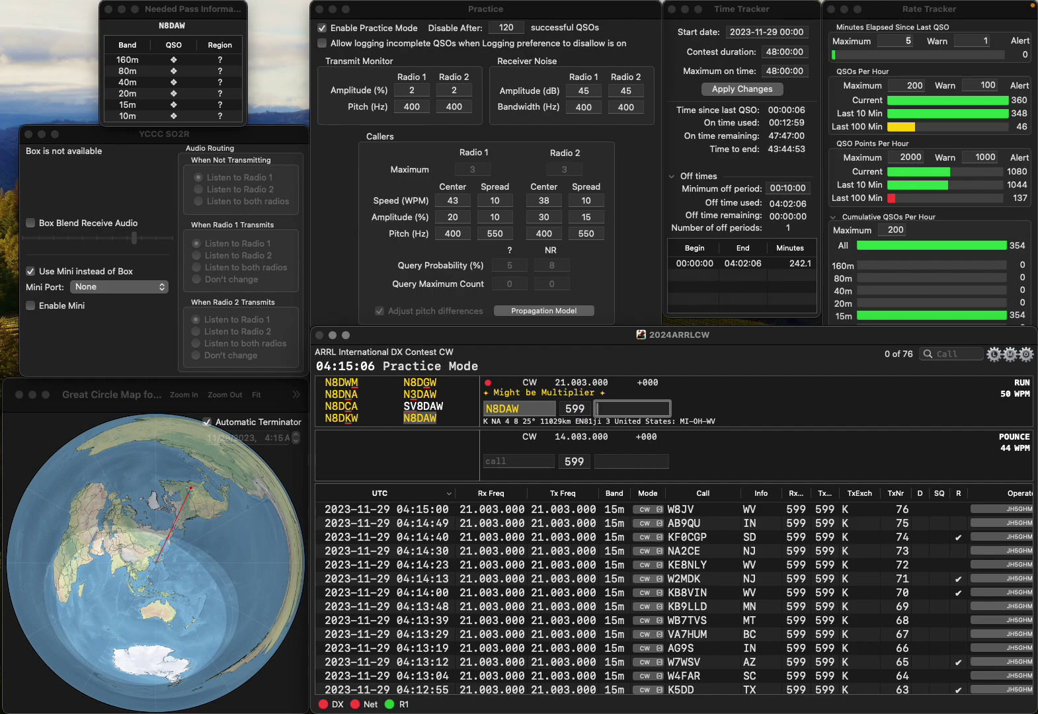
key(Return)
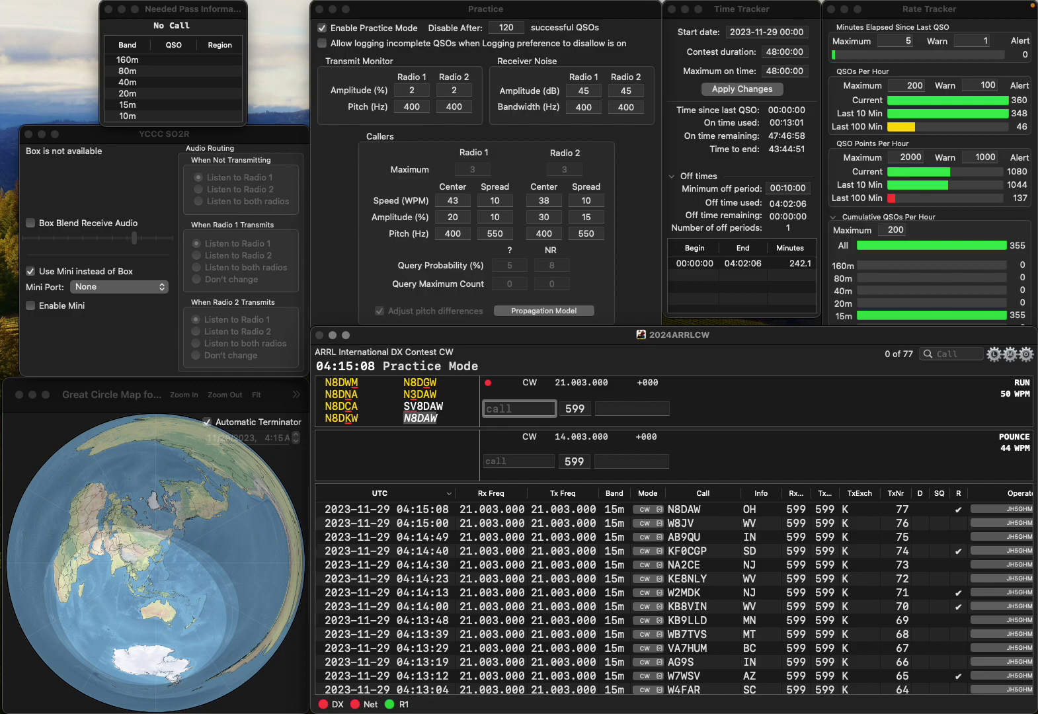
text(K7HO)
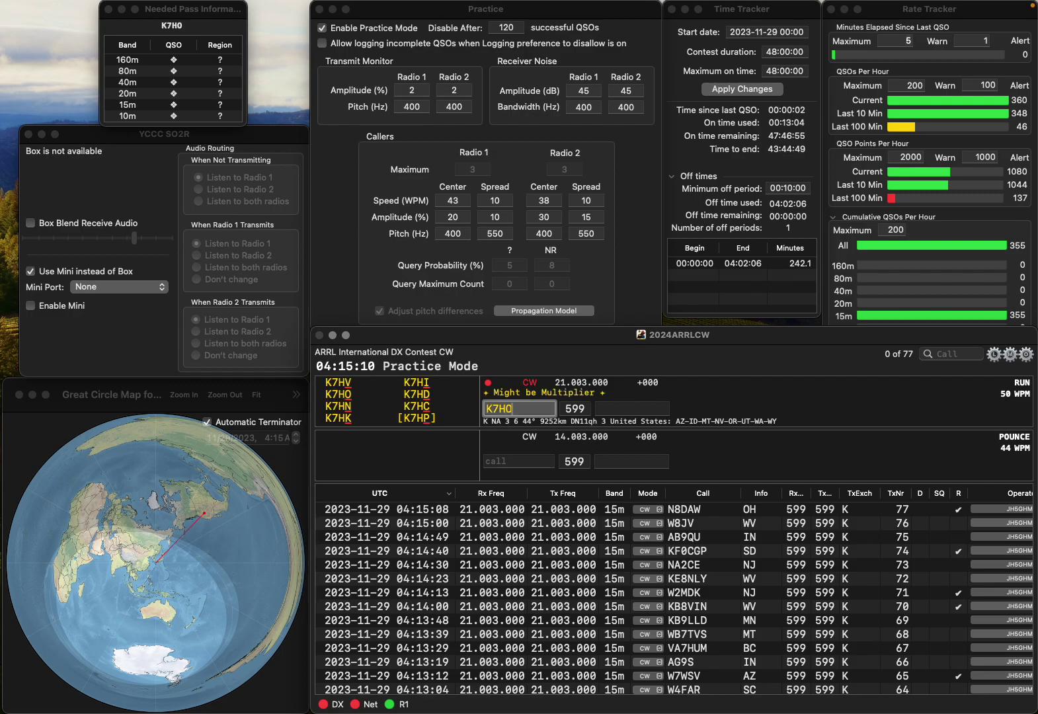
key(Return)
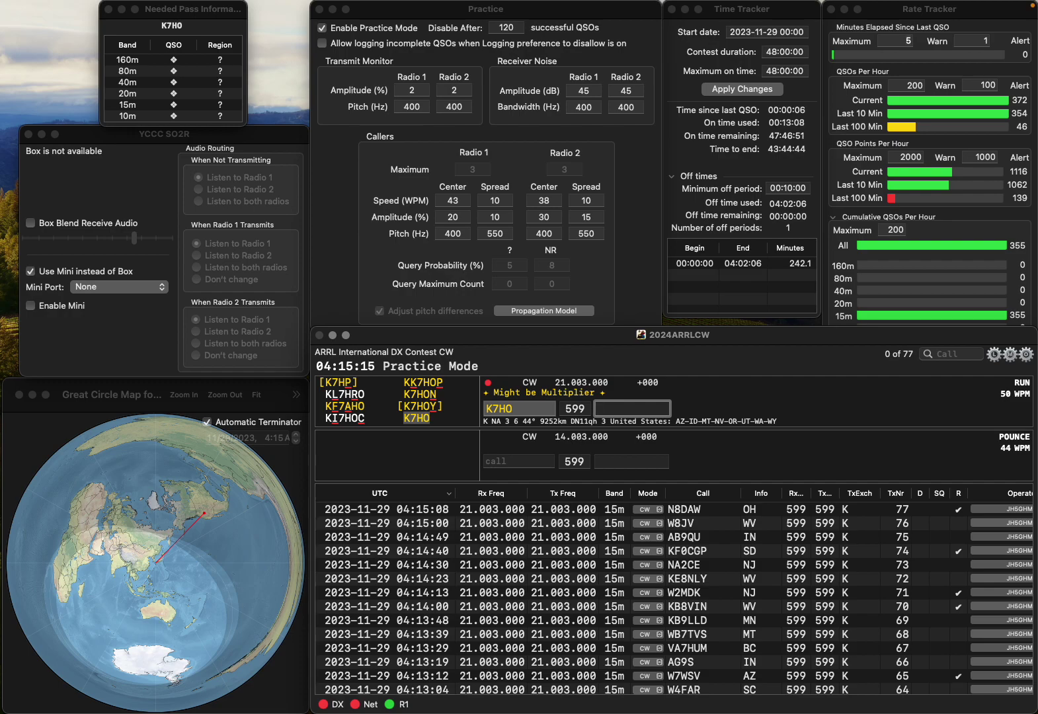
text(A)
key(Return)
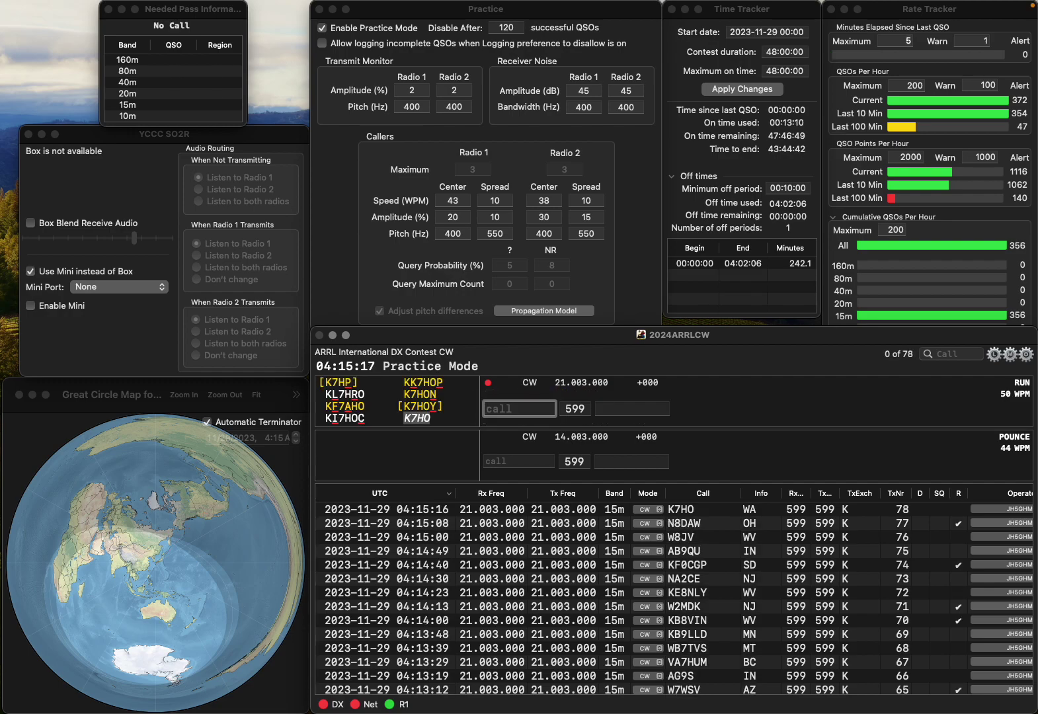
text(KE3)
key(BackSpace)
text(L)
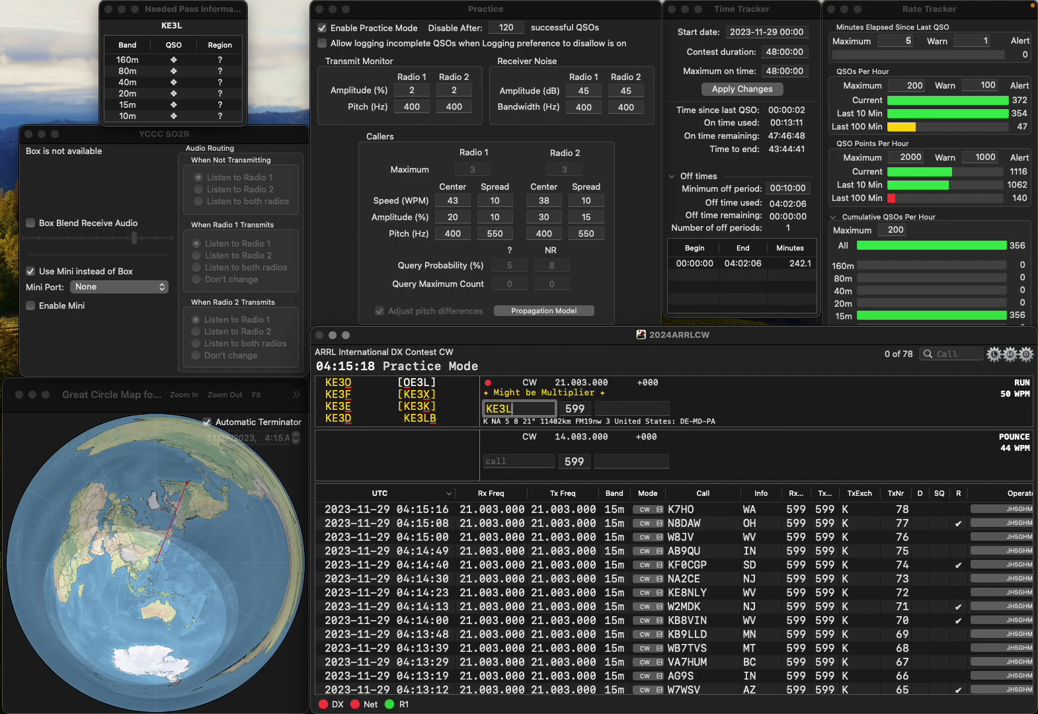
key(BackSpace)
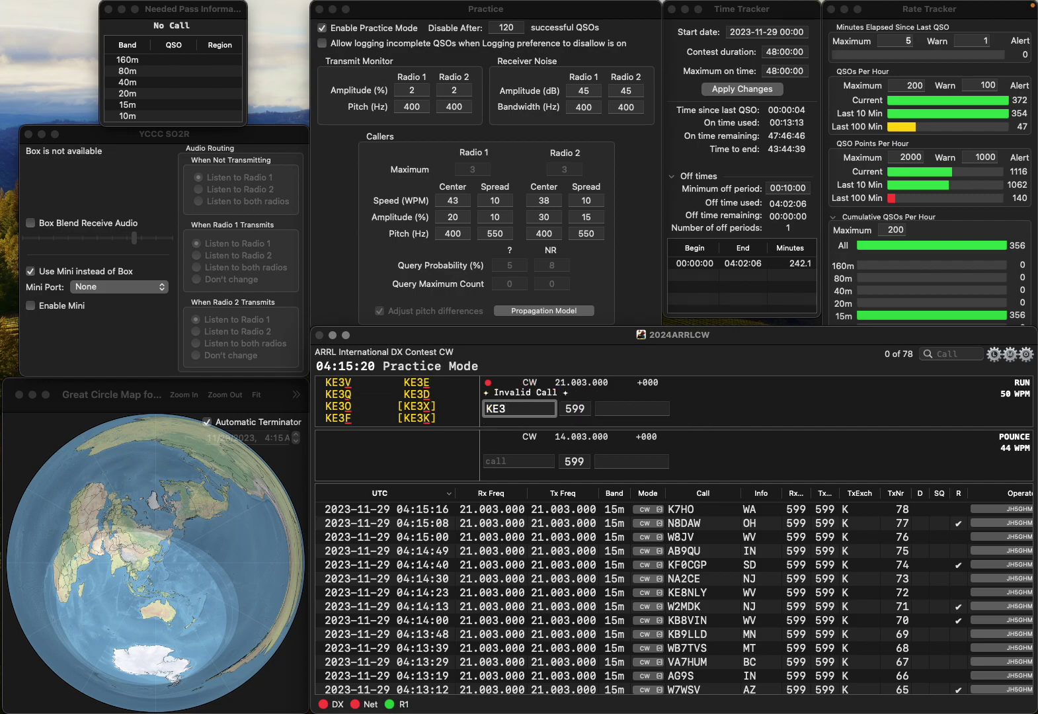
text(FOK)
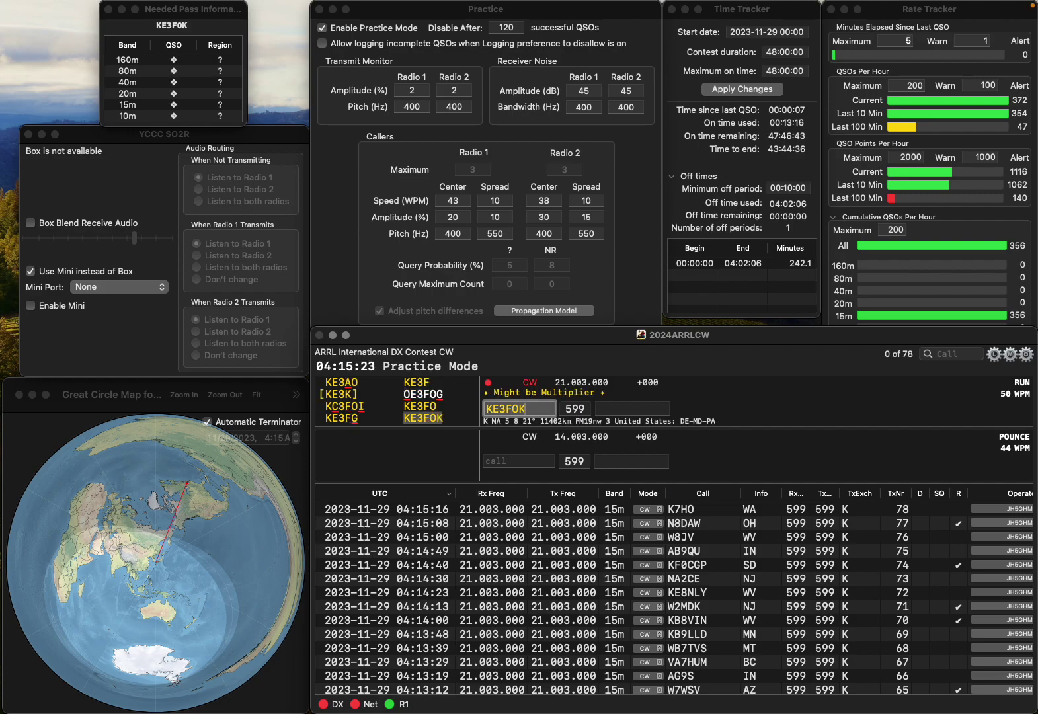
key(space)
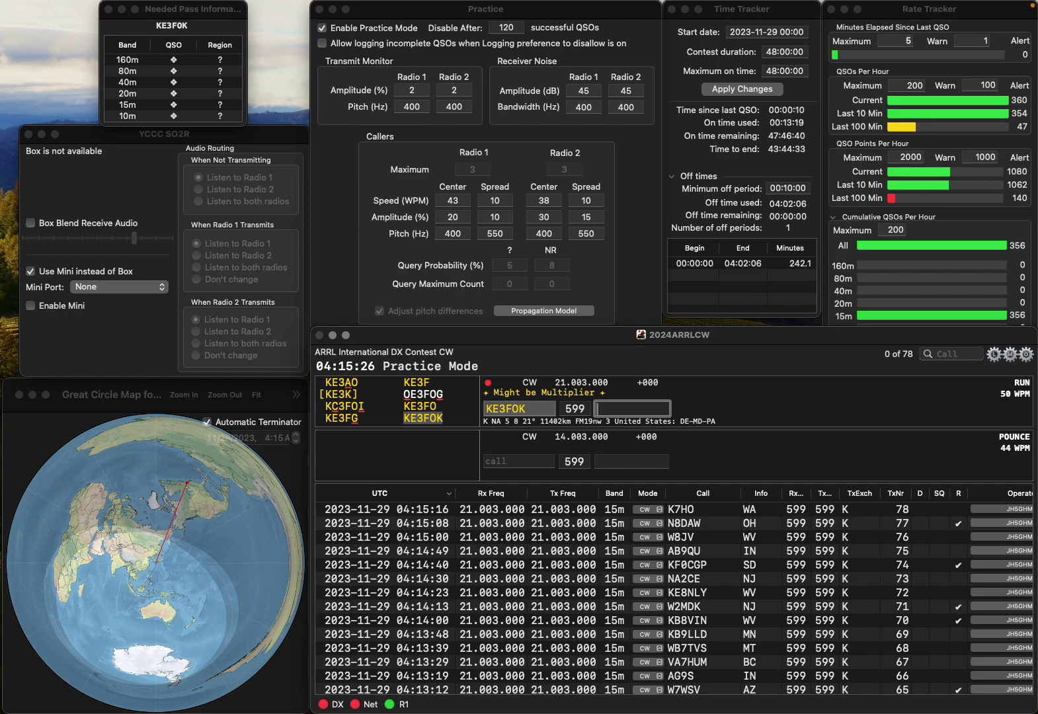
text(DE)
key(Return)
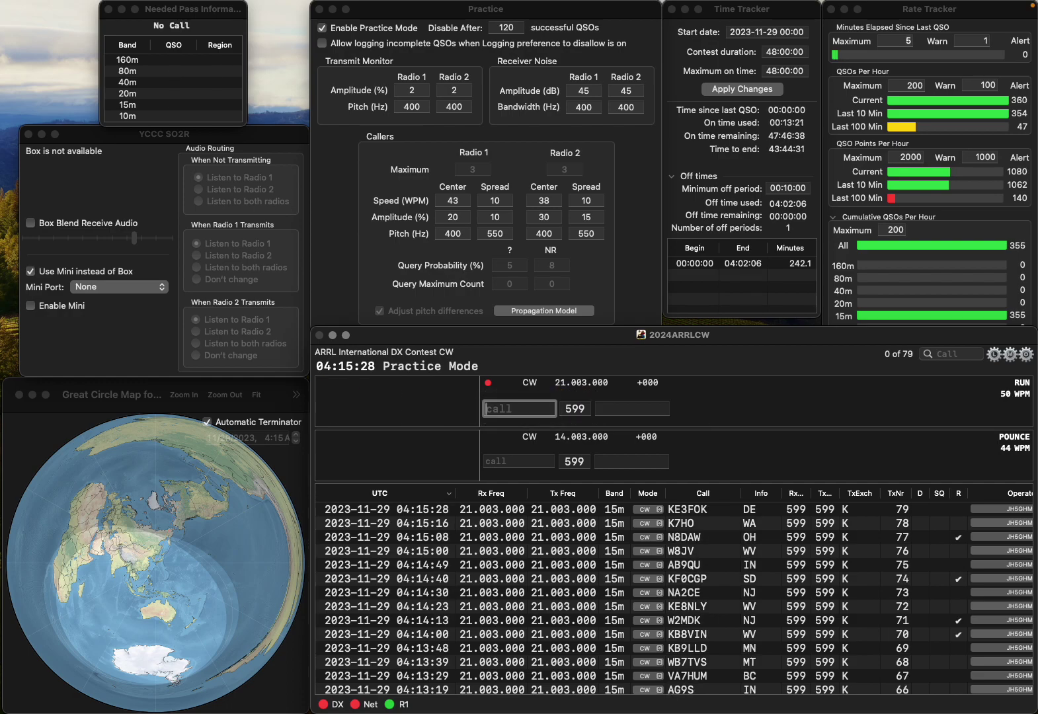
text(K2LE)
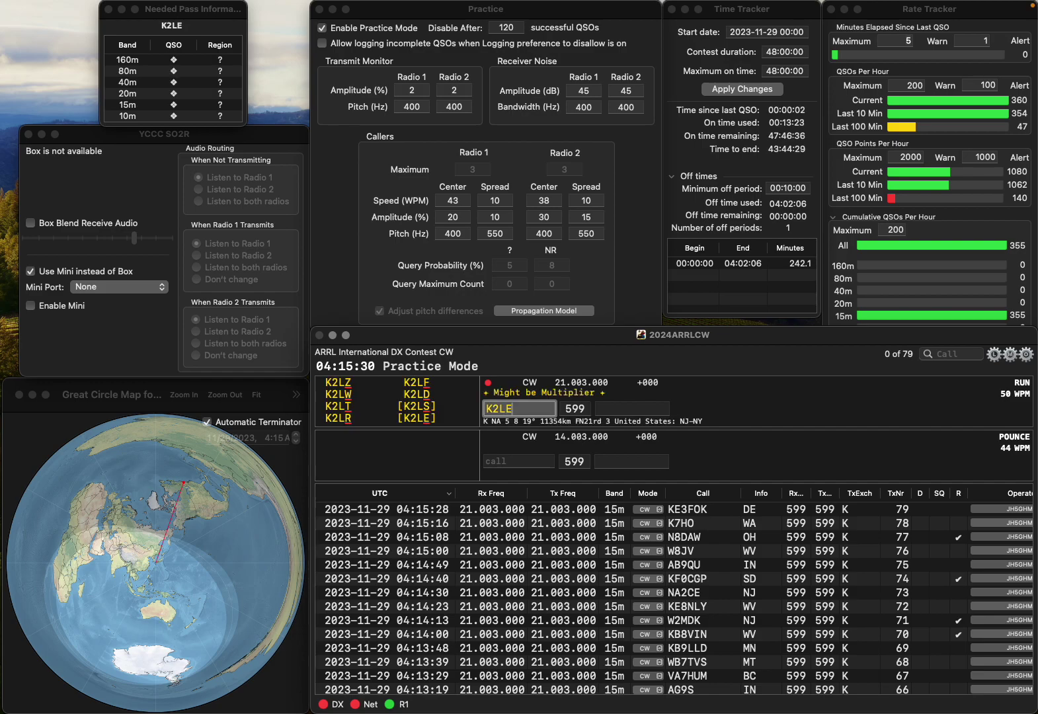
text(H)
key(space)
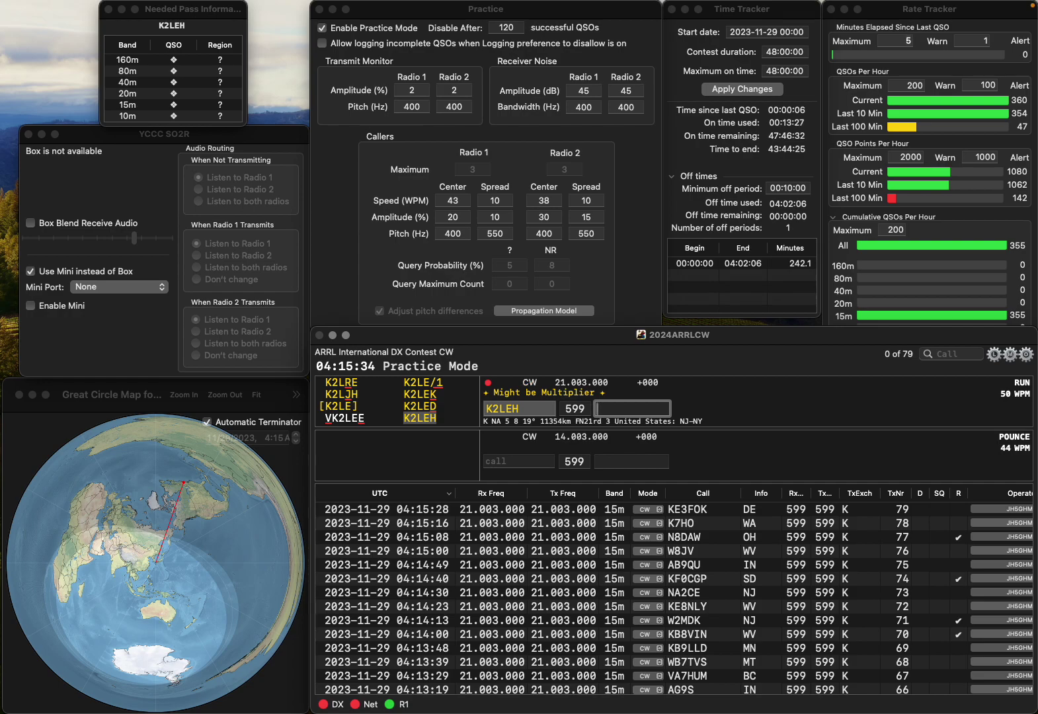
text(NY)
key(Return)
text(W8WDN)
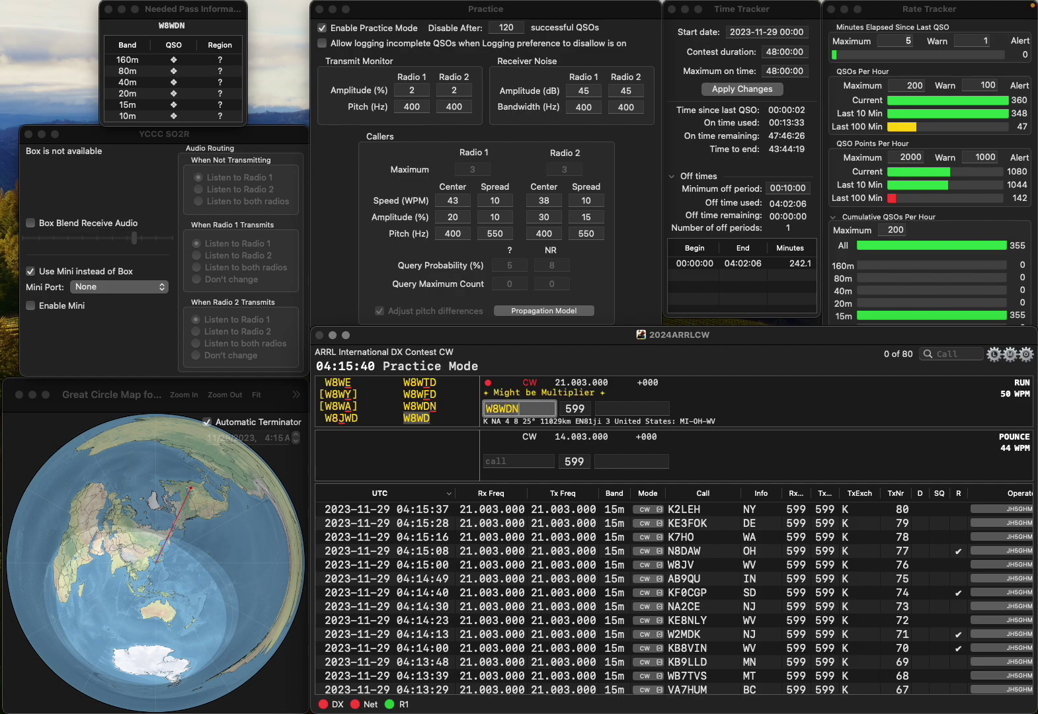
key(Return)
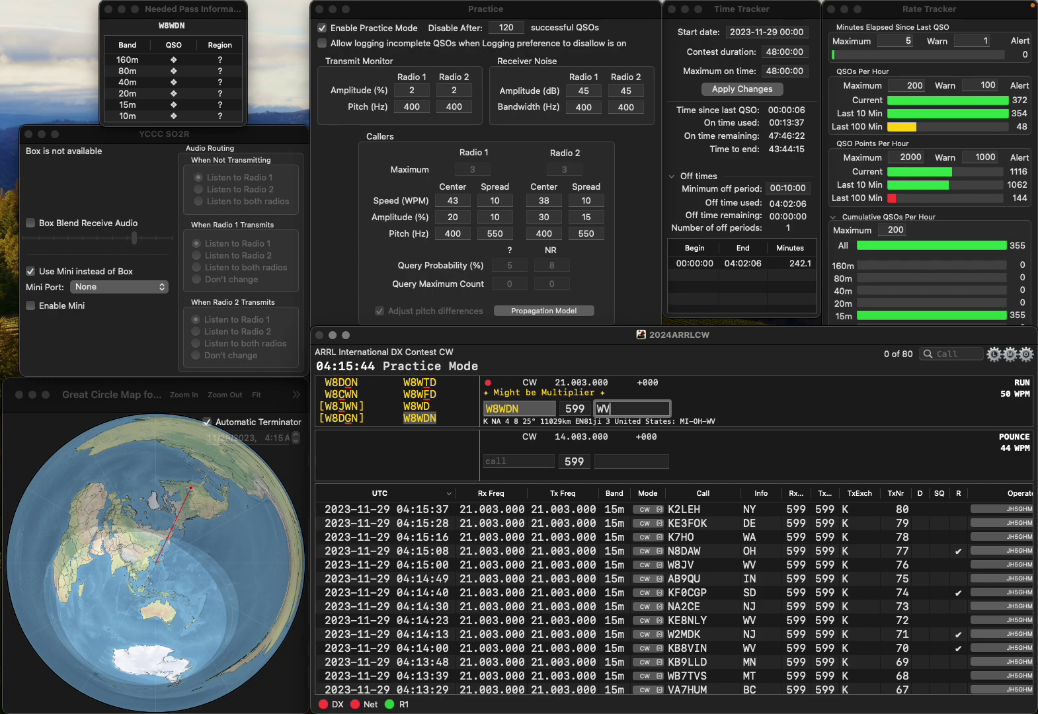
key(Return)
text(KC)
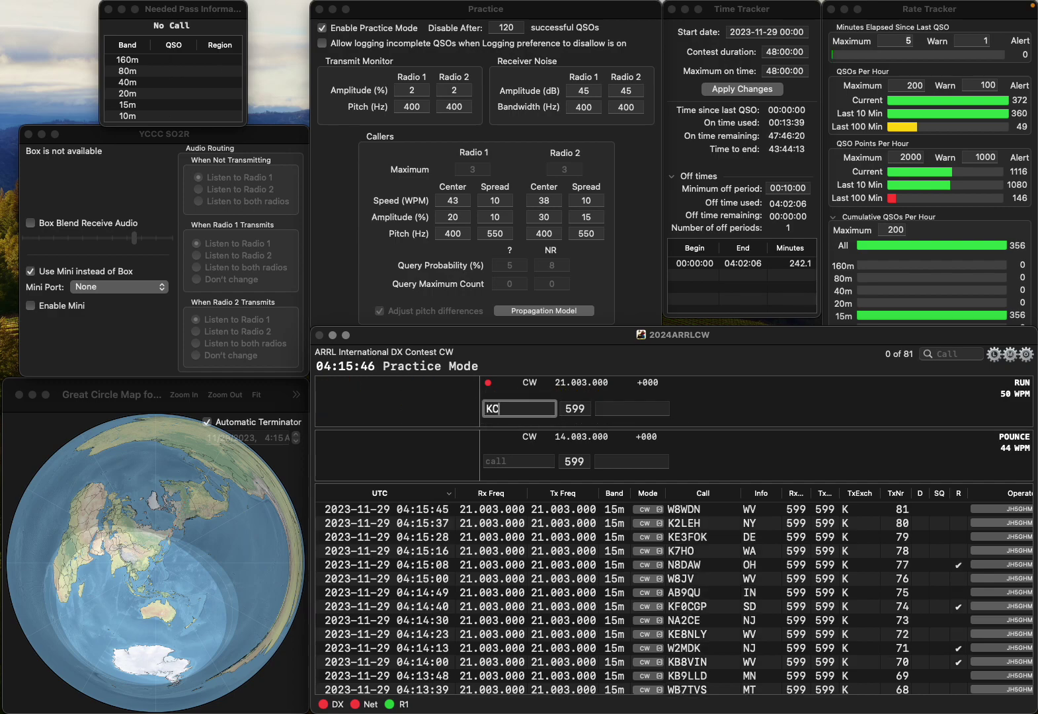
text(8Z)
key(BackSpace)
key(BackSpace)
key(BackSpace)
text(C)
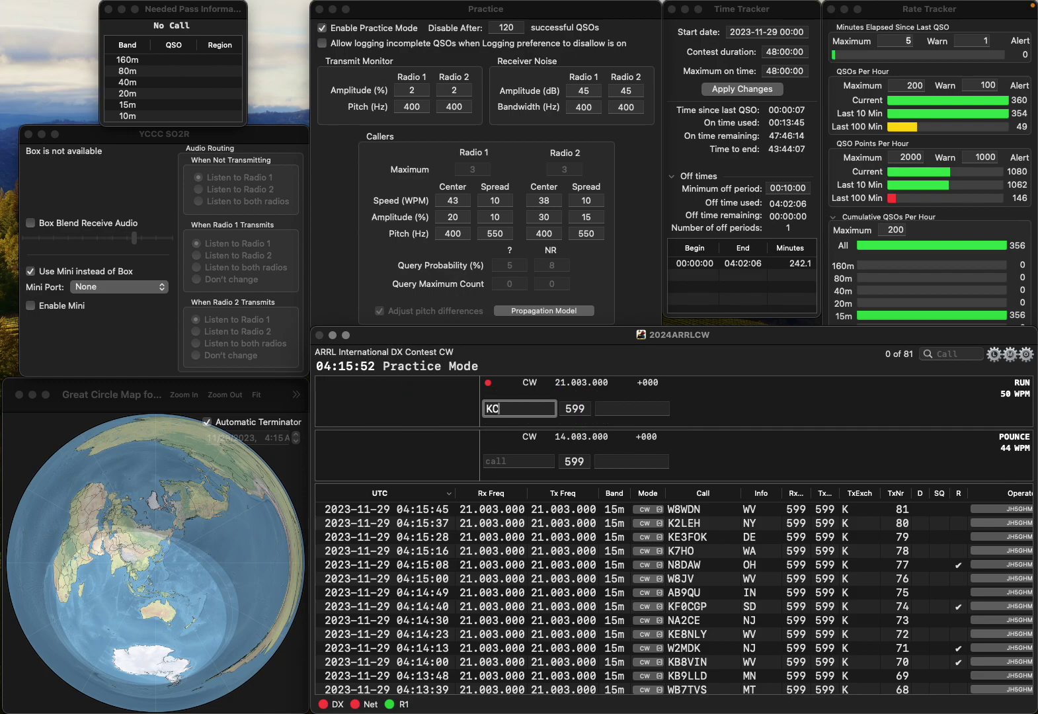
text(9ZY)
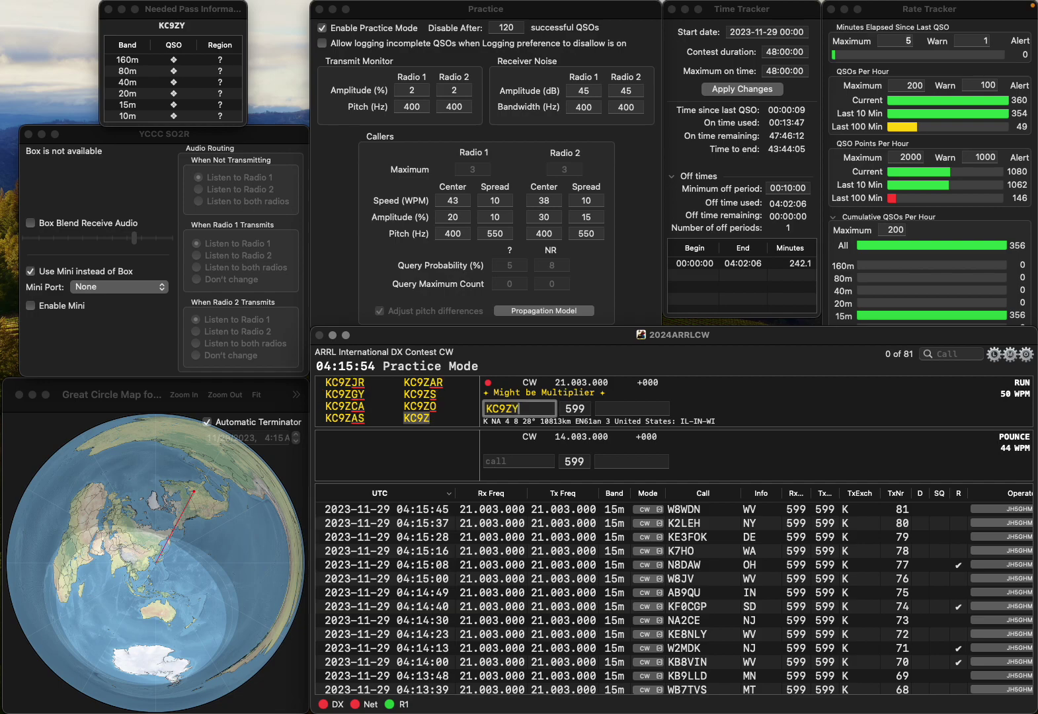
text(Z)
key(Return)
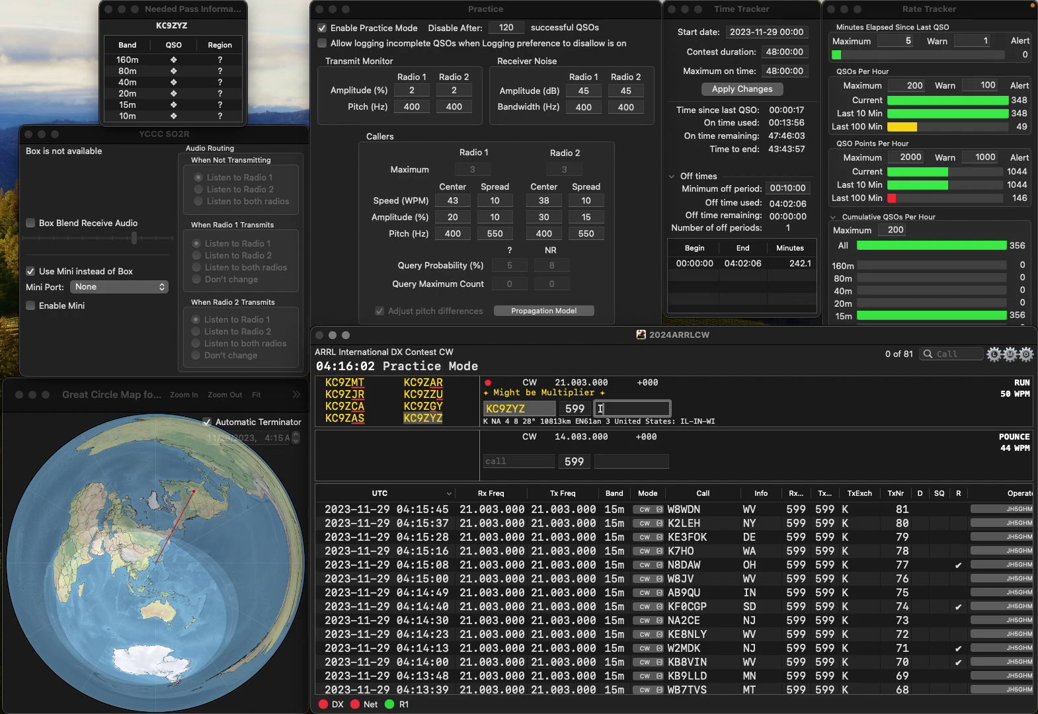
key(Return)
text(W3S)
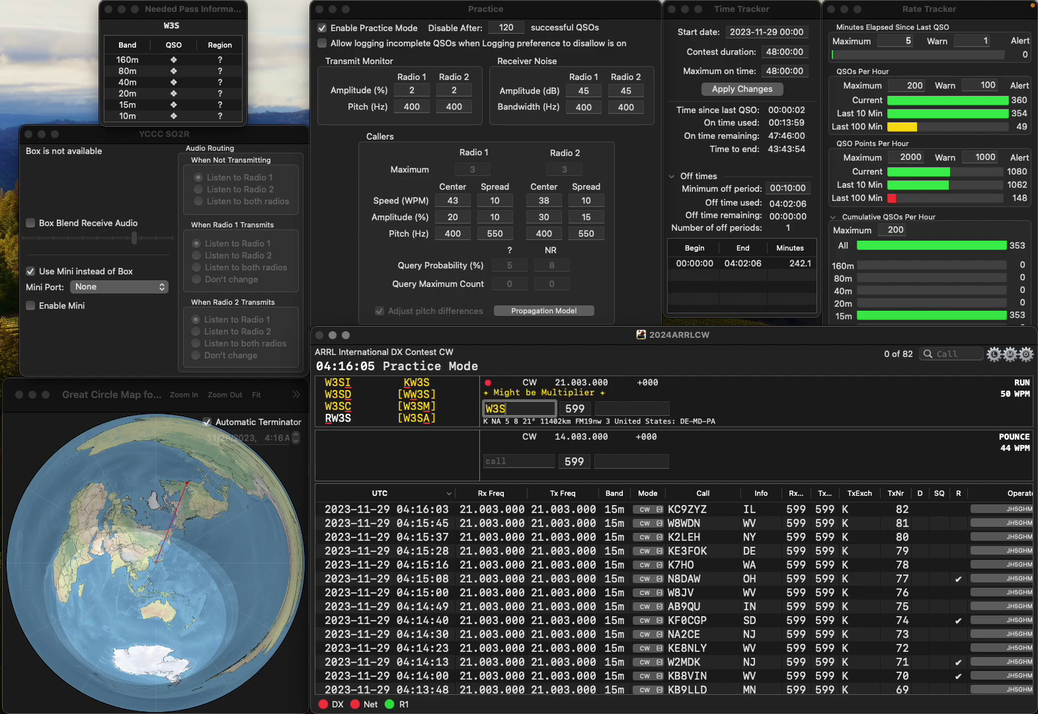
key(BackSpace)
text(X)
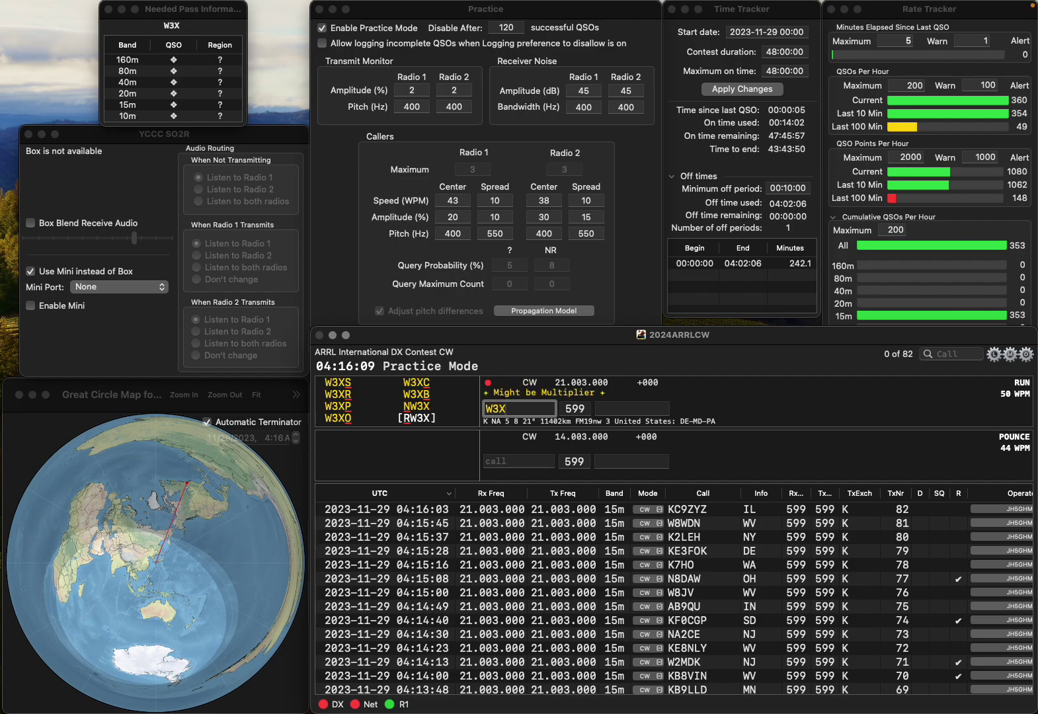
text(OX)
key(Return)
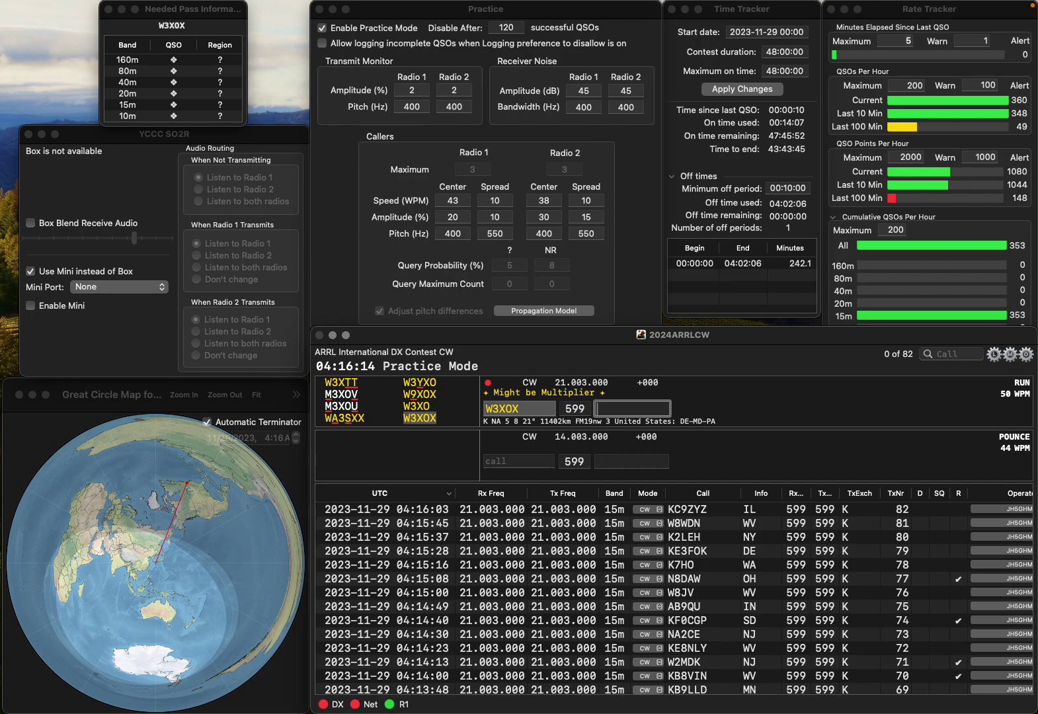
key(Return)
text(W9SHO)
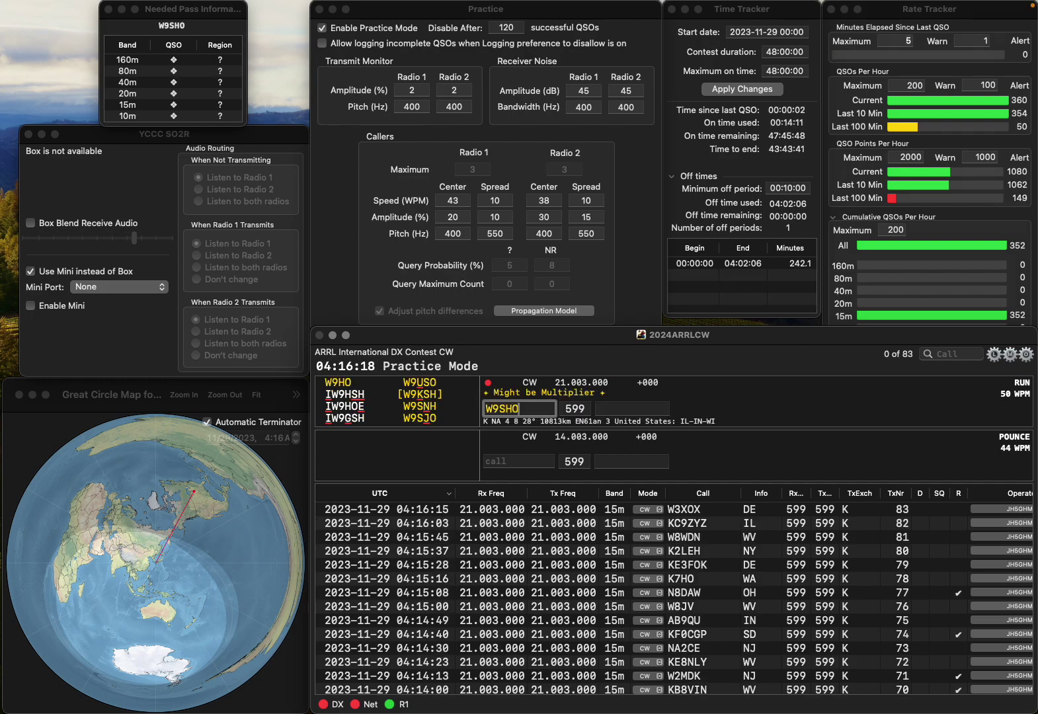
key(BackSpace)
key(BackSpace)
text(HO)
key(Return)
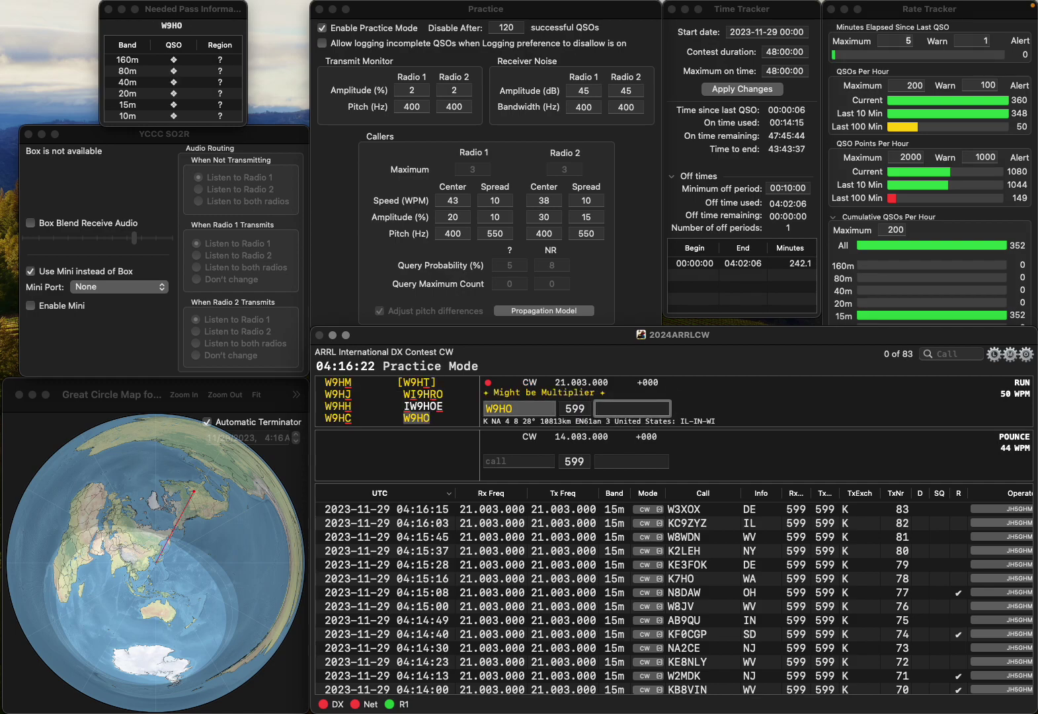
text(IL)
key(Return)
text(W)
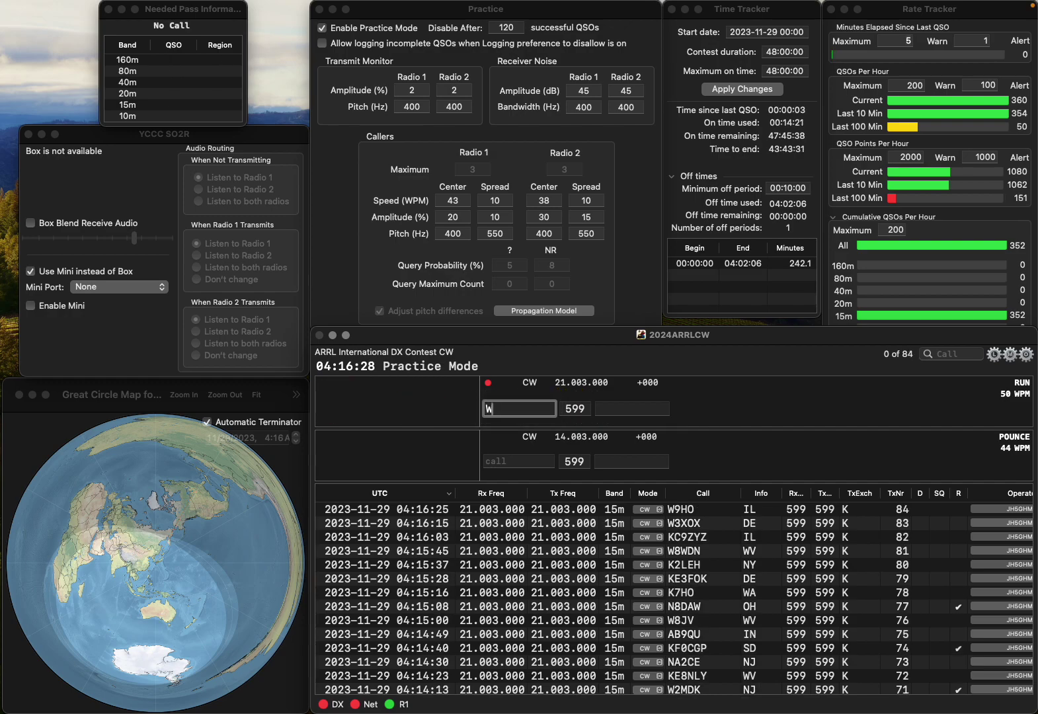
text(NGDU)
key(Home)
key(Delete)
text(2)
key(space)
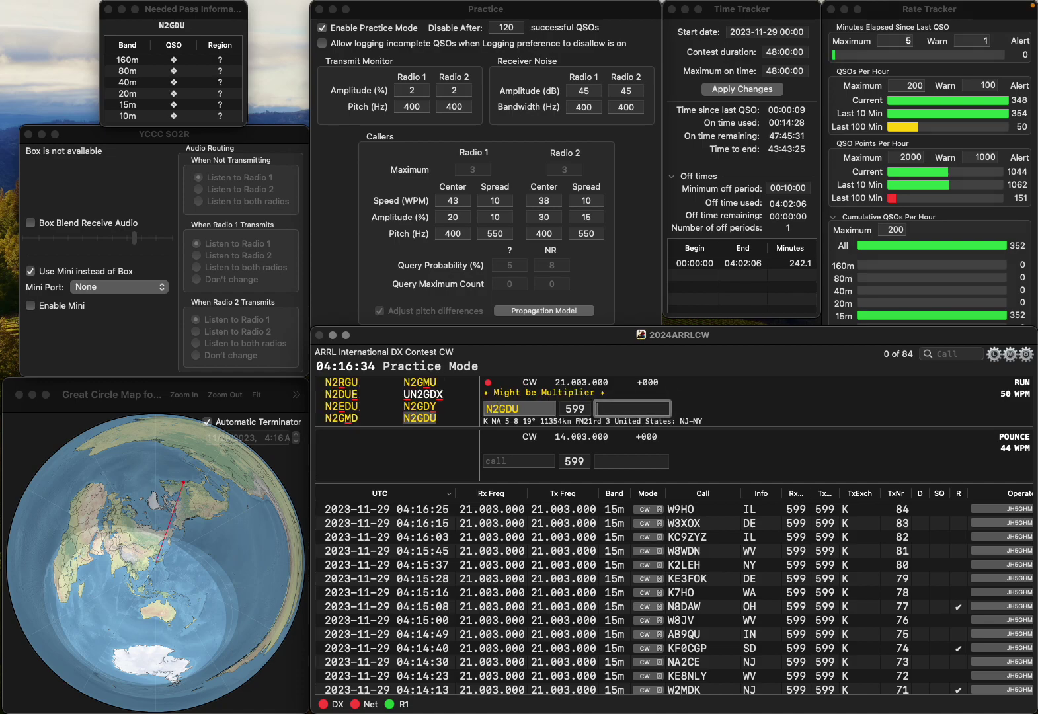
text(NJ)
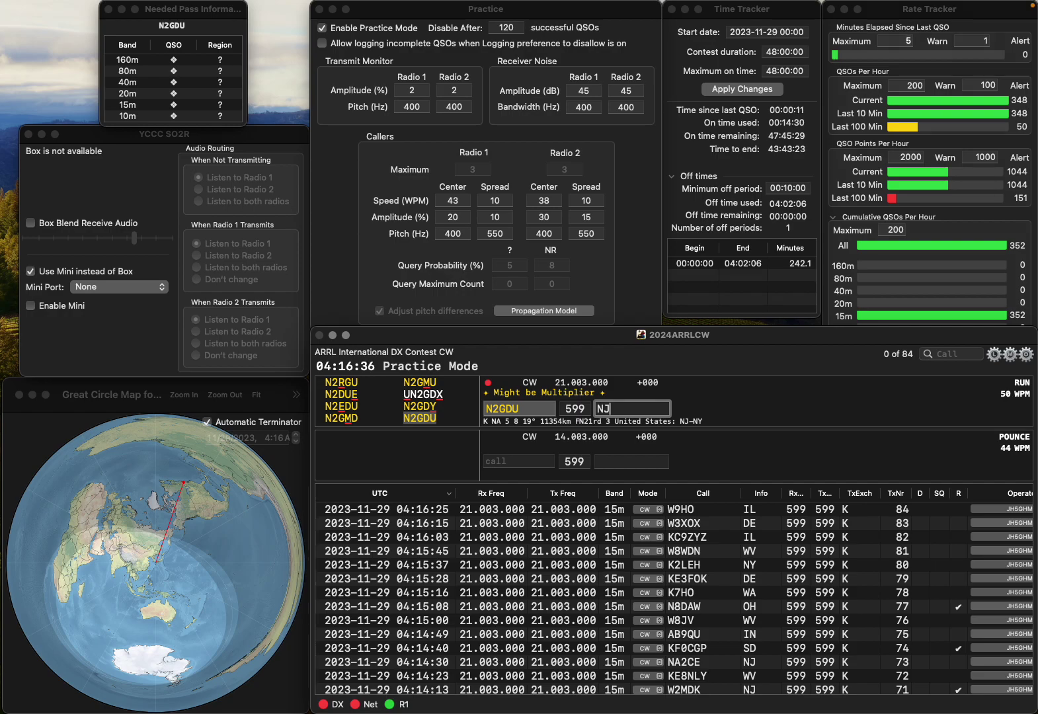
key(Return)
text(WD)
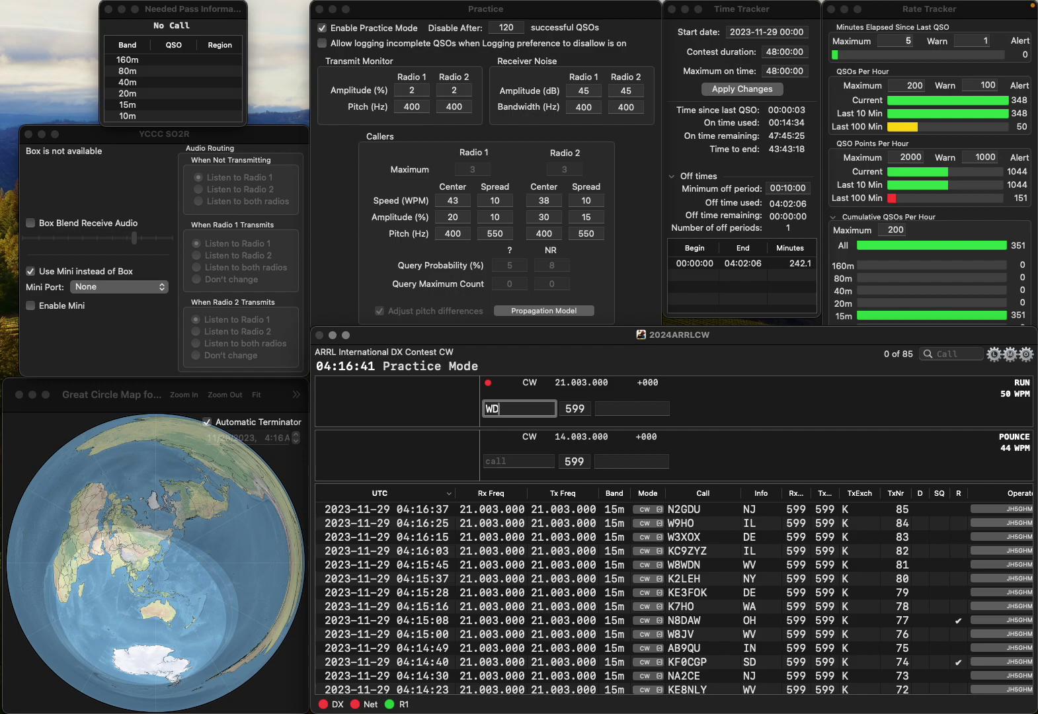
text(3JR)
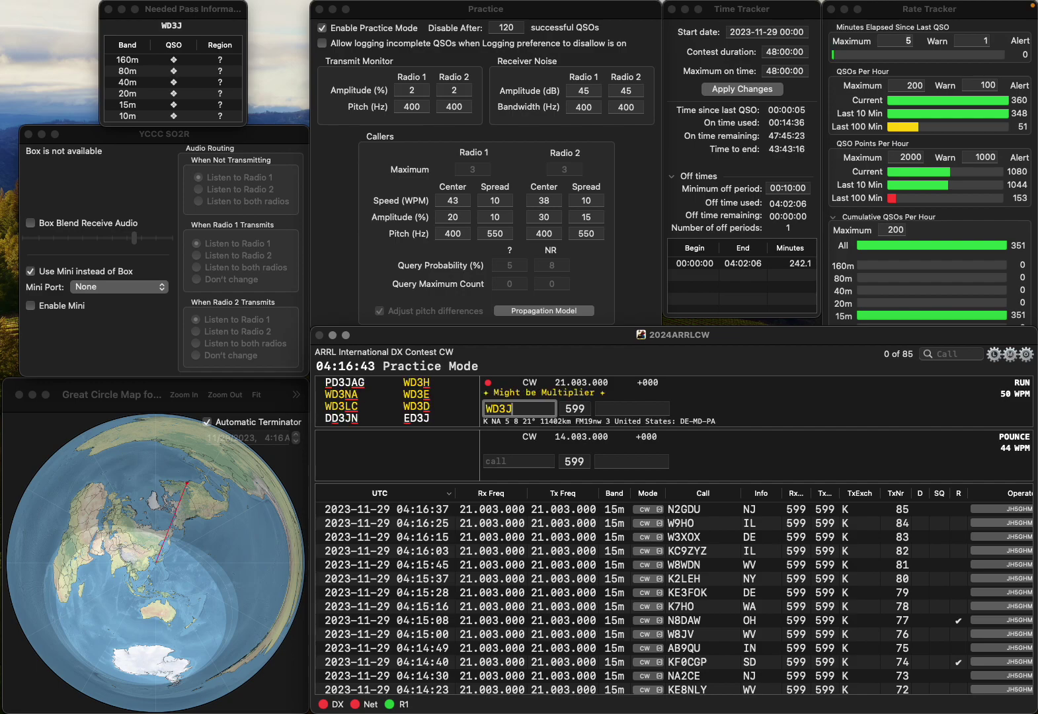
key(Left)
key(Left)
key(BackSpace)
text(5)
key(Return)
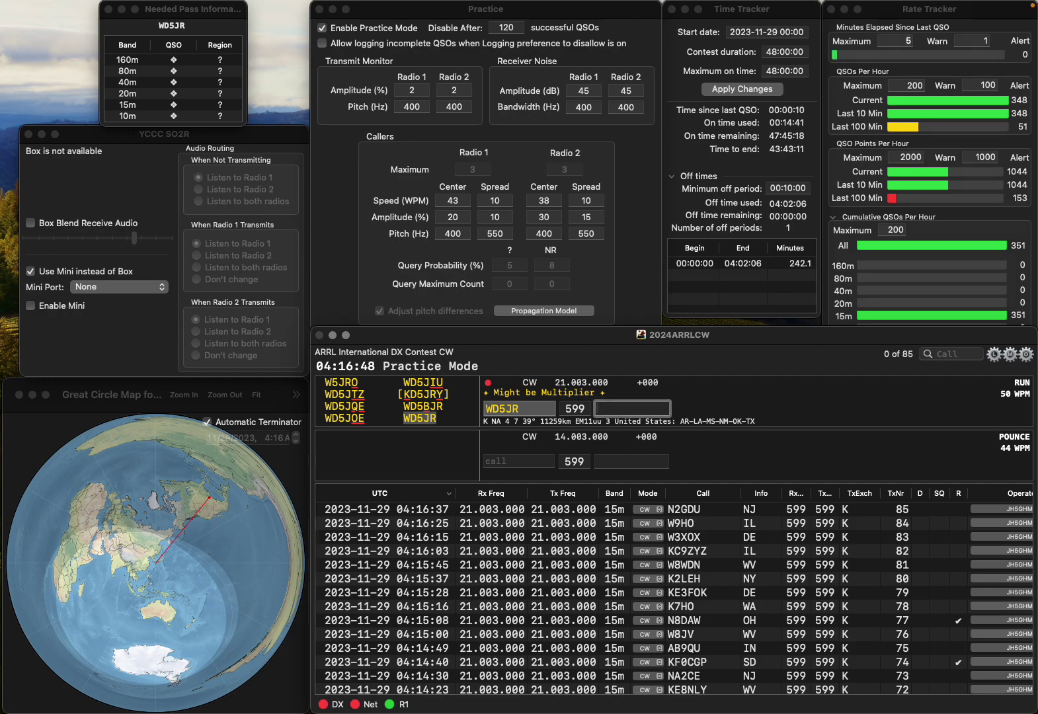
text(X)
key(Return)
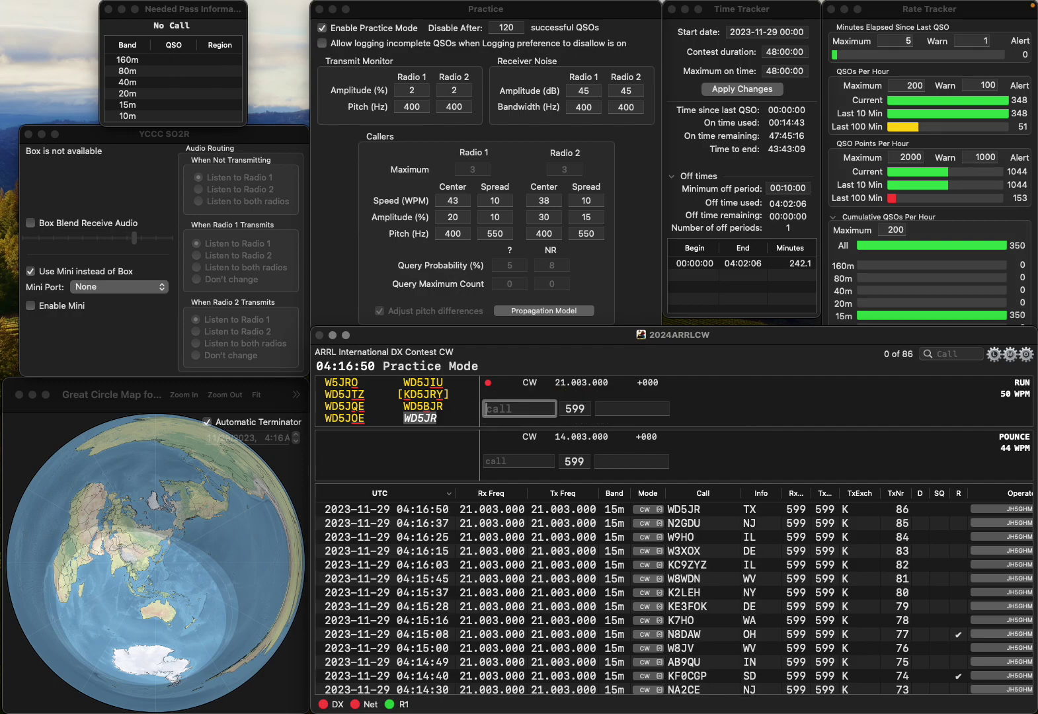
Log a 15 m CW contact with KV4OP on the run radio, with received exchange GA.
text(KV4)
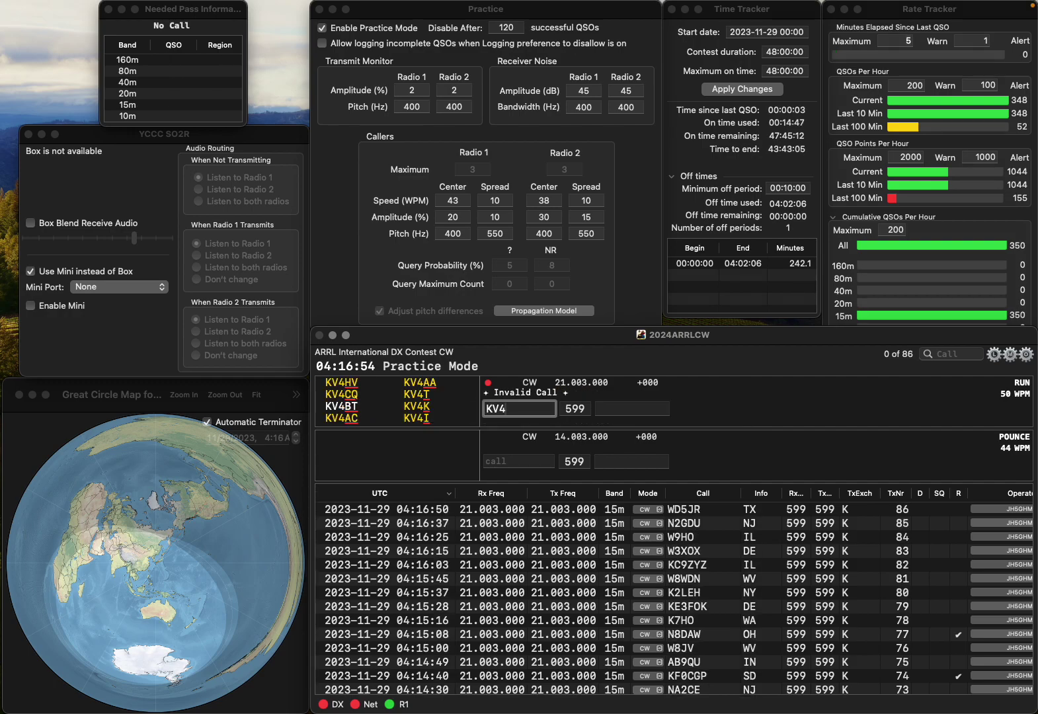
text(OP)
key(space)
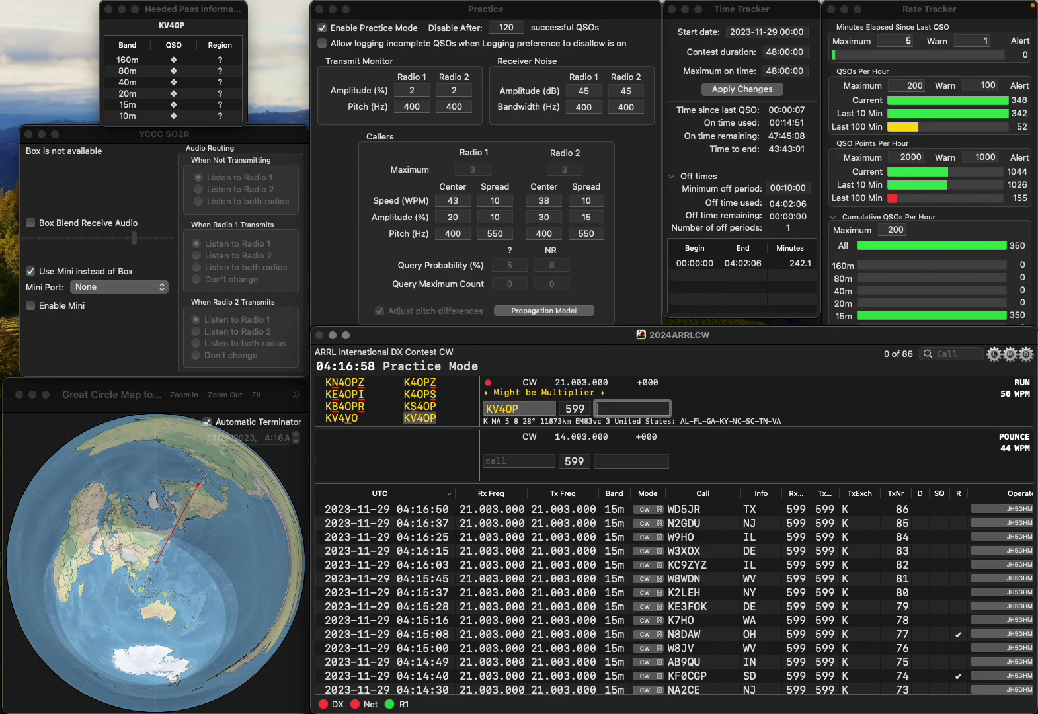
text(GA)
key(Return)
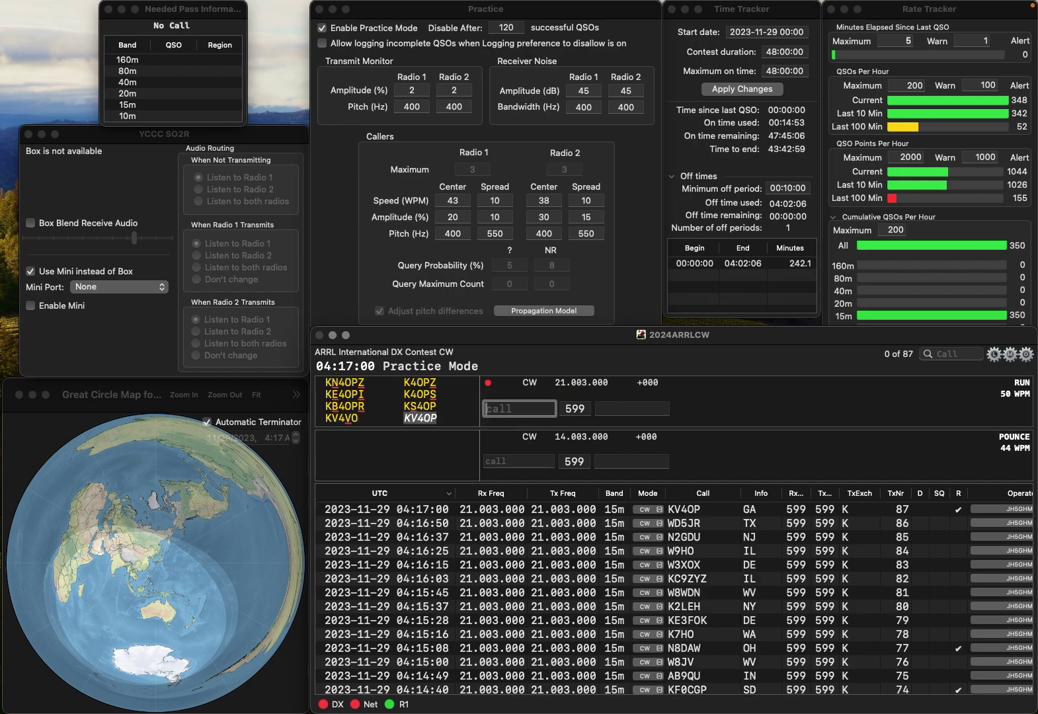
text(W2EQG)
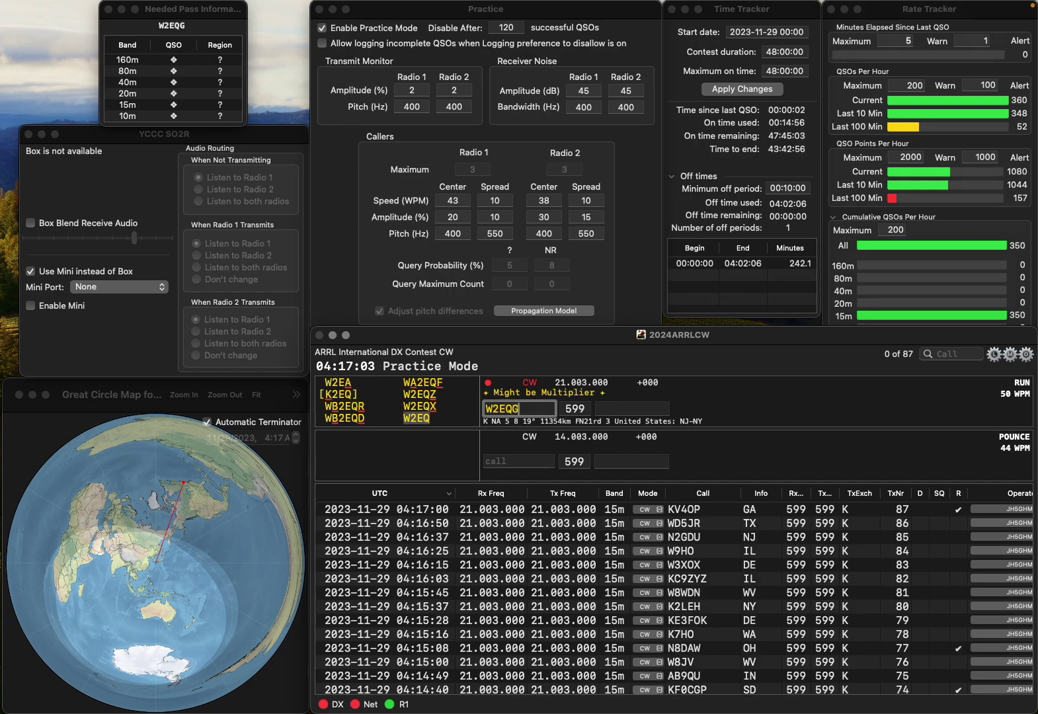
key(BackSpace)
text(Z)
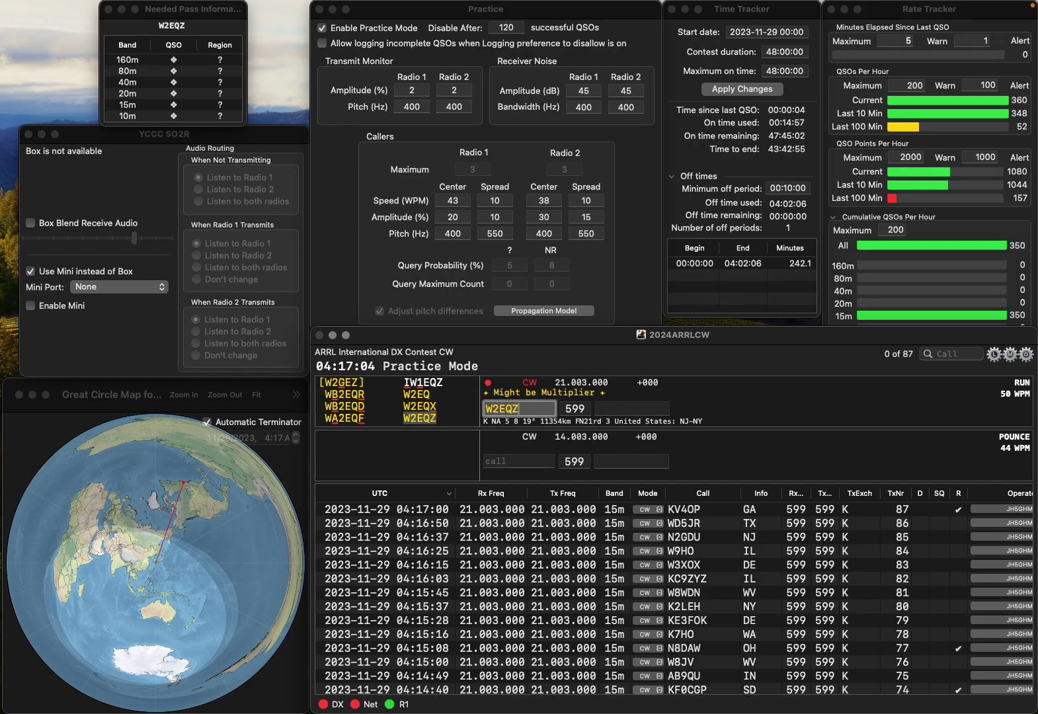
key(Tab)
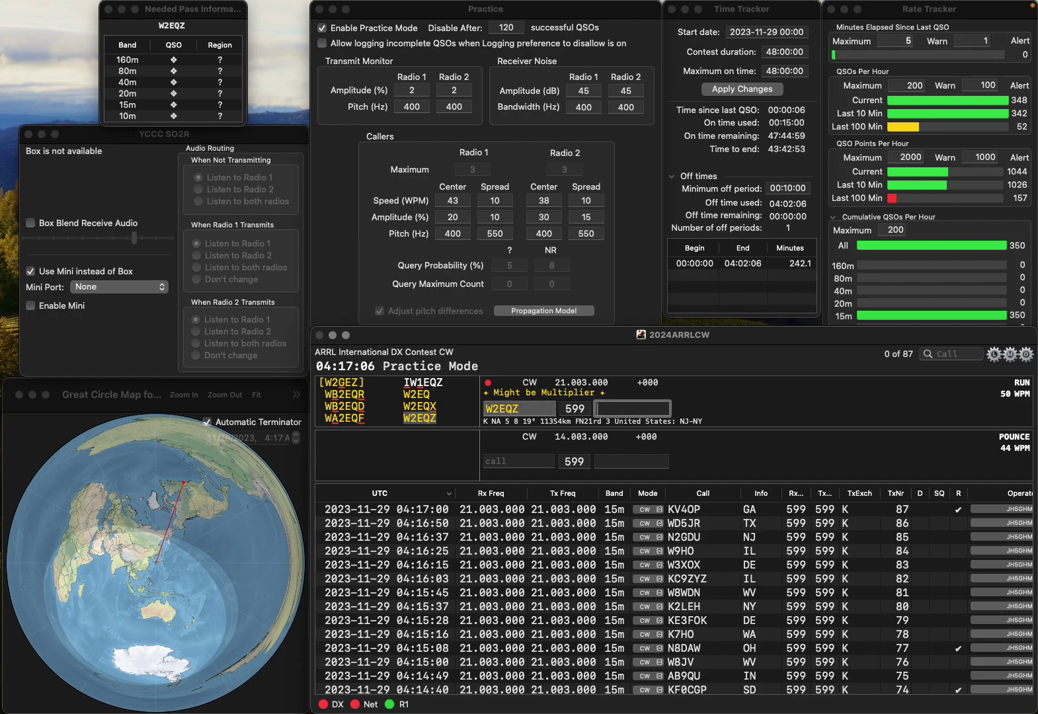
text(NY)
key(Return)
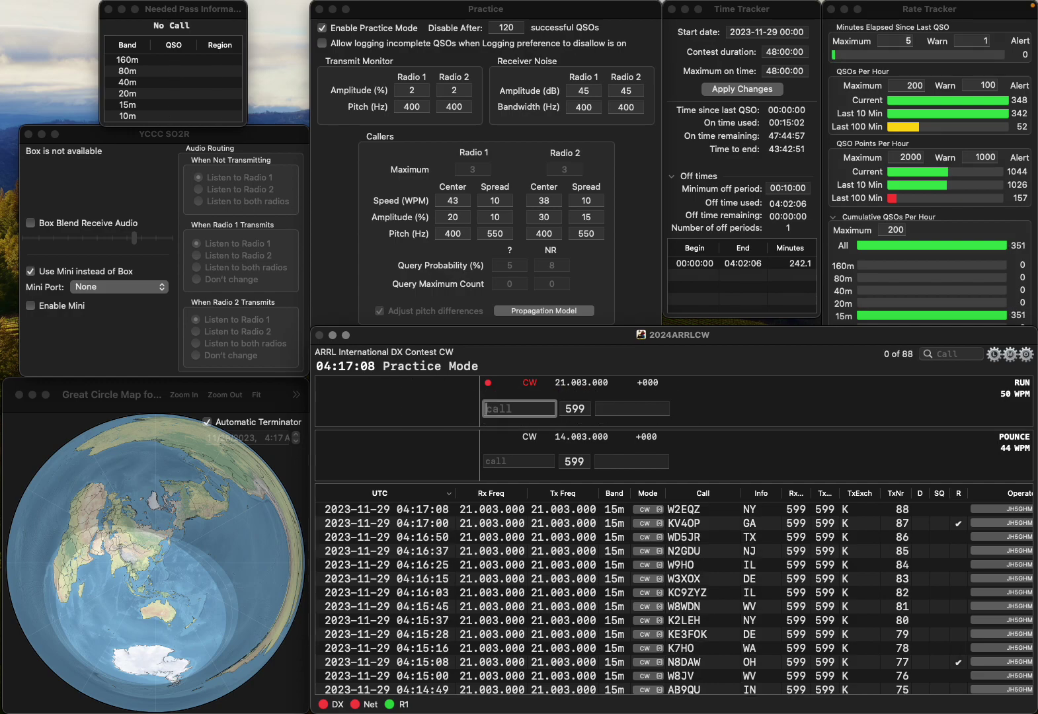
Log a 15 m CW contact with KA9NOK on the run radio, with received exchange IL.
text(KA)
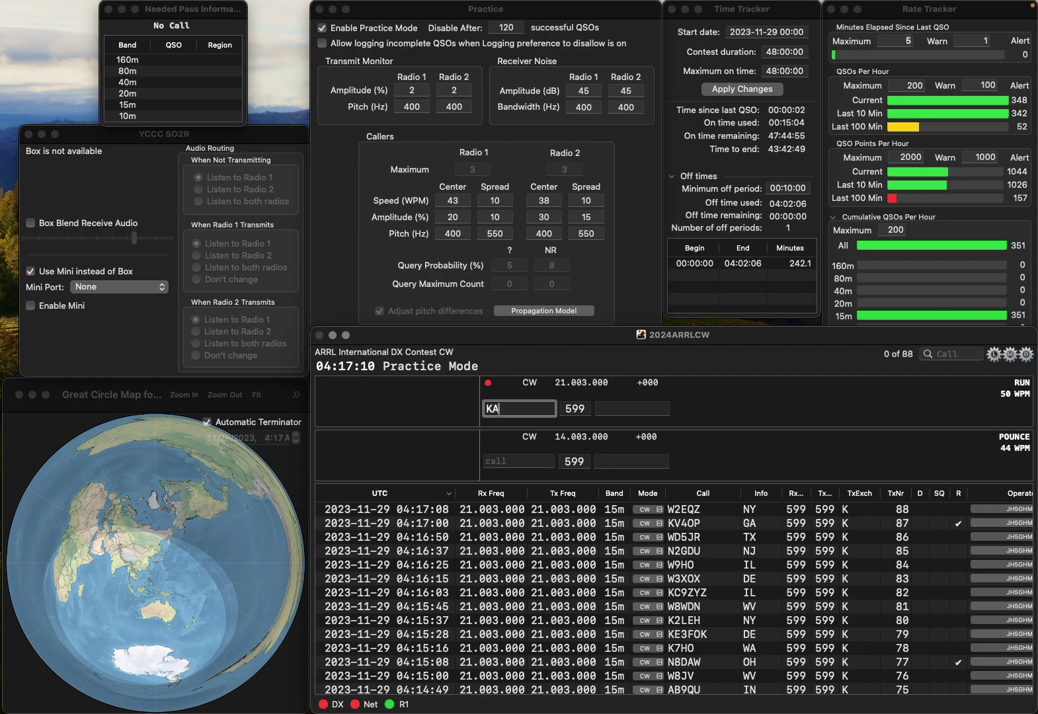
text(8NOX)
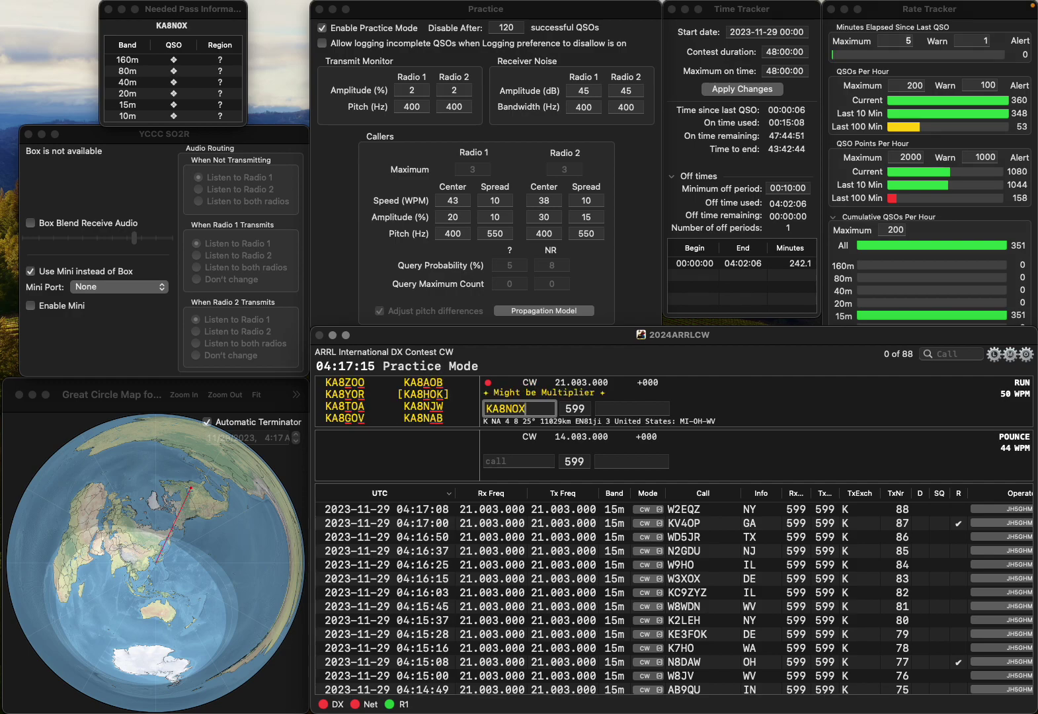
key(BackSpace)
text(9)
key(End)
key(BackSpace)
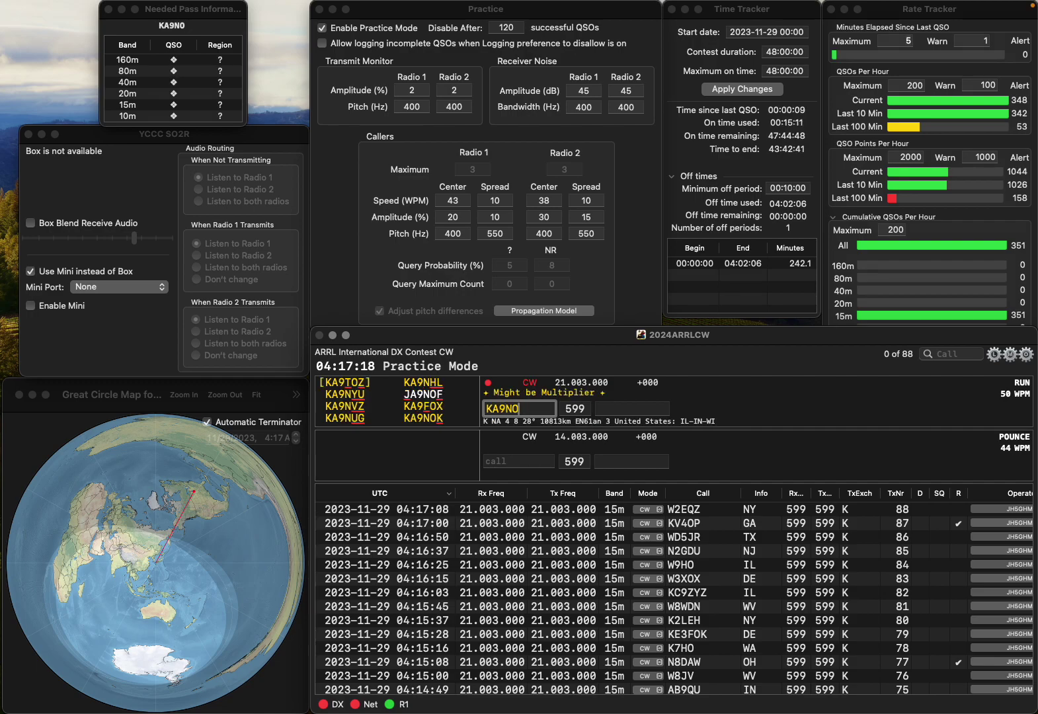
text(K)
key(Tab)
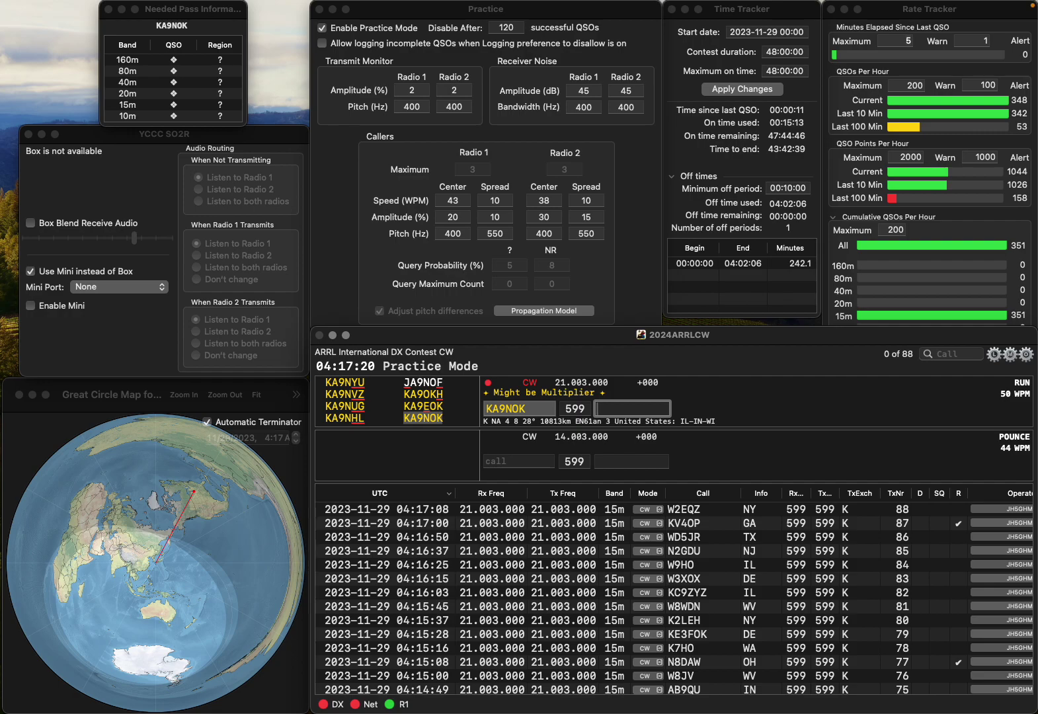
text(IL)
key(Return)
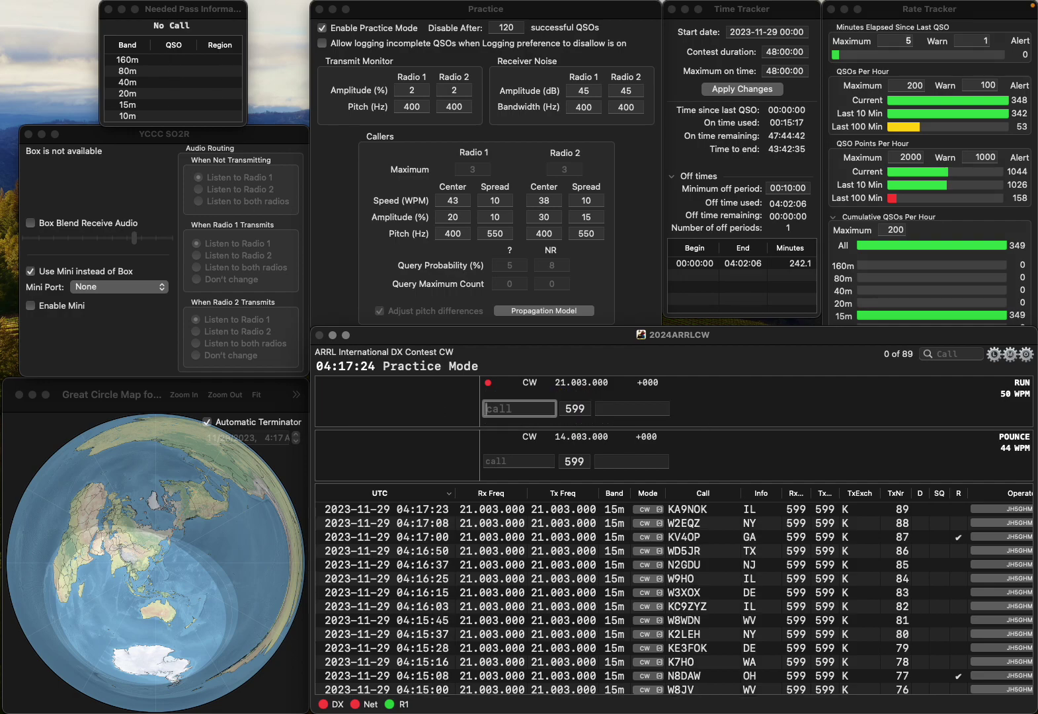
text(KD4VZI)
key(space)
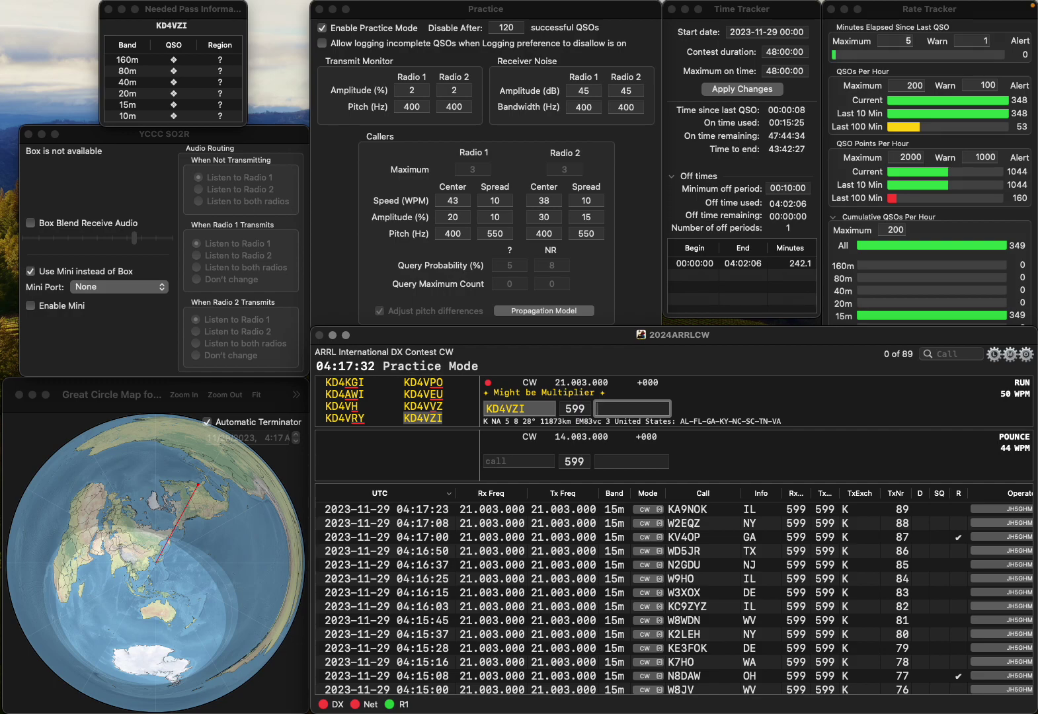
text(TN)
key(Return)
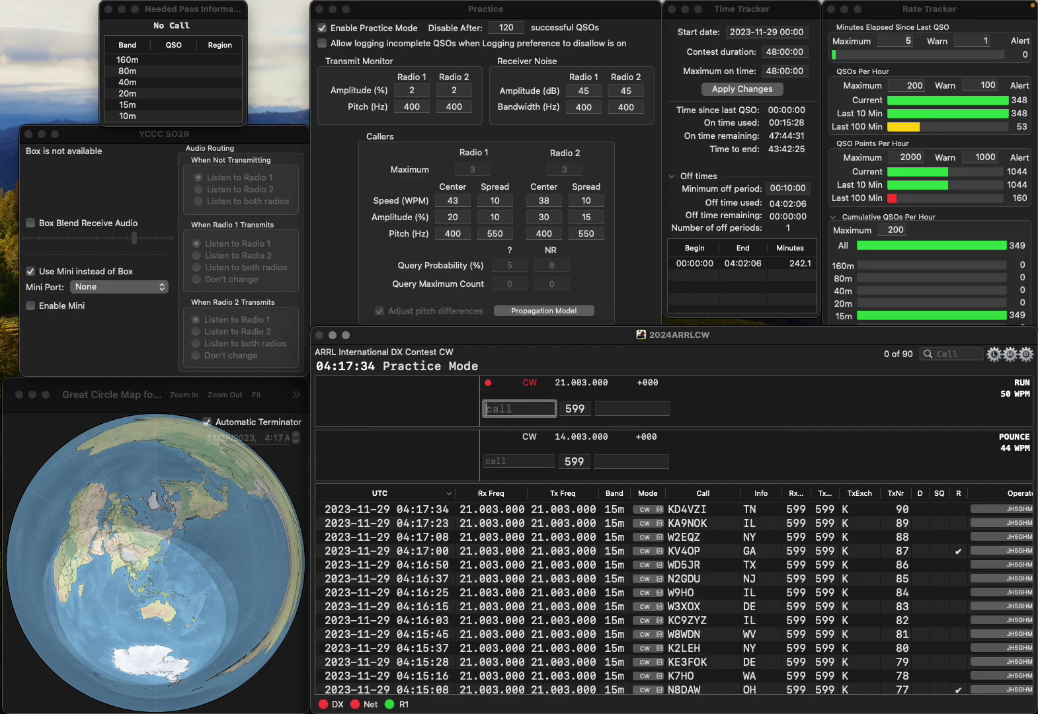
text(V3)
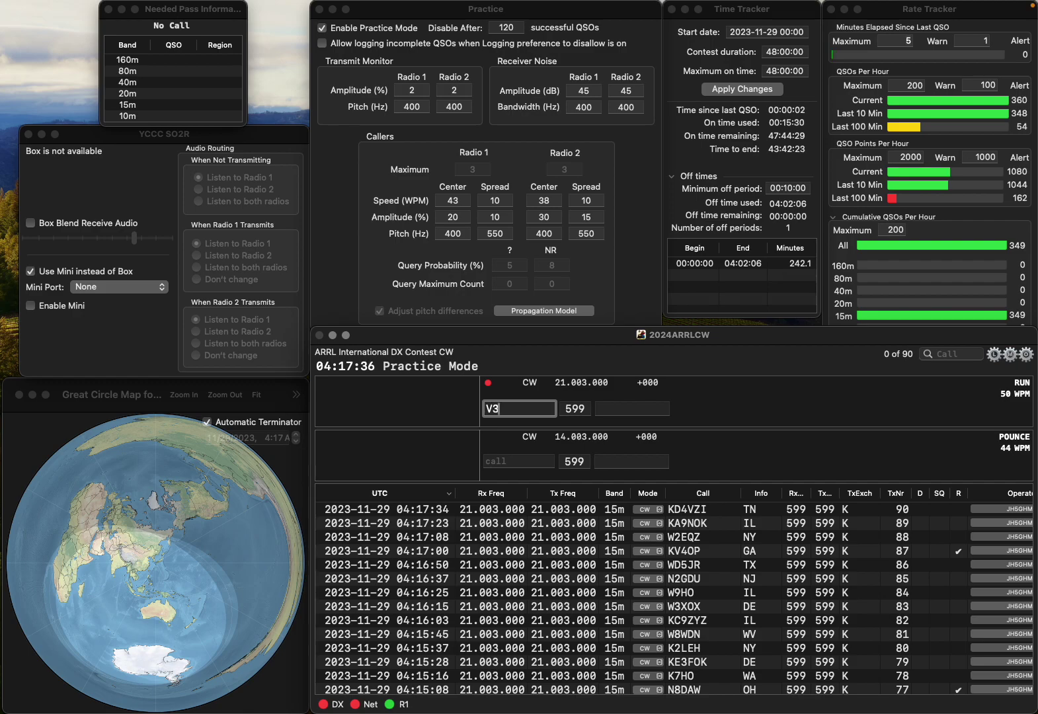
text(EJ)
text(E)
key(Return)
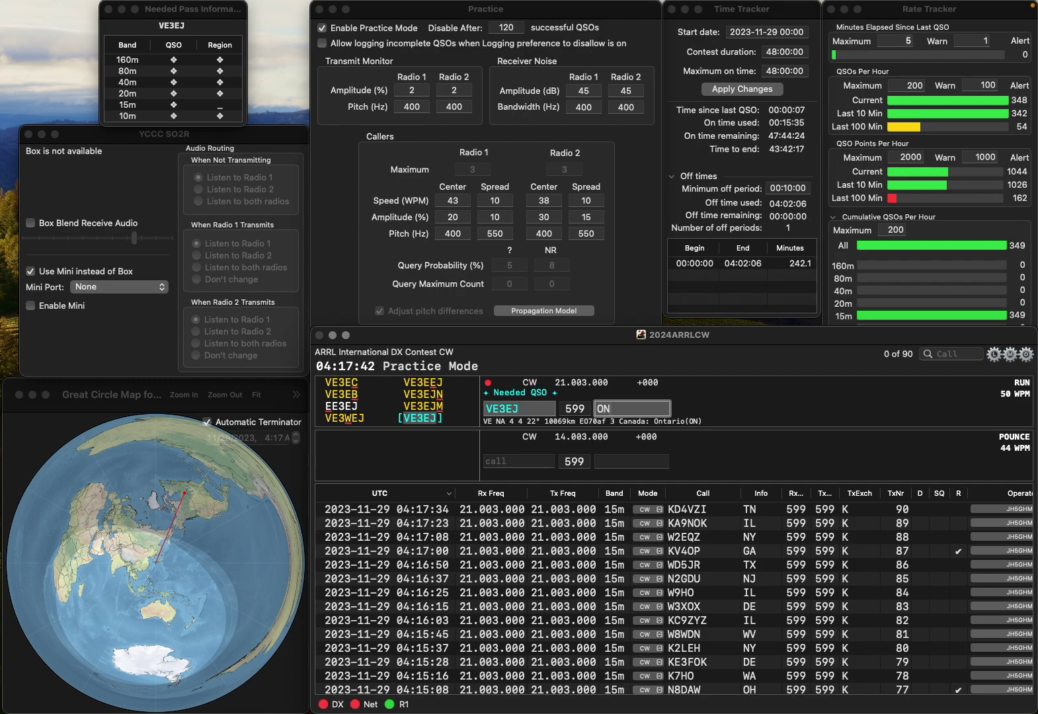
key(Return)
text(KN9JX)
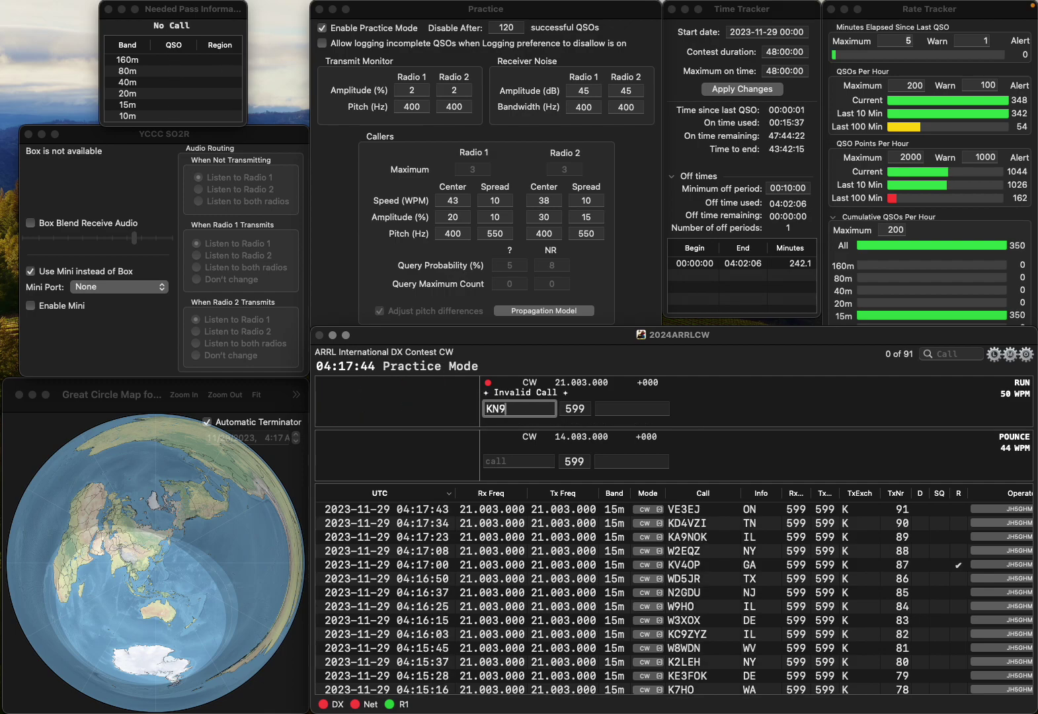
key(BackSpace)
key(BackSpace)
key(BackSpace)
key(BackSpace)
key(BackSpace)
text(N8JXJ)
click(632, 408)
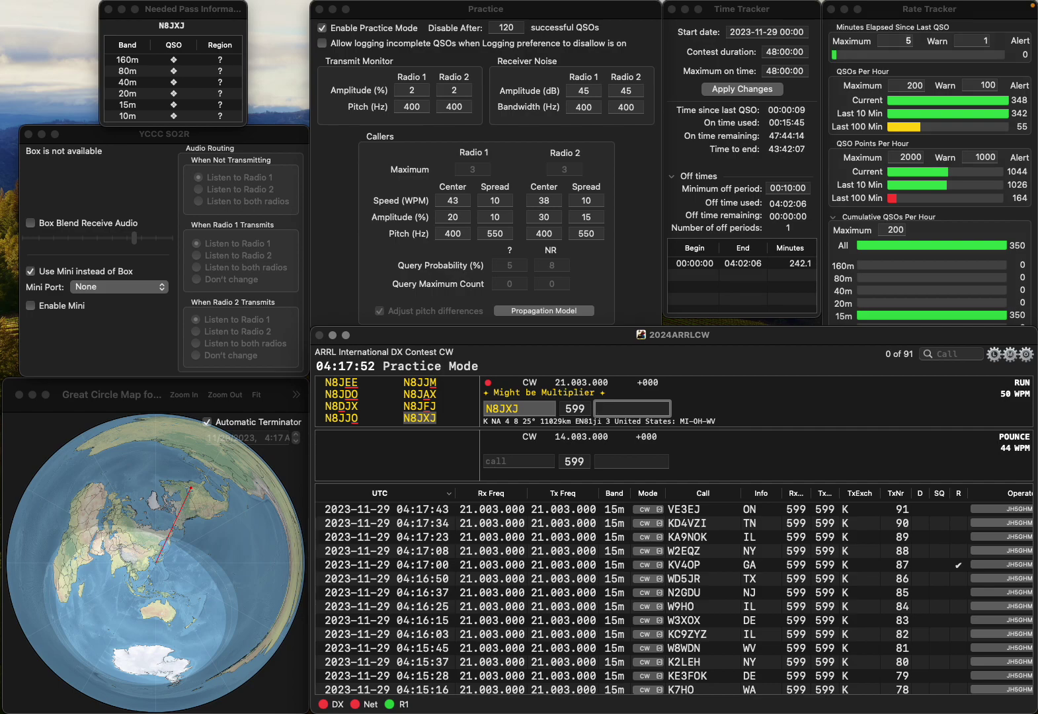
key(Return)
text(VEA3RQ)
key(BackSpace)
key(BackSpace)
key(BackSpace)
key(BackSpace)
key(BackSpace)
text(A3RQX)
key(Tab)
text(ON)
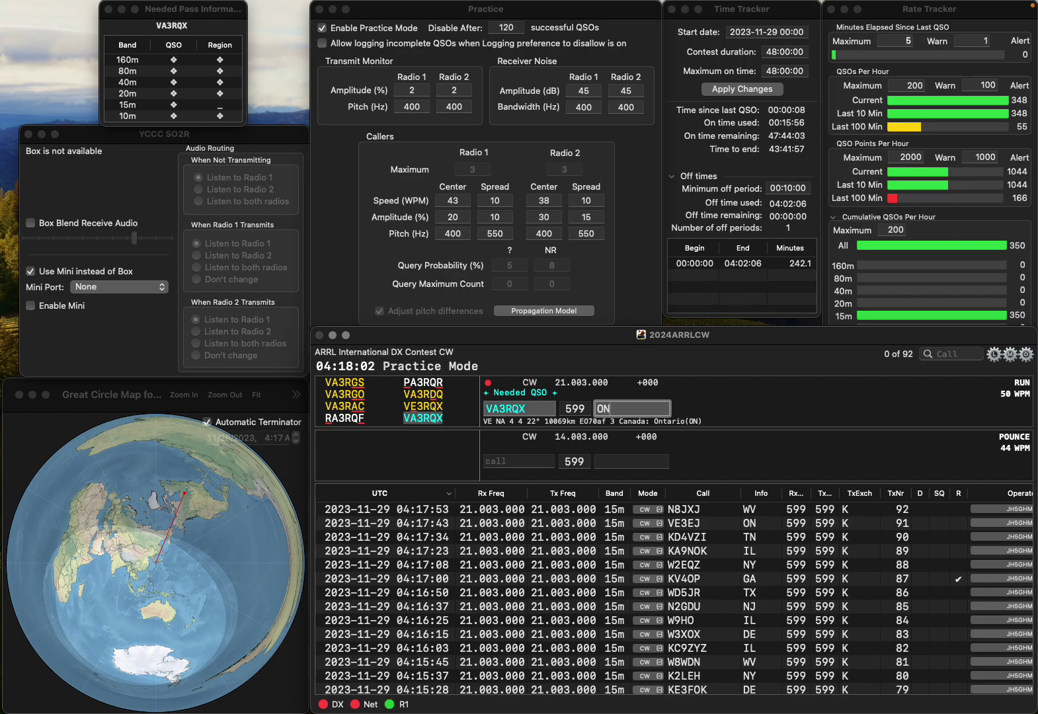
key(Return)
text(VE3)
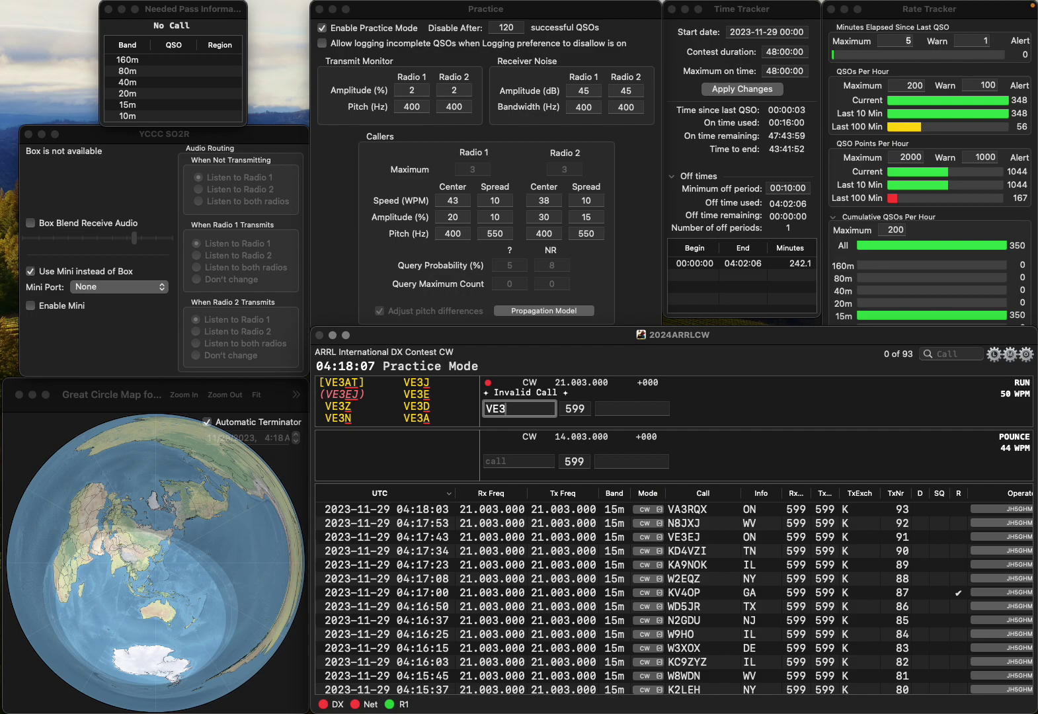
text(YAA)
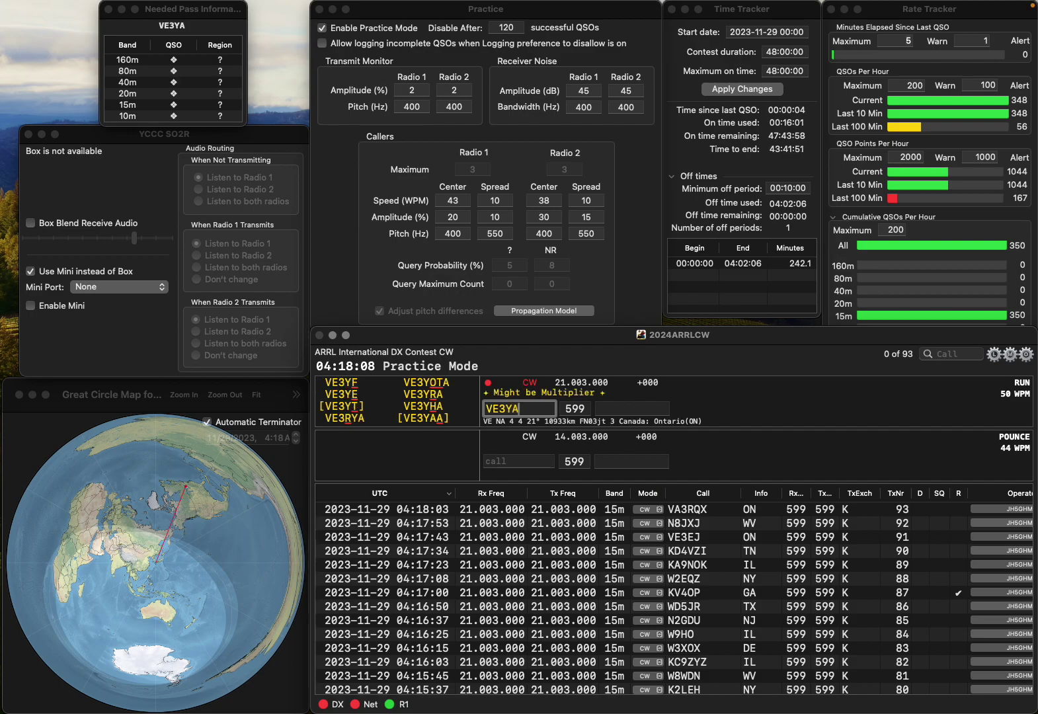
key(space)
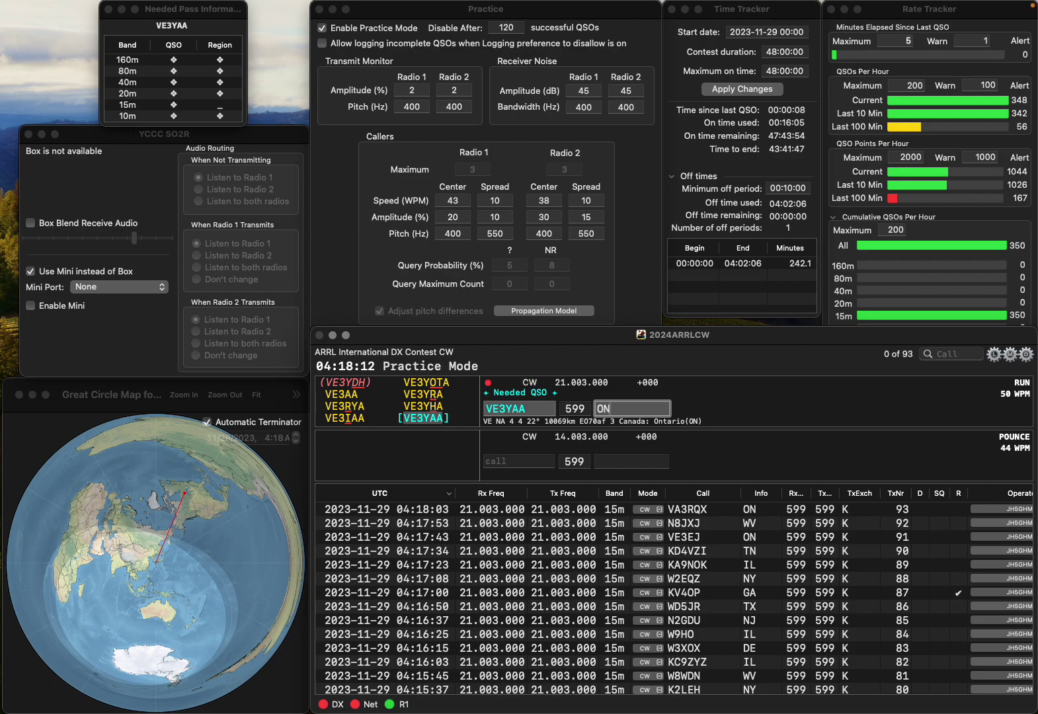
key(Return)
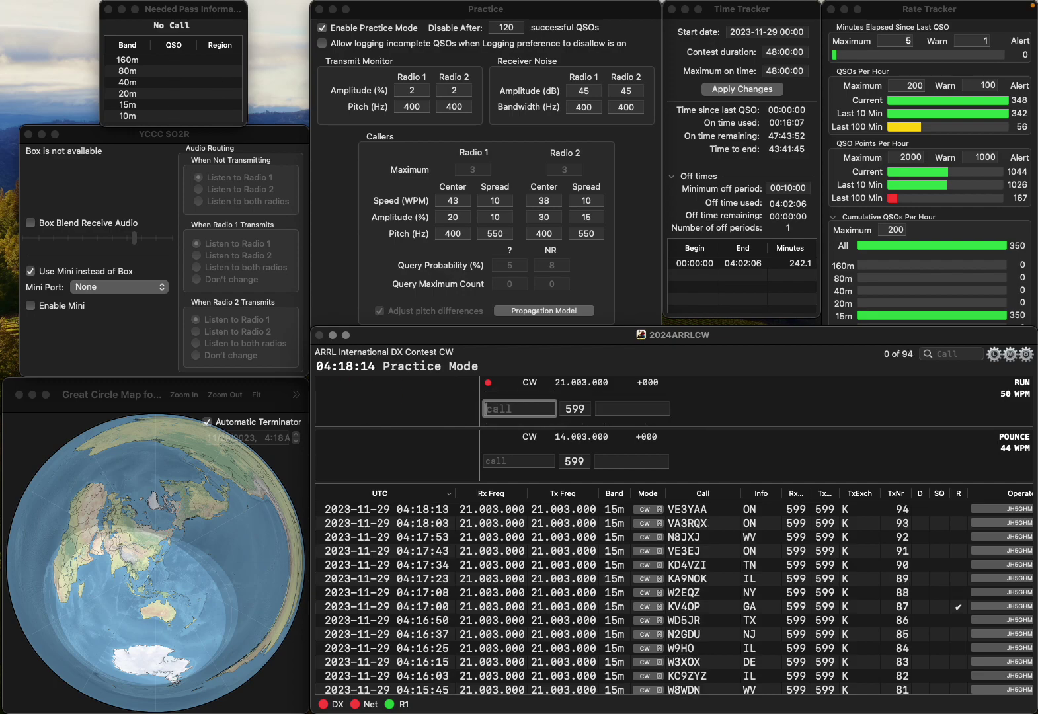
text(8KSC)
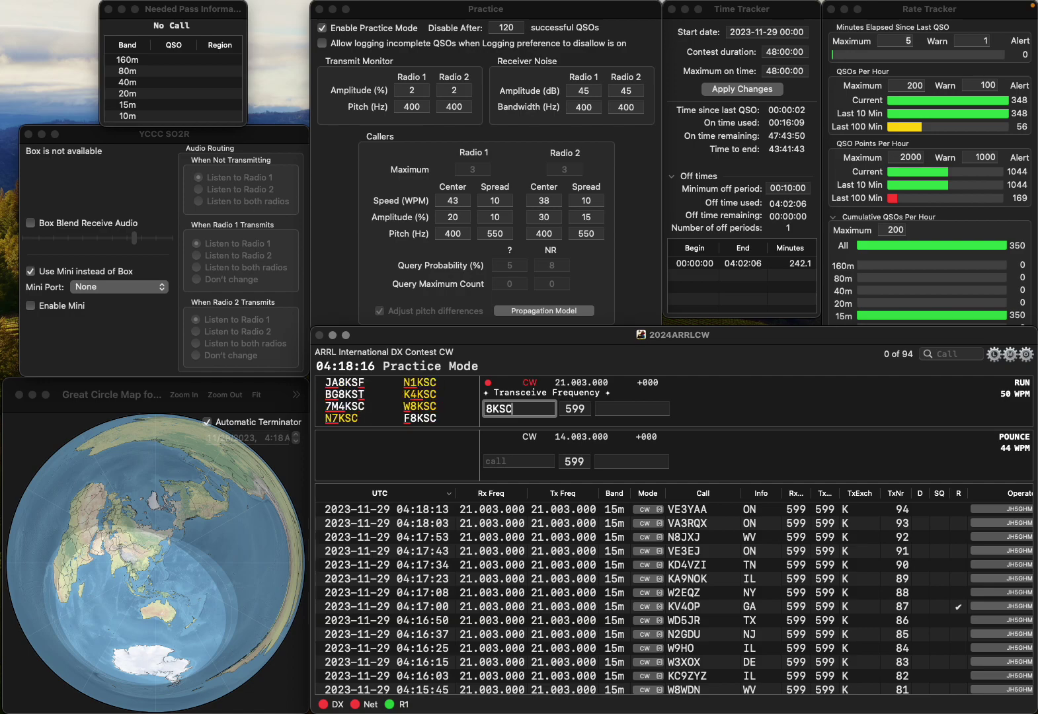
key(super+Left)
text(K)
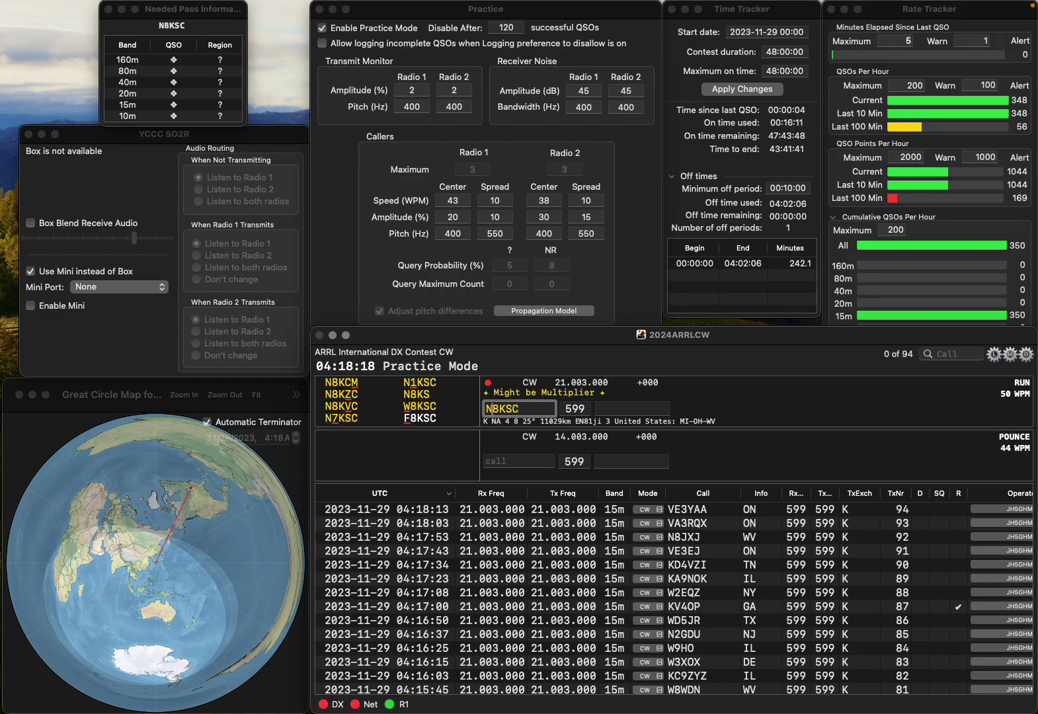
key(Delete)
key(Delete)
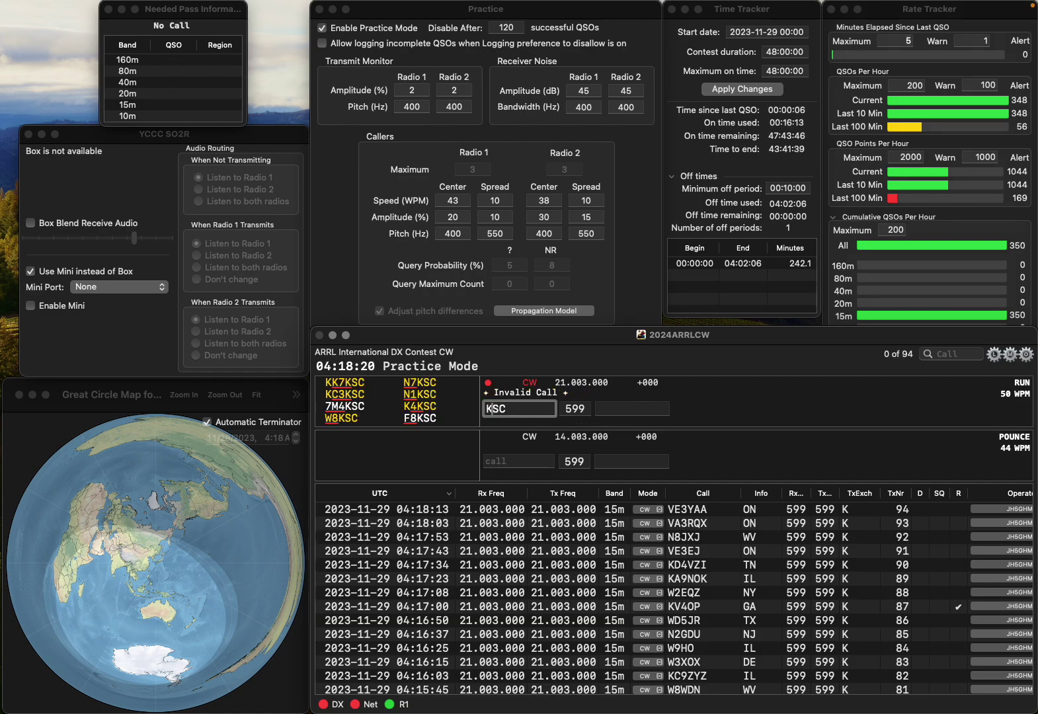
key(Delete)
key(Delete)
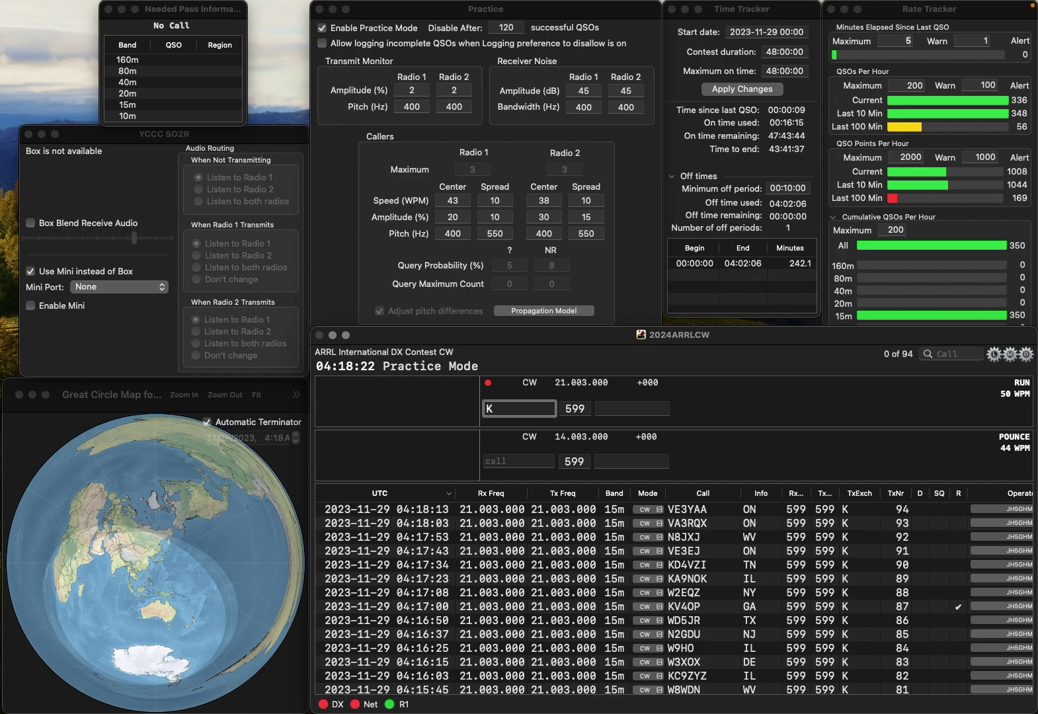
text(0C)
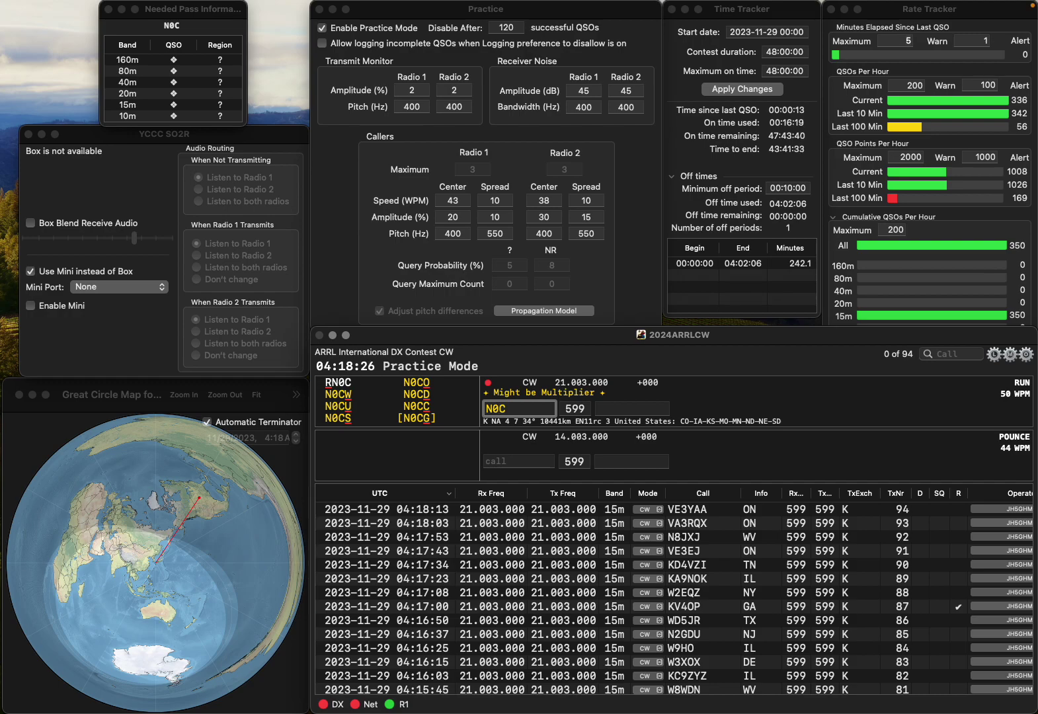
key(Left)
key(BackSpace)
text(9H)
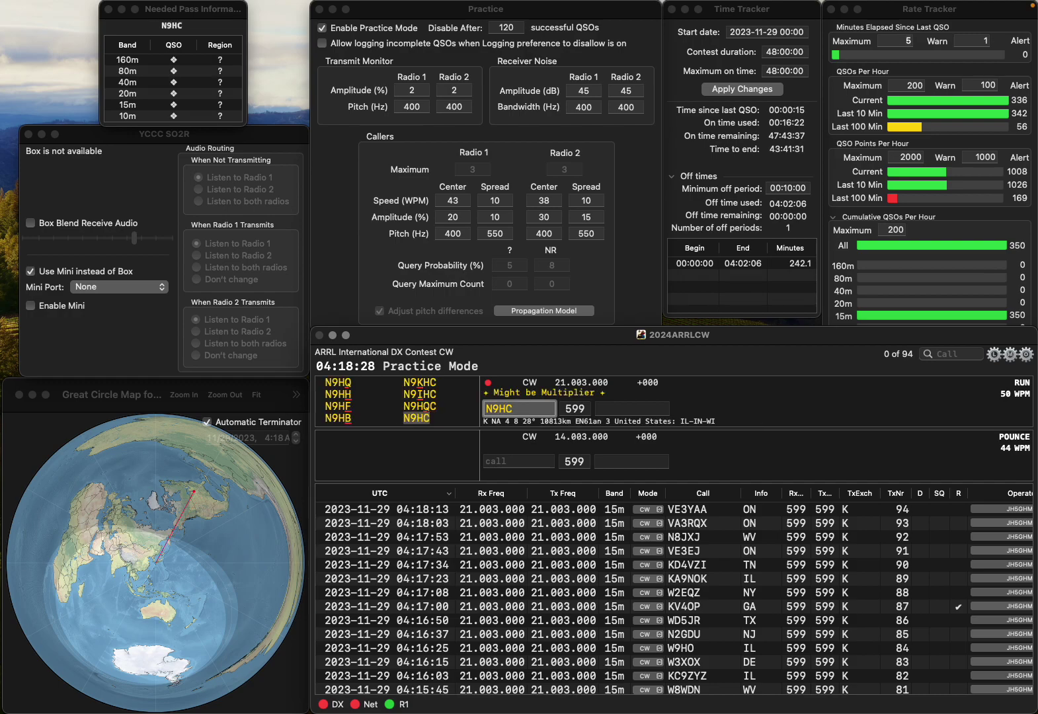
key(BackSpace)
text(KS)
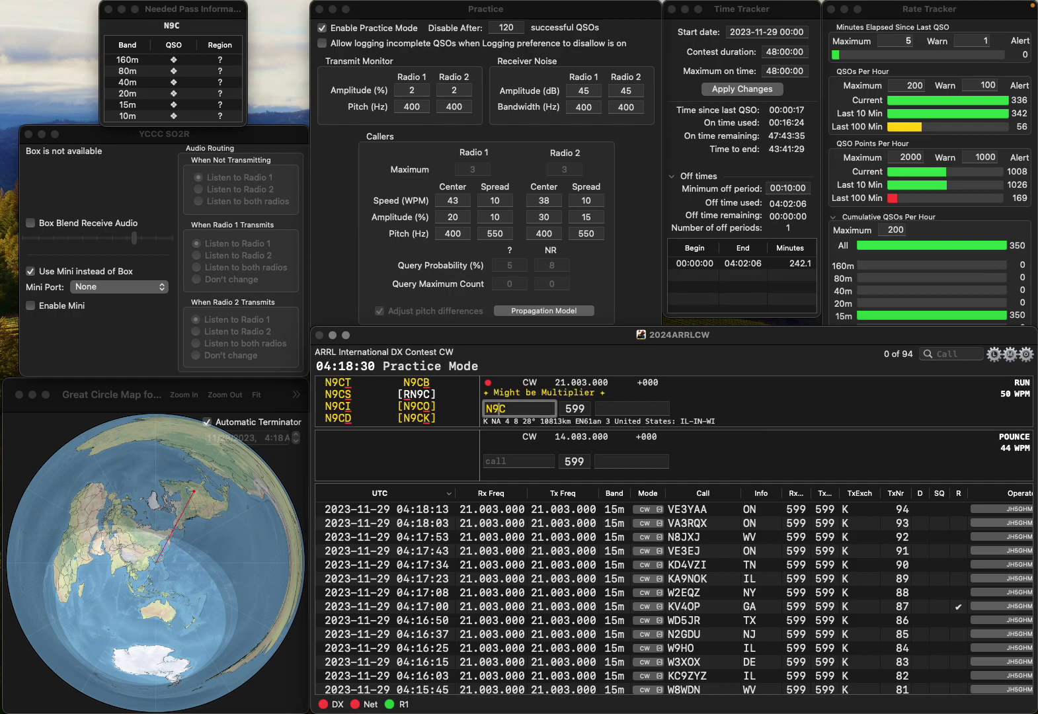
key(BackSpace)
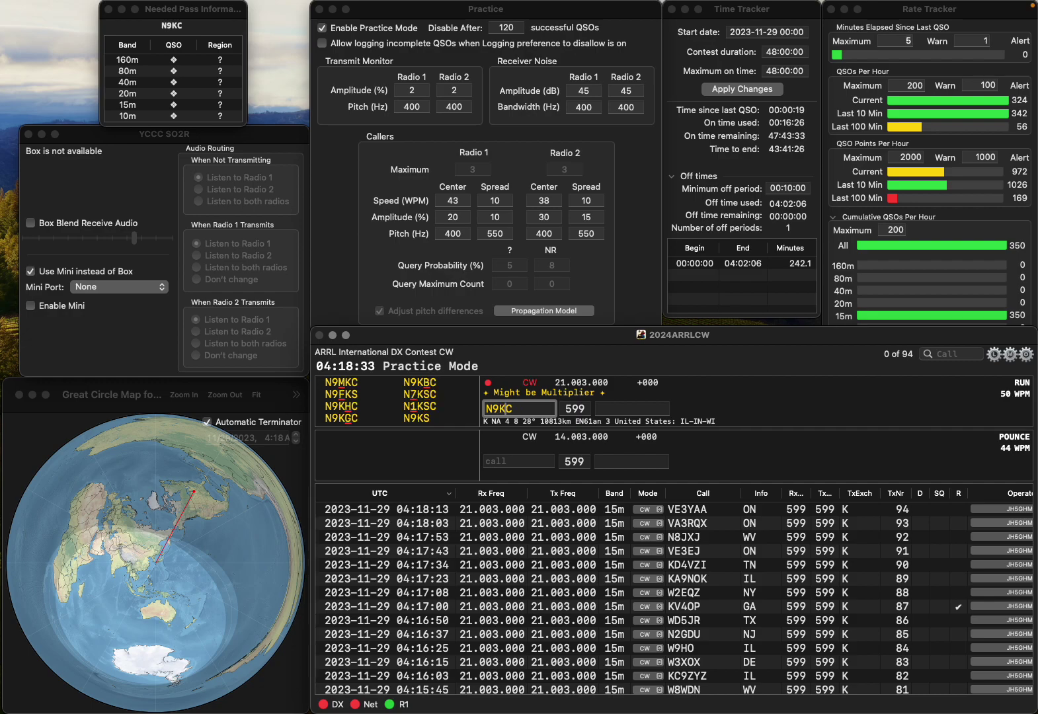
text(H)
key(space)
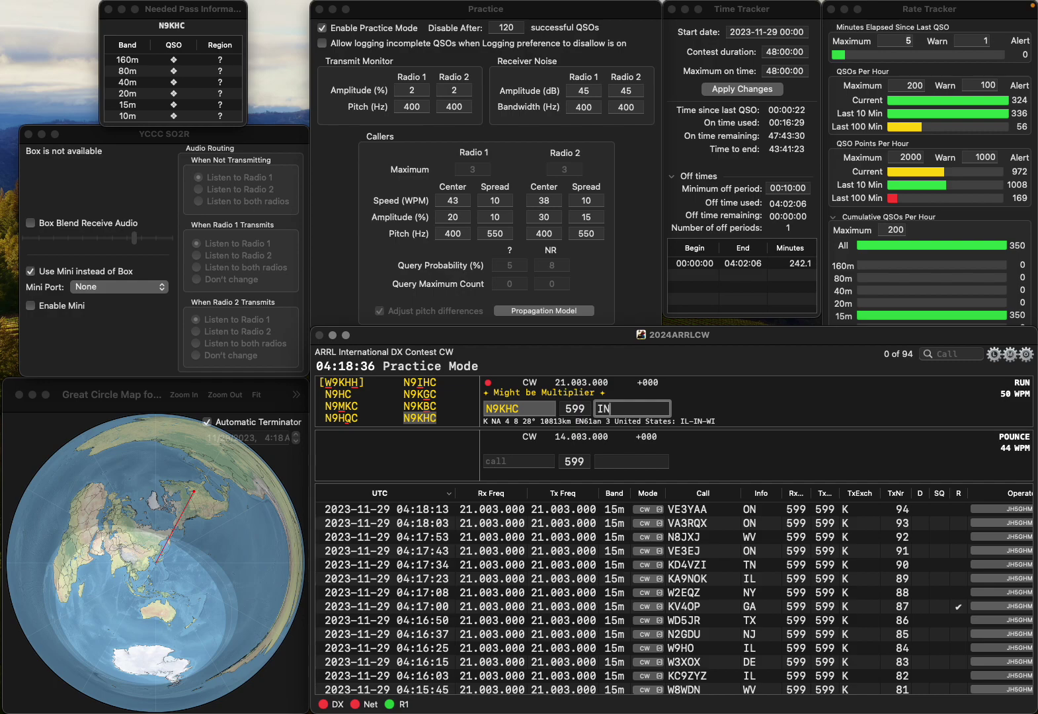
key(Return)
text(K)
text(K)
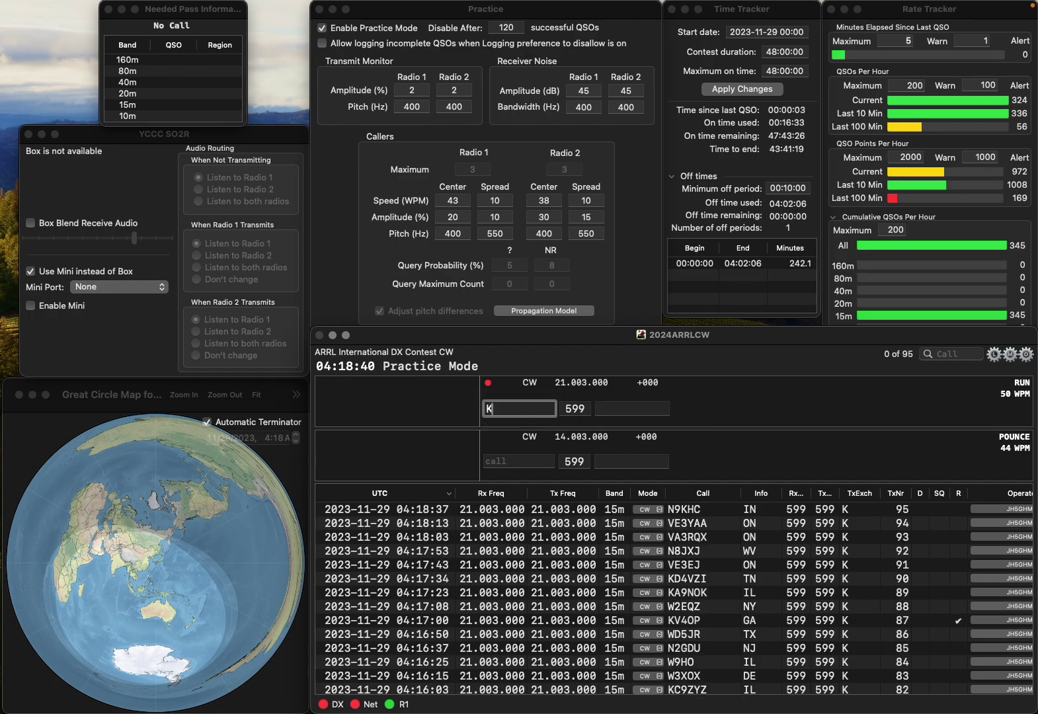
text(O4QCC)
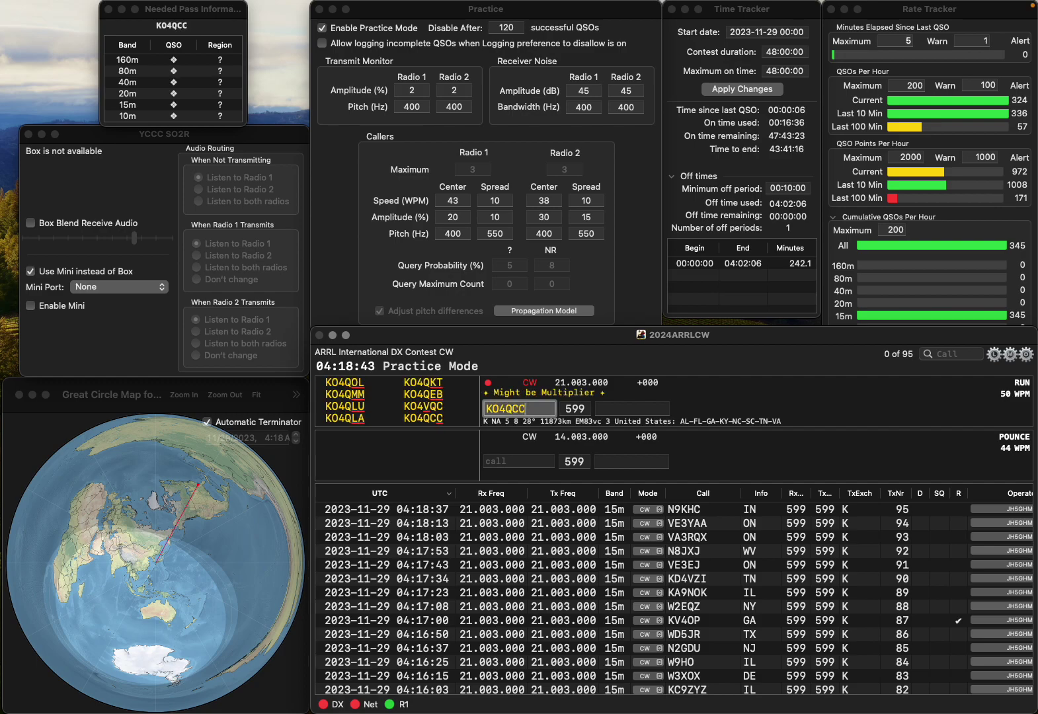
key(space)
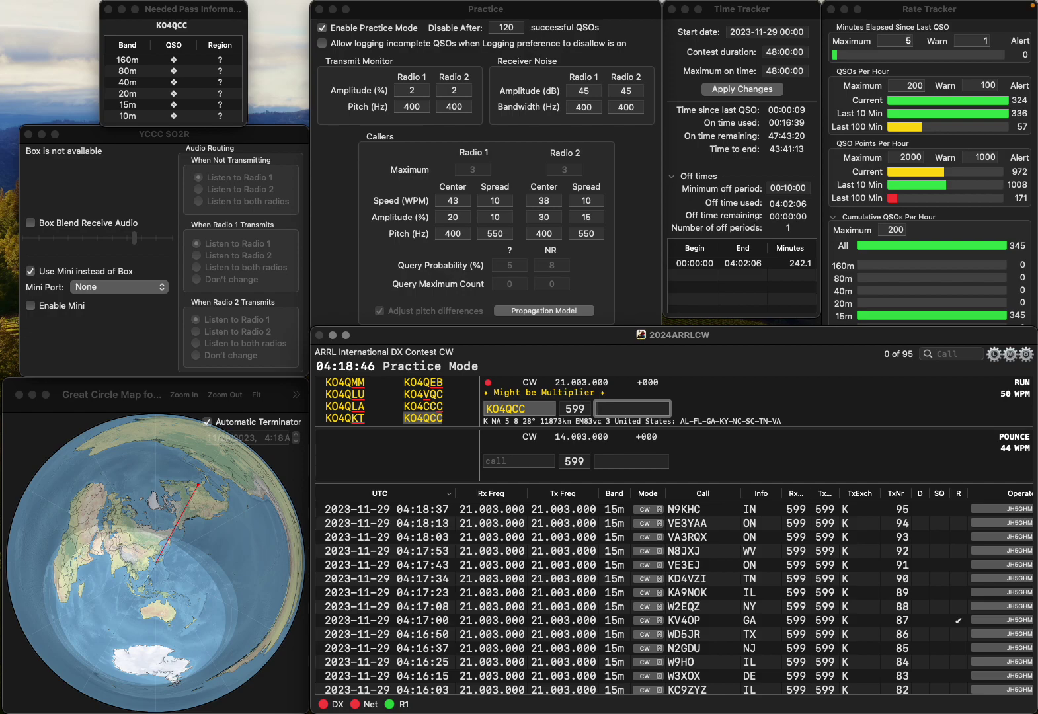
text(TN)
key(Return)
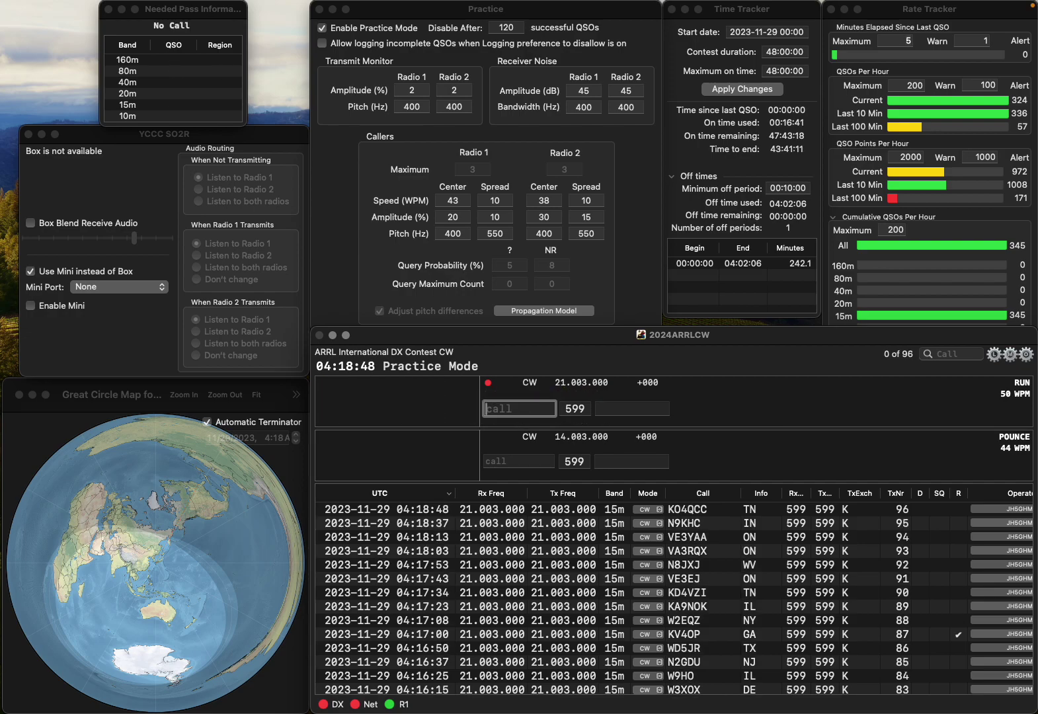
Log a 15 m CW contact with WI2E on the run radio, with received exchange NY.
text(WI2E)
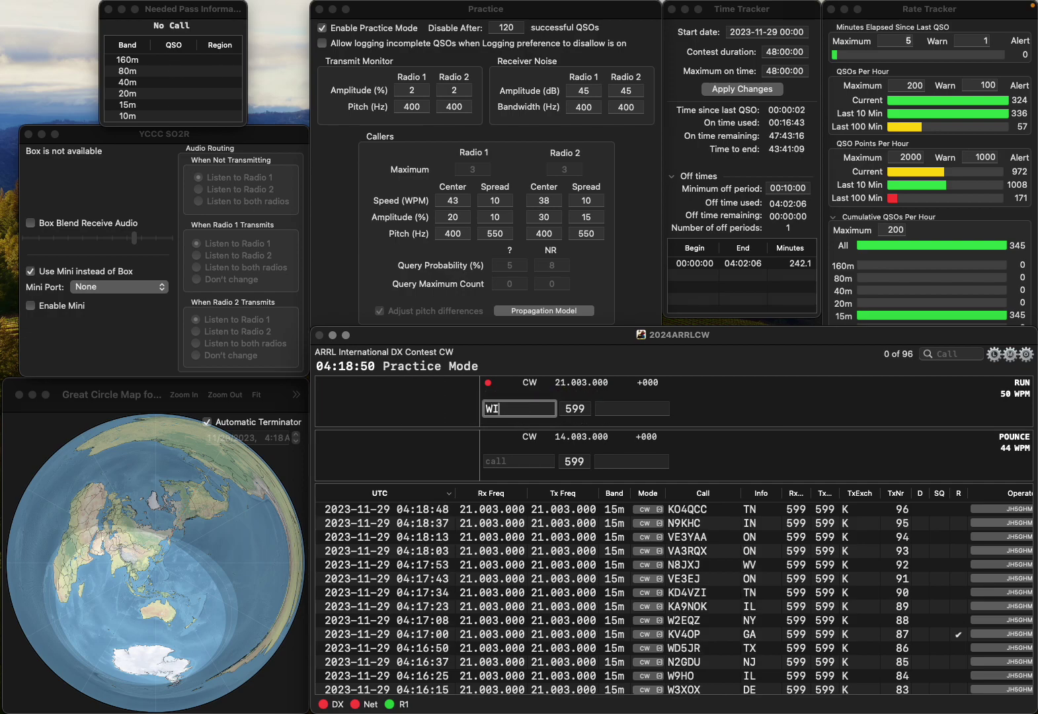
key(Return)
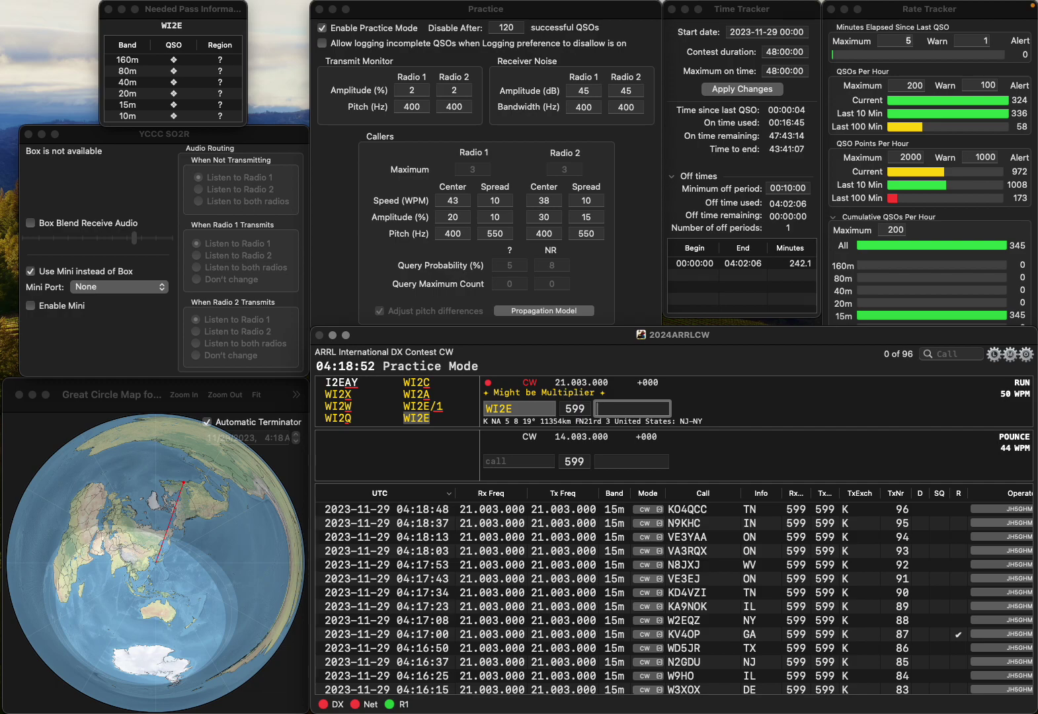
text(NY)
key(Return)
Log a 15 m CW contact with KF5CSO on the run radio, with received exchange MS.
text(K)
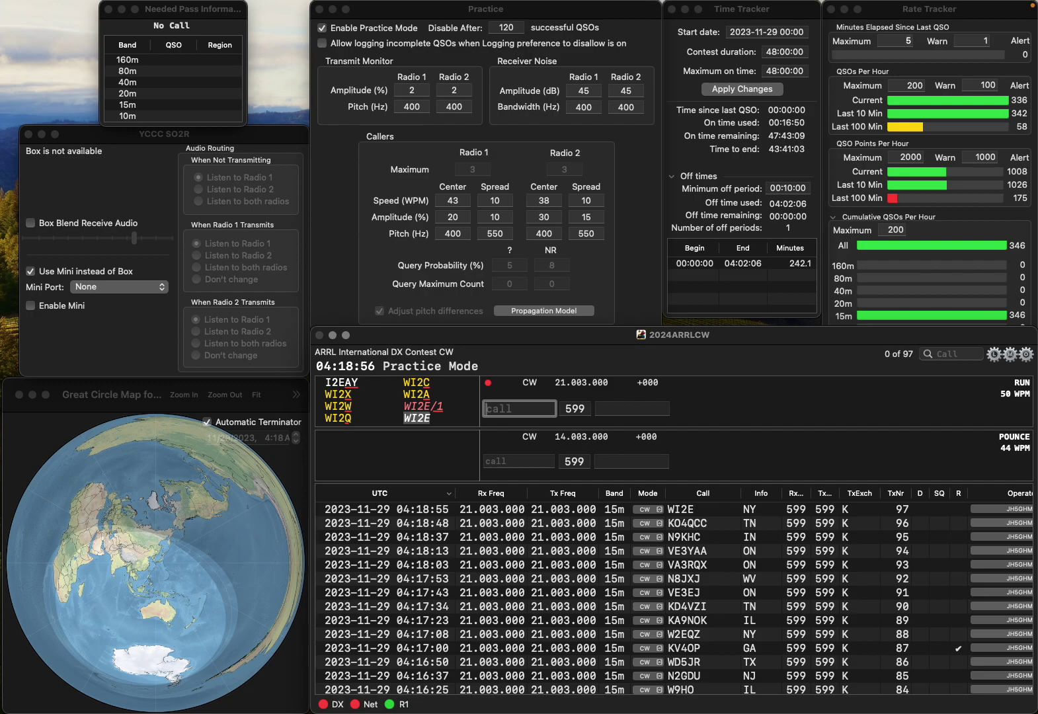
text(F5CSO)
key(Return)
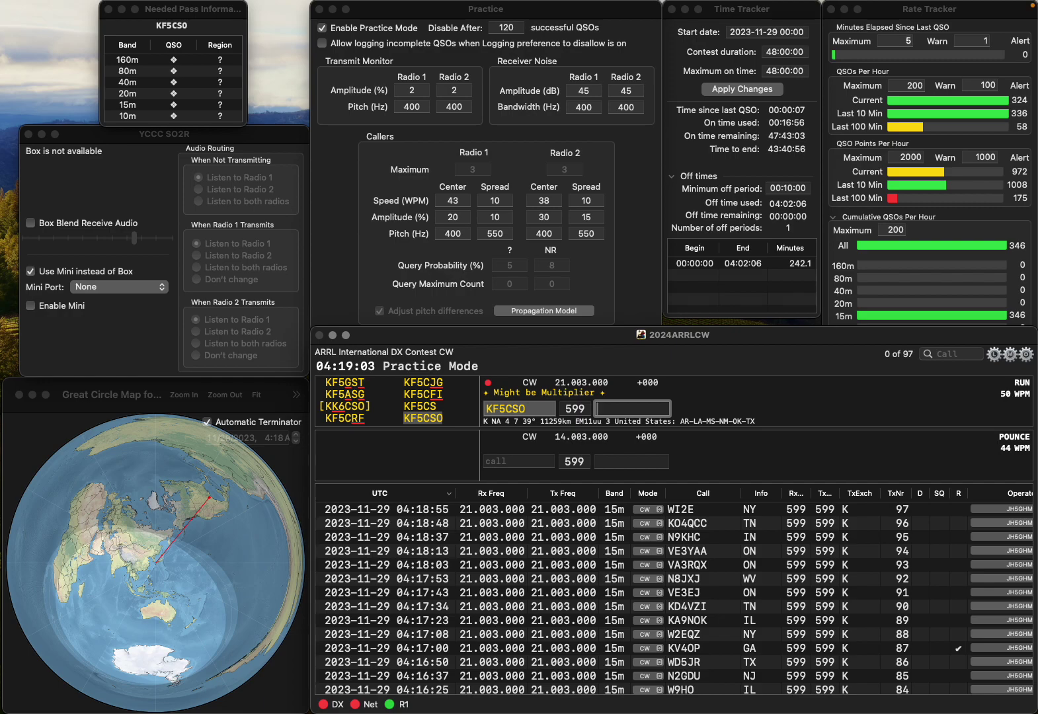
text(MS)
key(Return)
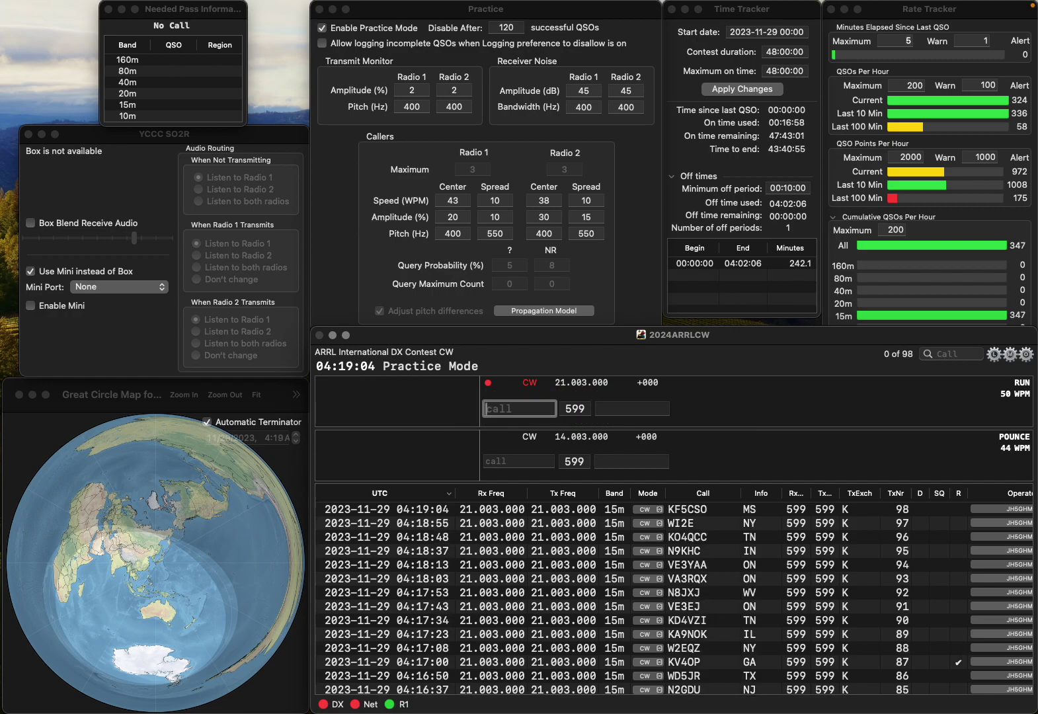
text(N2GS)
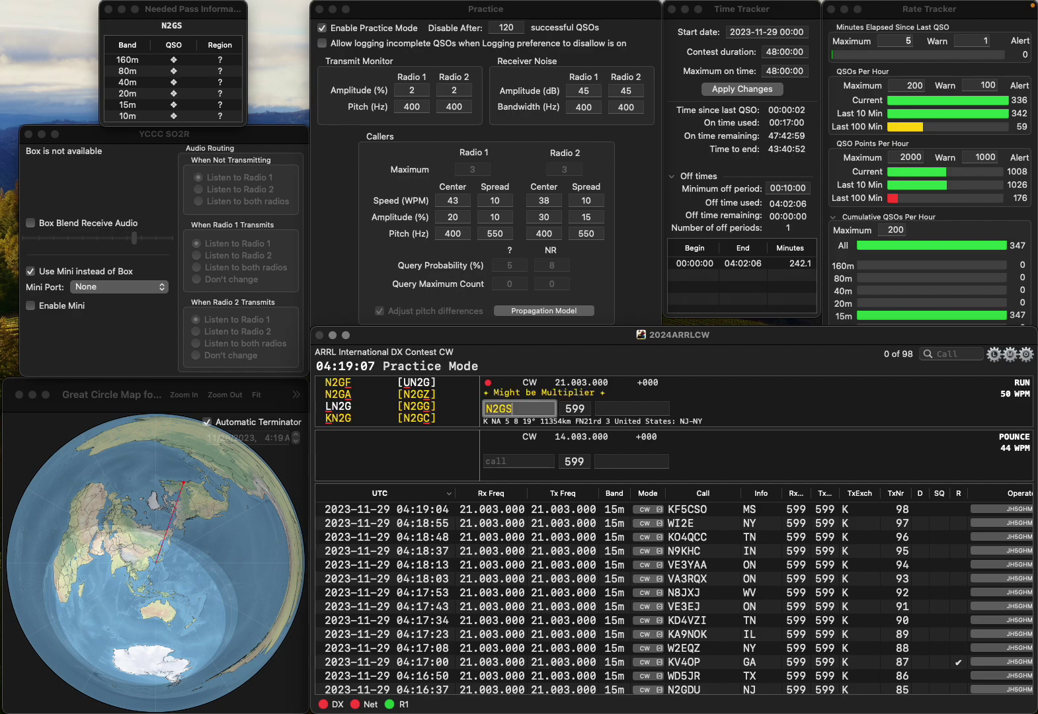
key(space)
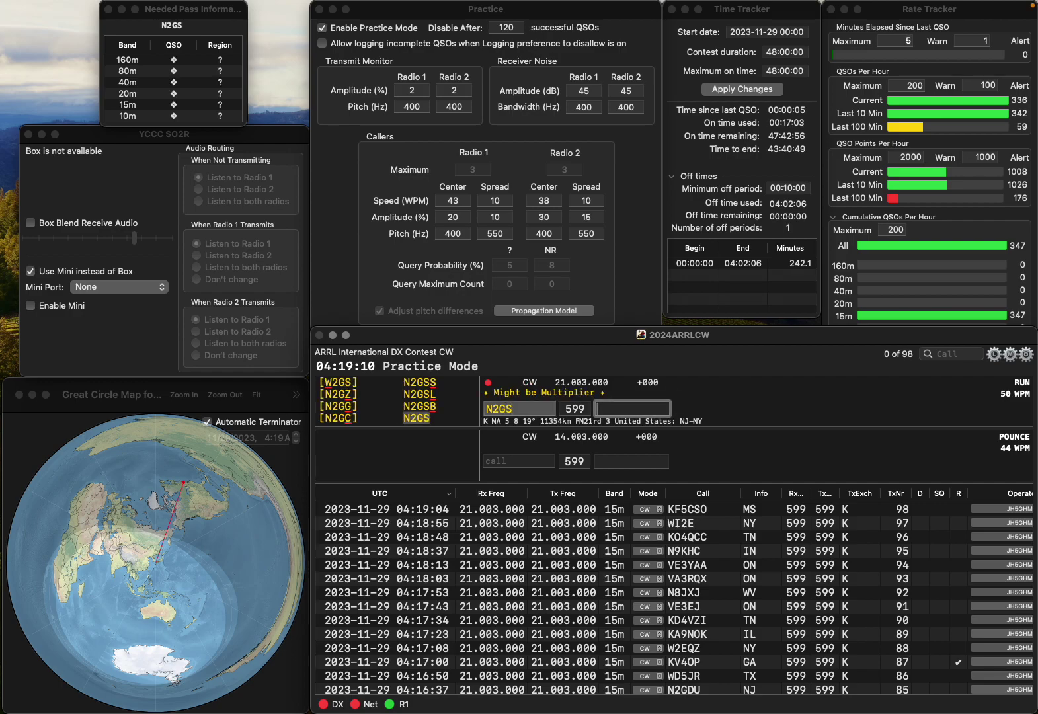
key(Return)
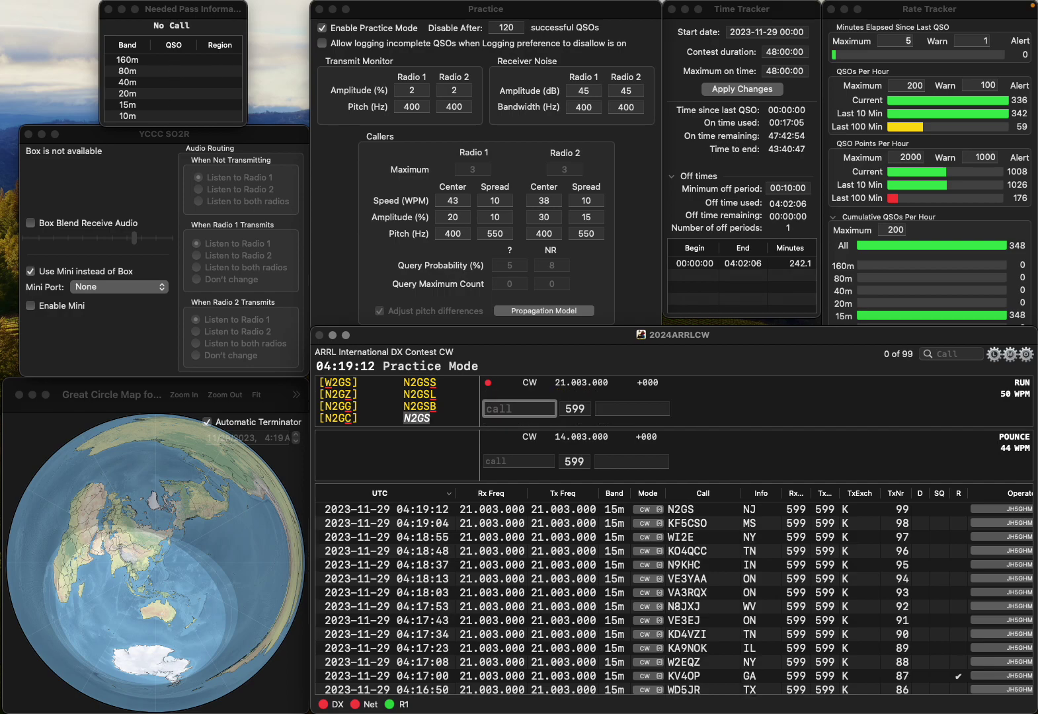
text(W8SAW)
key(Return)
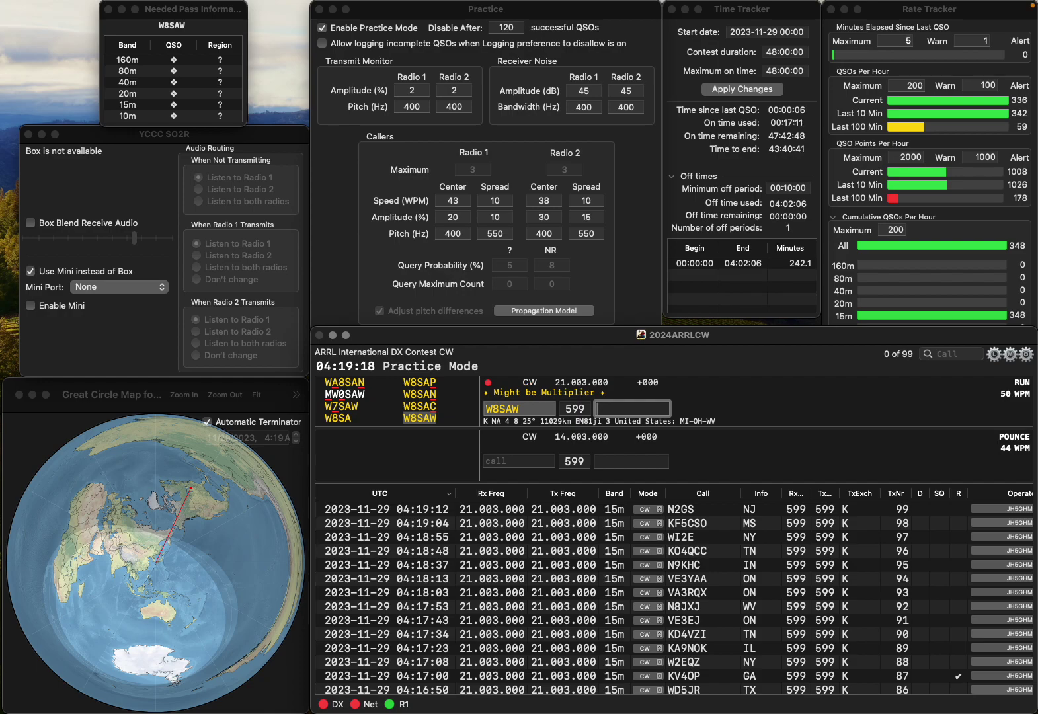
text(H)
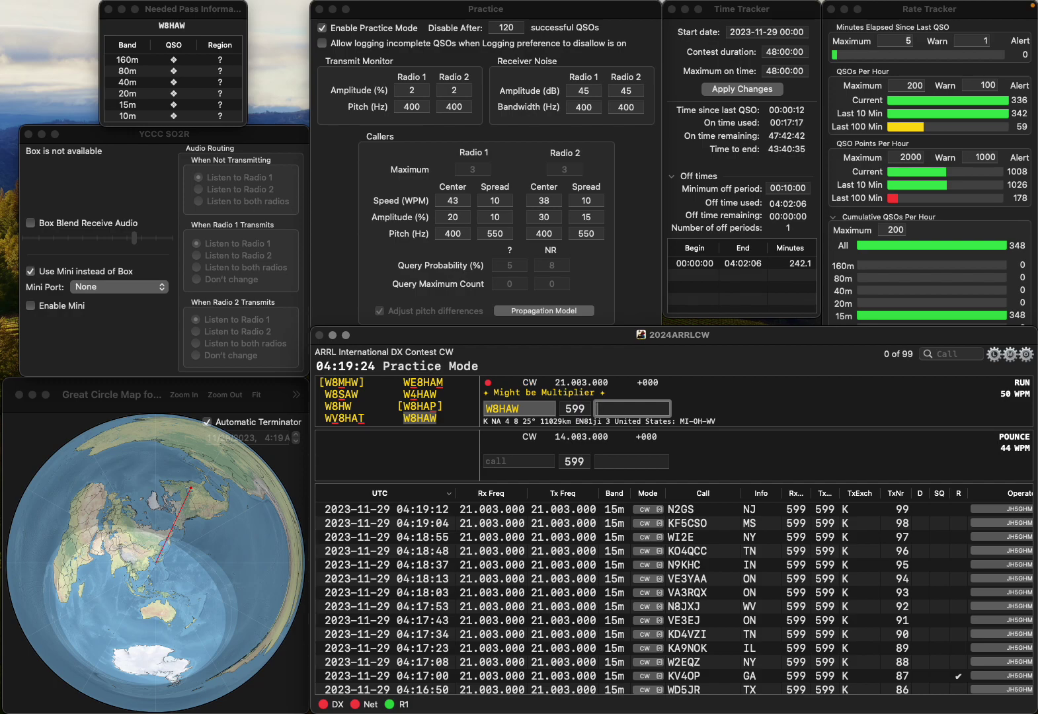
key(Return)
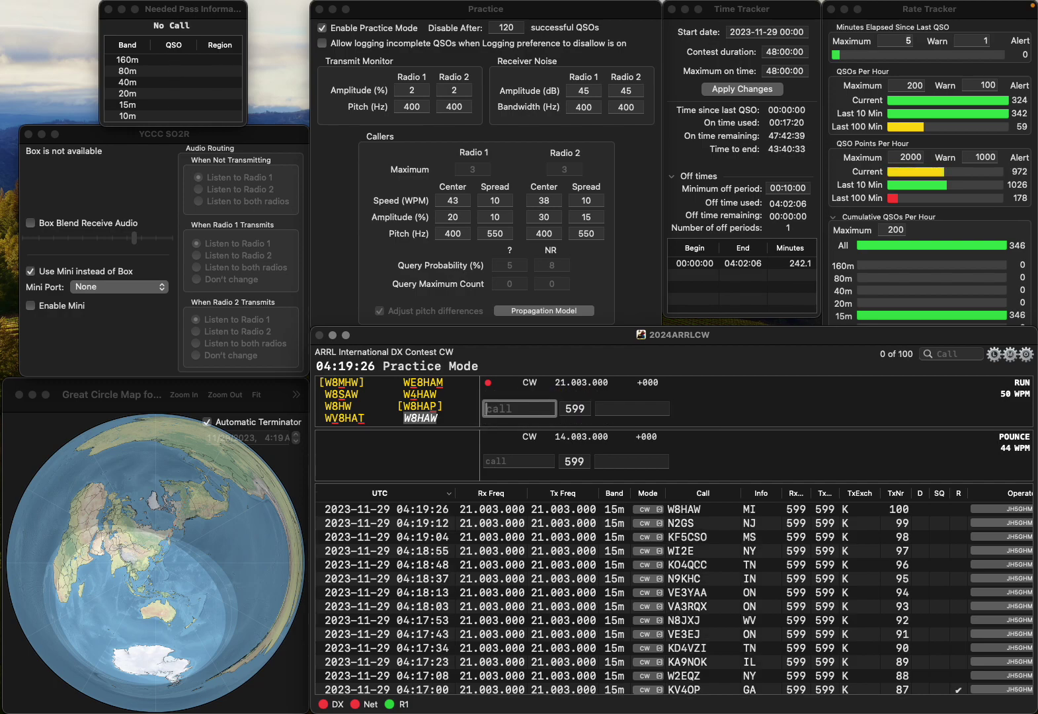
text(NW9S)
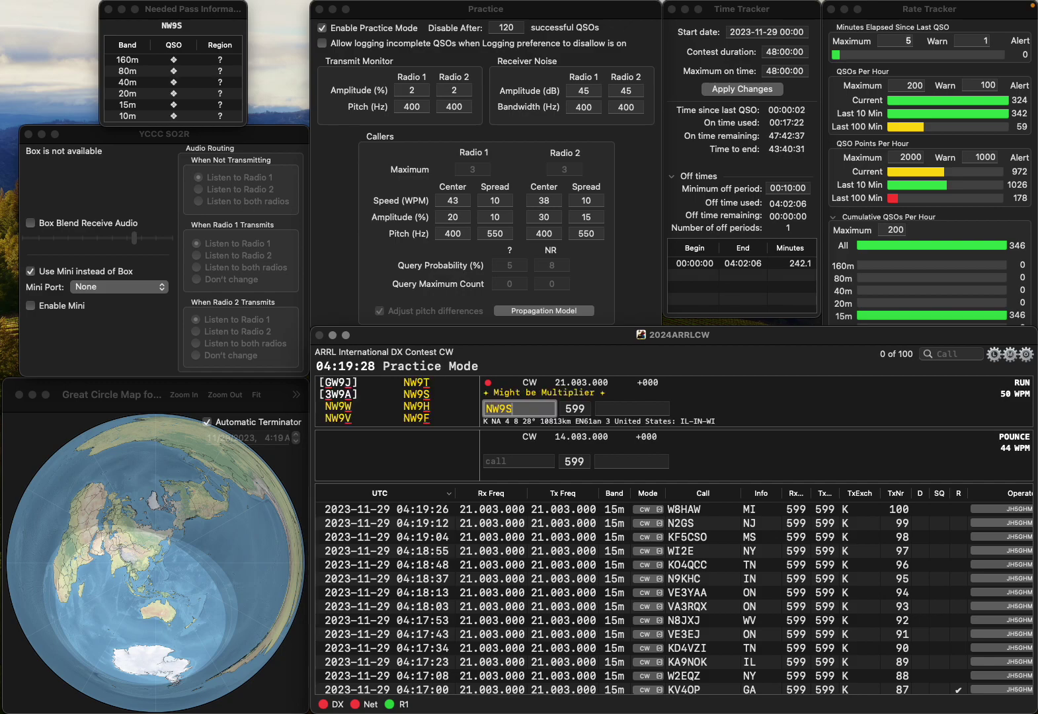
click(632, 407)
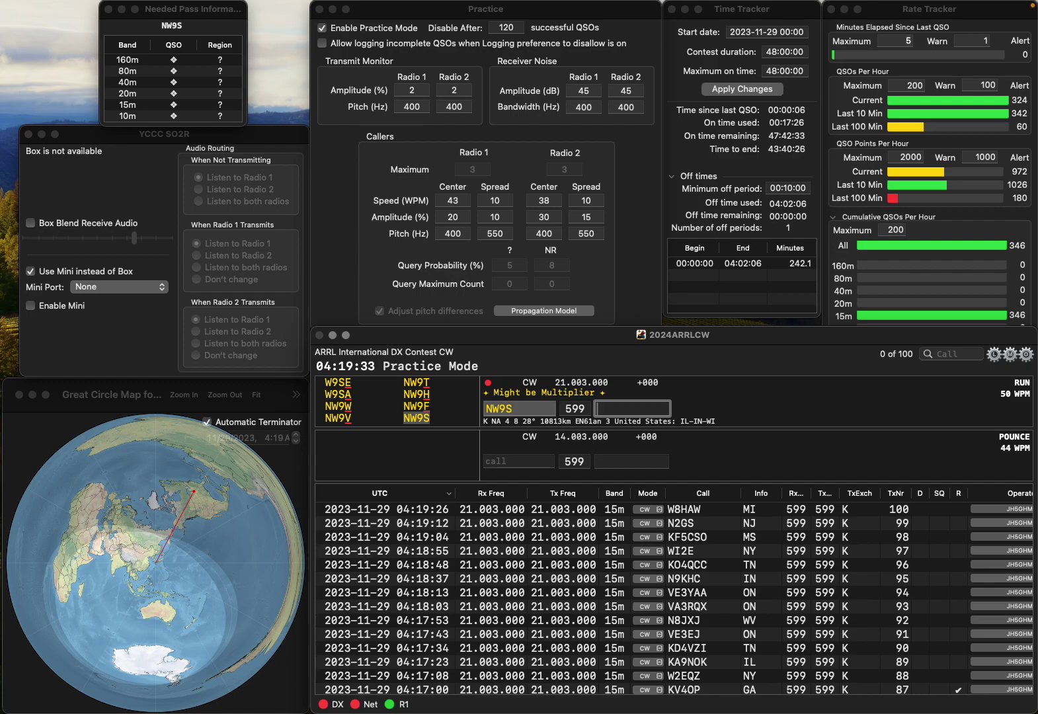
key(shift+Tab)
key(BackSpace)
text(H)
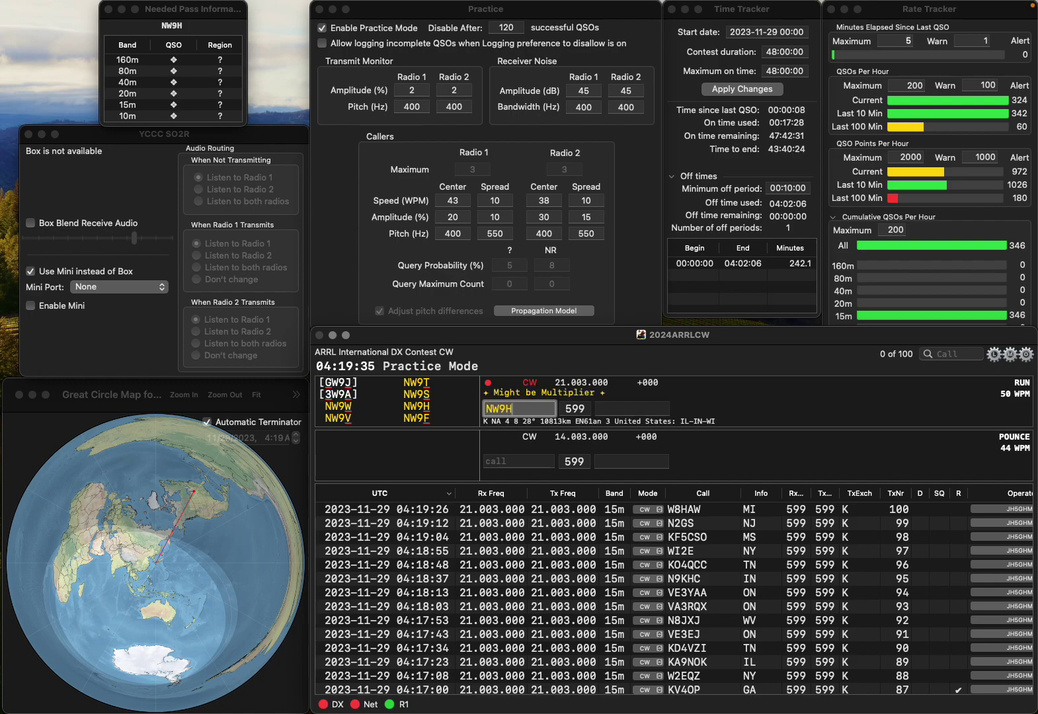
key(Tab)
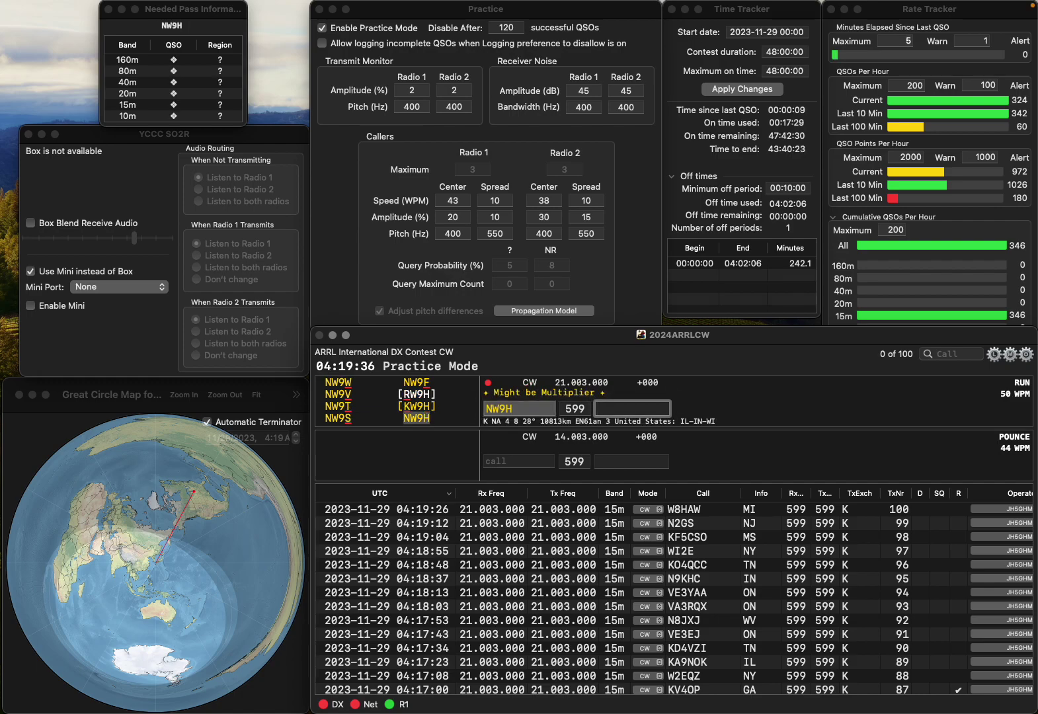
text(IN)
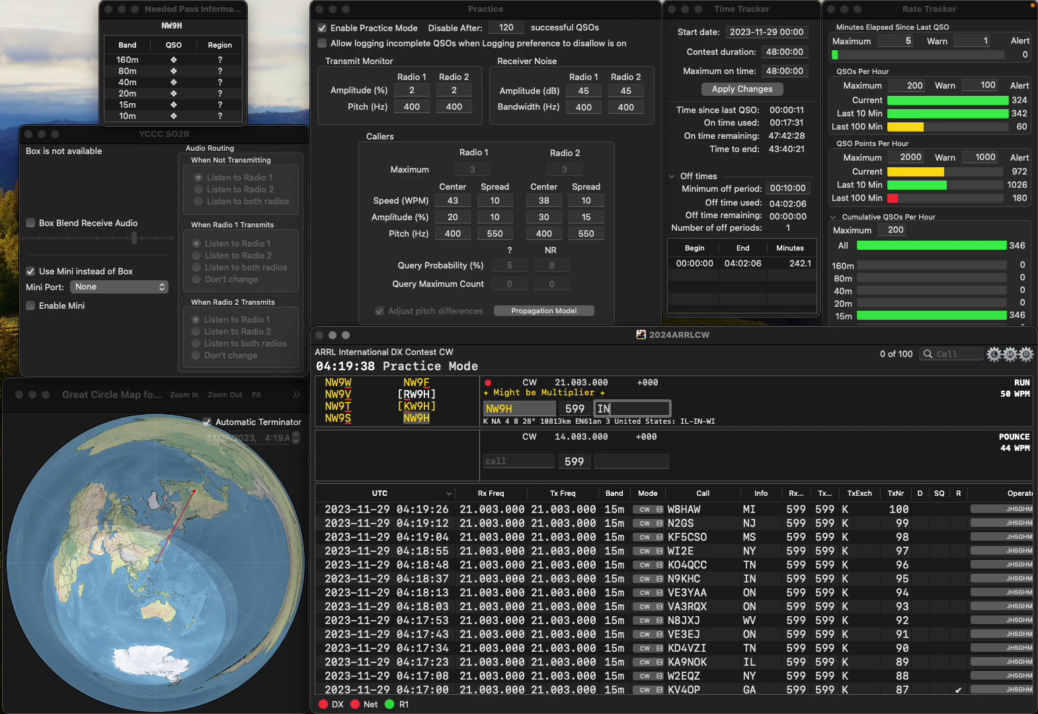
key(Return)
text(KC)
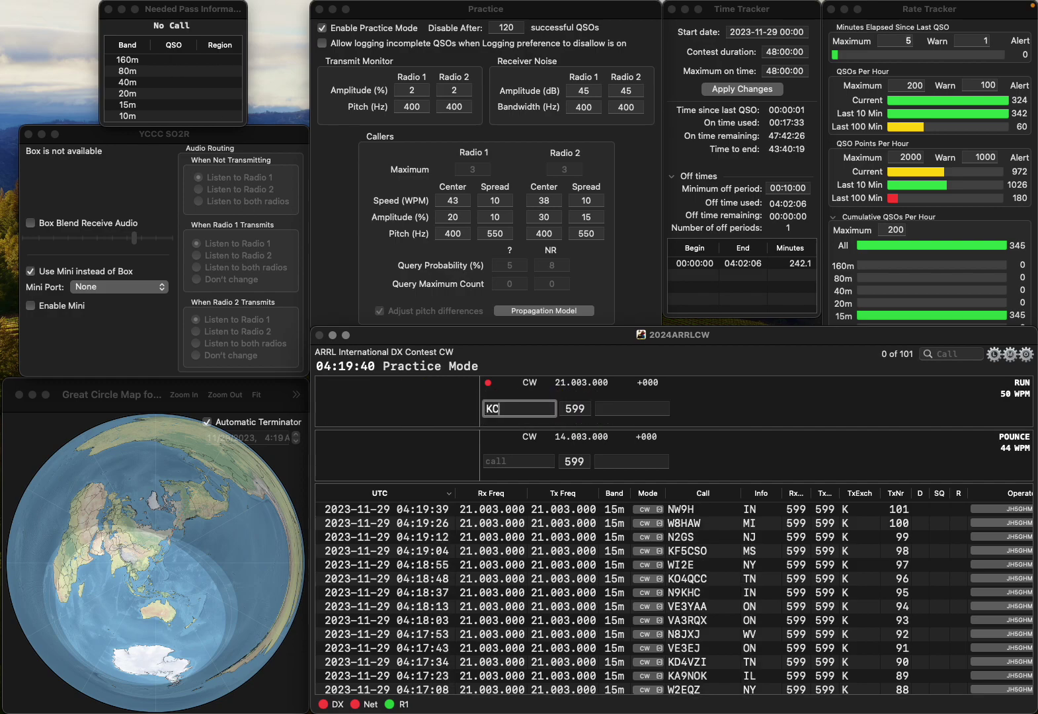
text(5BEN)
key(Return)
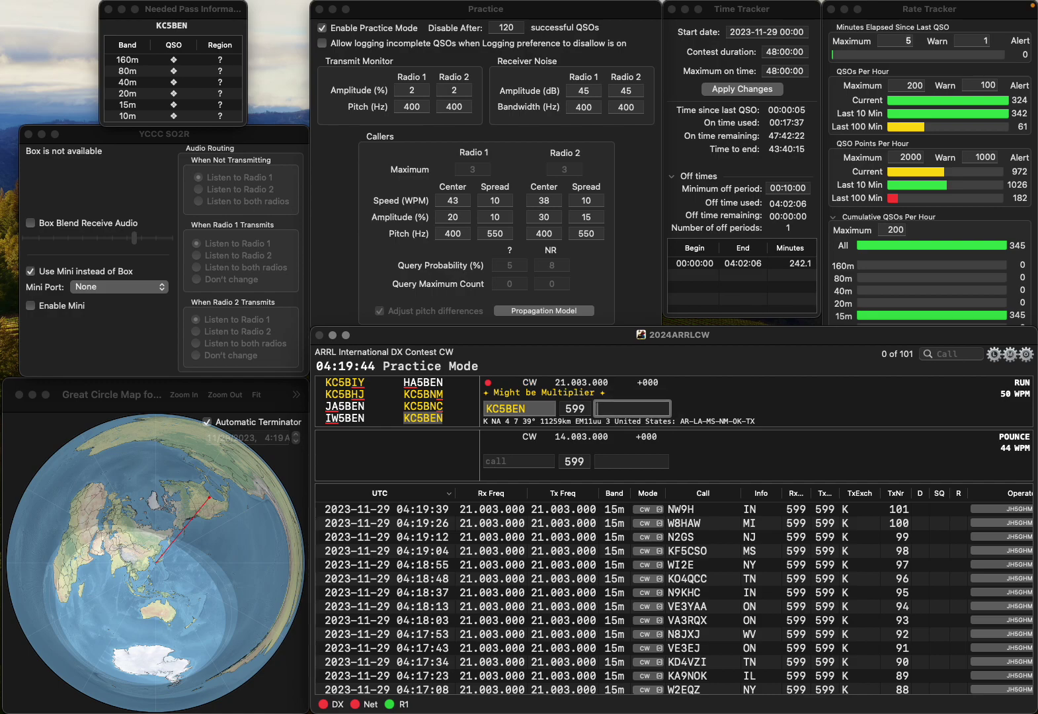
text(AR)
key(Return)
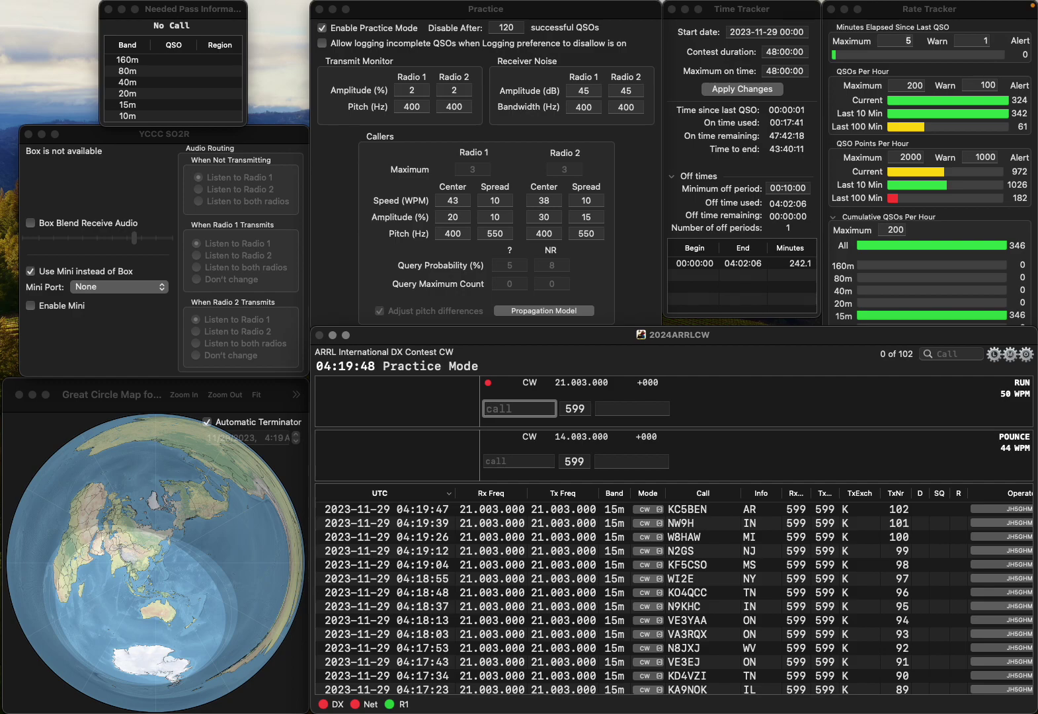
text(0YO)
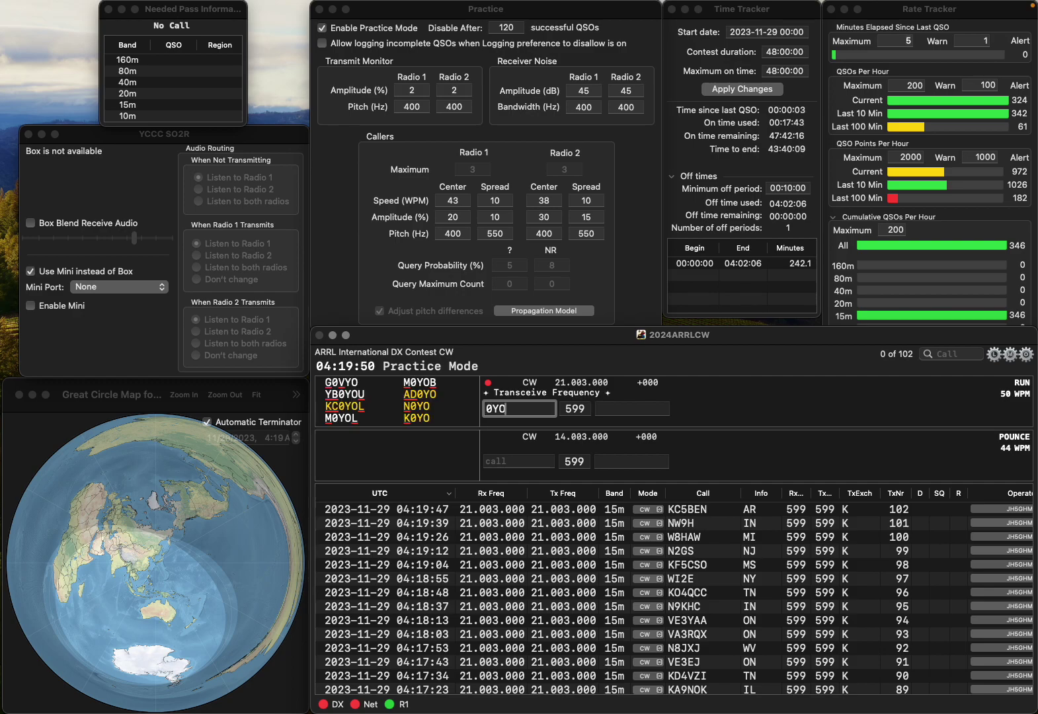
key(BackSpace)
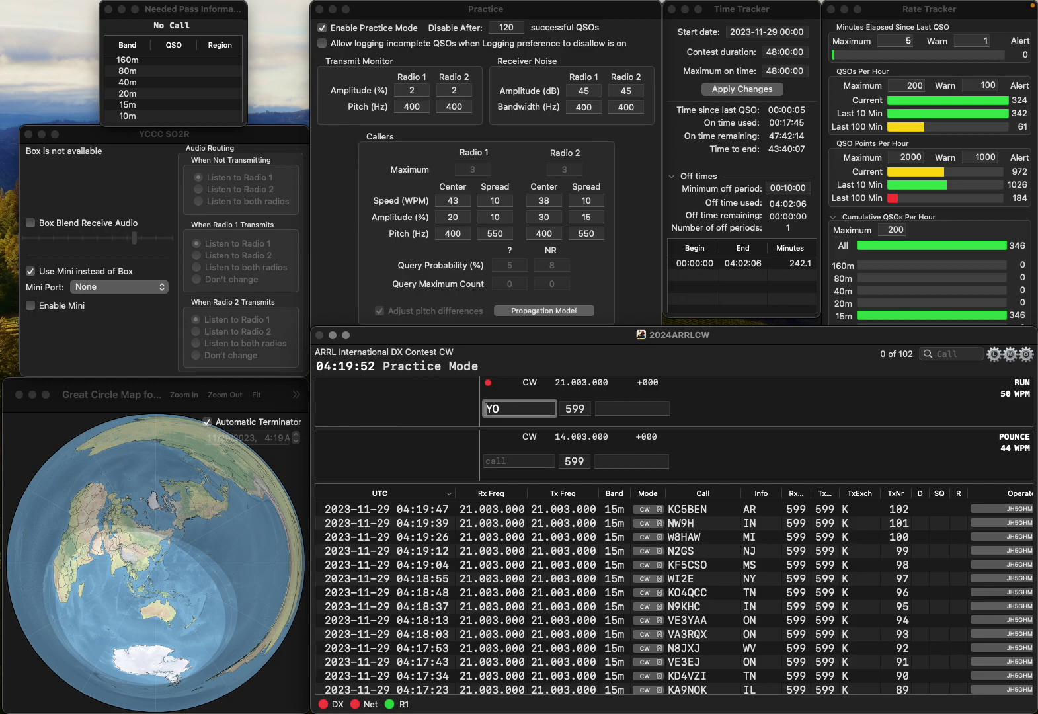
text(AD0)
key(Return)
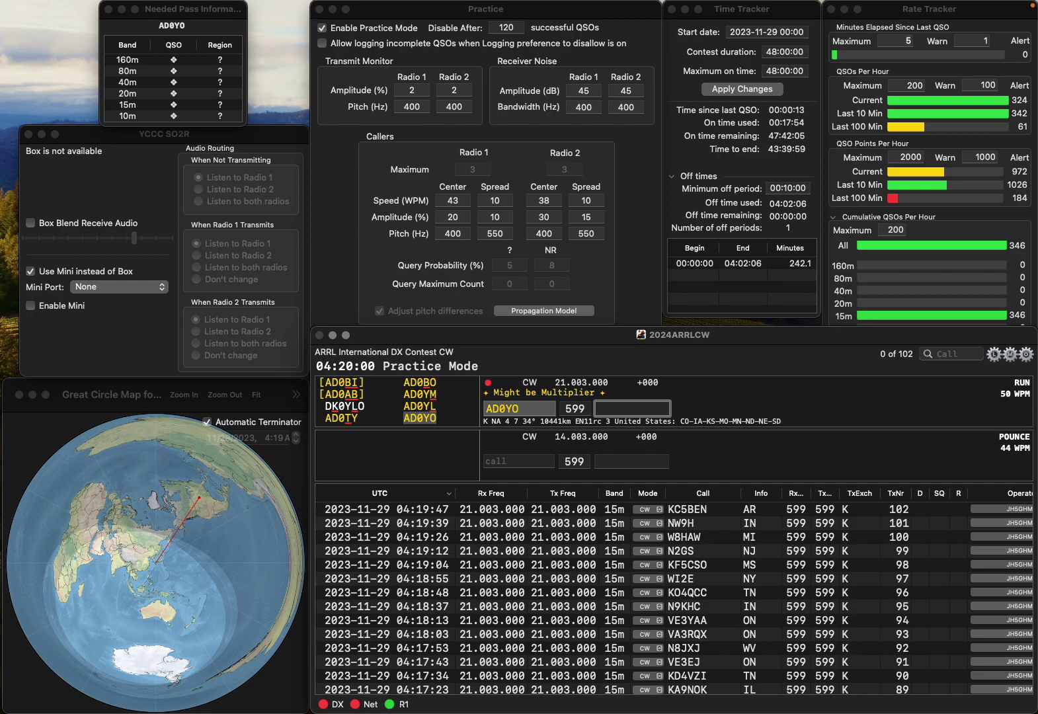
text(NE)
key(Return)
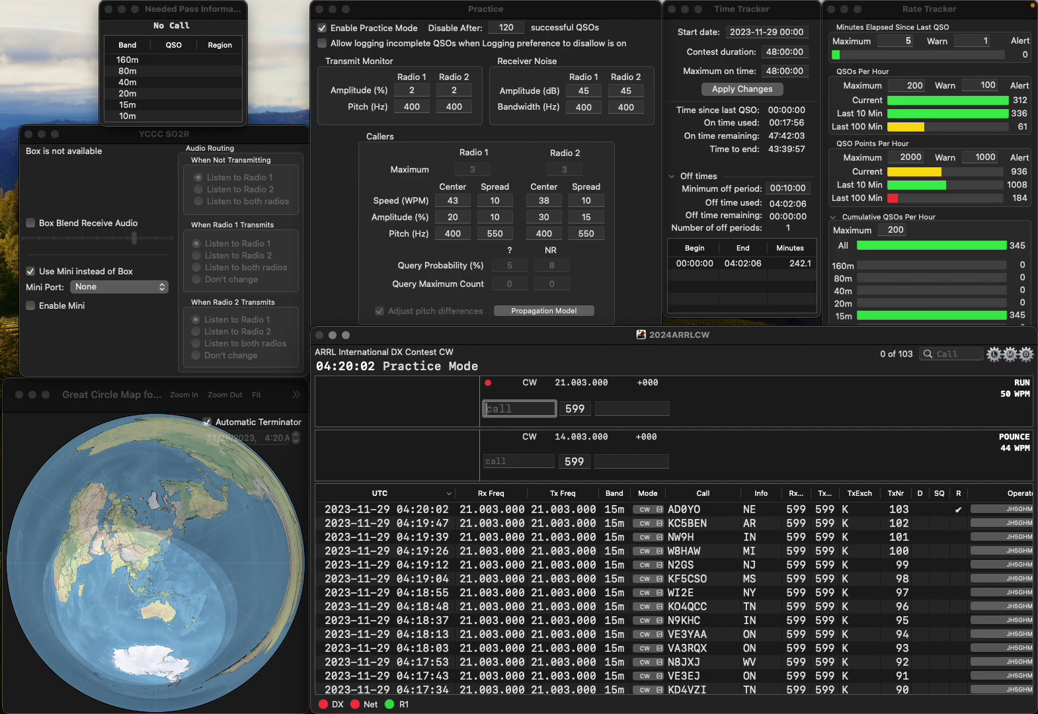
text(K4UG)
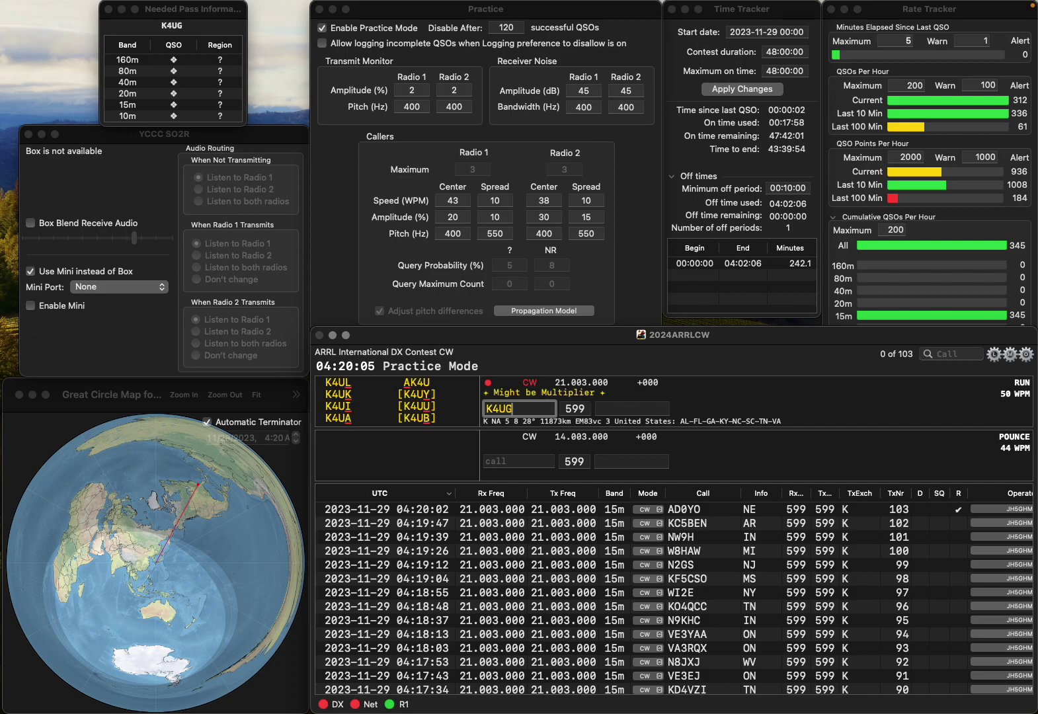
key(BackSpace)
text(A)
key(Left)
text(Z)
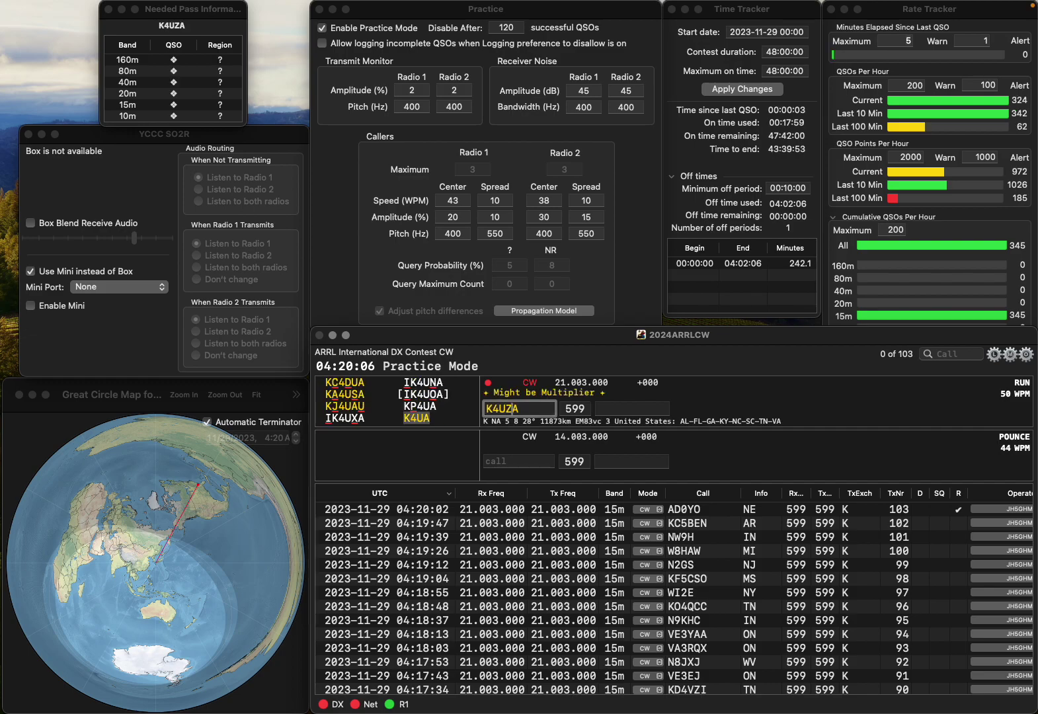
key(Escape)
text(K4)
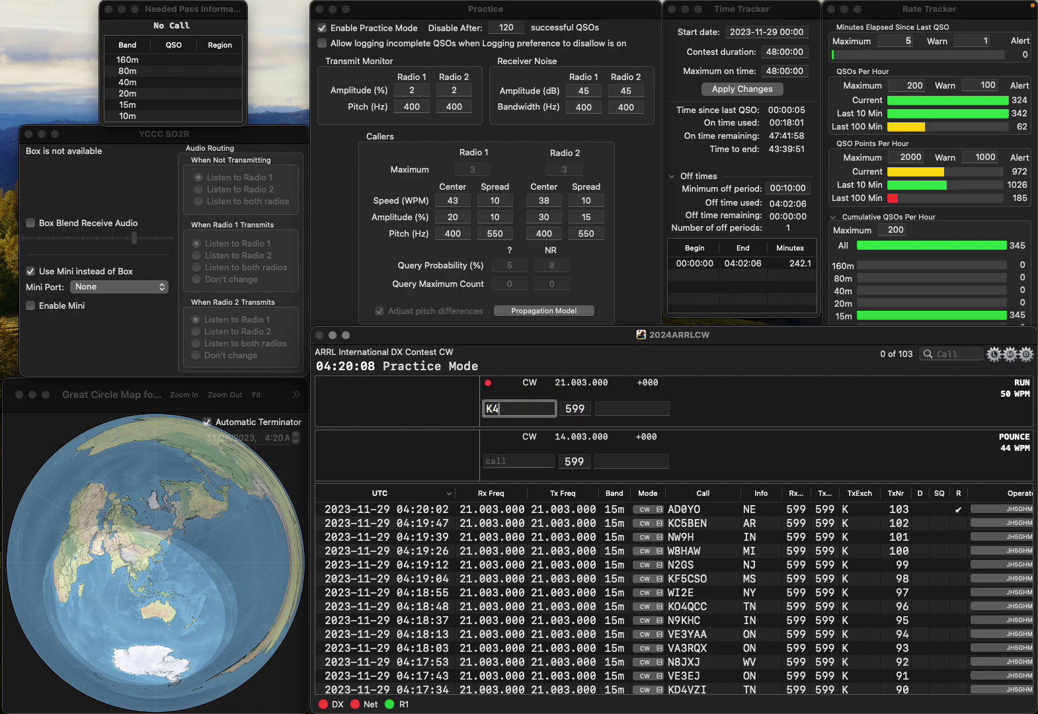
text(UGA)
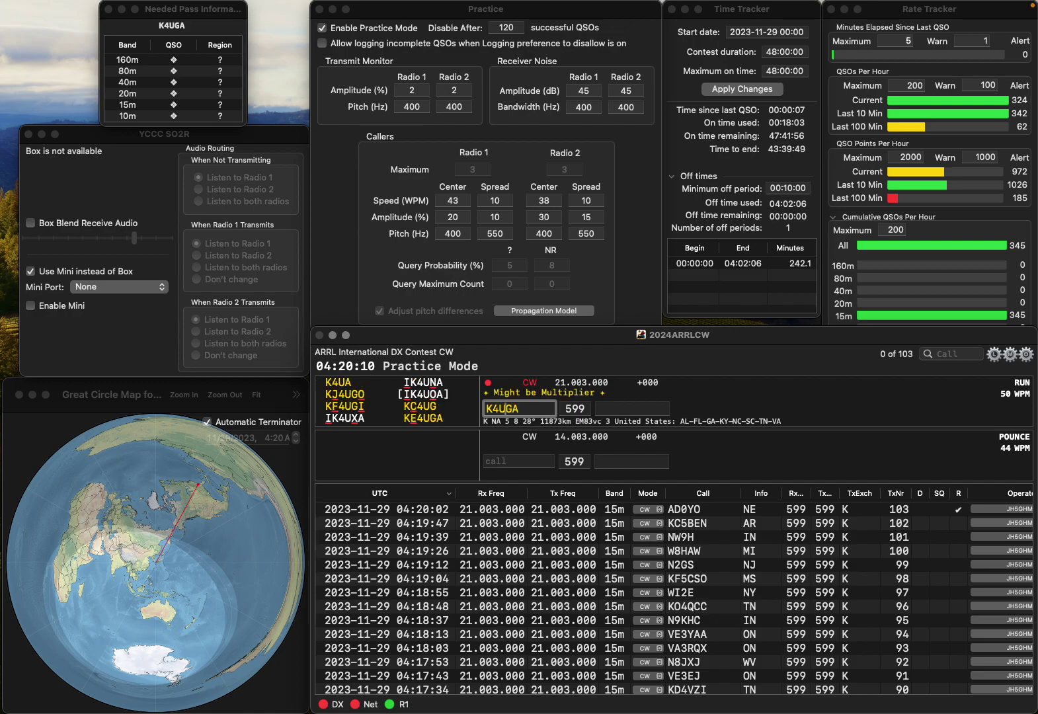
key(Left)
key(Left)
text(E)
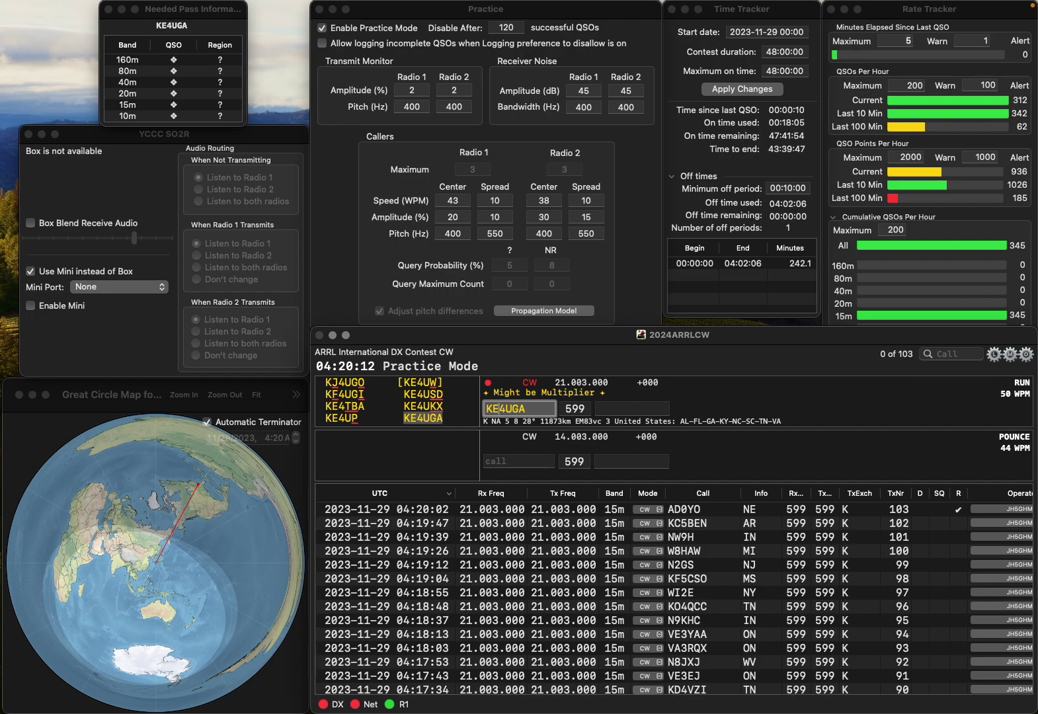
key(Return)
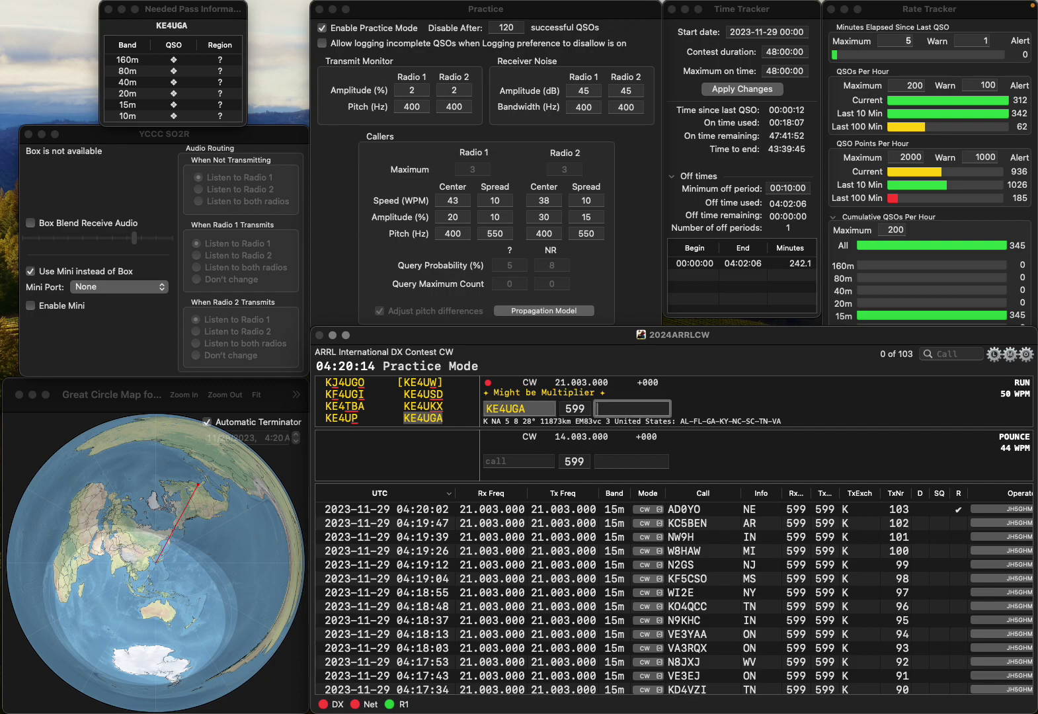
text(AL)
key(Return)
text(VE3RK)
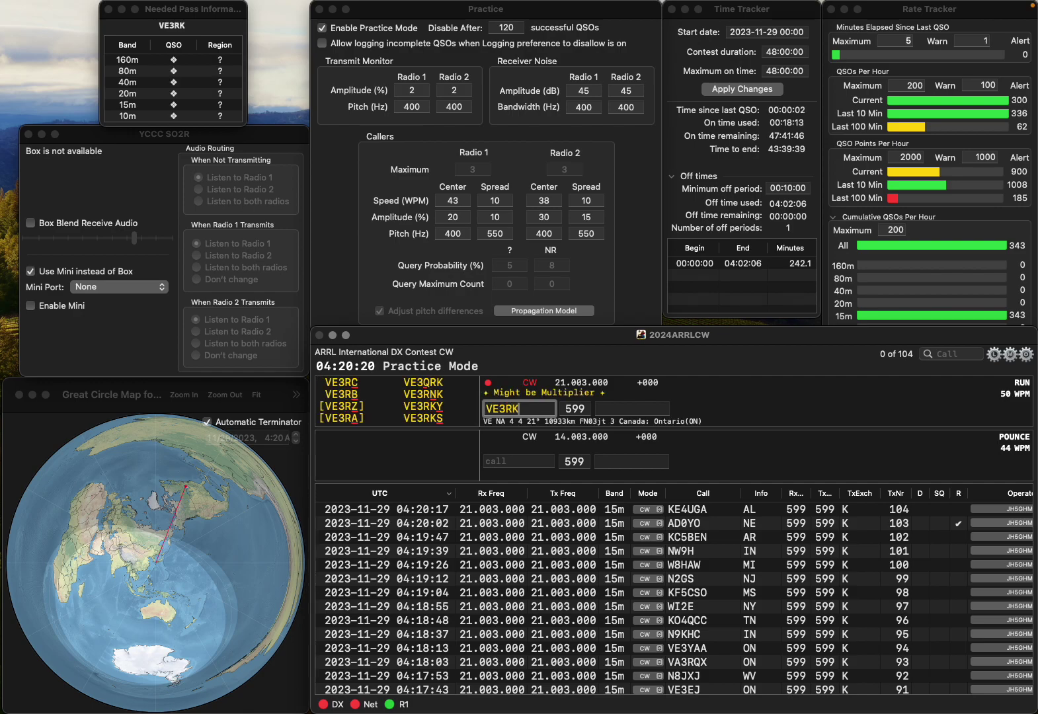
text(S)
key(space)
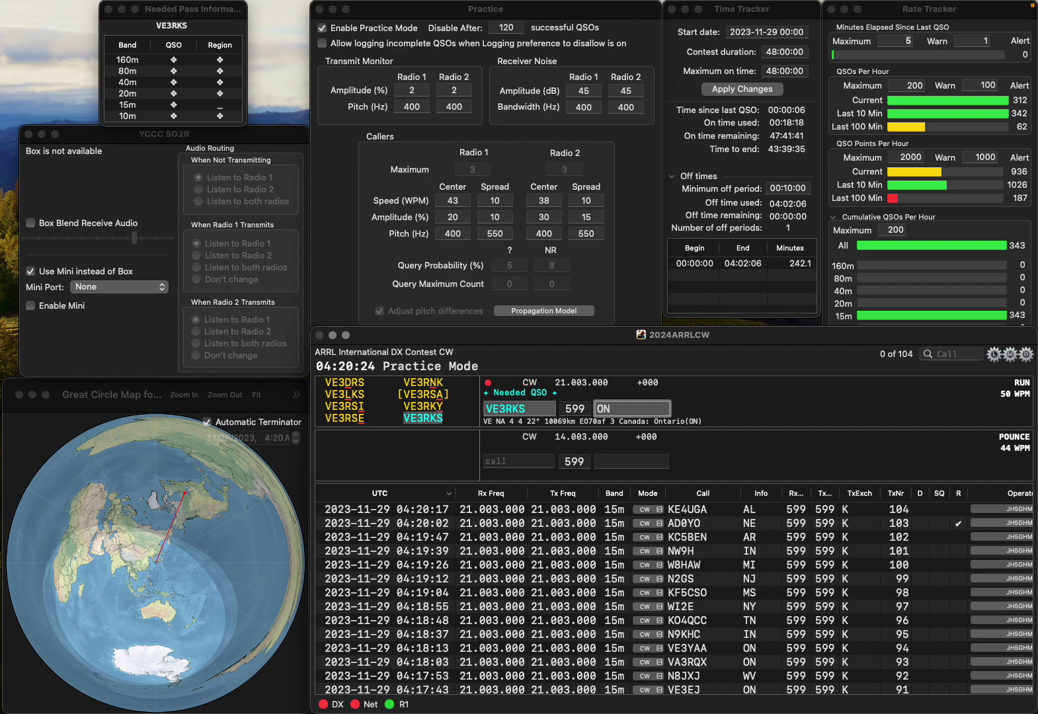
key(Return)
text(KN4)
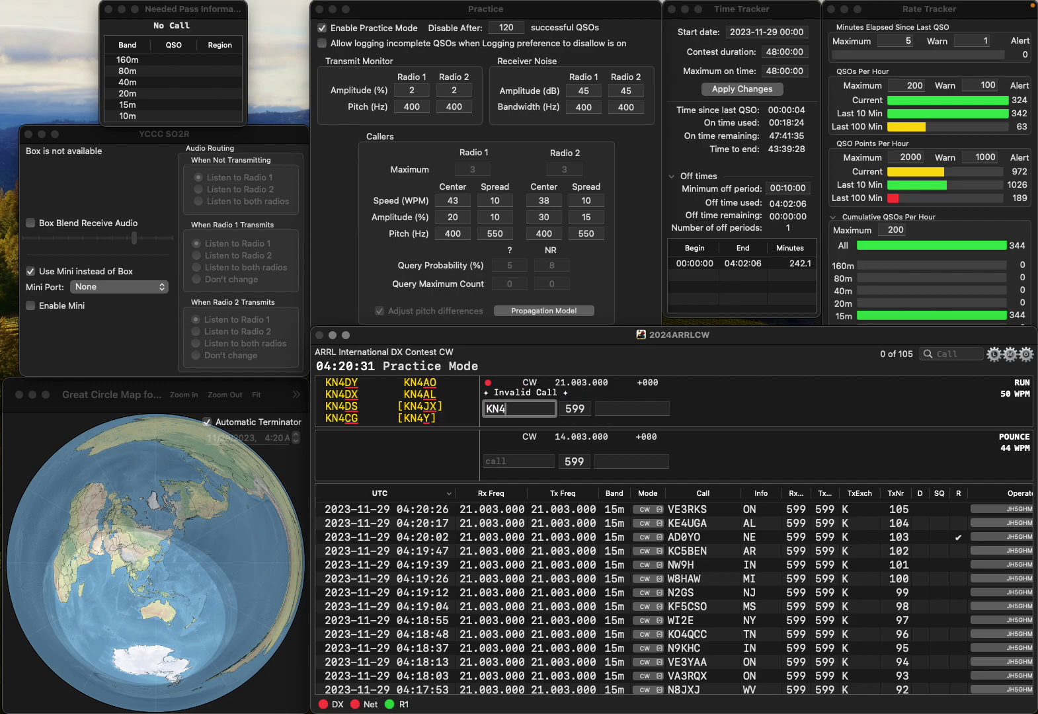
text(DCJ)
key(space)
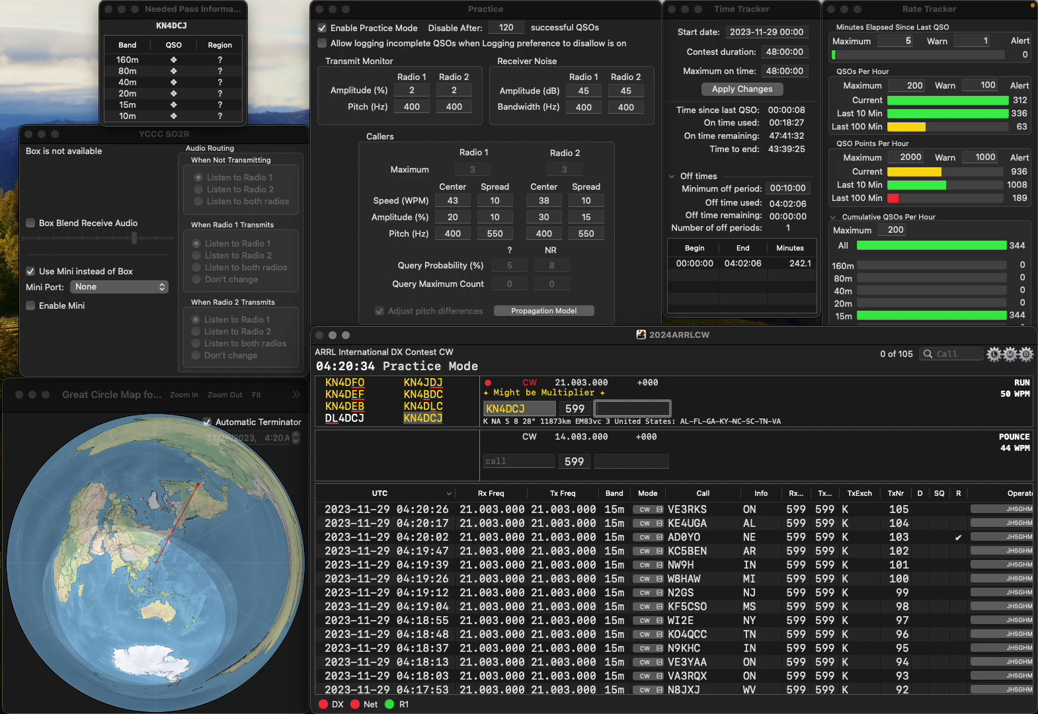
text(NC)
key(Return)
text(K8SLQ)
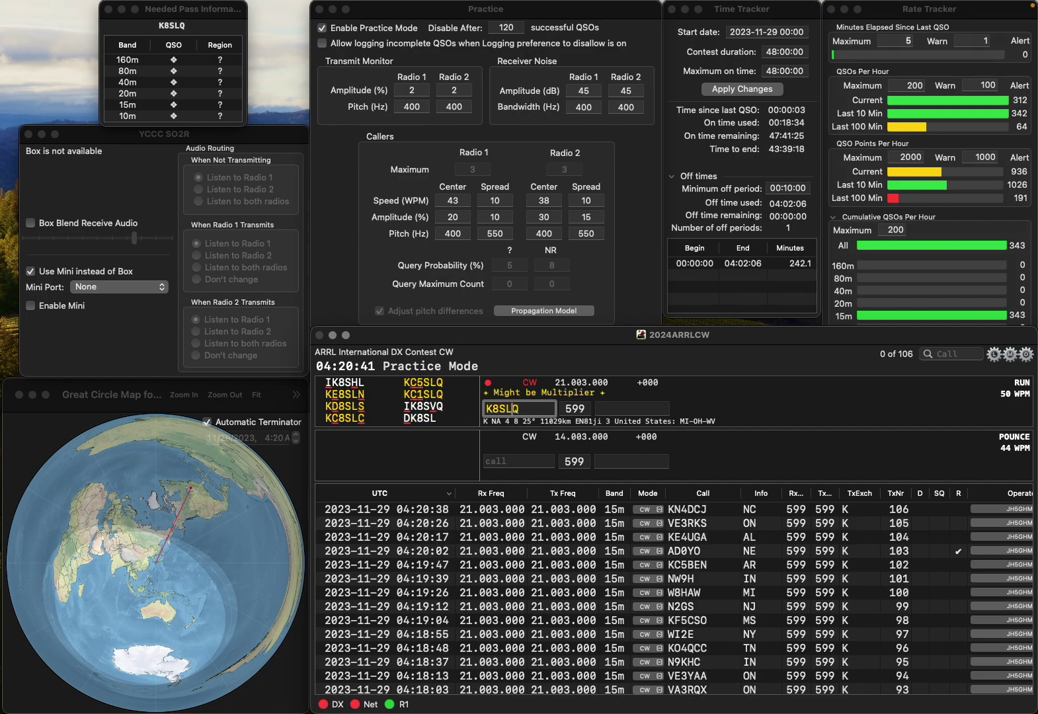
key(Left)
key(BackSpace)
text(H)
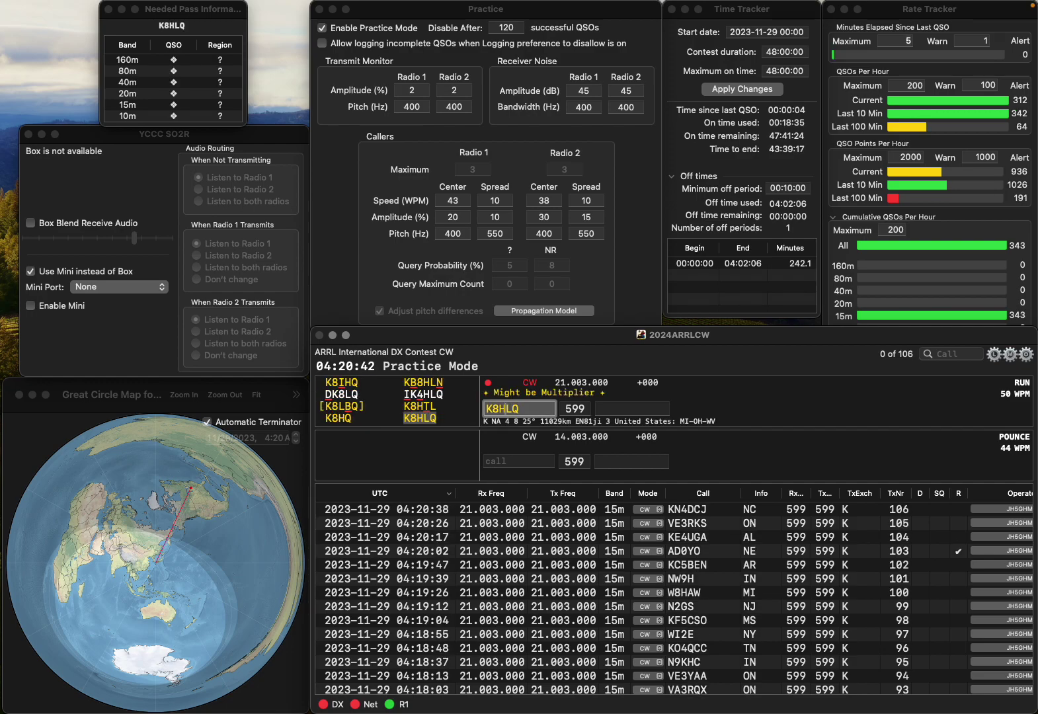
key(space)
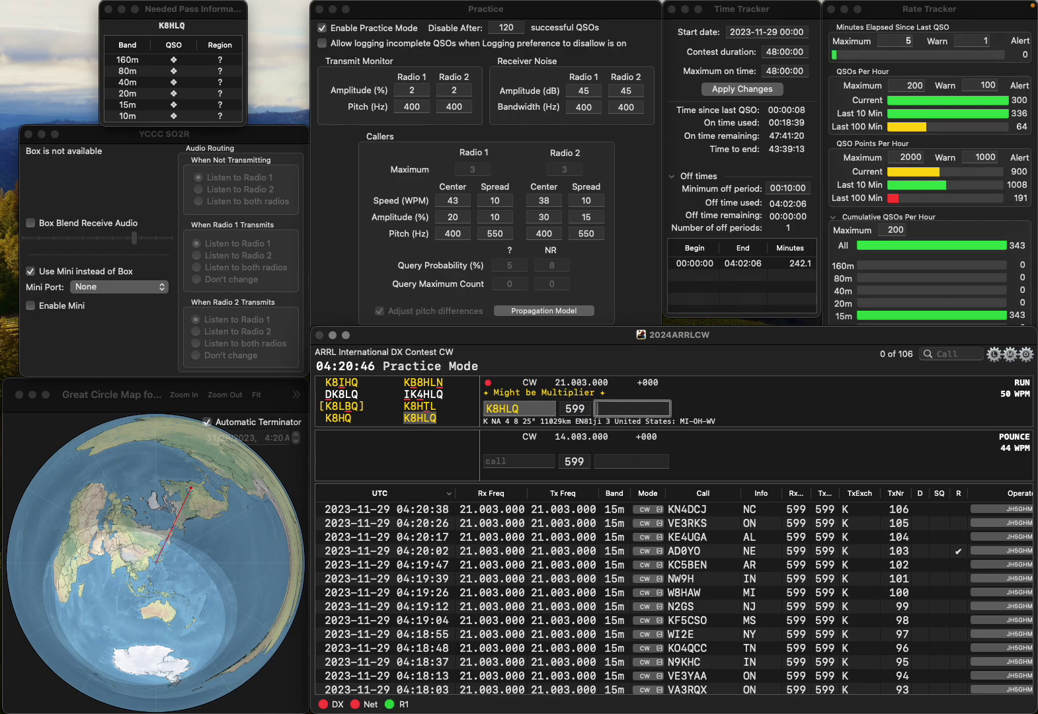
key(Return)
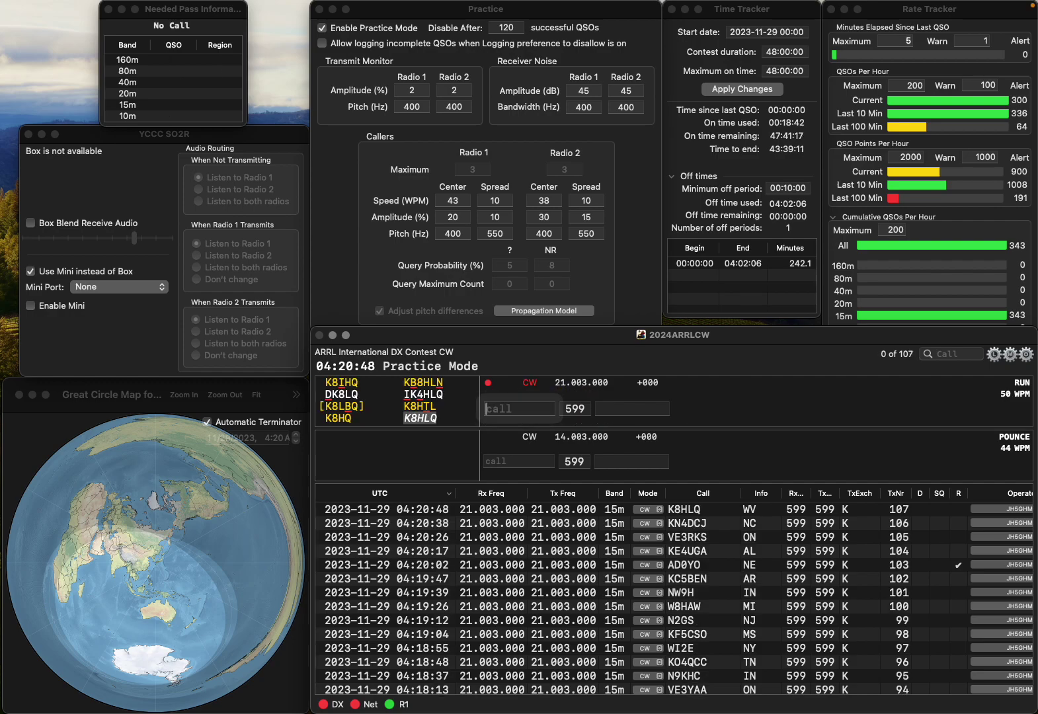
text(N5SA)
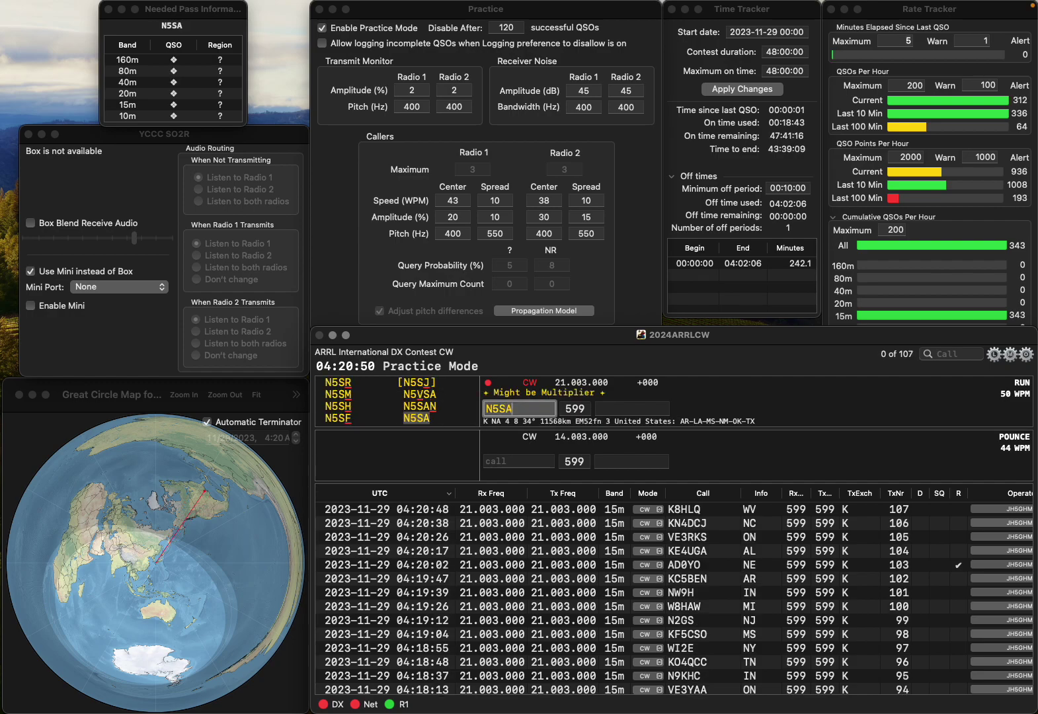
key(space)
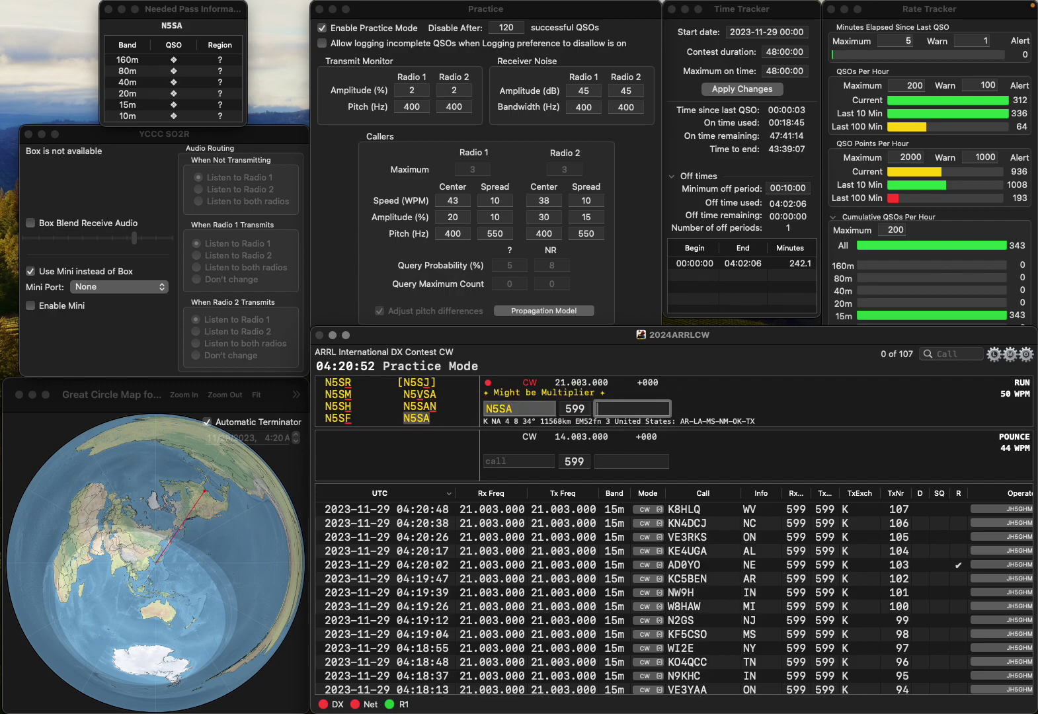
key(shift+Tab)
text(N5HA)
key(space)
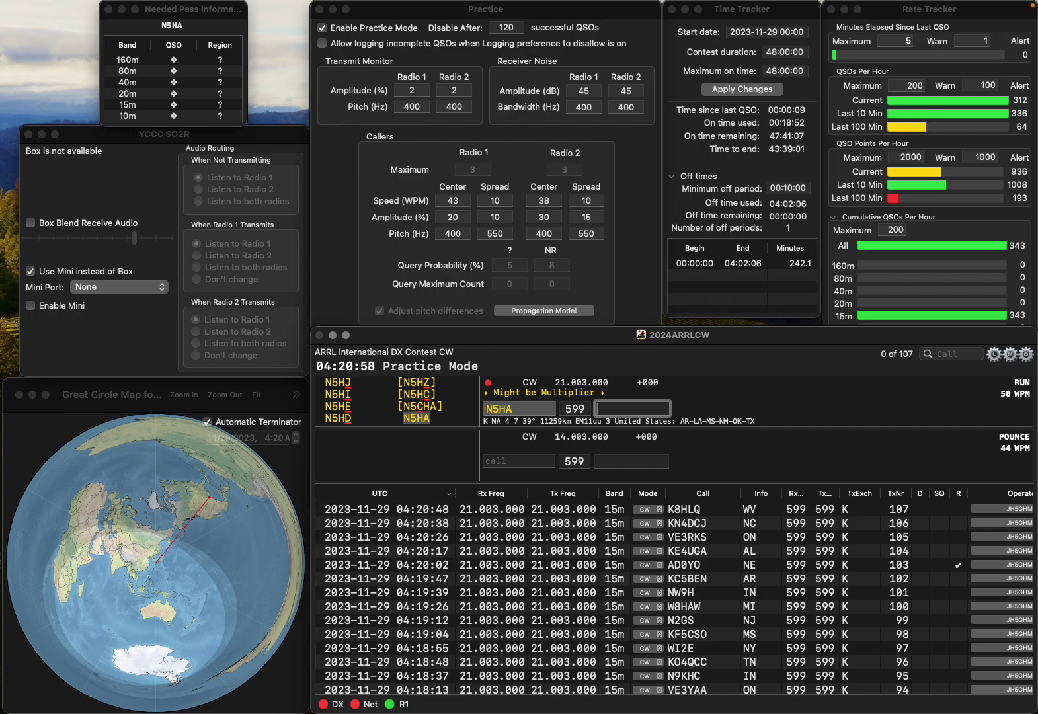
text(AR)
key(Return)
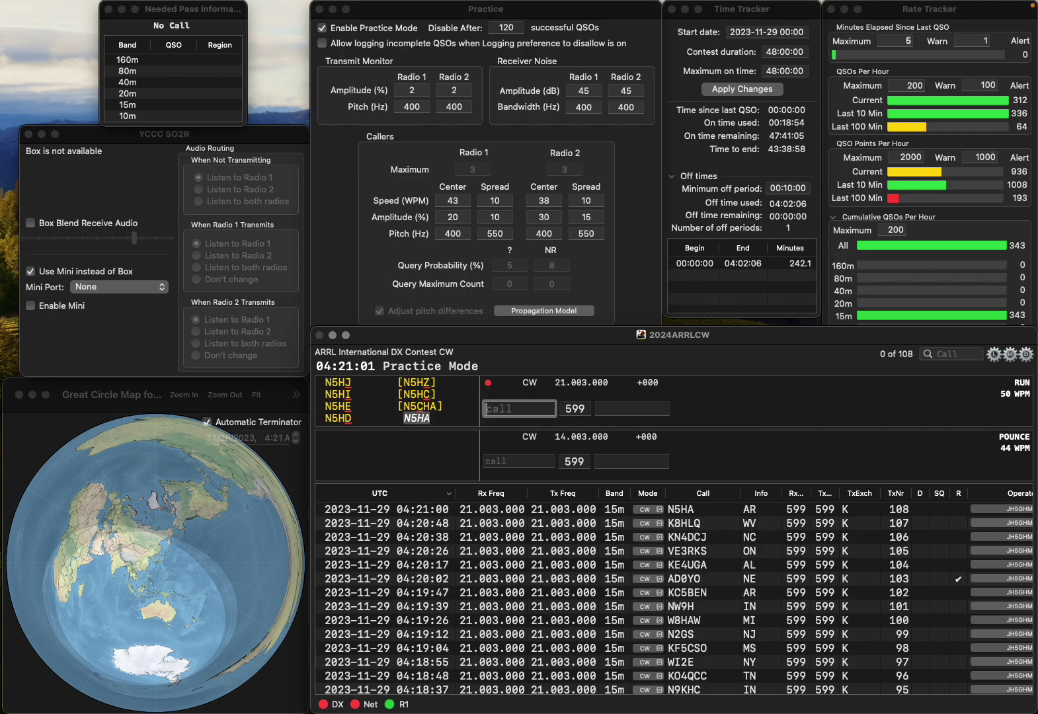
text(KD9QB)
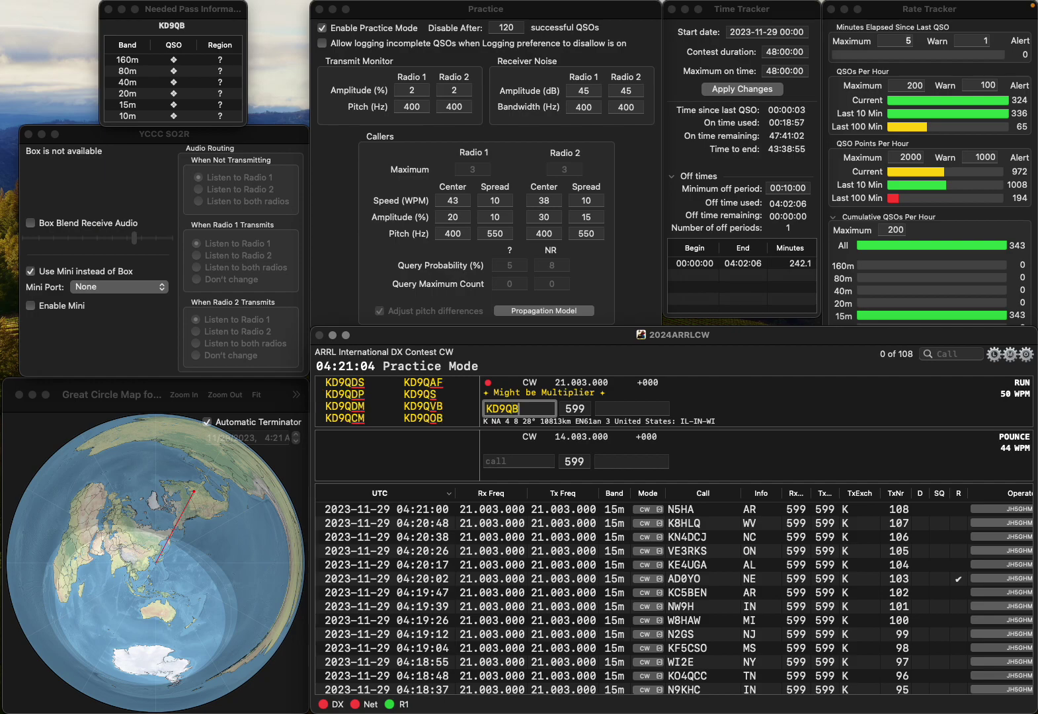
key(BackSpace)
text(GJ)
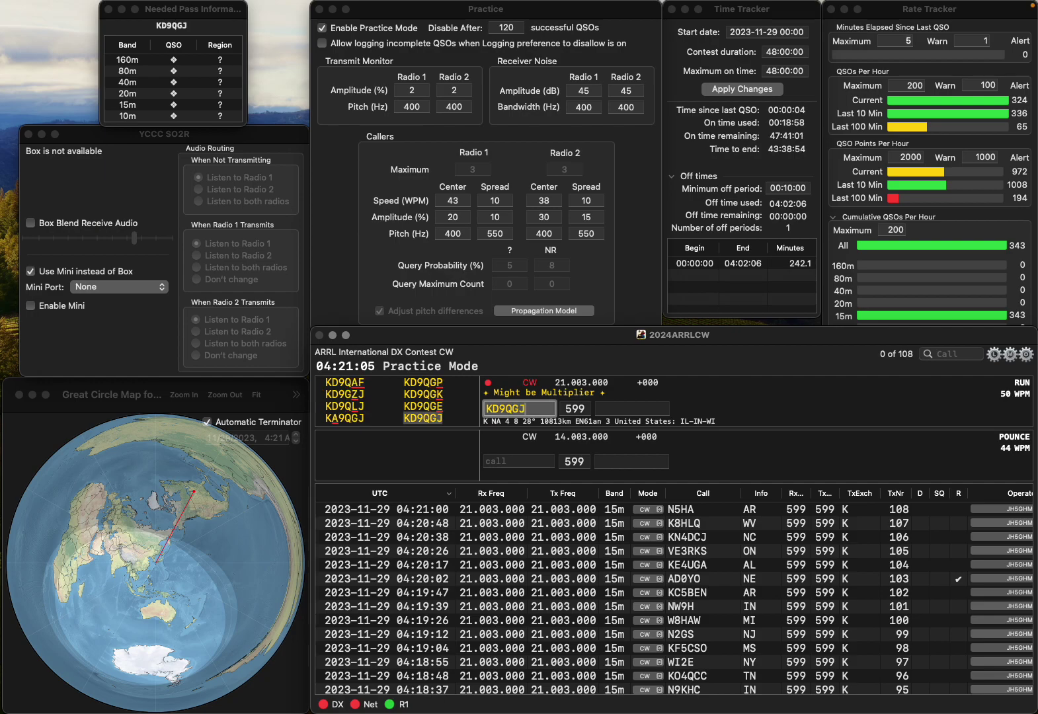
key(space)
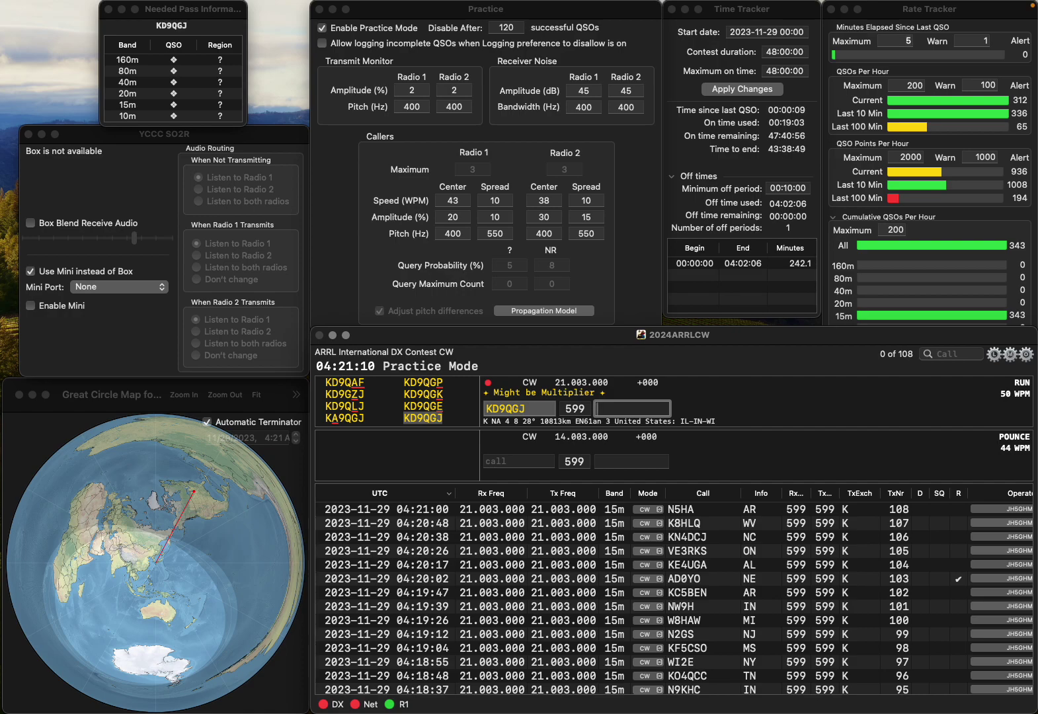
key(shift+Tab)
key(BackSpace)
text(P)
key(Tab)
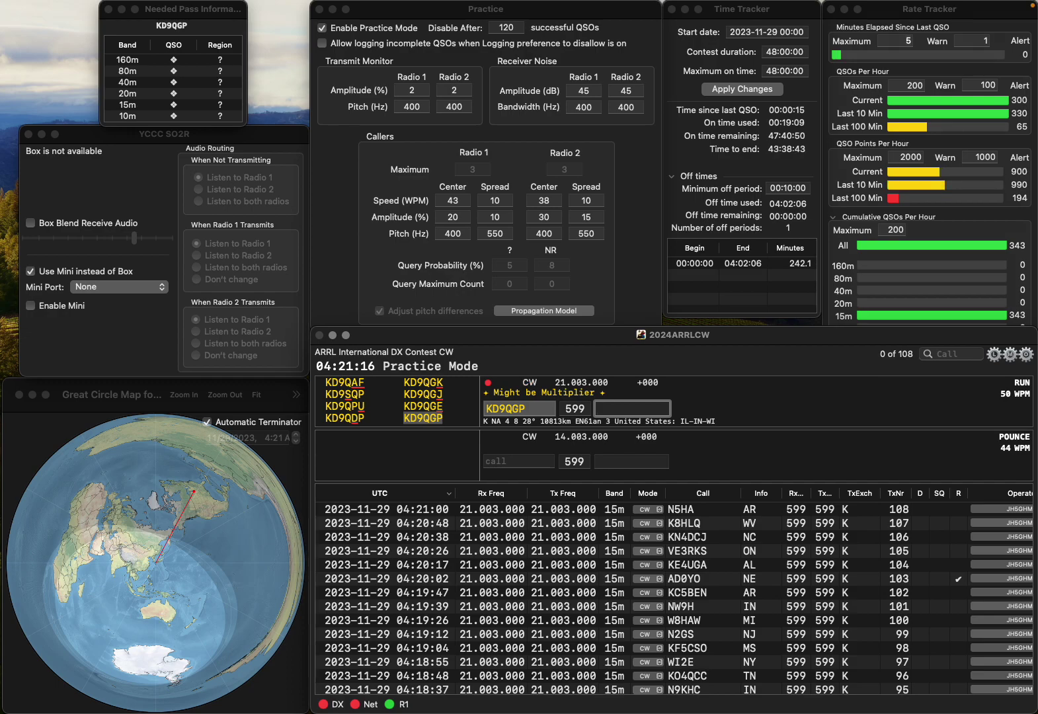
text(WI)
key(Return)
text(WN)
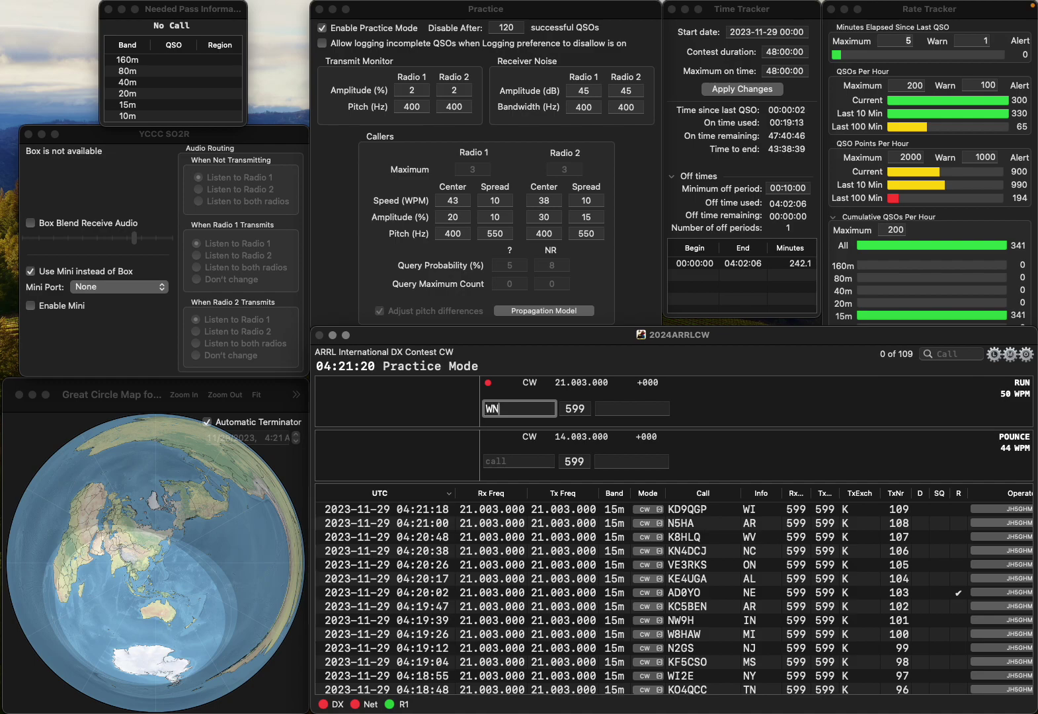
text(4JDJ)
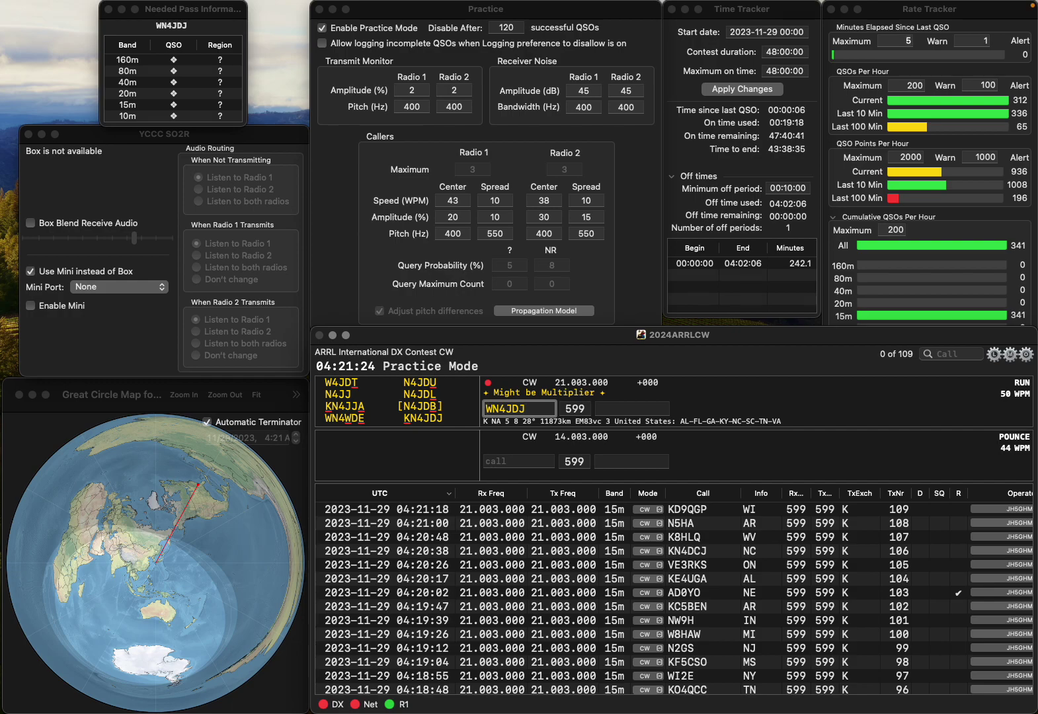
key(Delete)
text(K)
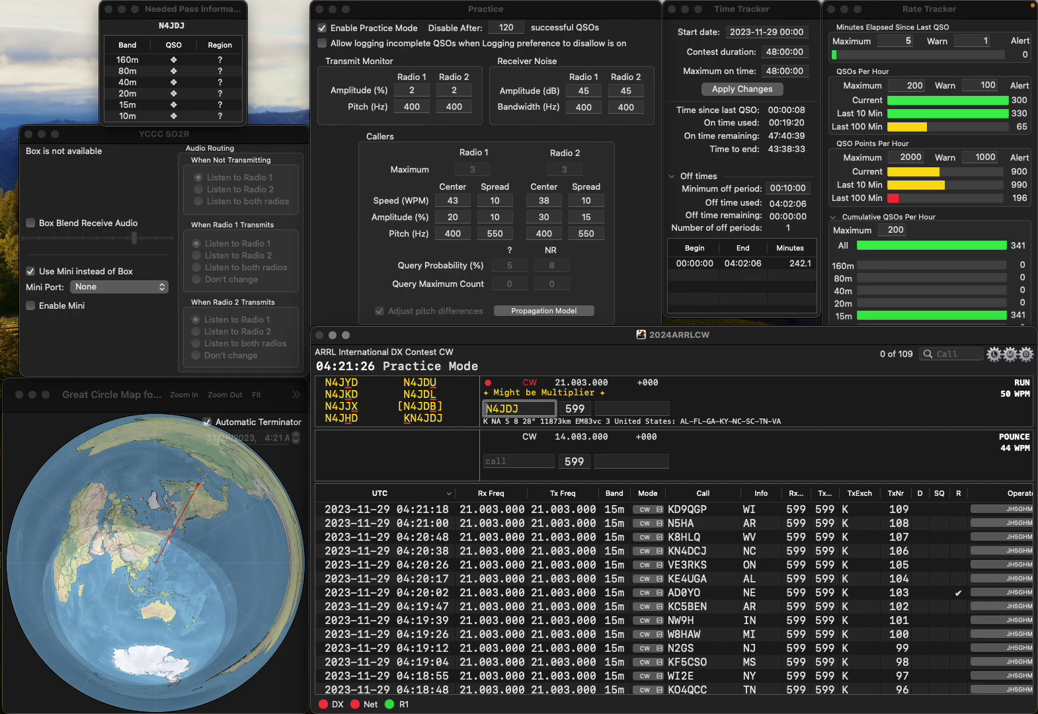
key(Return)
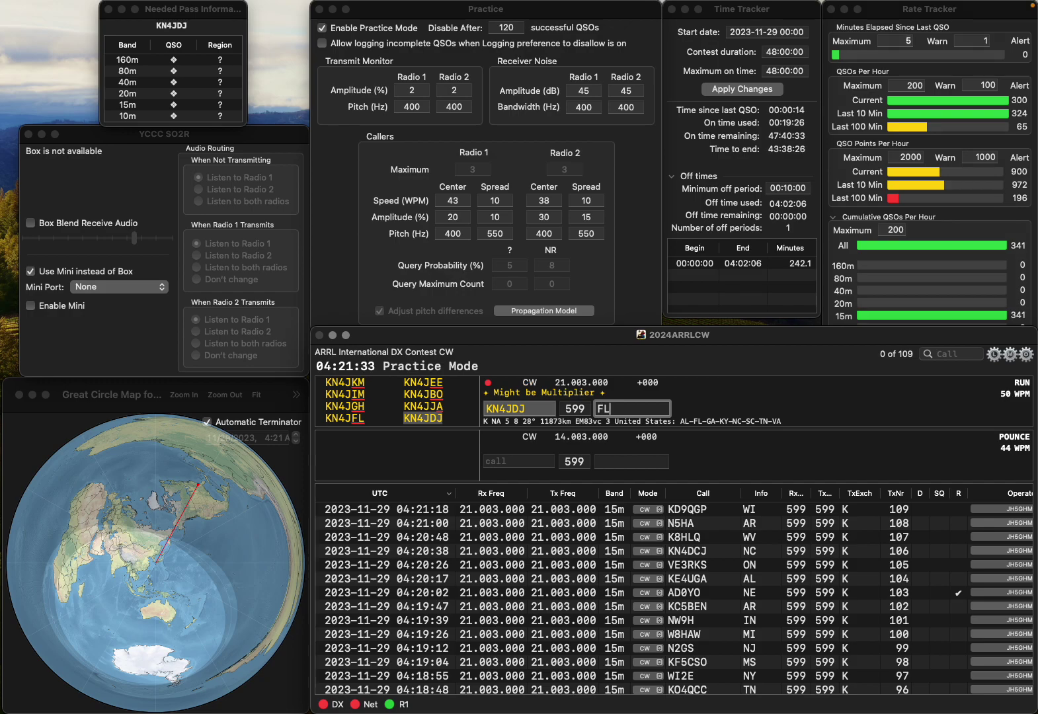
key(Return)
text(WA1ALL)
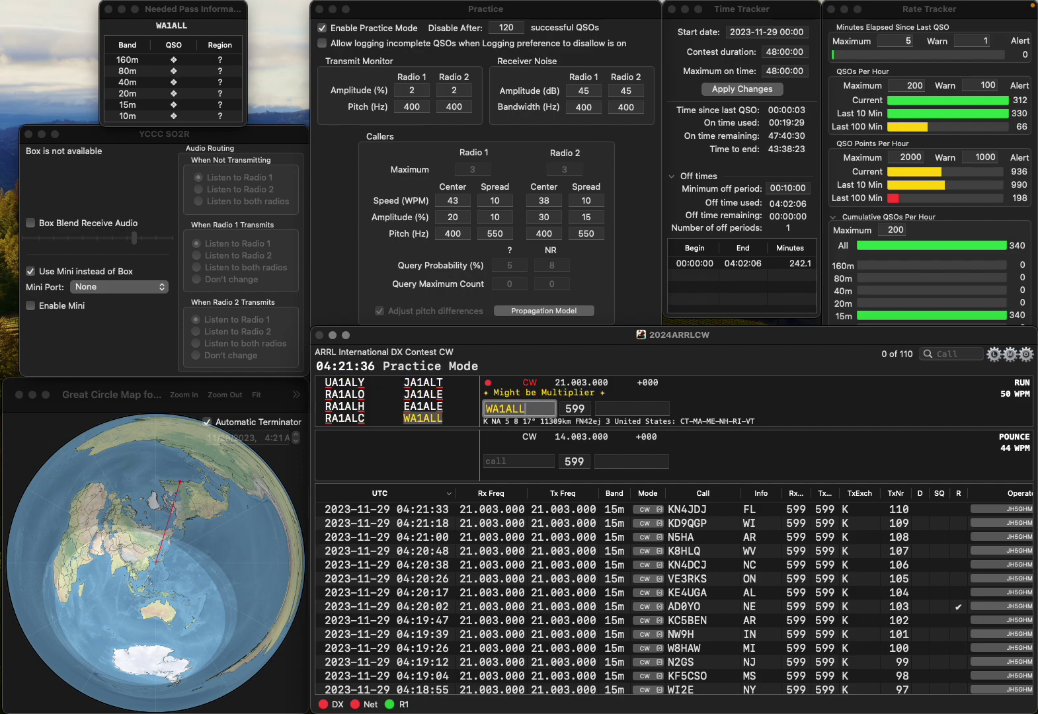
key(space)
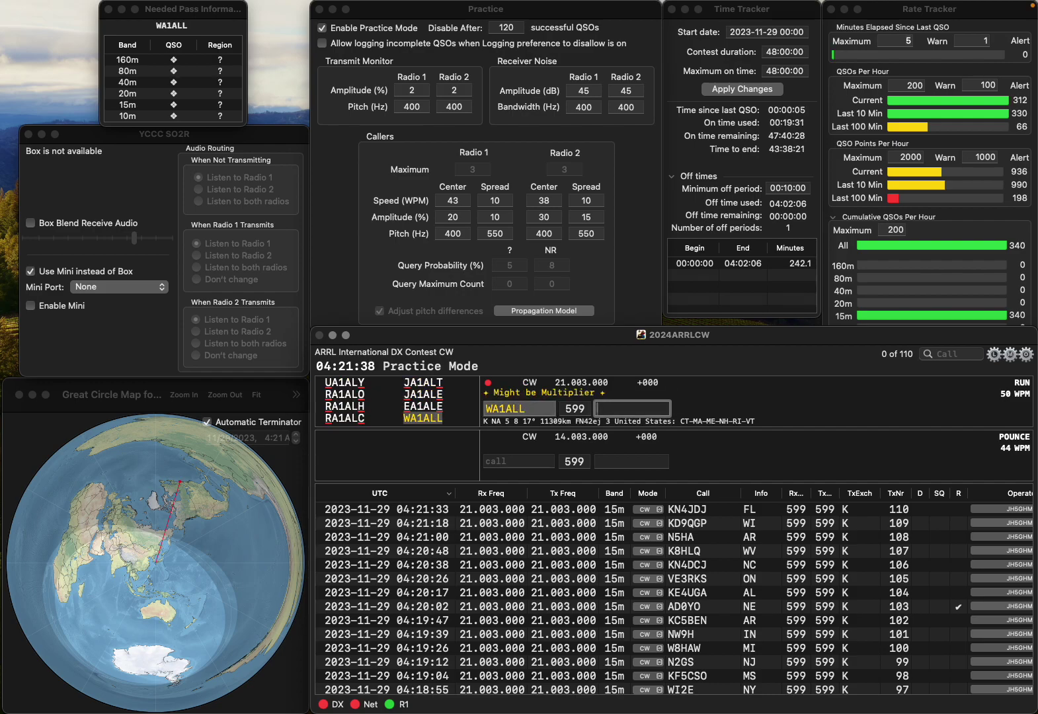
text(RI)
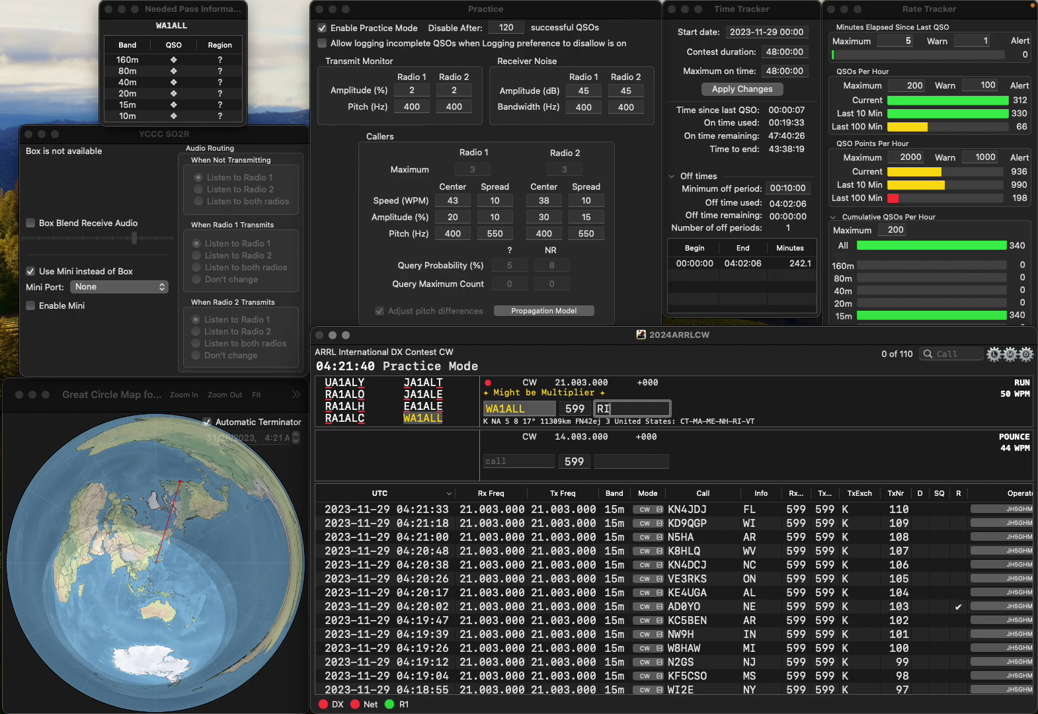
key(Return)
text(N5)
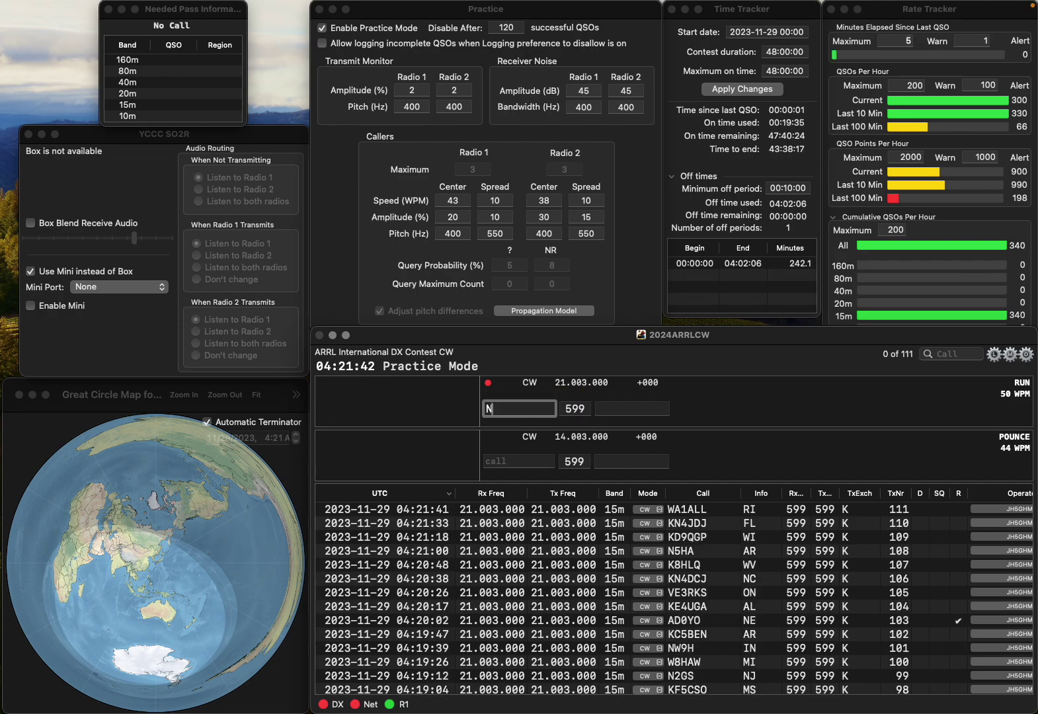
key(BackSpace)
text(6MM)
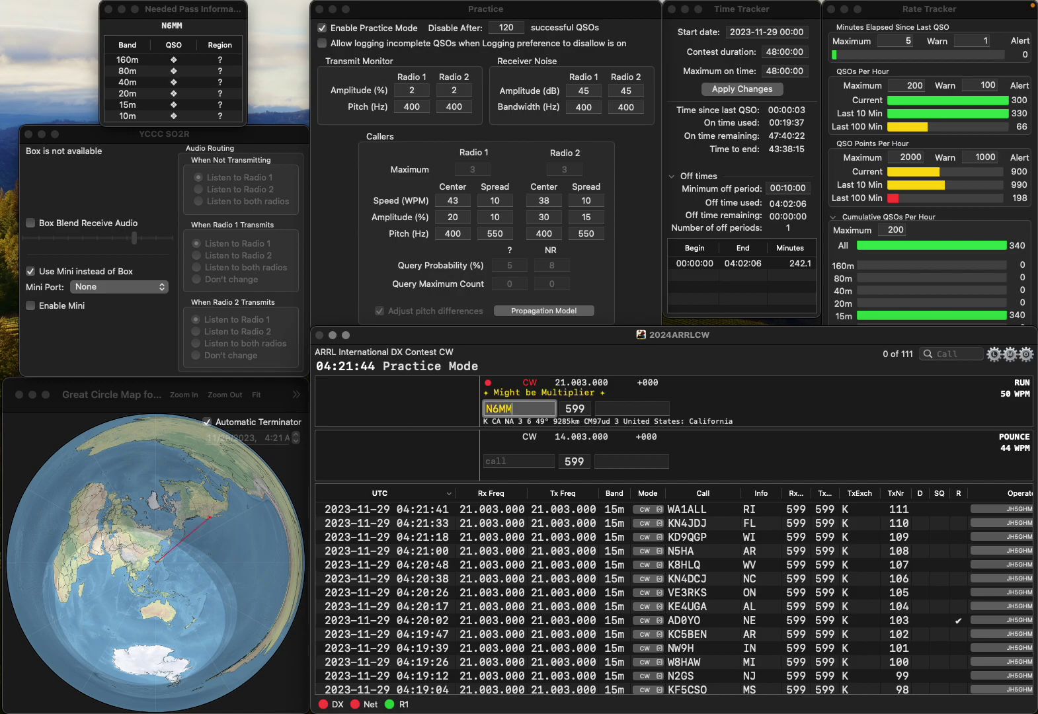
key(space)
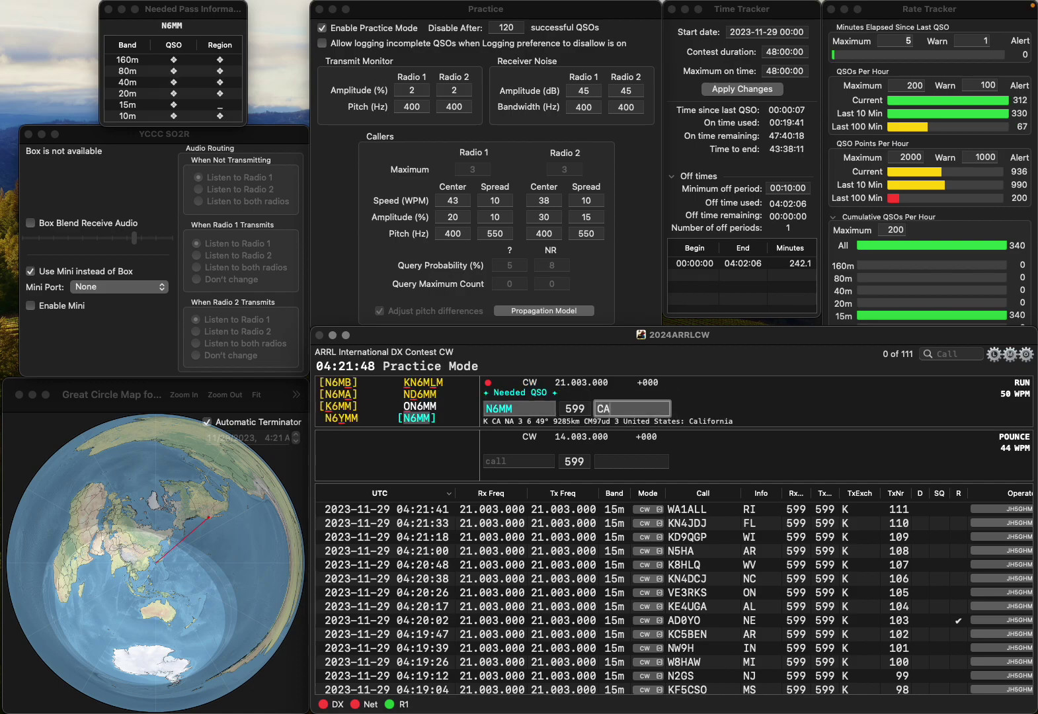
key(Return)
text(AD3WM)
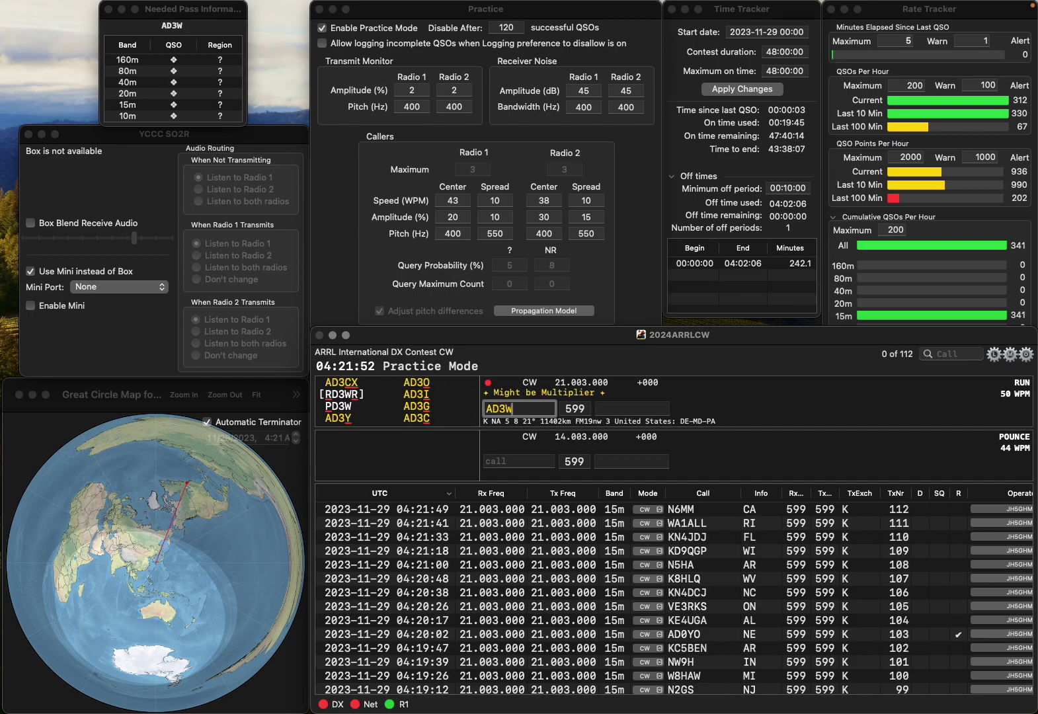
key(Left)
key(Left)
key(Left)
key(BackSpace)
text(B)
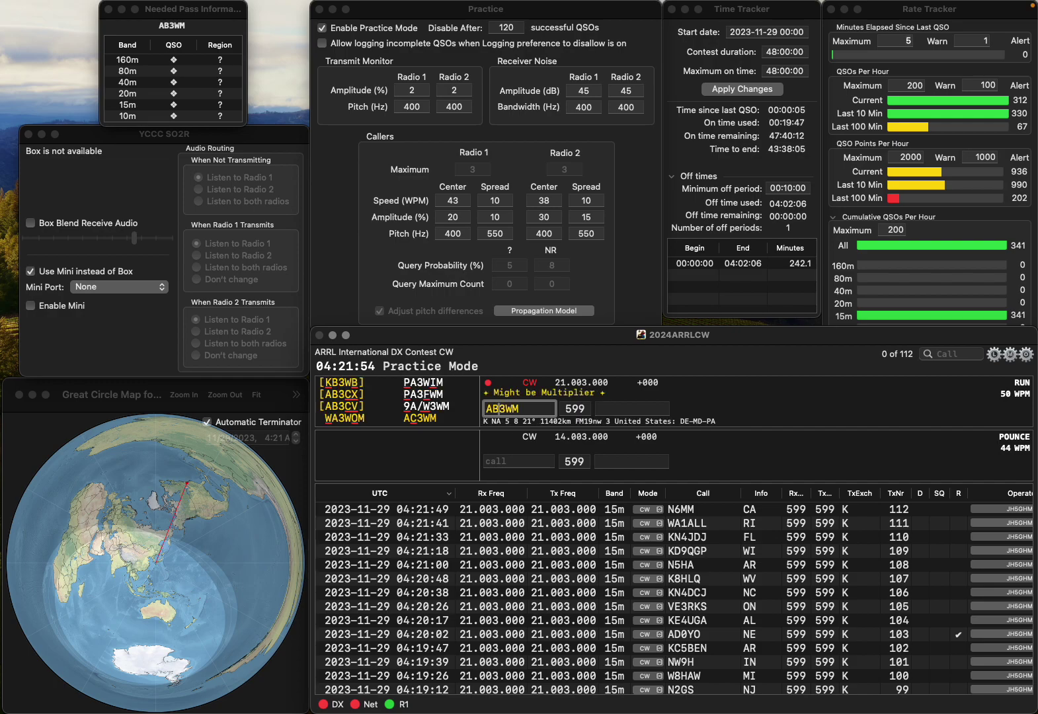
key(BackSpace)
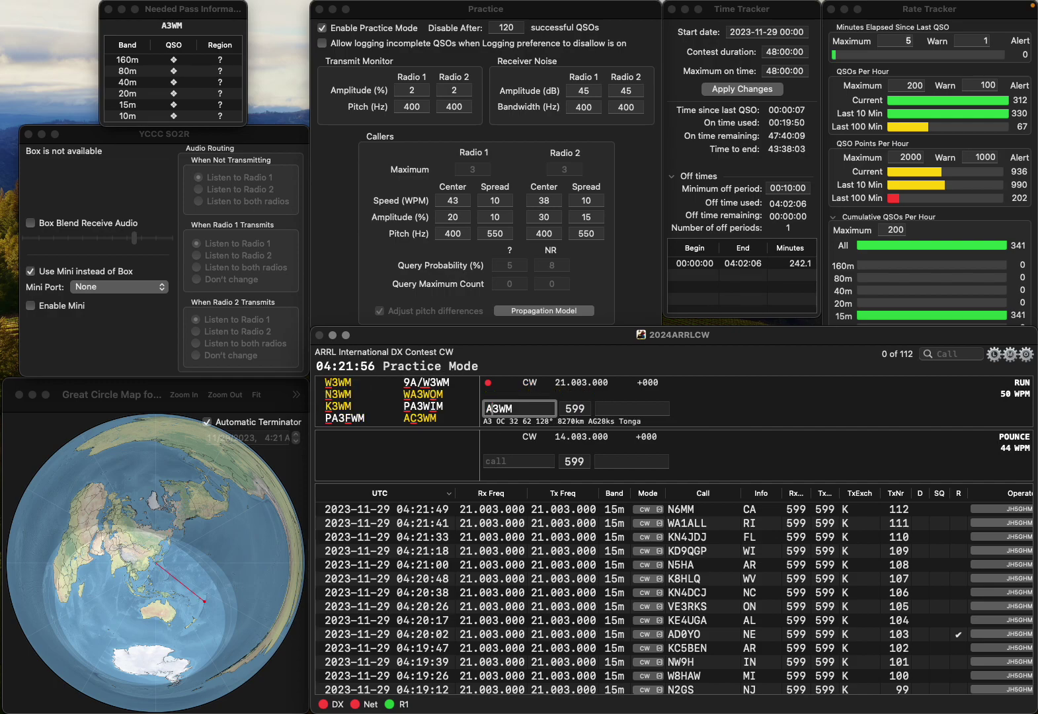
text(C)
key(Return)
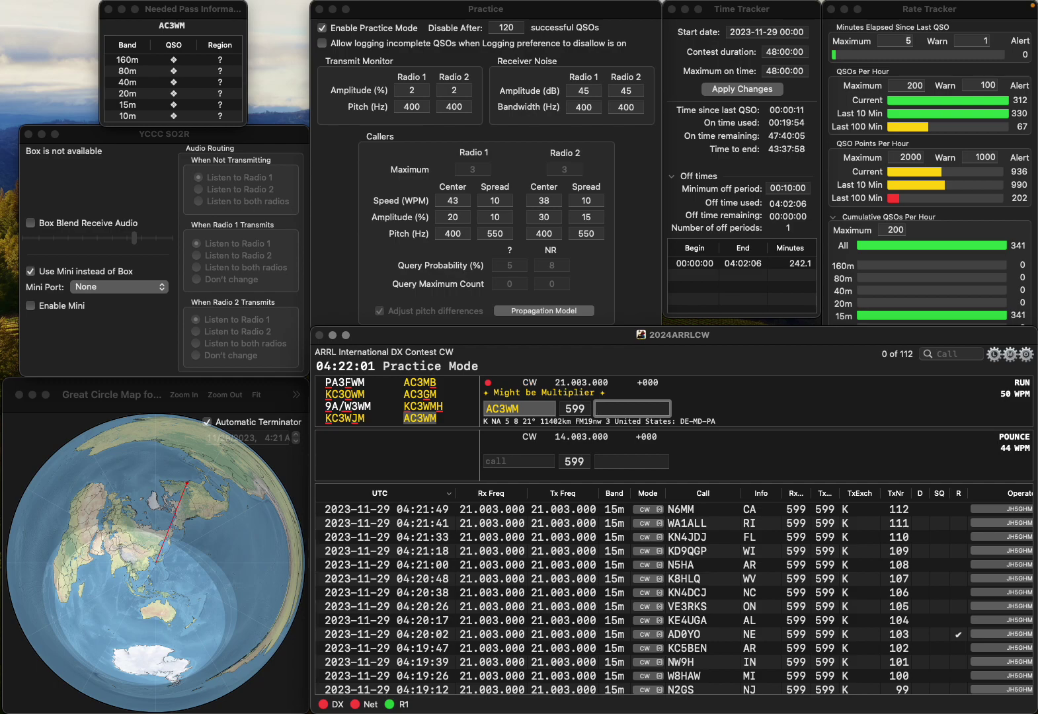
text(D)
key(Return)
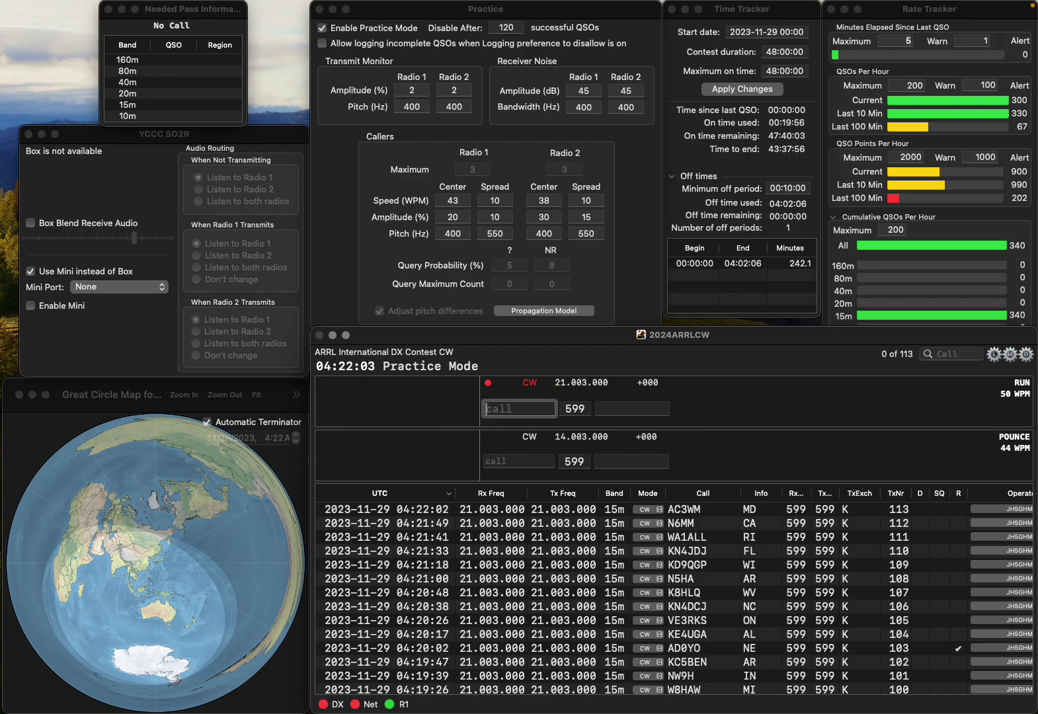
Log a 15 m CW contact with W0EEE on the run radio, with received exchange IA.
text(W0EEE)
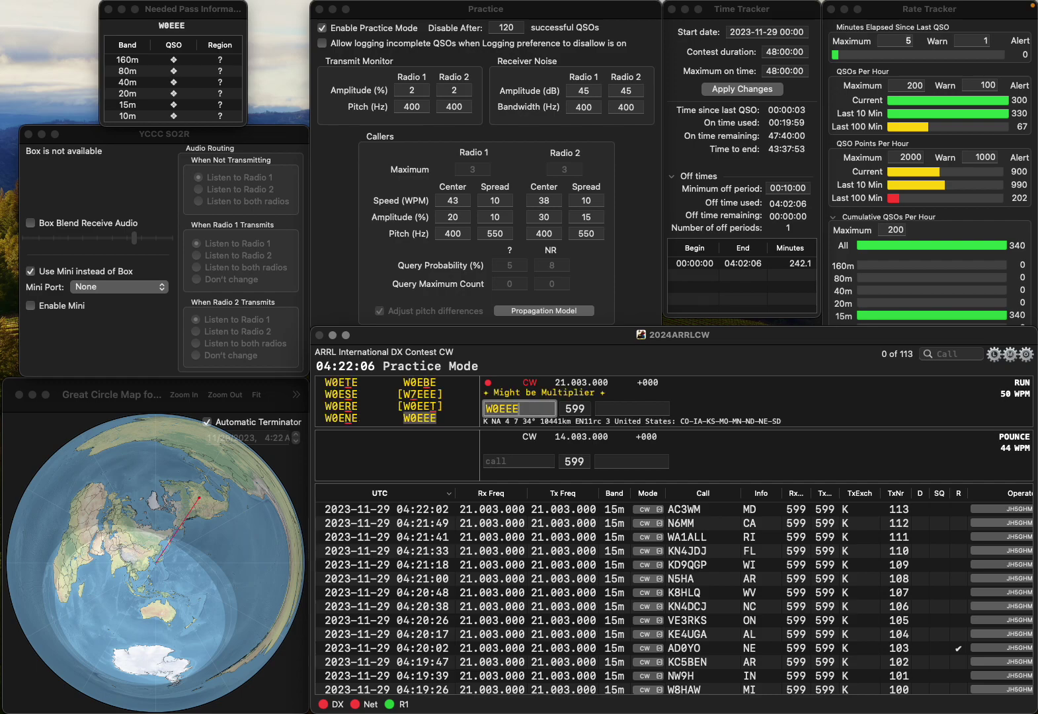
key(Return)
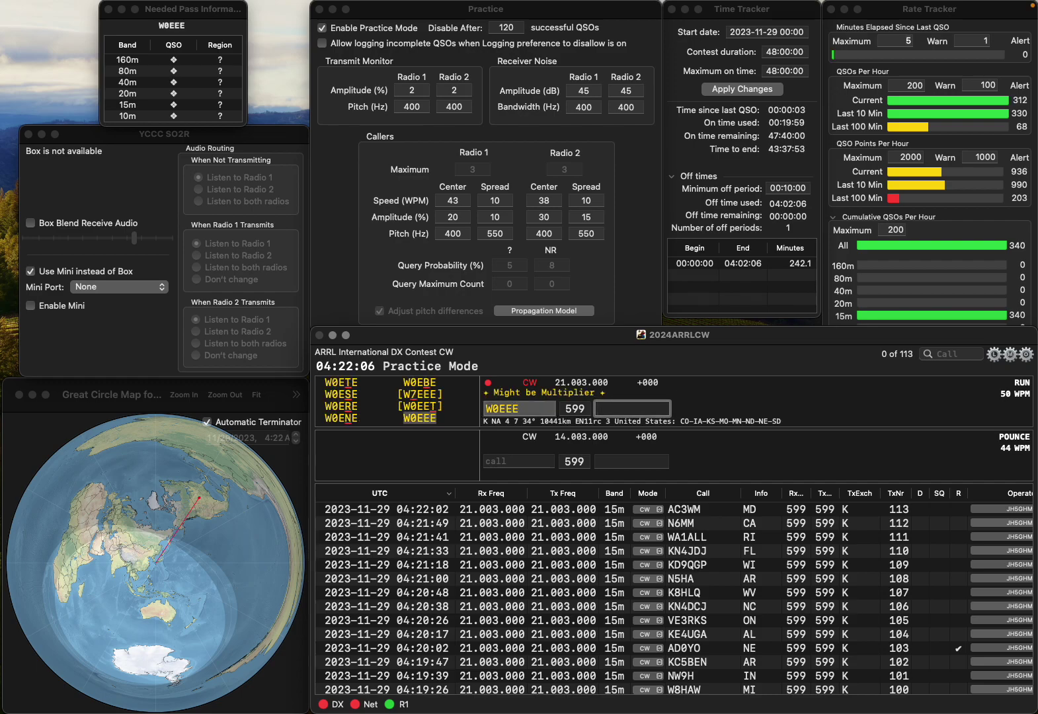
text(IA)
key(Return)
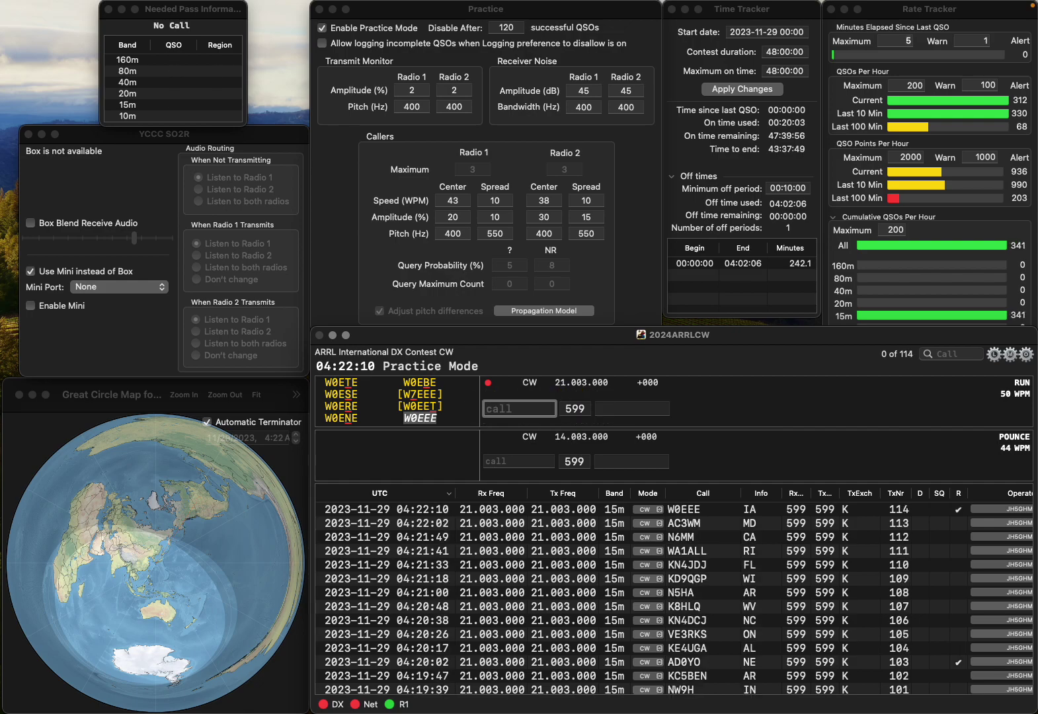
text(65VYD)
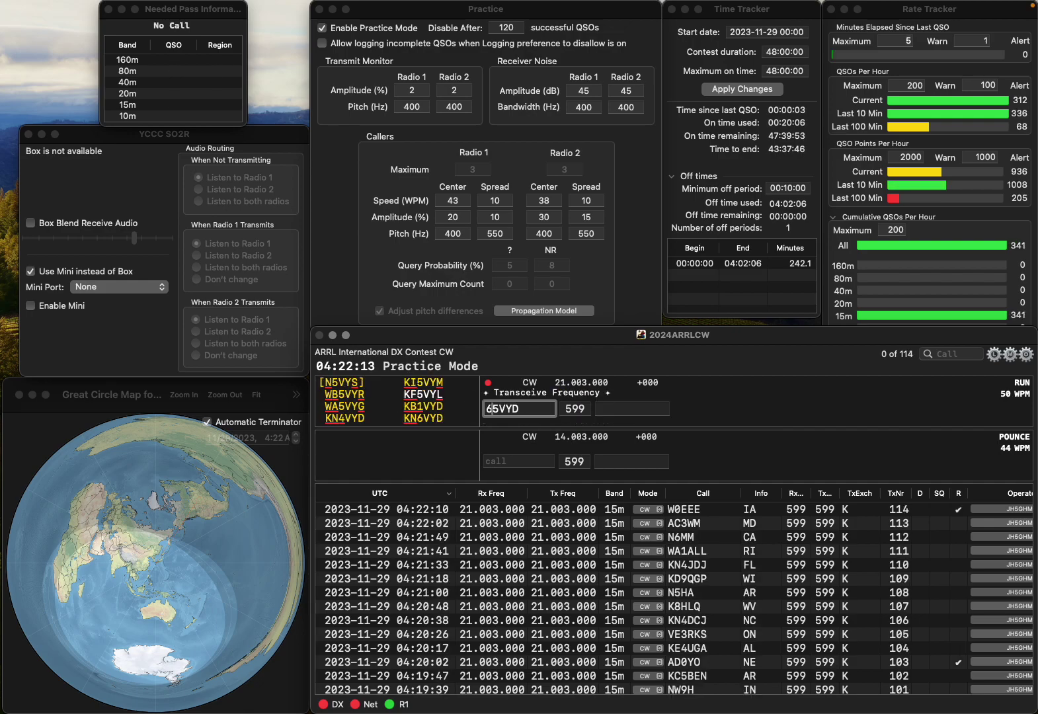
key(Delete)
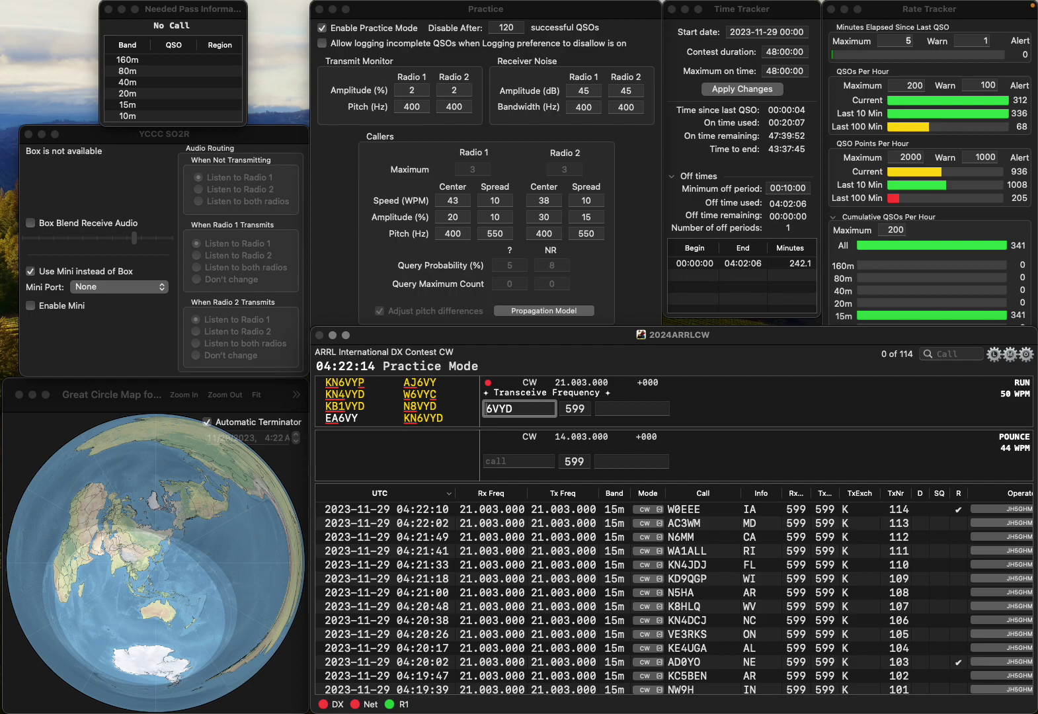
text(KN)
click(633, 408)
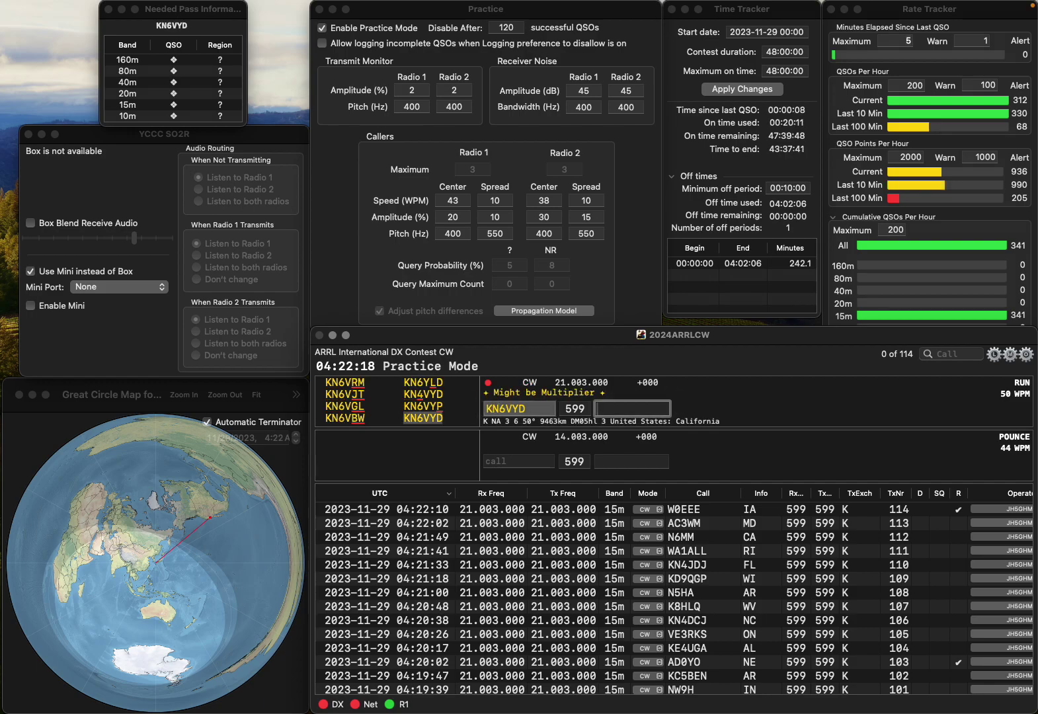
text(CA)
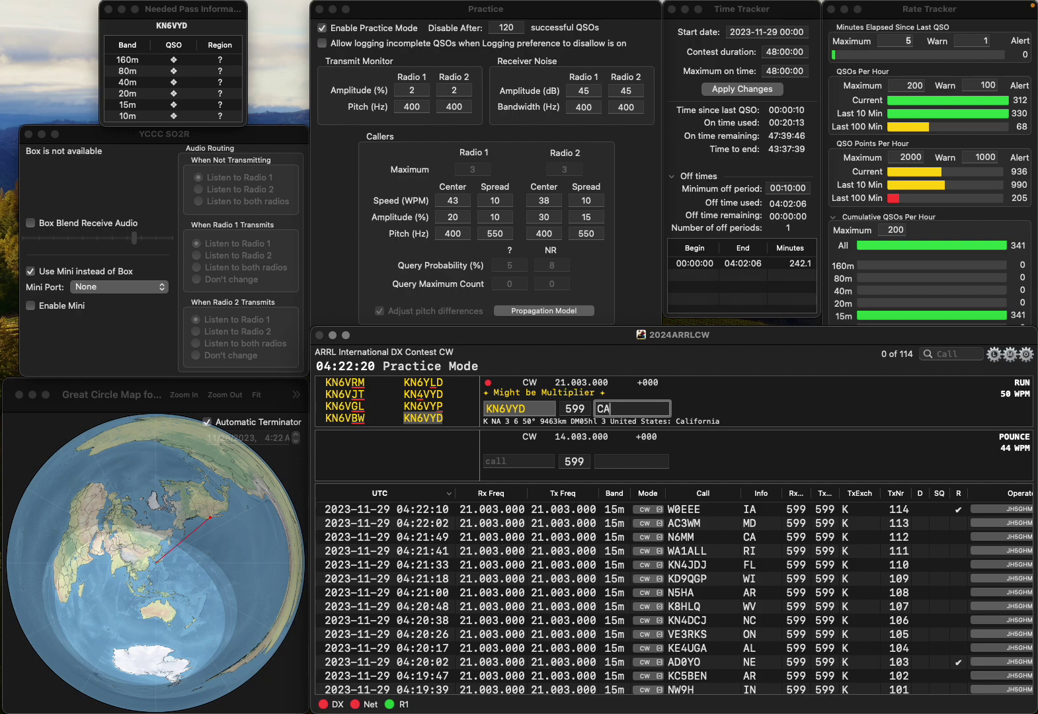
key(Return)
text(O4ZJZ)
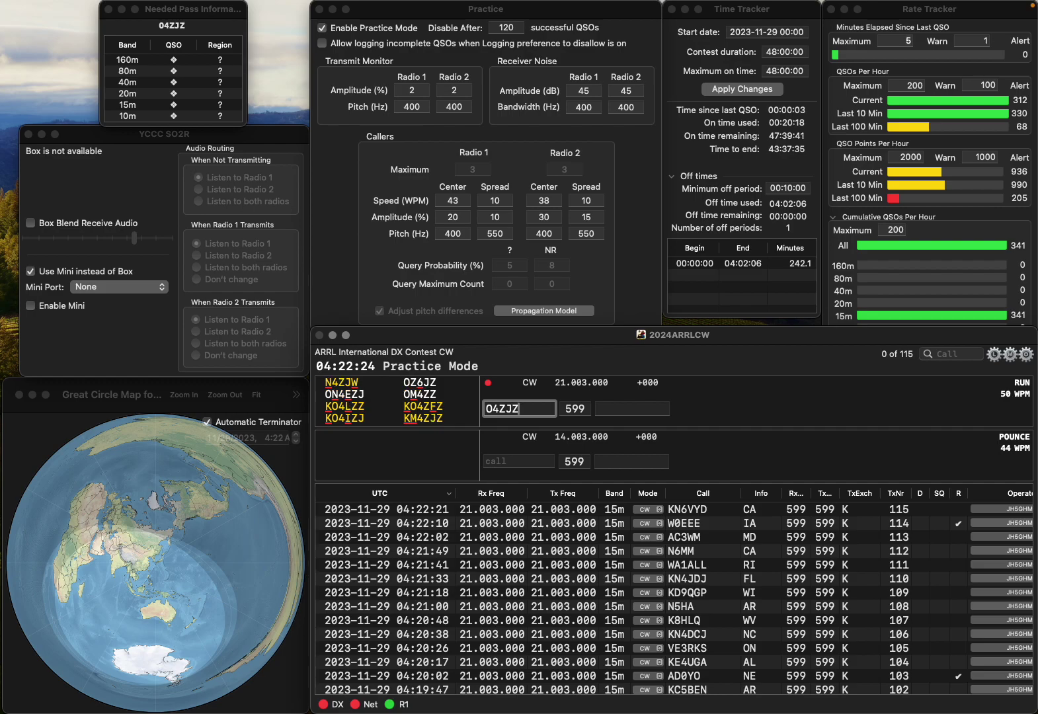
key(Left)
key(Left)
key(Left)
key(Left)
key(BackSpace)
text(M)
key(space)
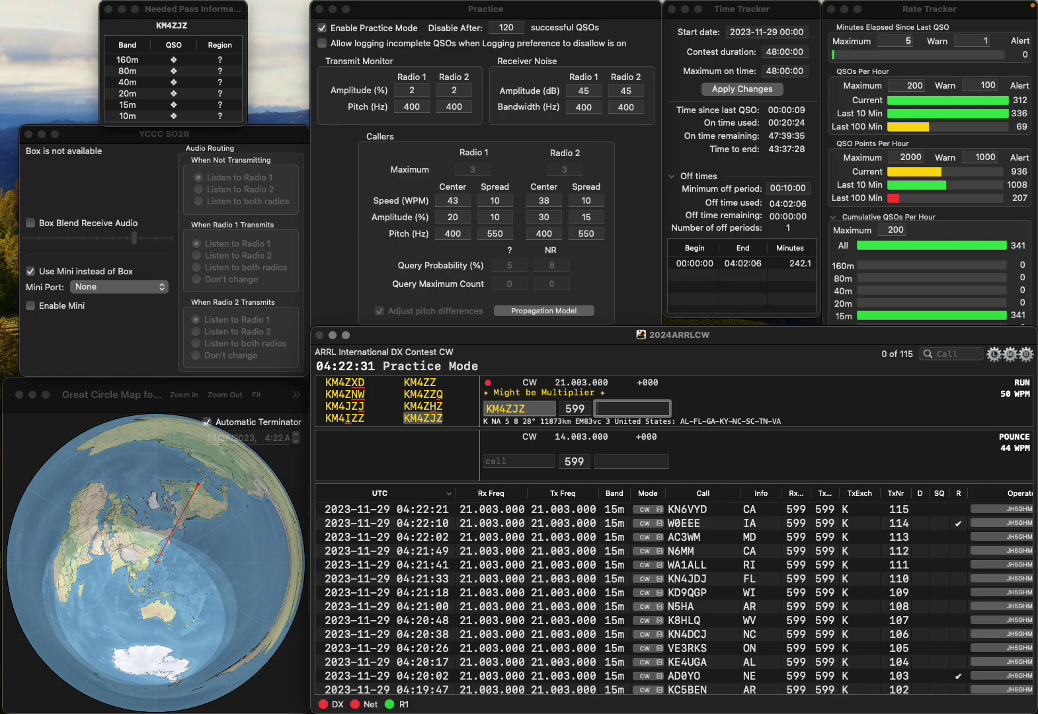
text(VA)
key(Return)
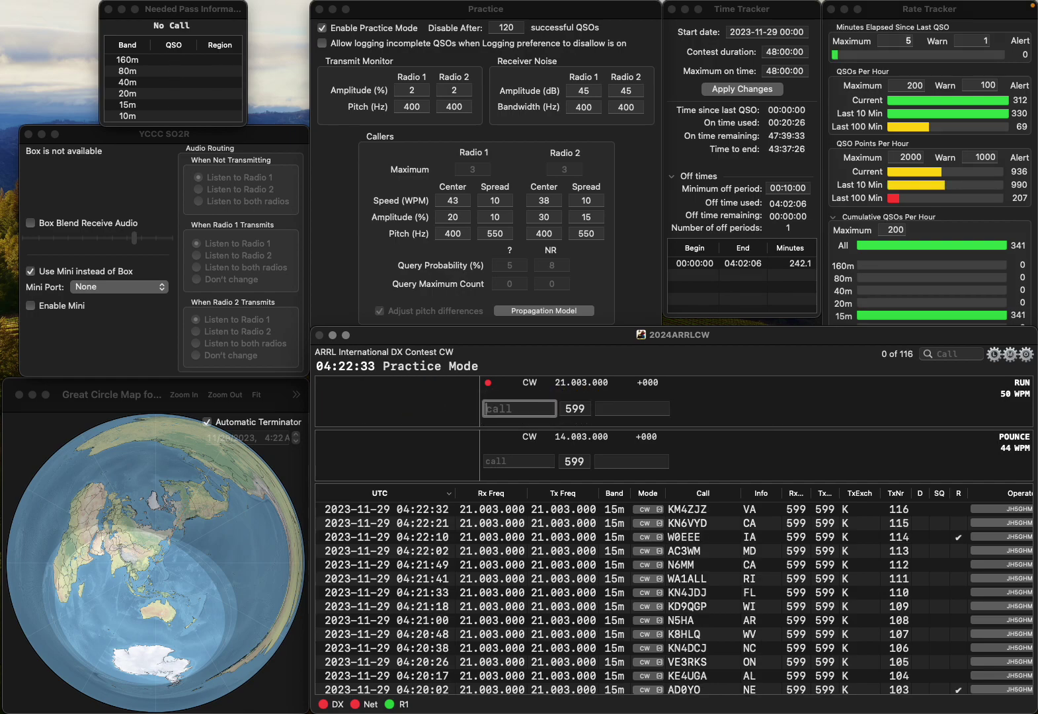
Log a 15 m CW contact with K0DSL on the run radio, with received exchange MN.
text(K0DSL)
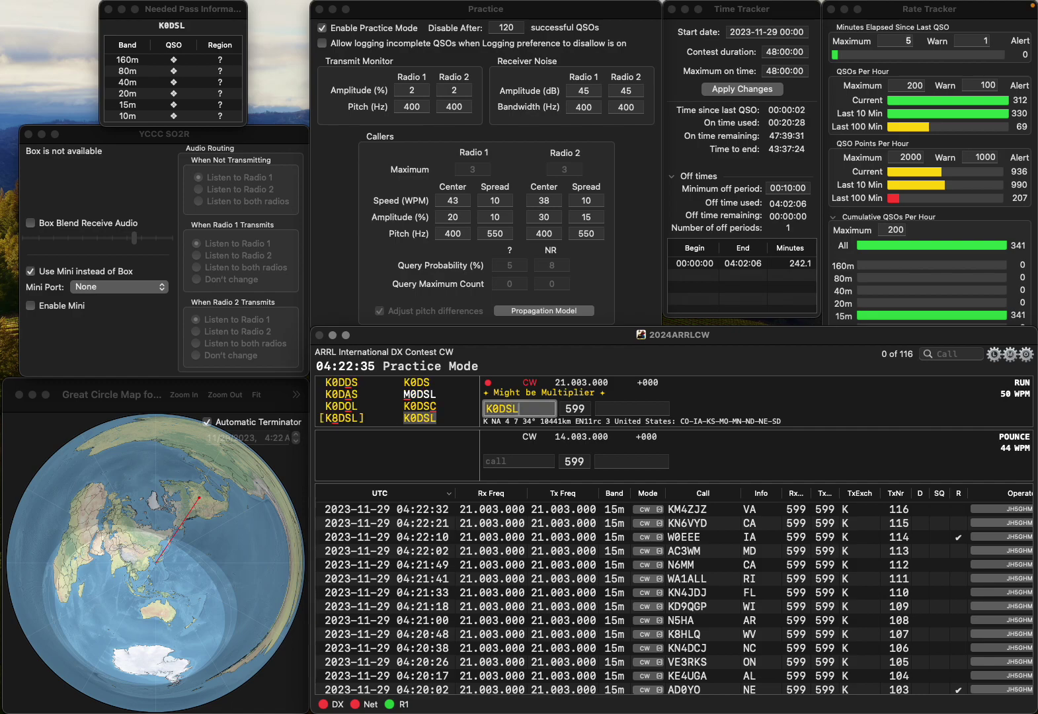
key(Return)
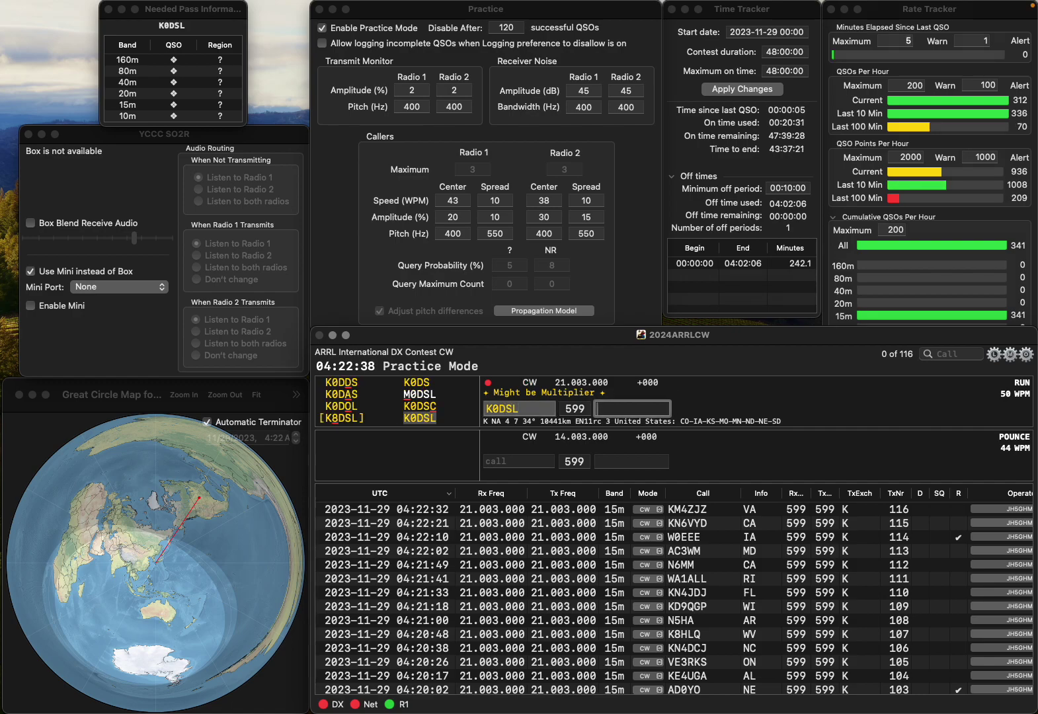
key(Return)
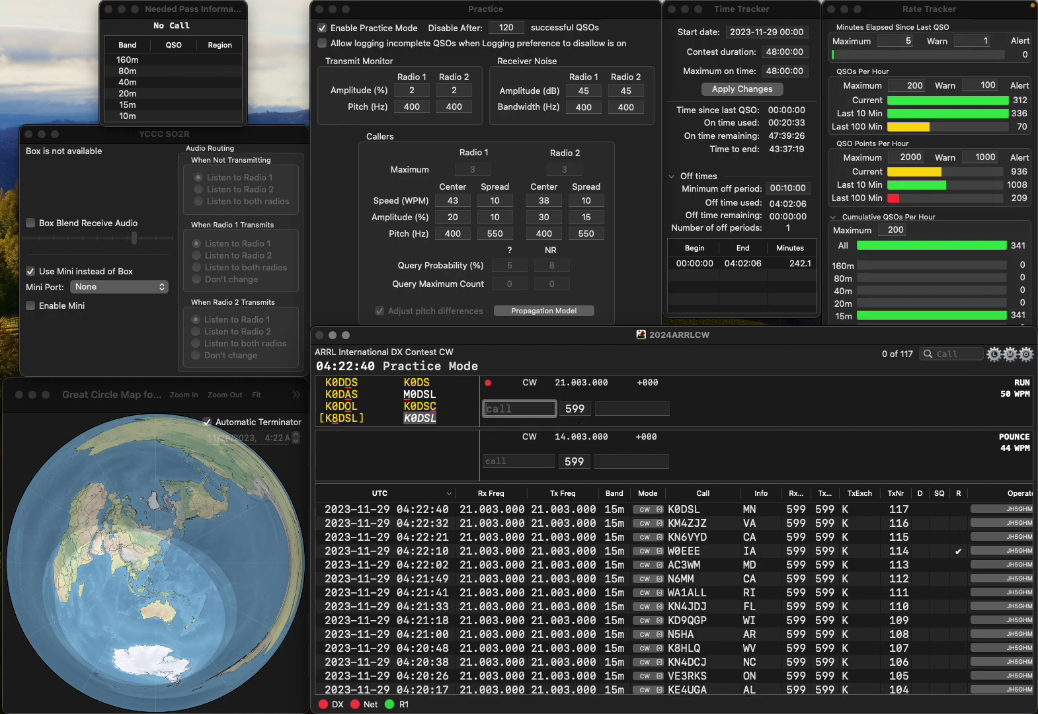
text(W1W)
key(BackSpace)
text(SN)
key(Left)
key(Left)
key(BackSpace)
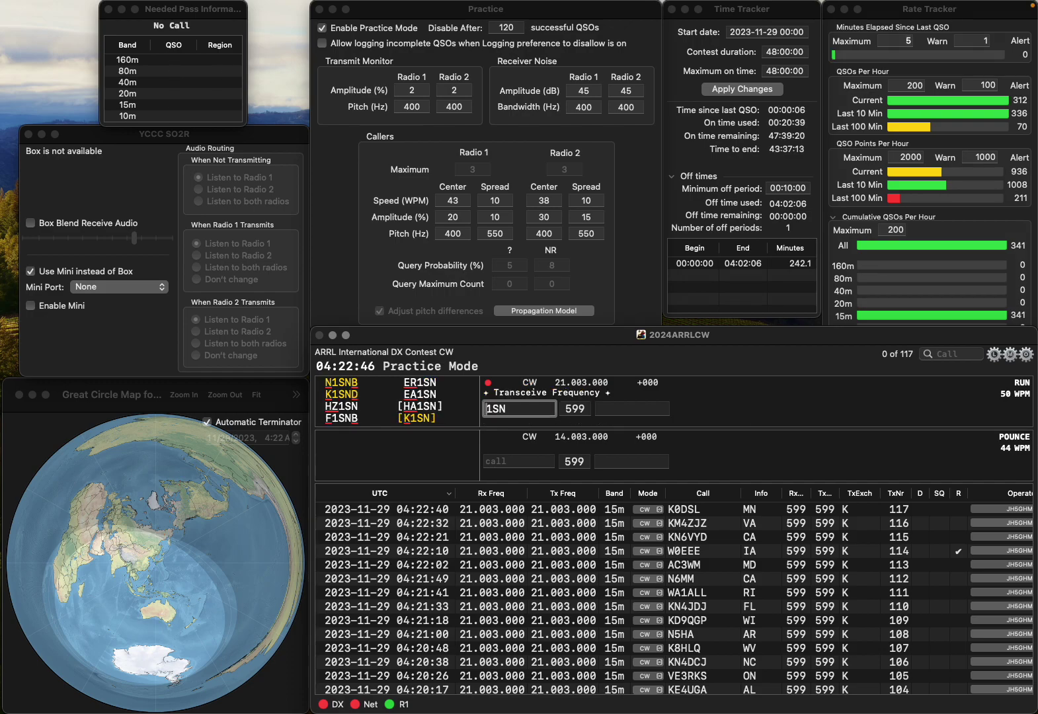
text(K)
key(Return)
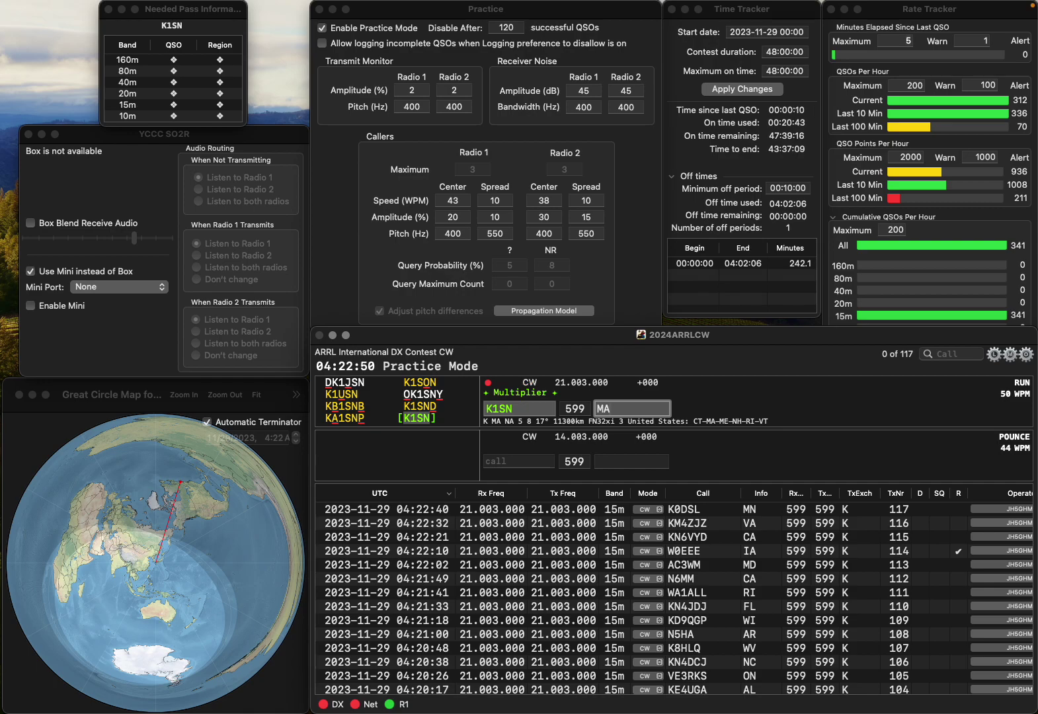
key(Return)
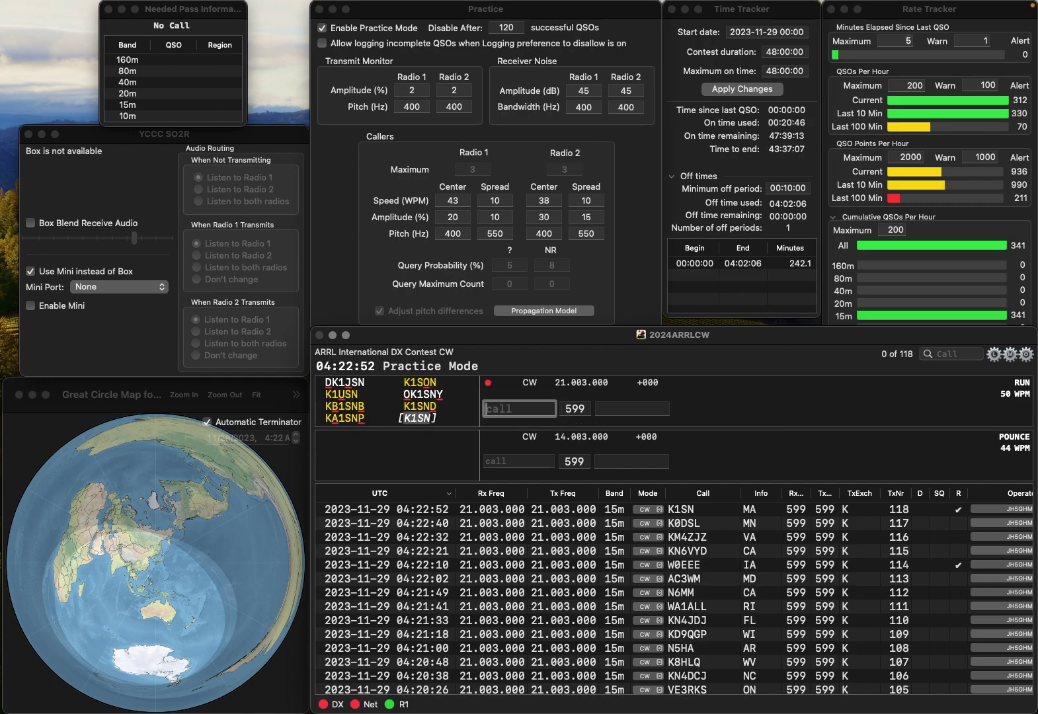
Log a 15 m CW contact with K4TTE on the run radio, with received exchange AL.
text(K4TW)
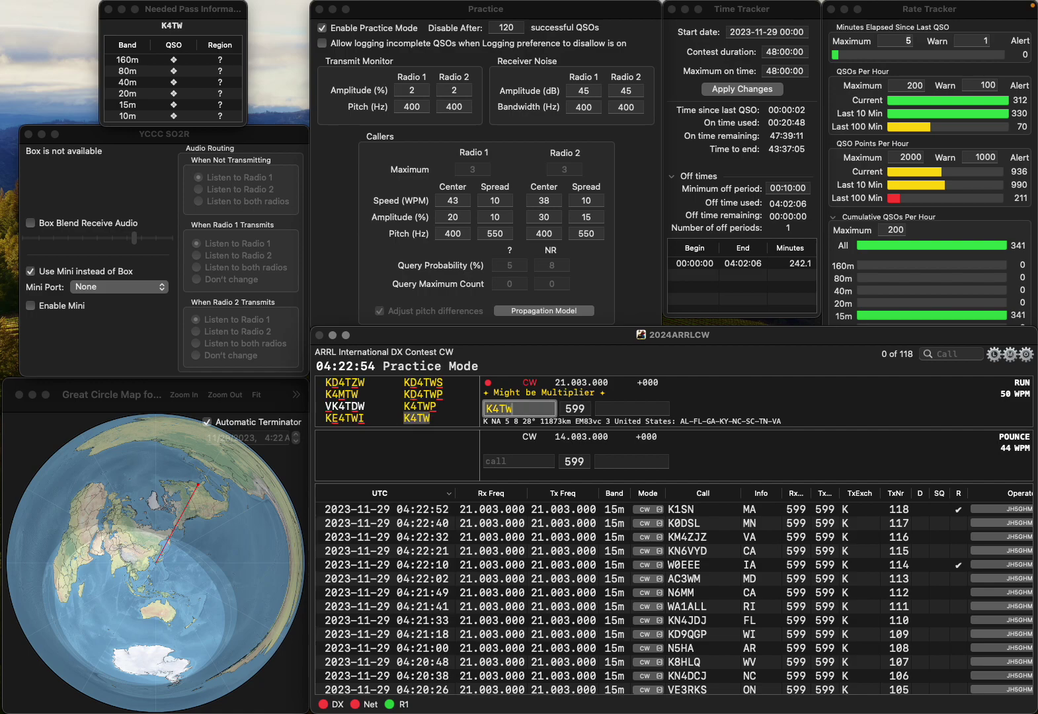
key(Return)
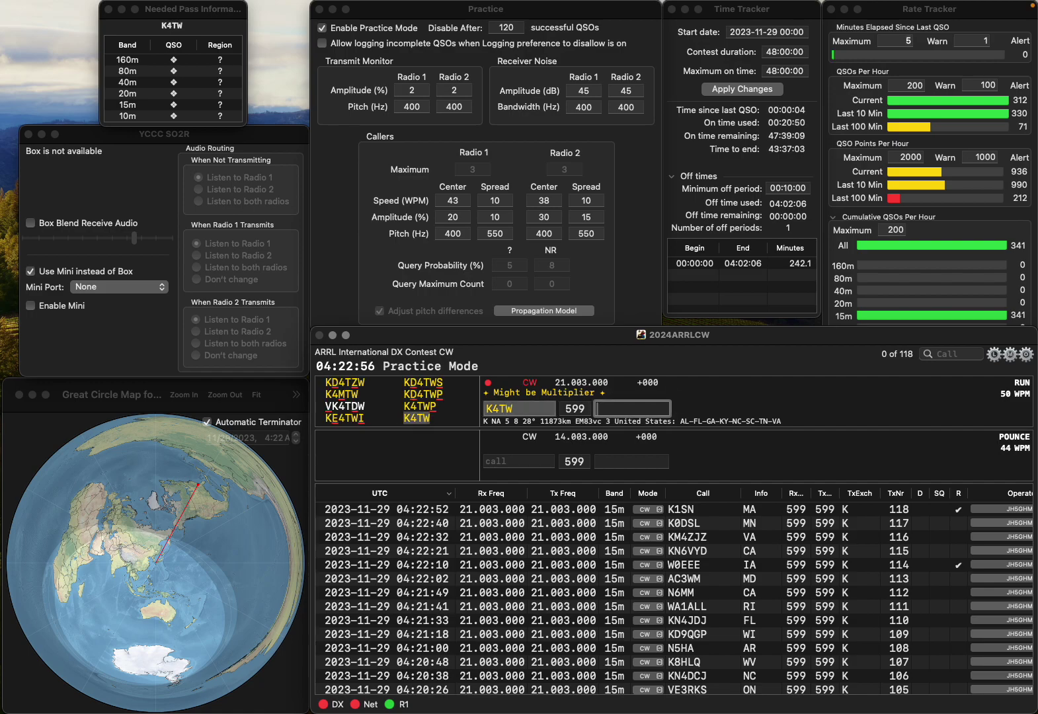
key(shift+Tab)
key(BackSpace)
text(E)
key(Left)
text(T)
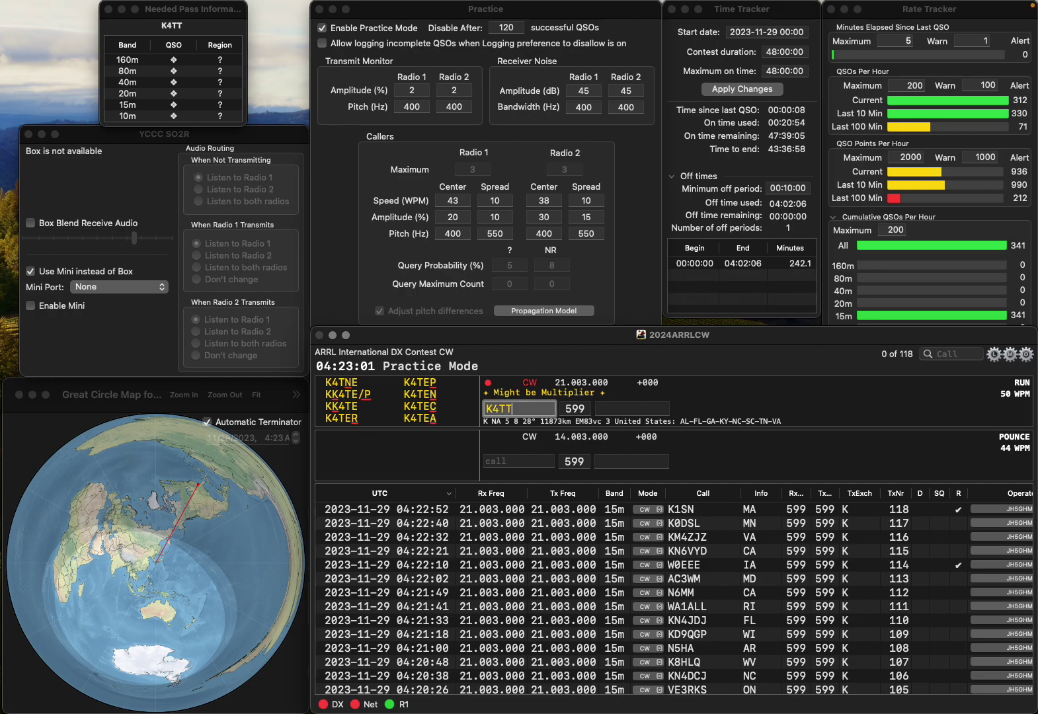
key(Return)
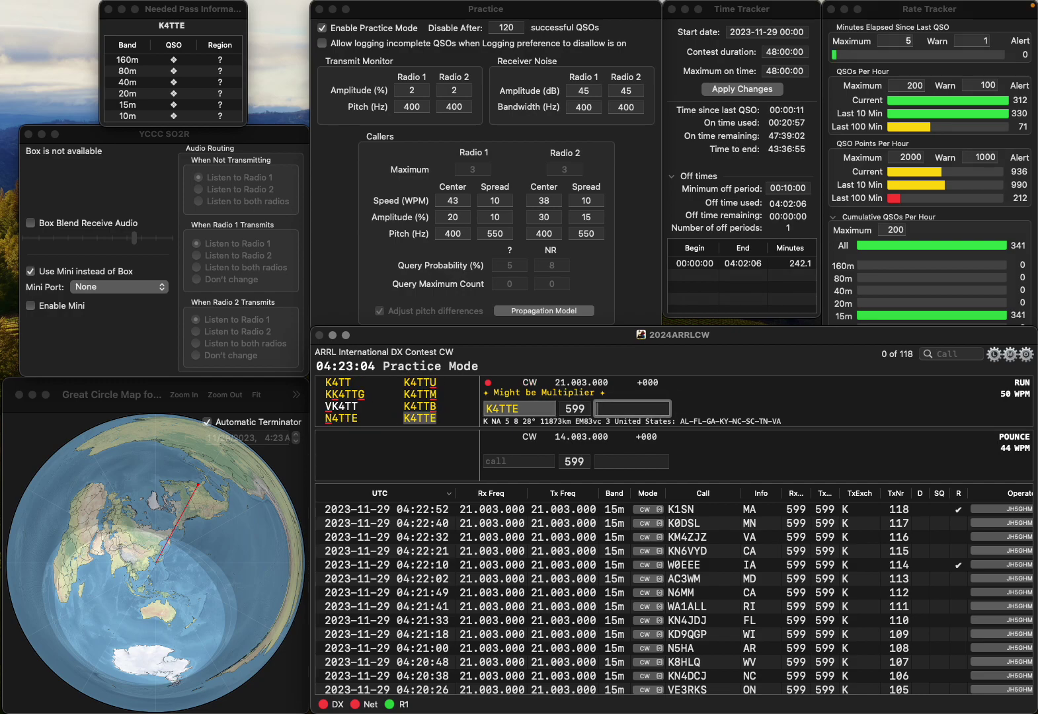
key(Return)
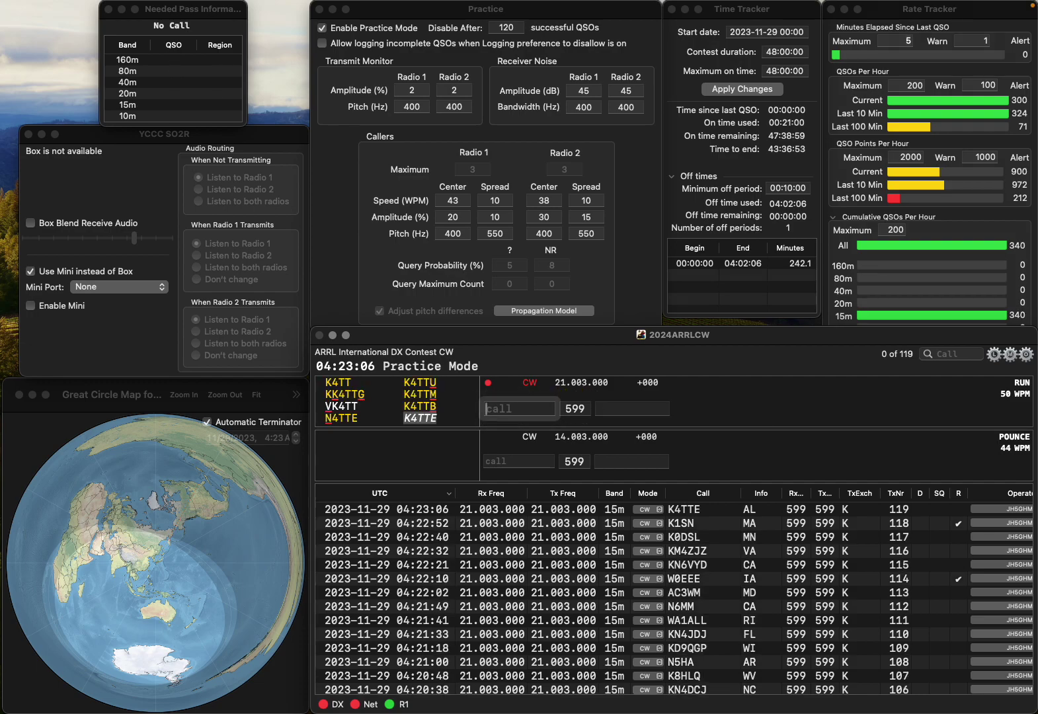
text(WA2WGF)
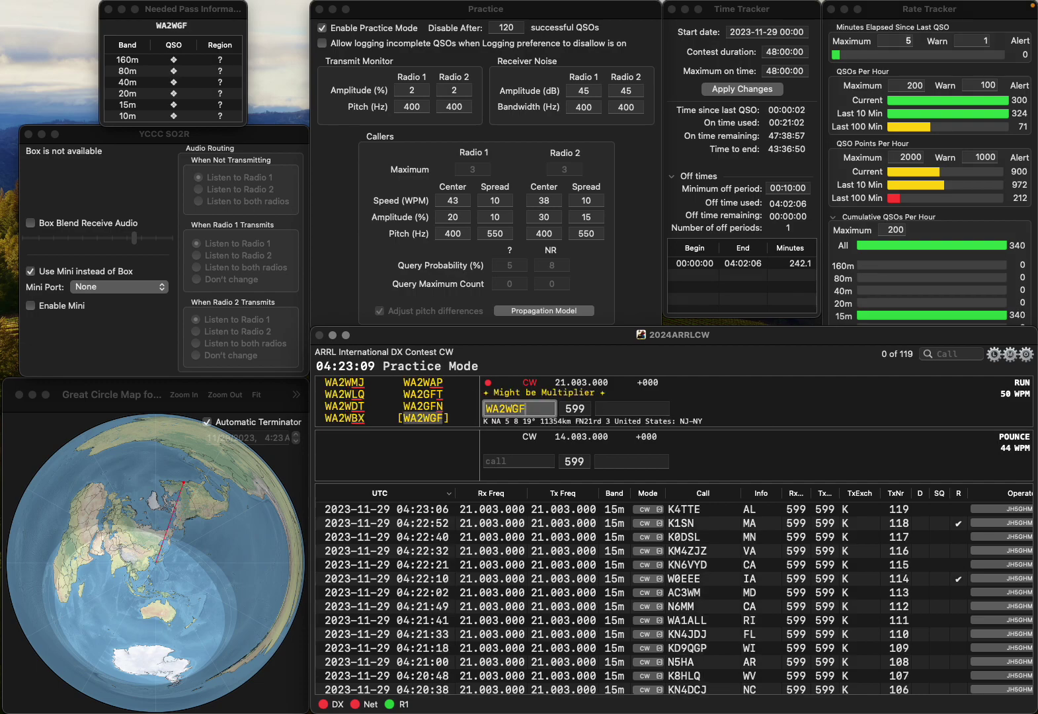
key(Return)
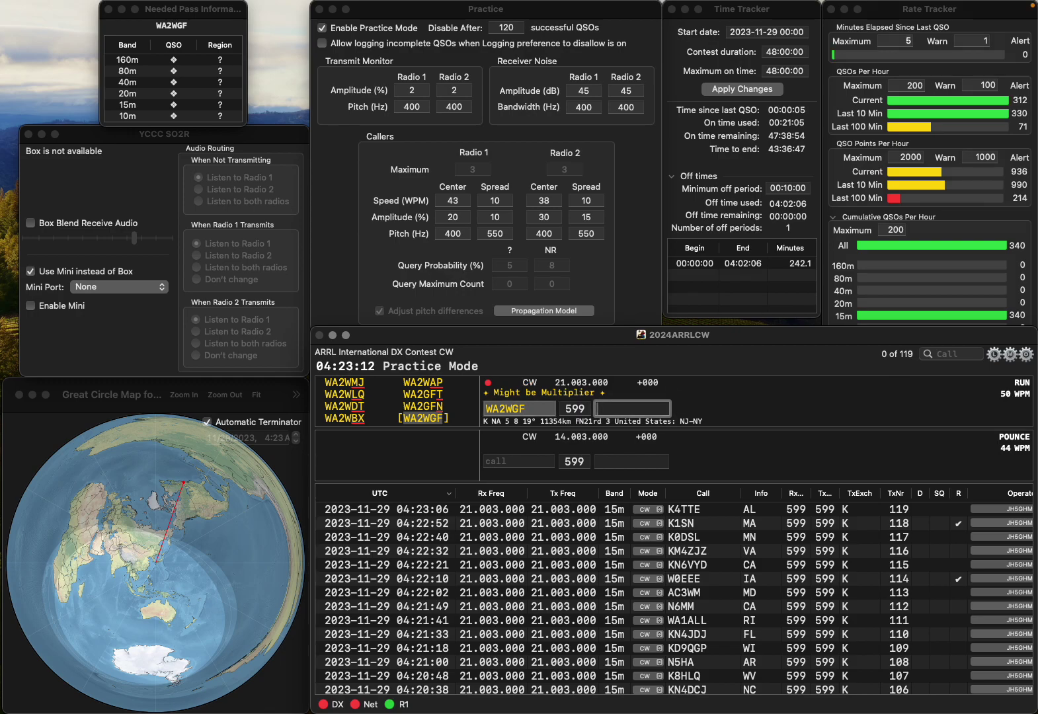
text(NY)
key(Return)
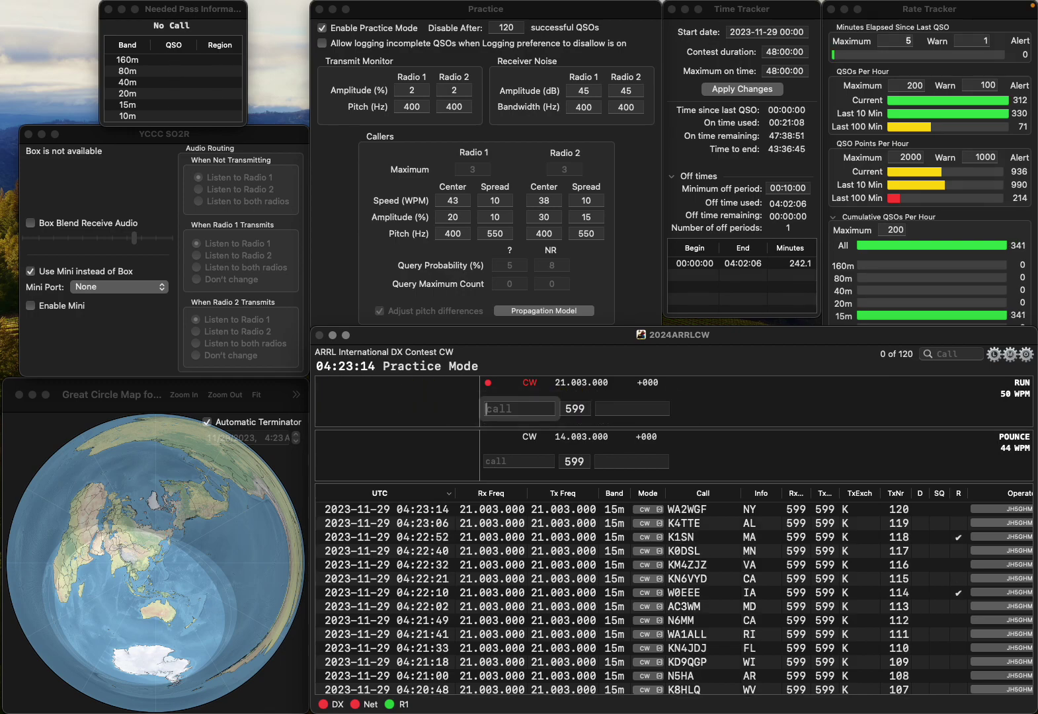
text(AE)
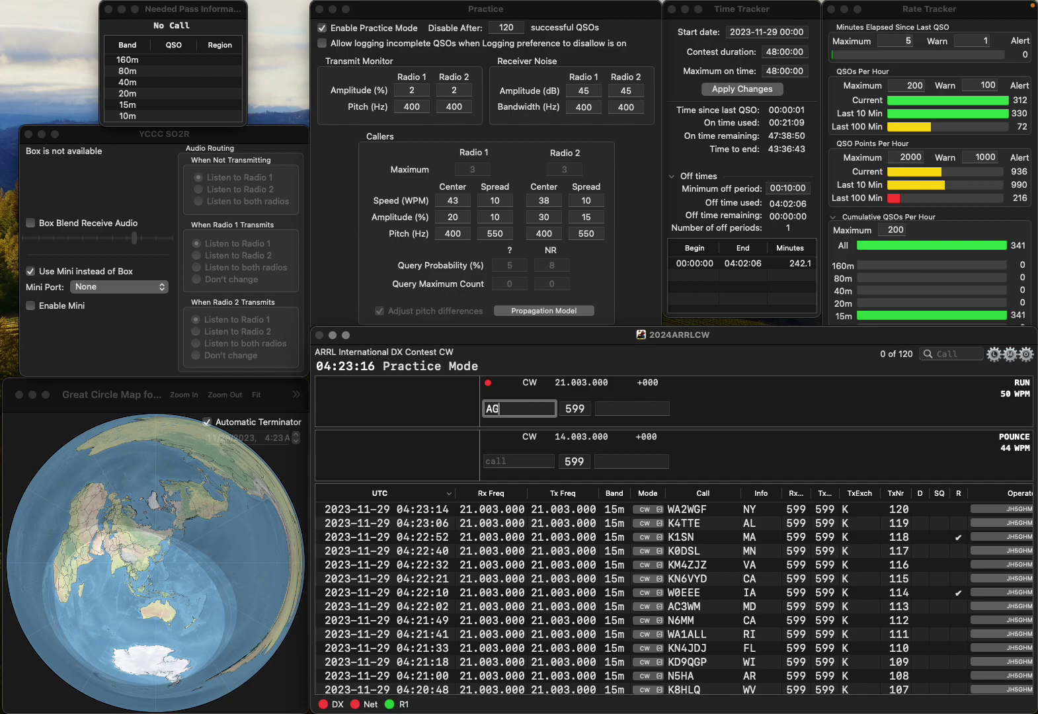
key(BackSpace)
text(F4V)
text(UA)
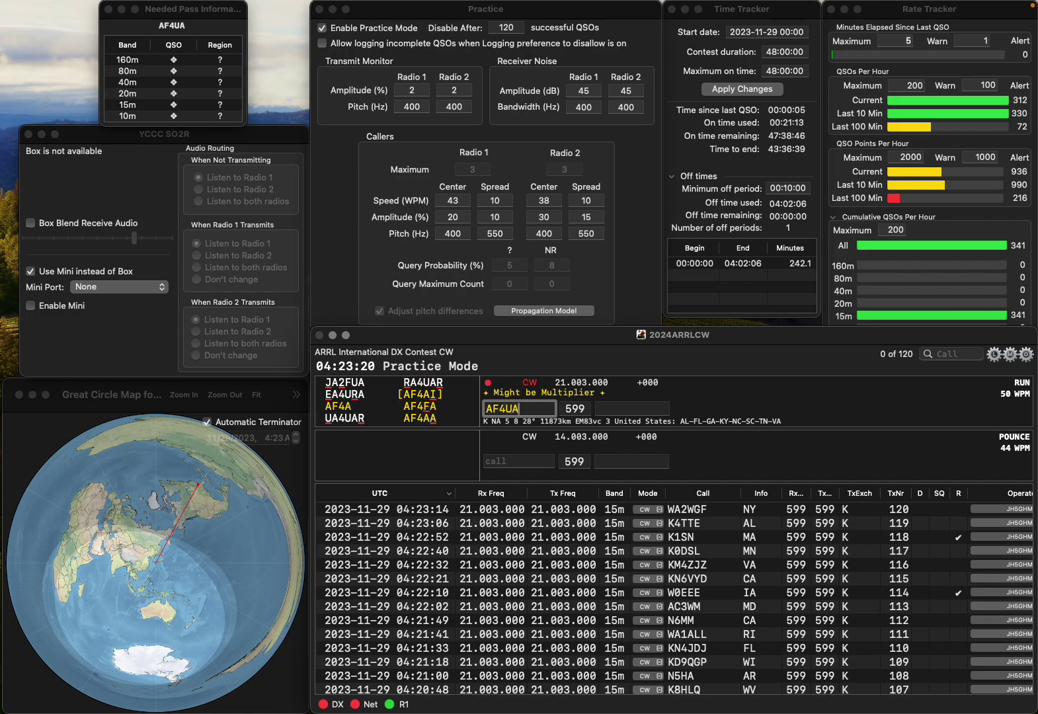
key(Left)
key(Left)
text(V)
key(Delete)
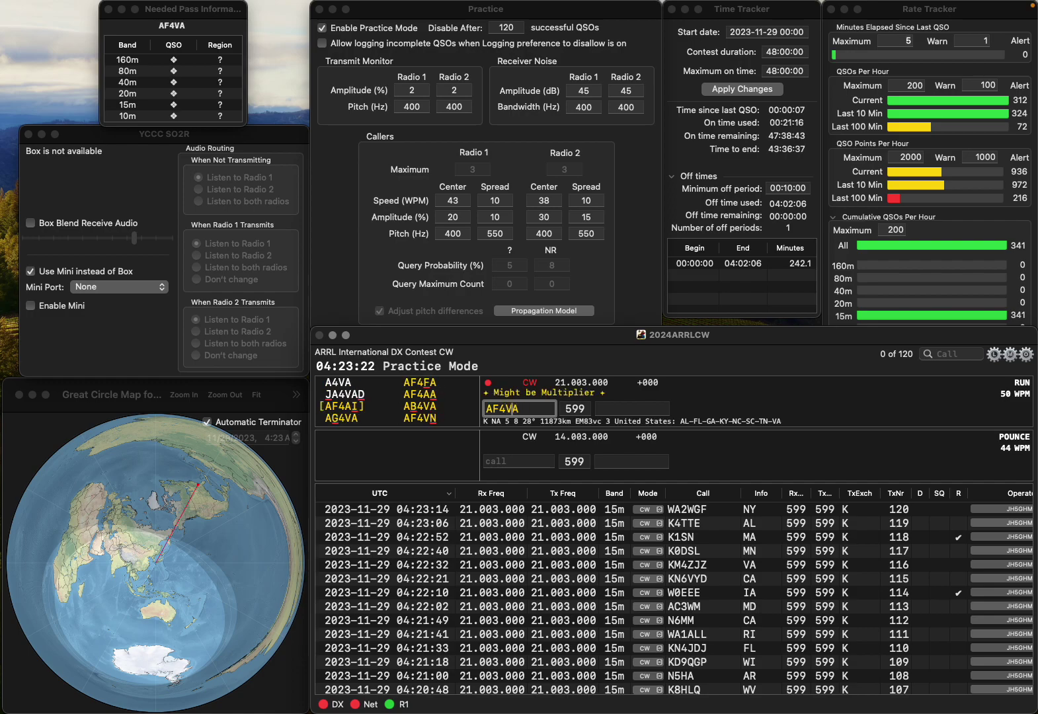
key(BackSpace)
key(Delete)
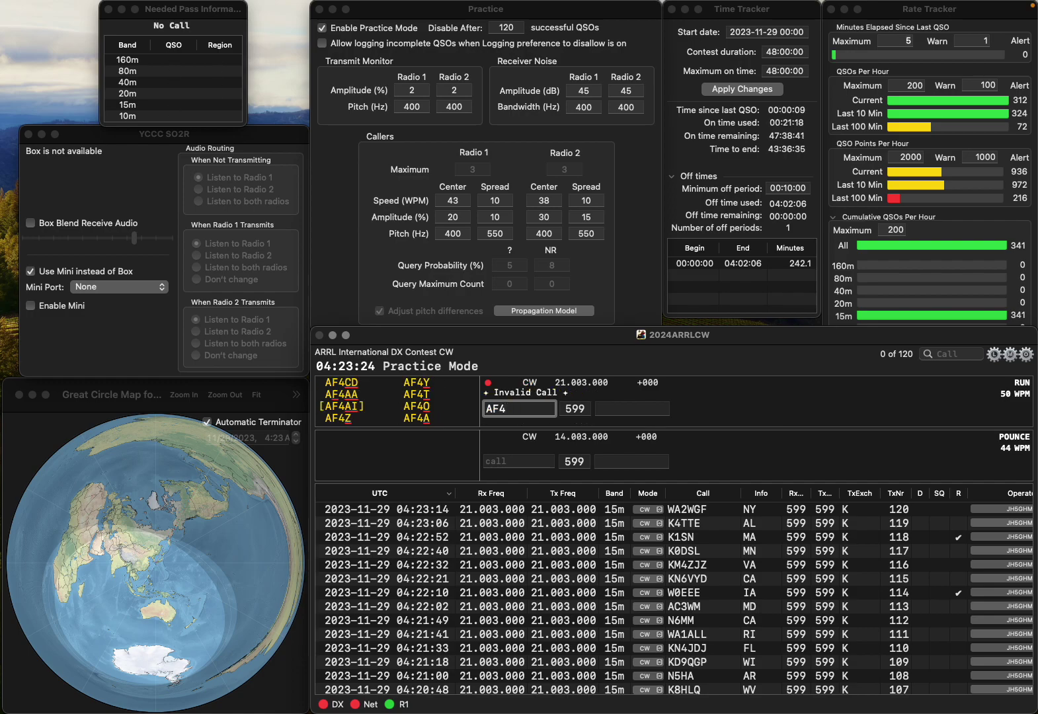
text(FA)
key(Return)
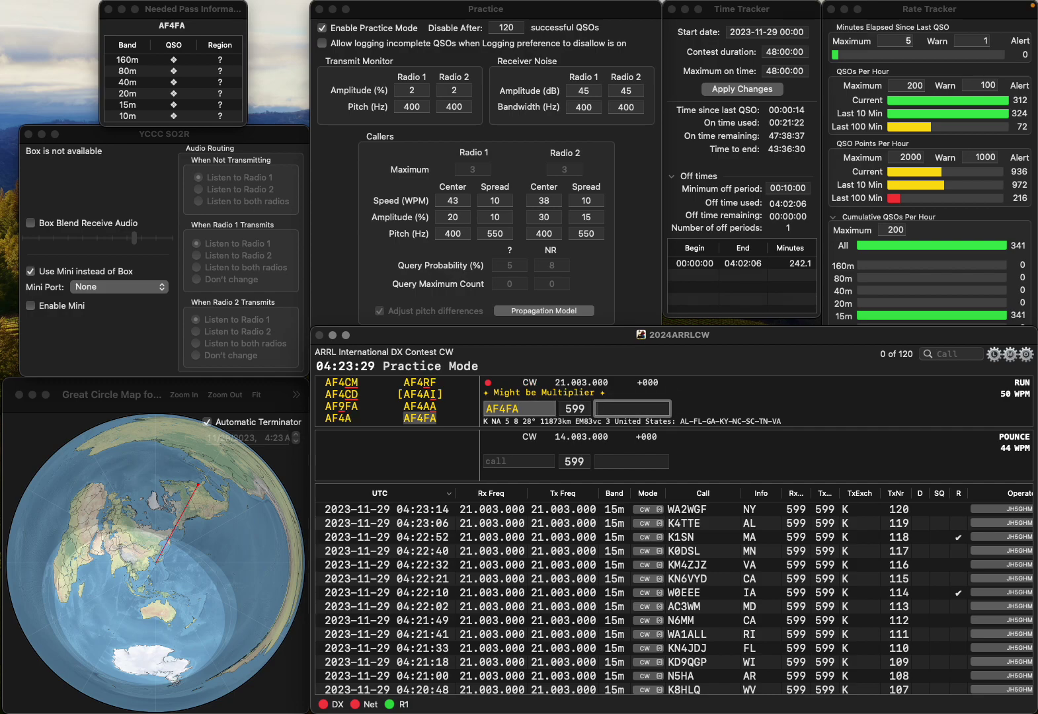
text(SC)
key(Return)
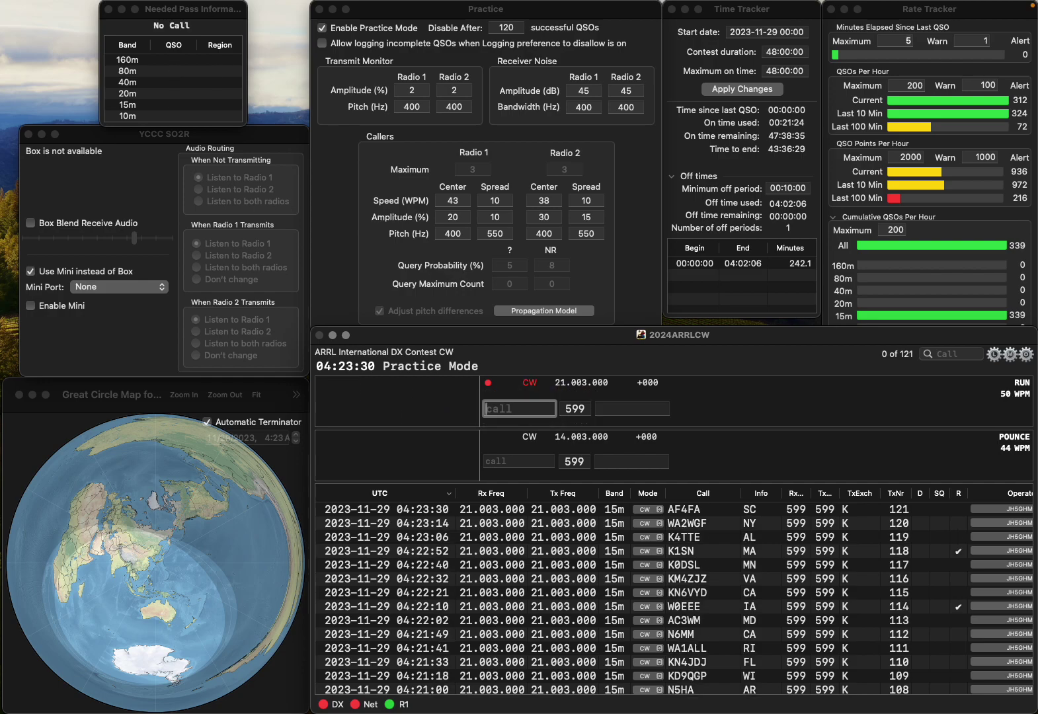